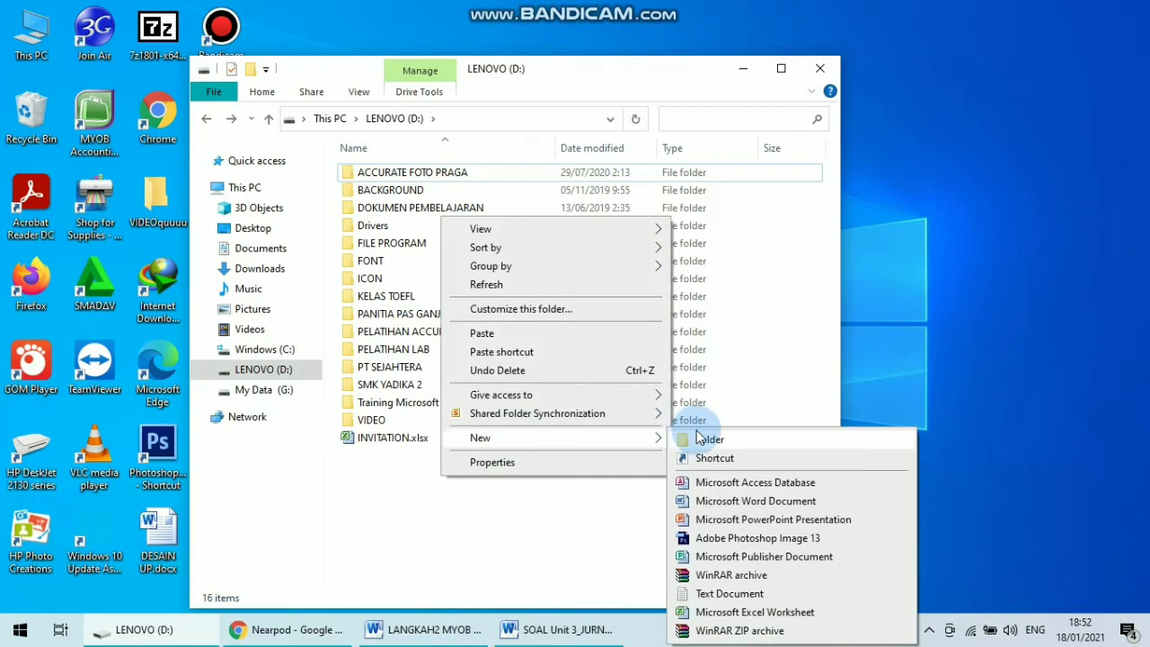
Create a new folder on drive D named PT SEJAHTERA_ followed by the student's name and XII AKL 1.
click(701, 438)
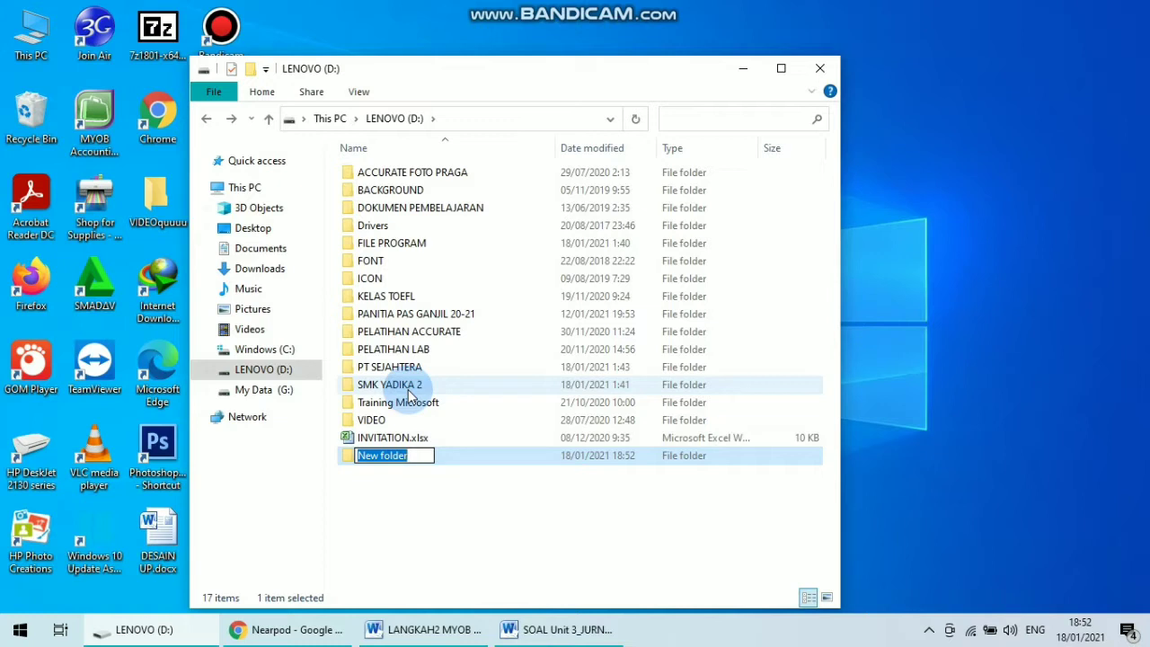
text(PT SEJ)
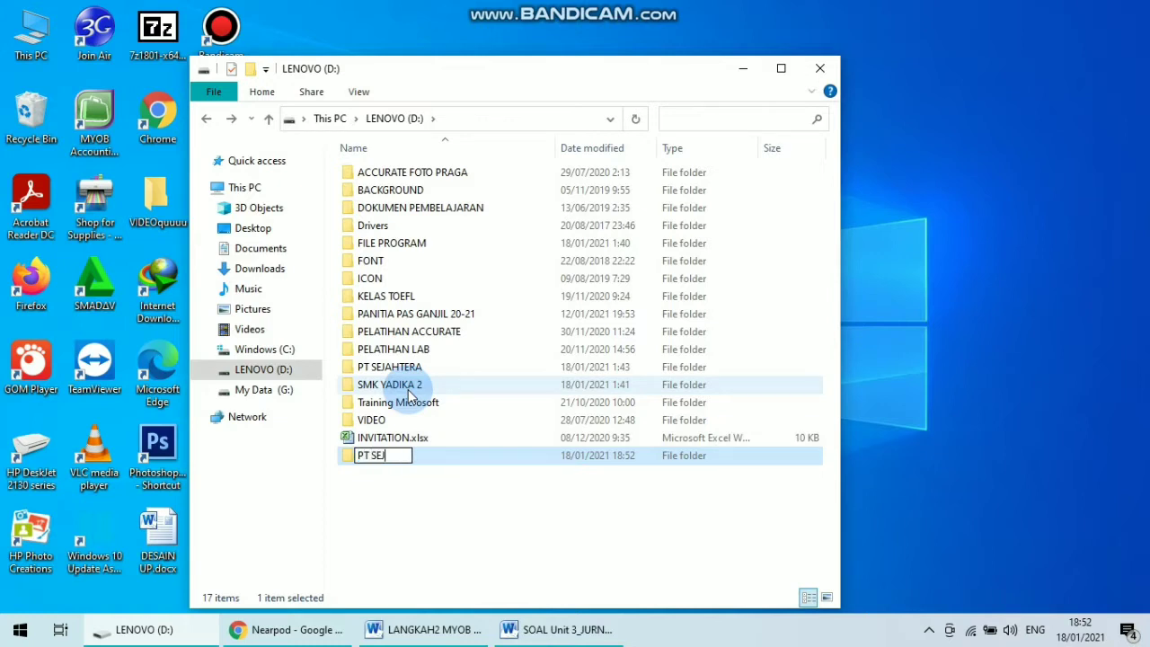
text(AHTERA)
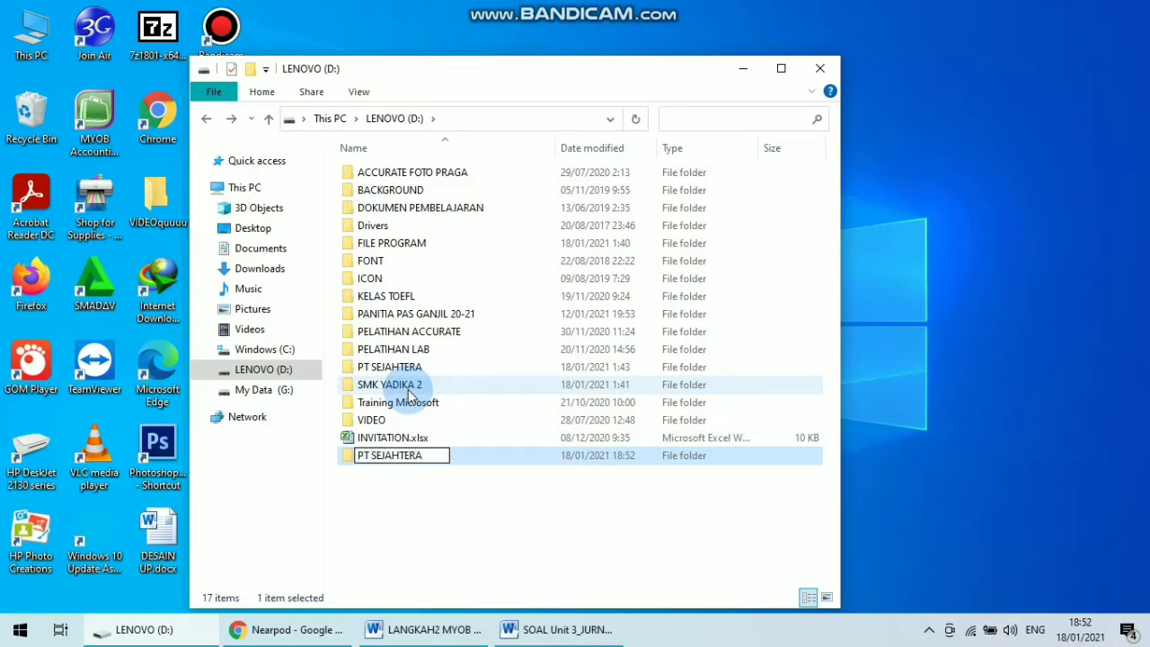
text(_IDA XII AKL 1)
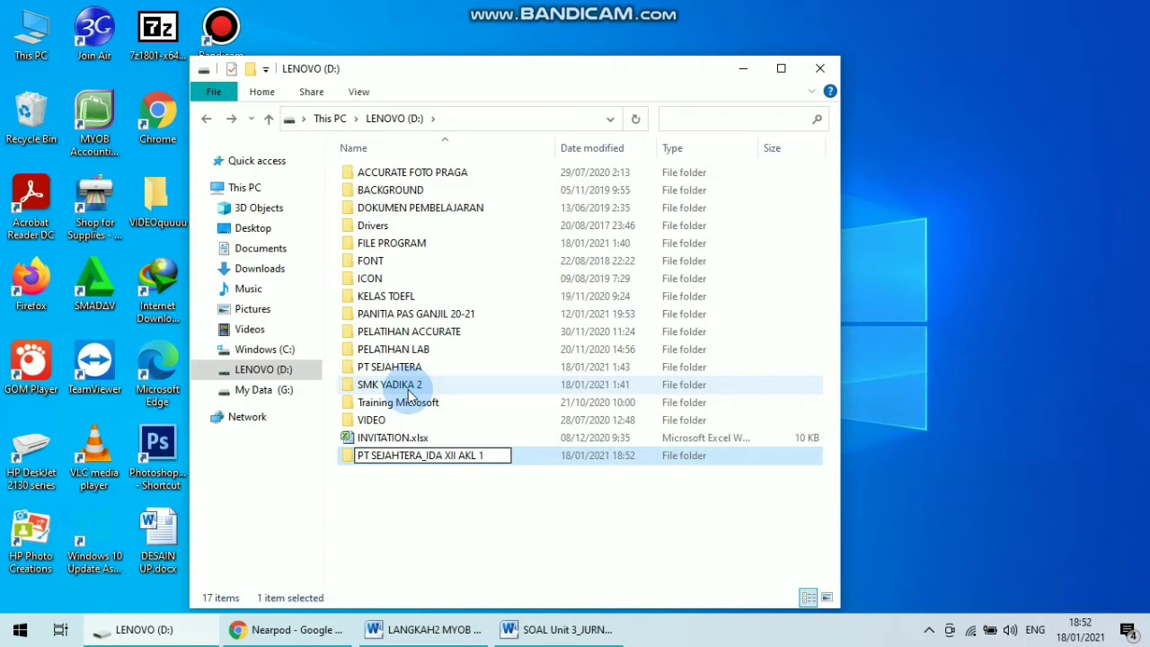
key(Return)
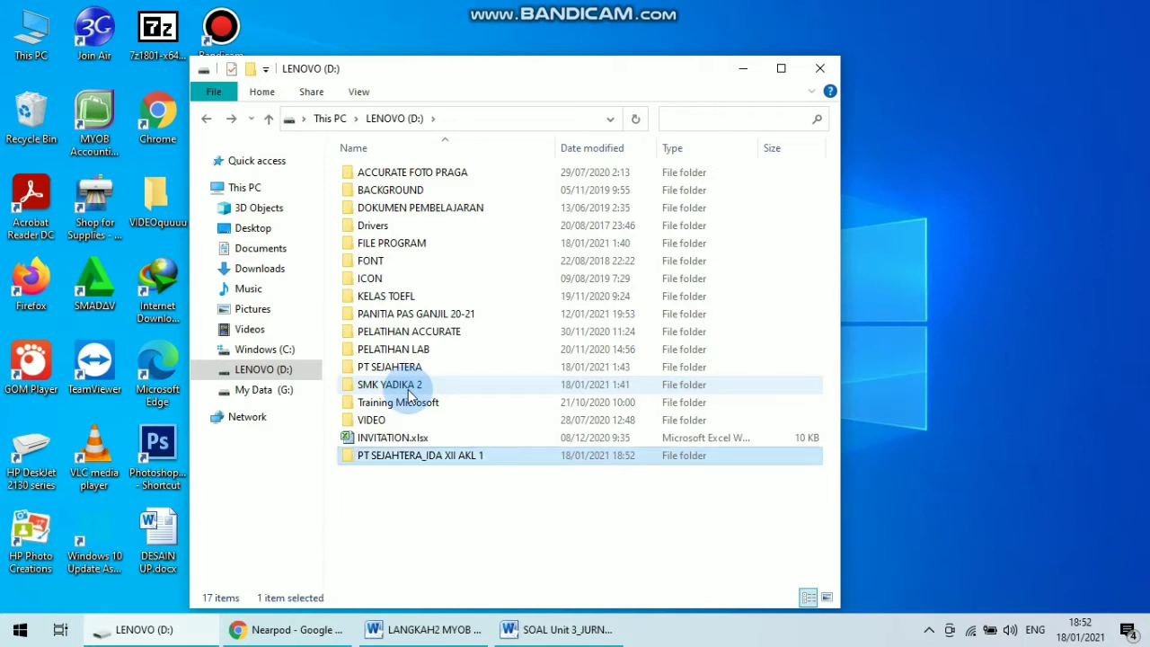
Open the PT SEJAHTERA folder and select the DAFTAR AKUN PT SEJAHTERA.xlsx workbook to copy.
click(384, 457)
double_click(384, 458)
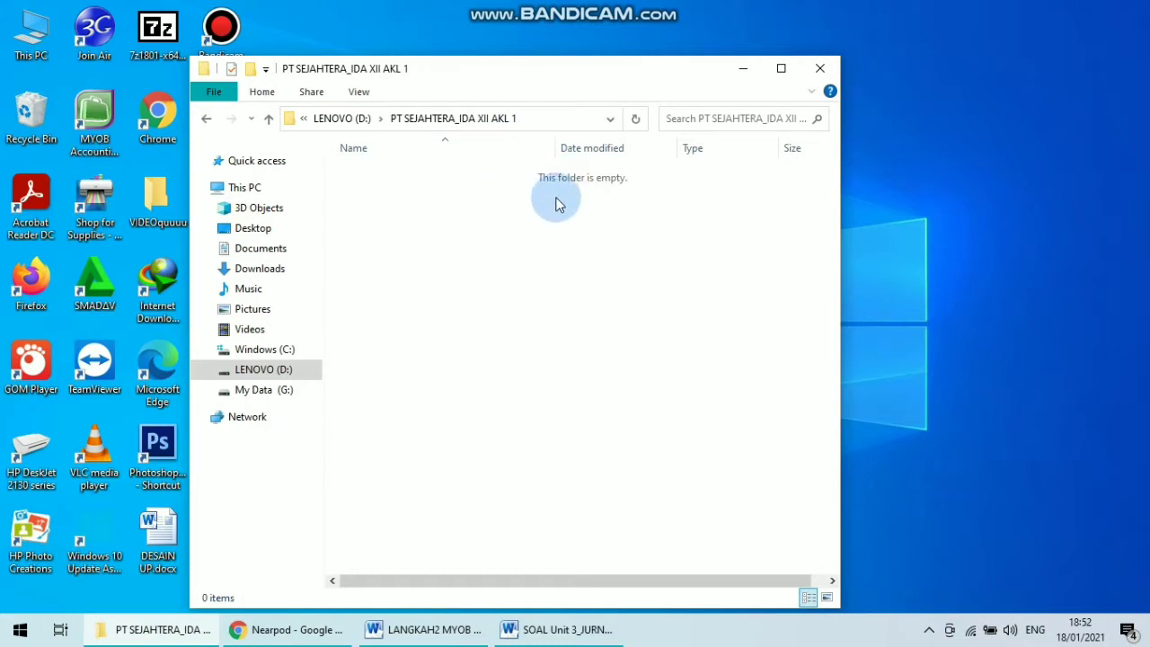
key(BackSpace)
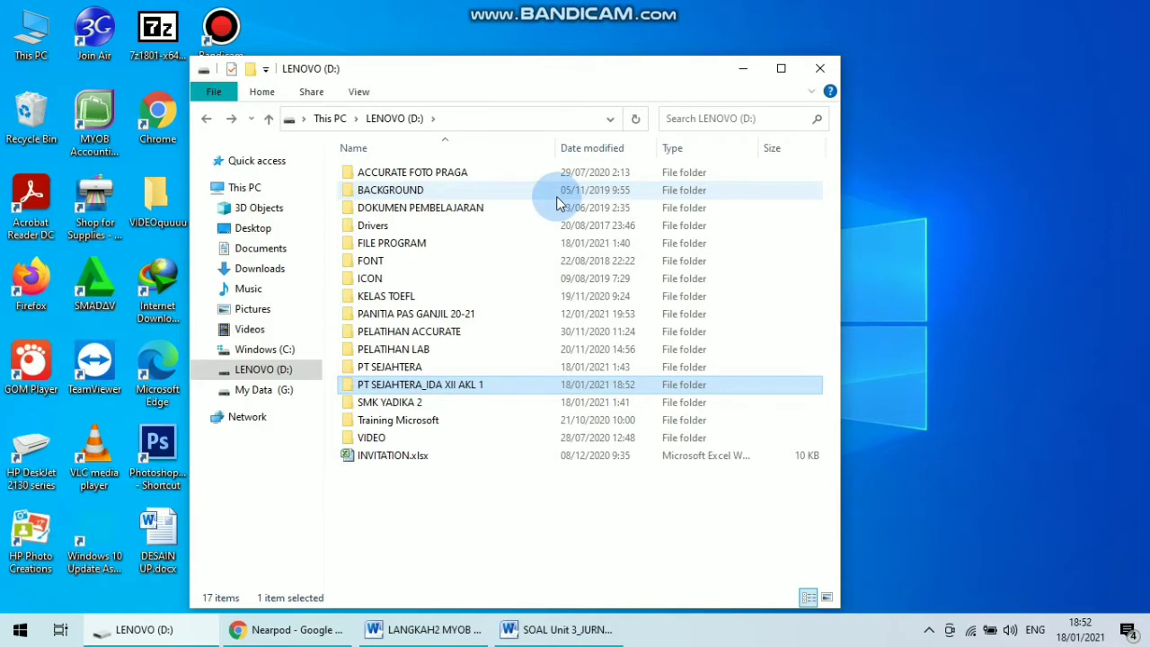
key(Up)
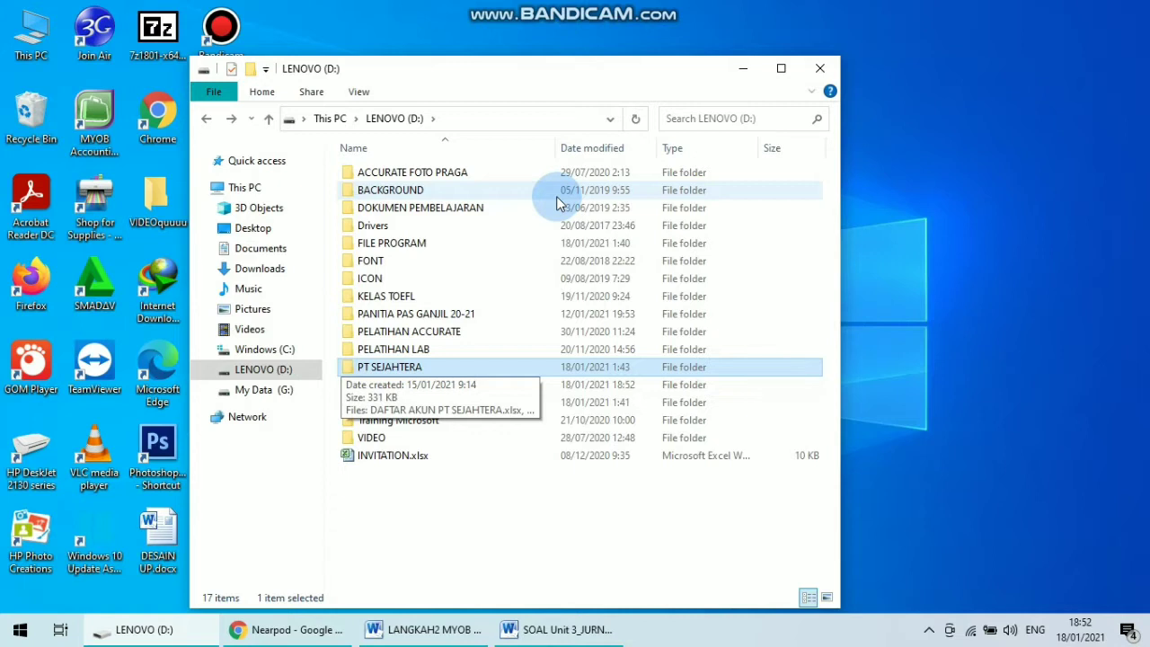
key(Return)
key(Down)
key(Up)
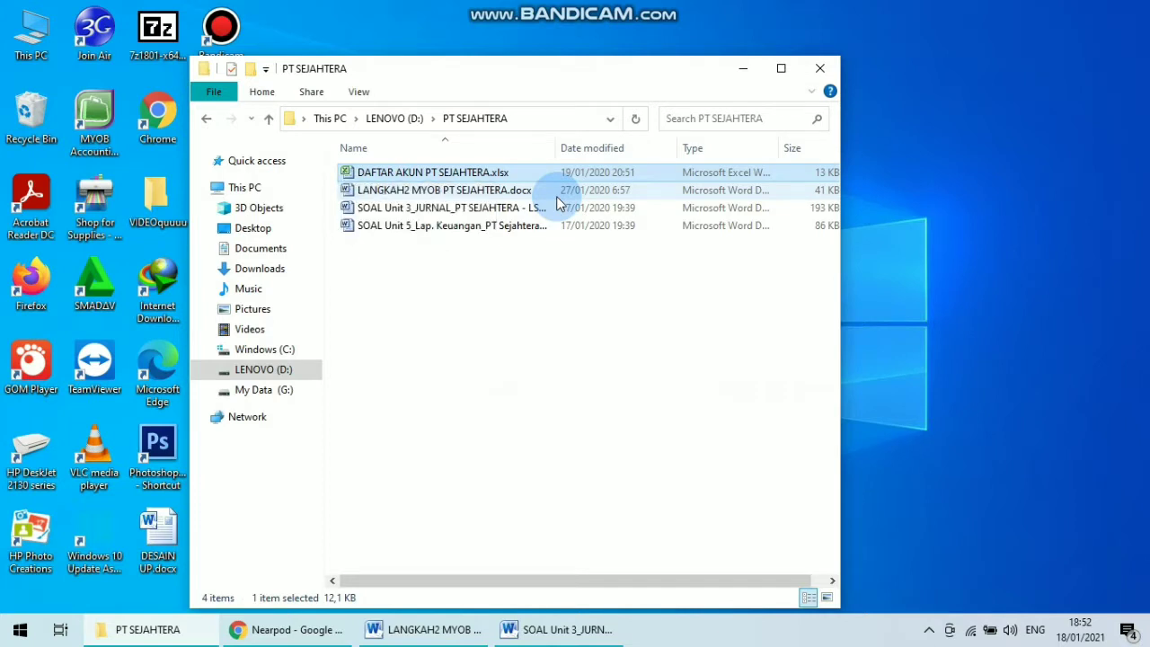
Paste the workbook into the newly created PT SEJAHTERA_ XII AKL 1 folder.
key(BackSpace)
key(Down)
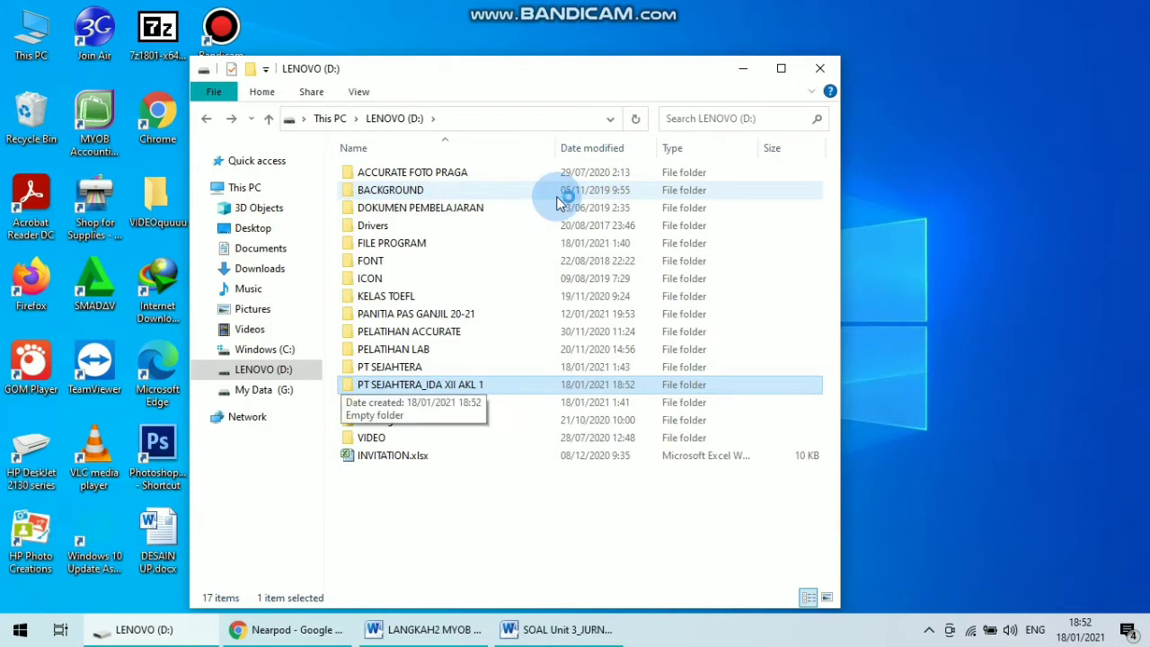
key(Return)
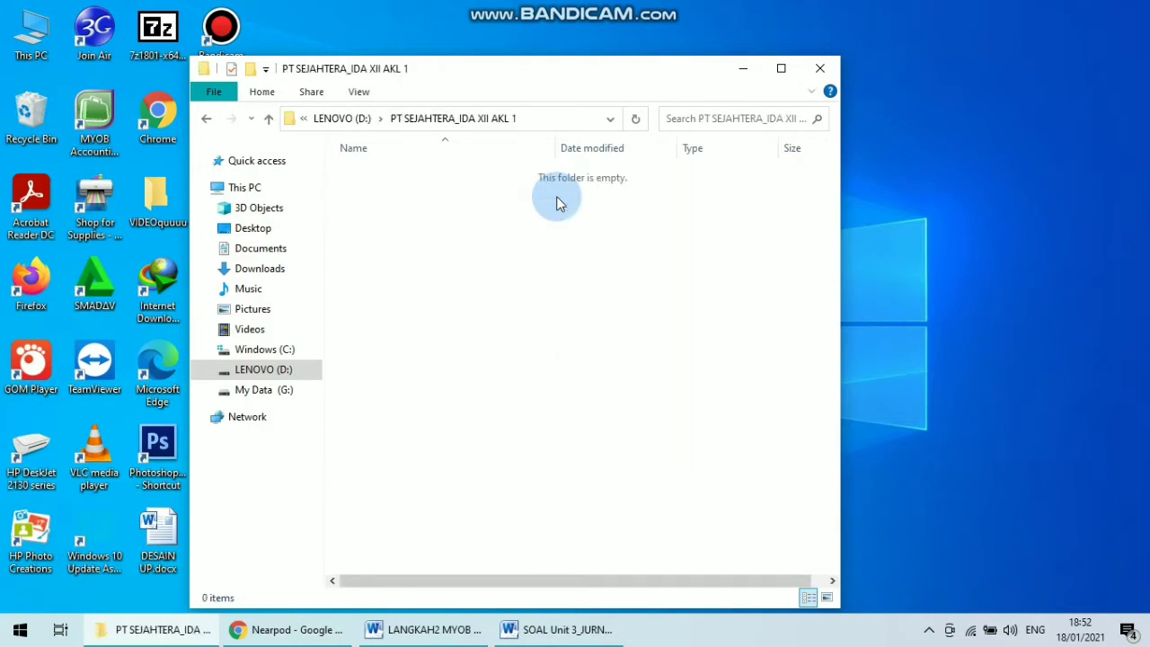
key(ctrl+v)
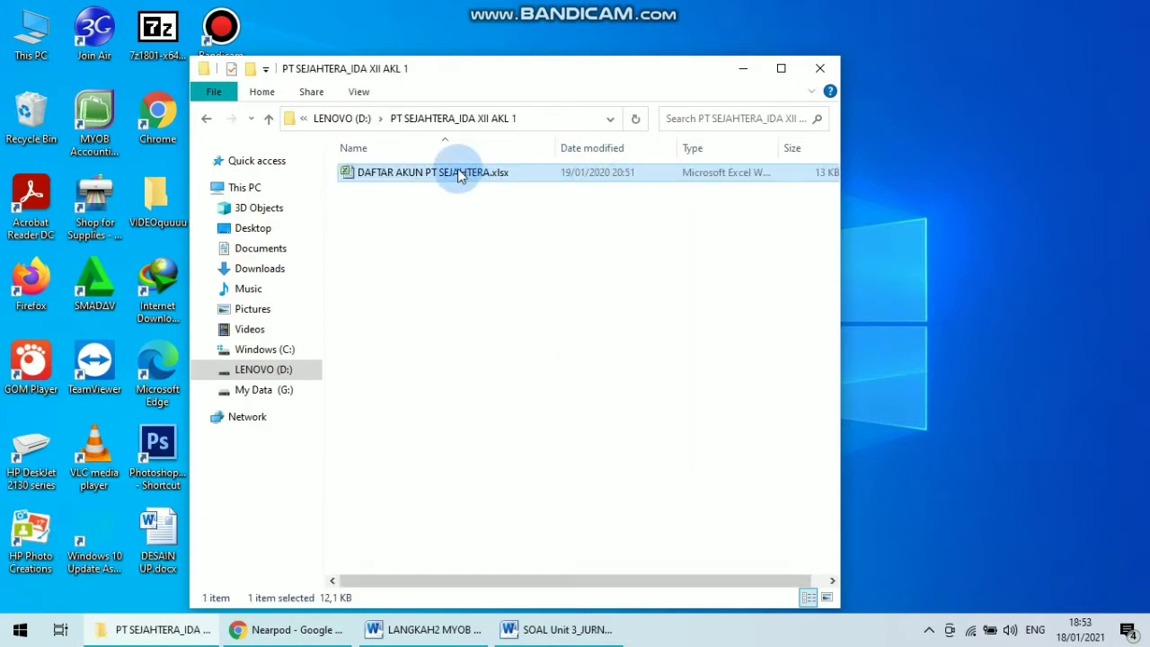
Open the pasted DAFTAR AKUN PT SEJAHTERA.xlsx workbook in Excel.
key(F2)
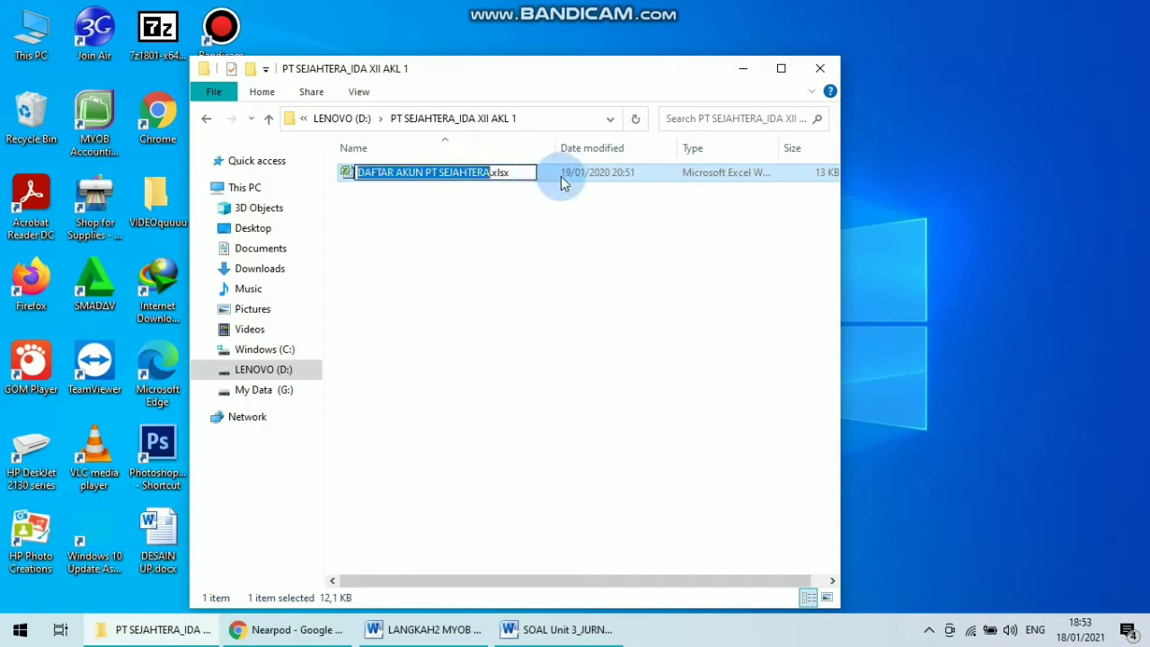
key(Return)
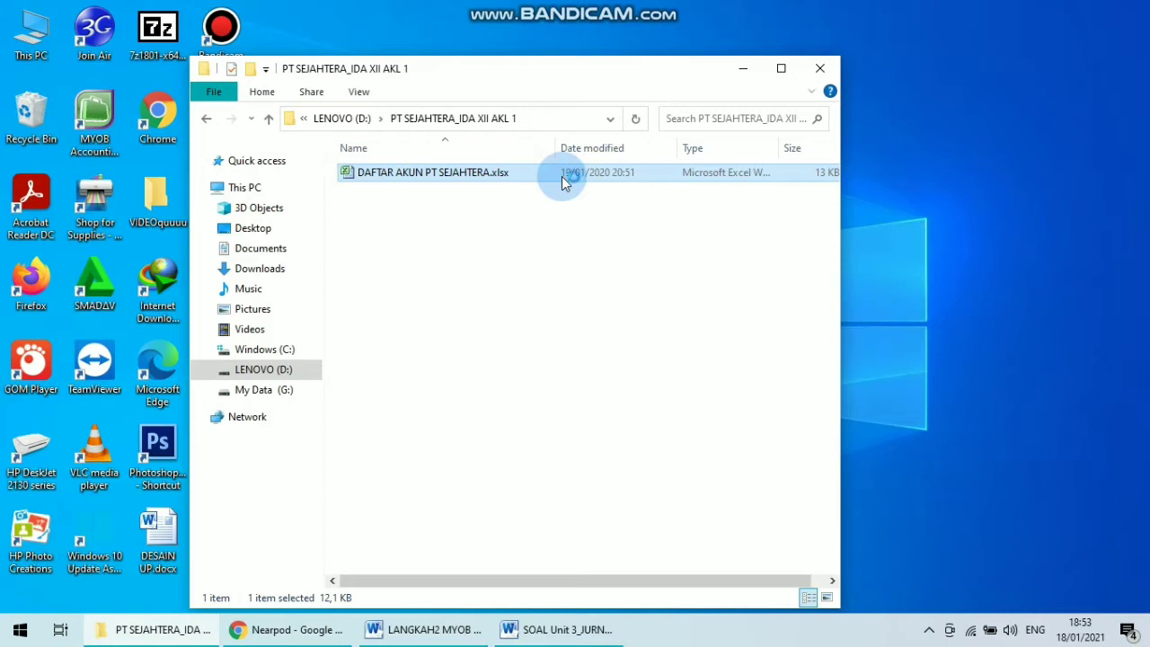
double_click(564, 176)
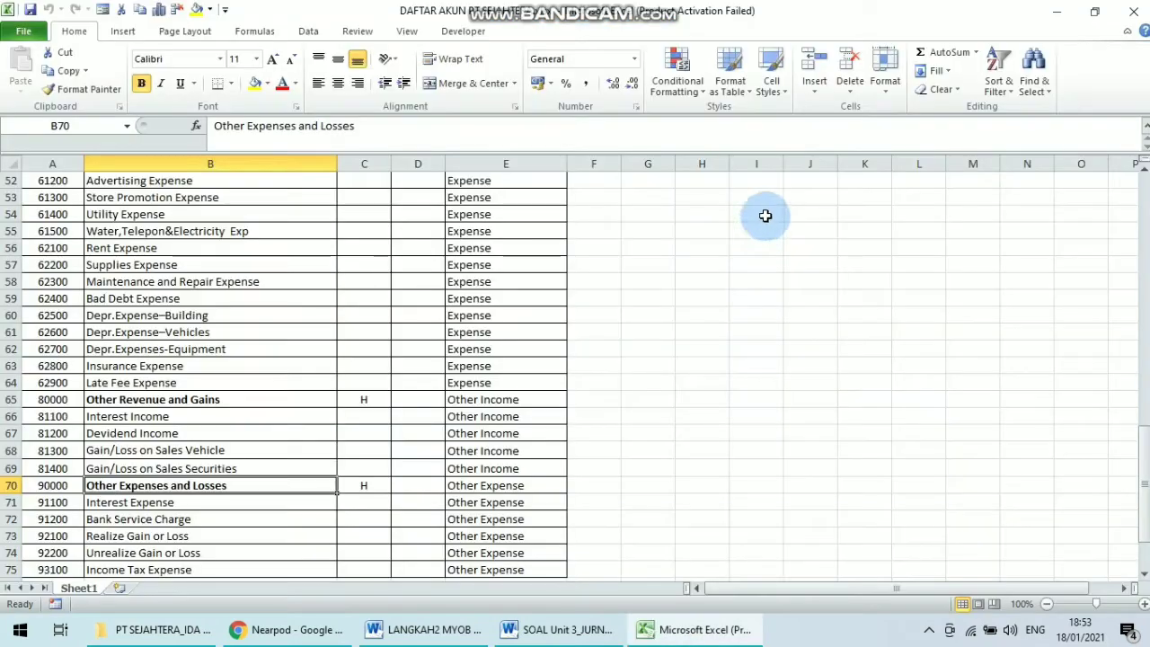
Return to the top of the account list and close the Office activation wizard.
click(712, 219)
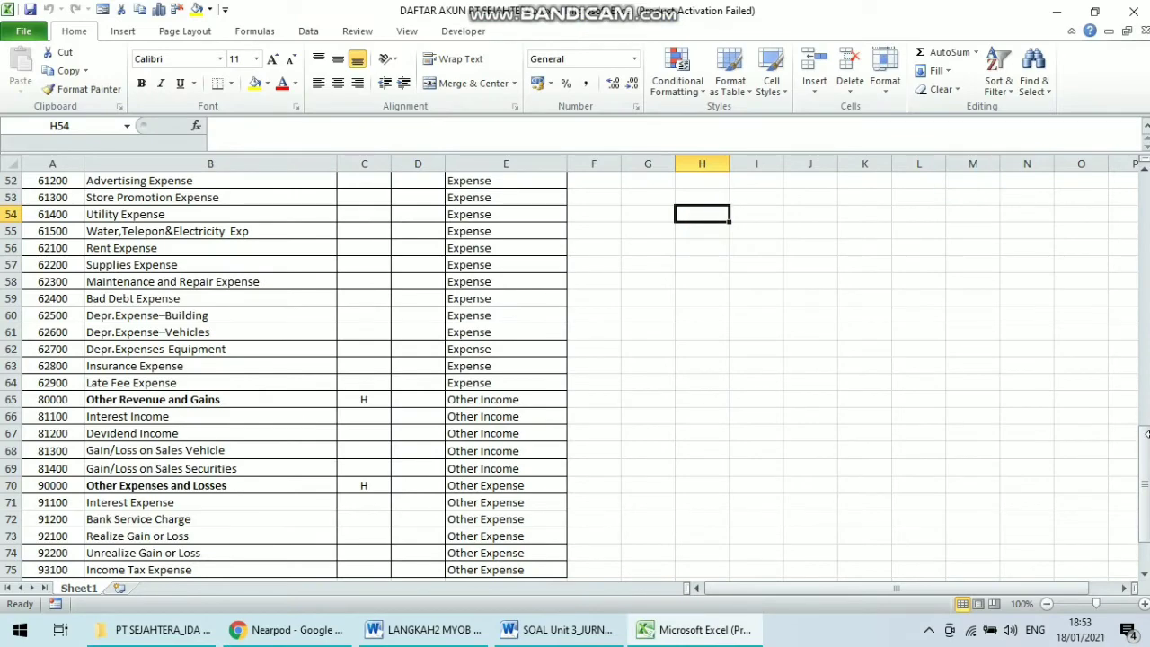
drag(1147, 434, 1143, 205)
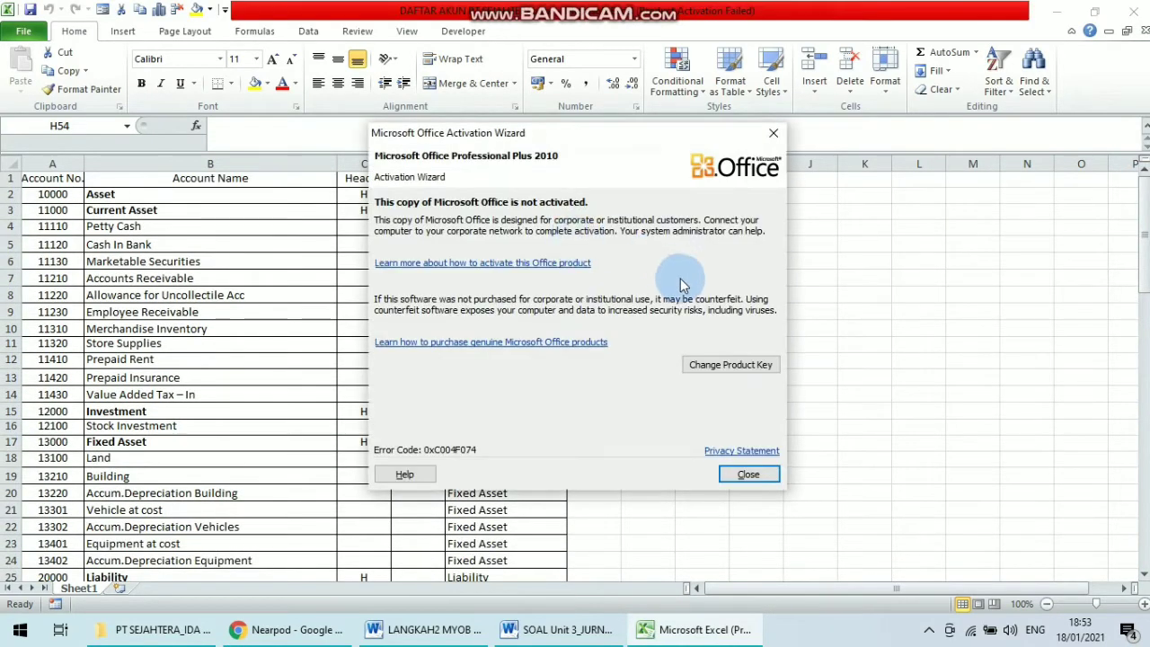
click(746, 473)
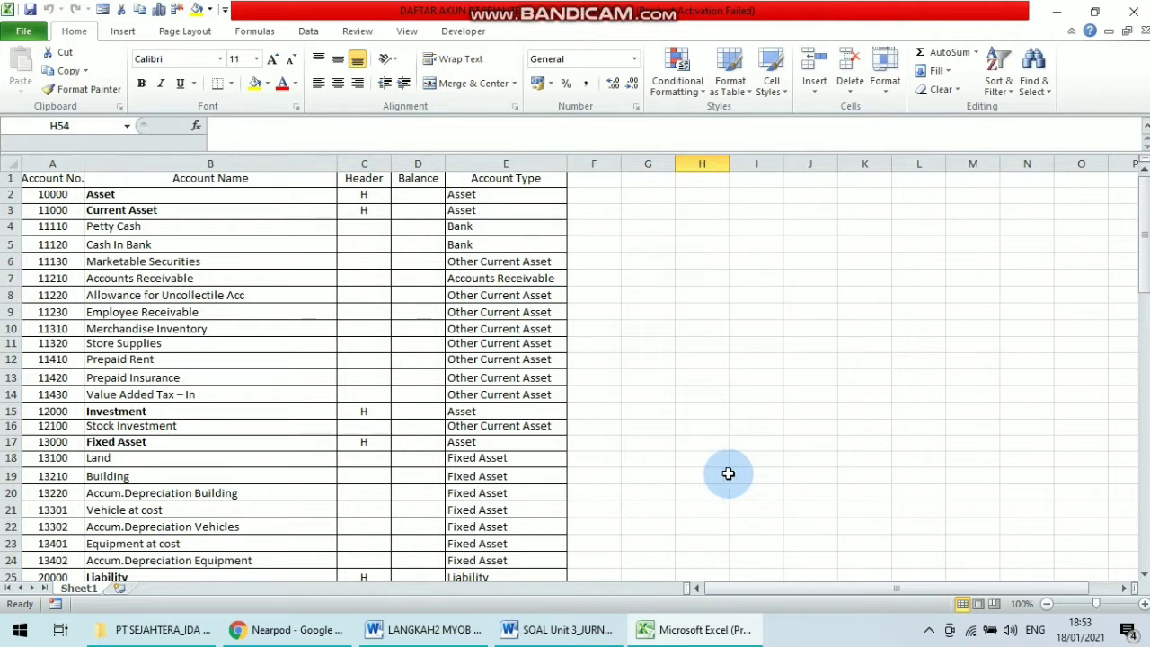
click(686, 473)
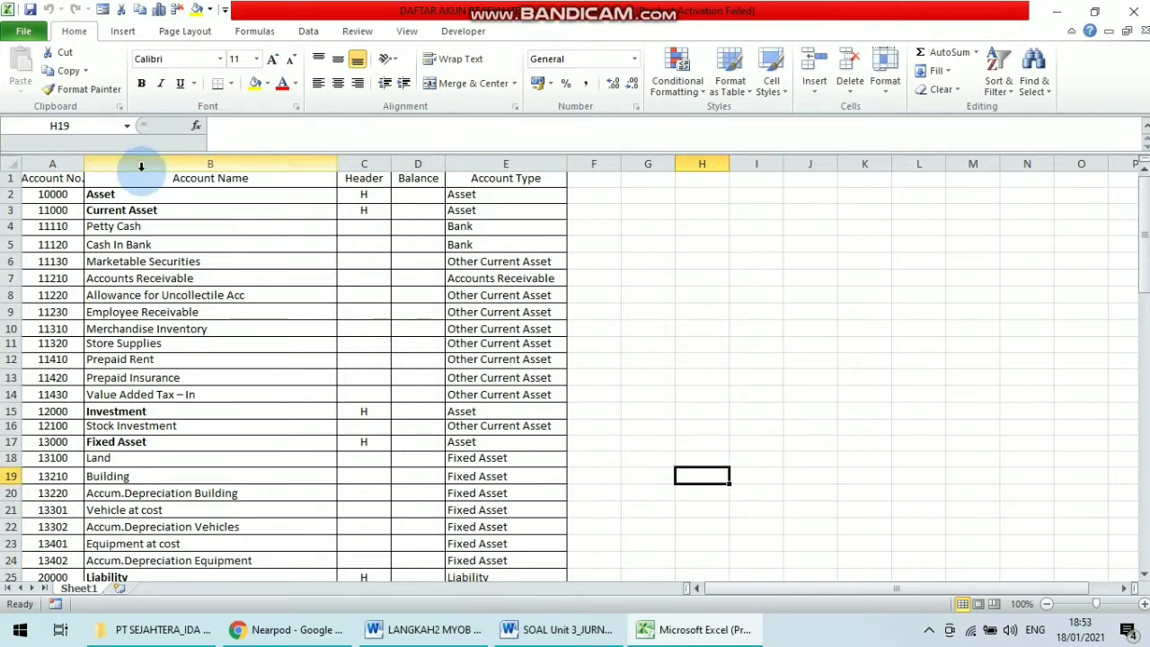
Start Save As and browse to the new PT SEJAHTERA_ XII AKL 1 folder on drive D.
click(24, 32)
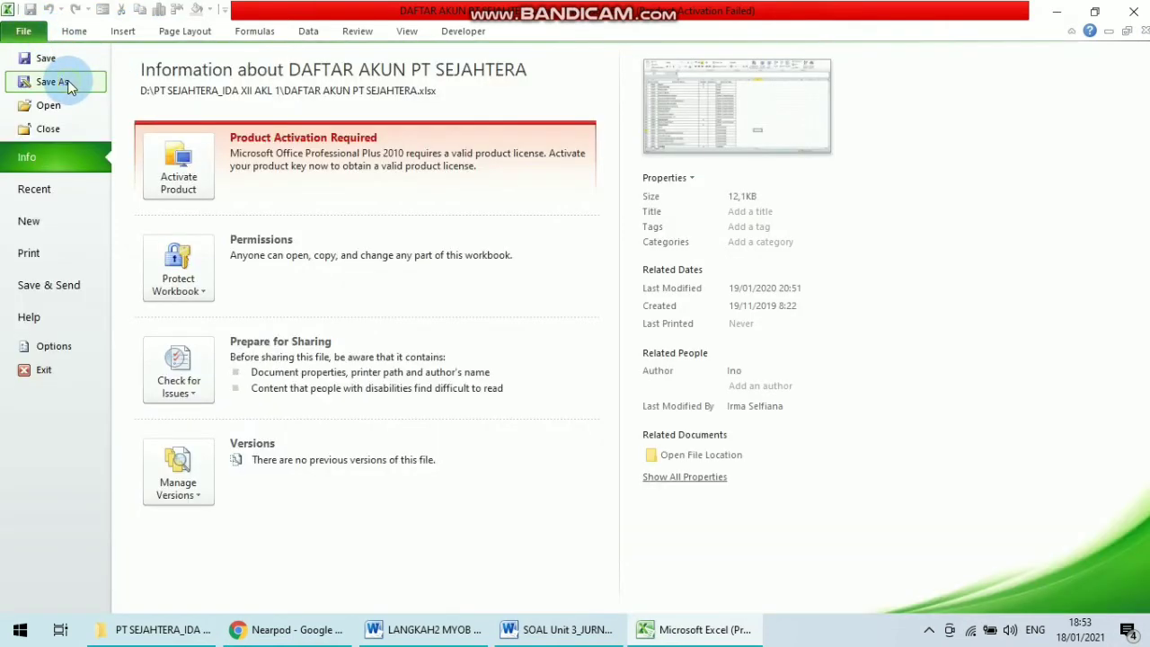
click(68, 82)
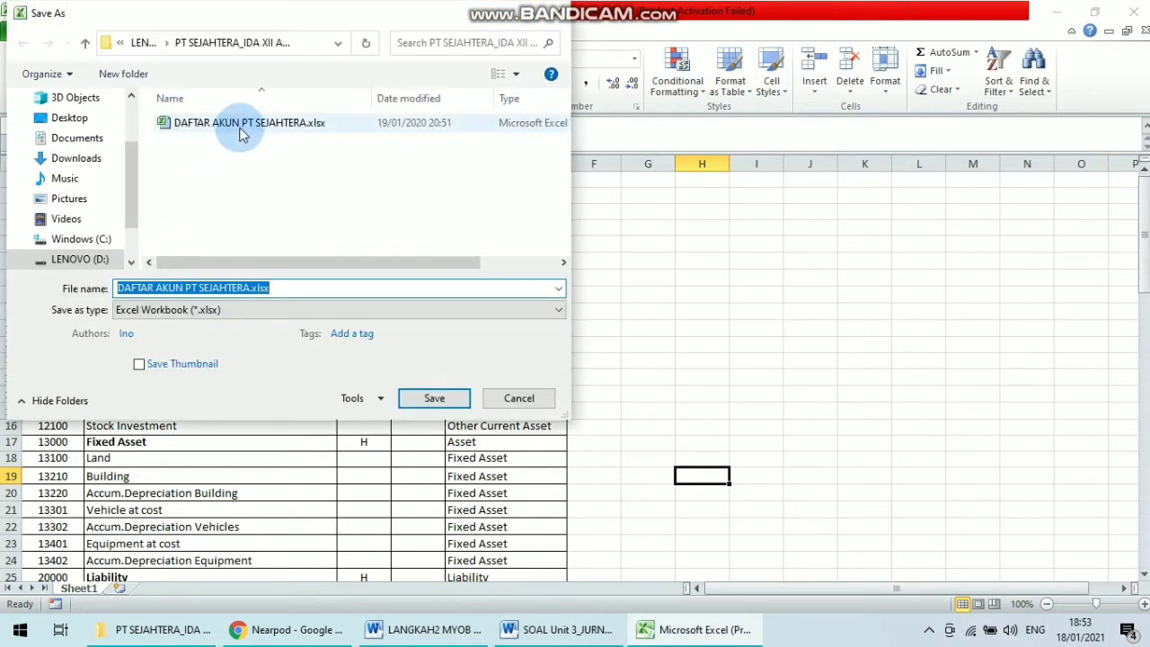
click(90, 240)
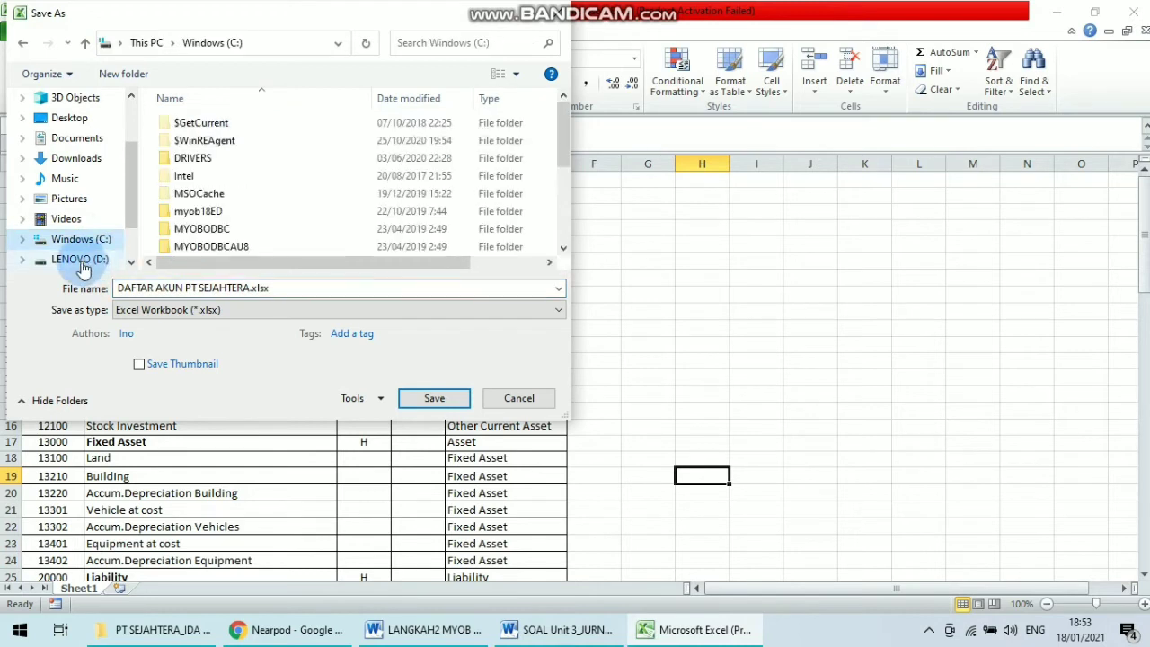
click(79, 259)
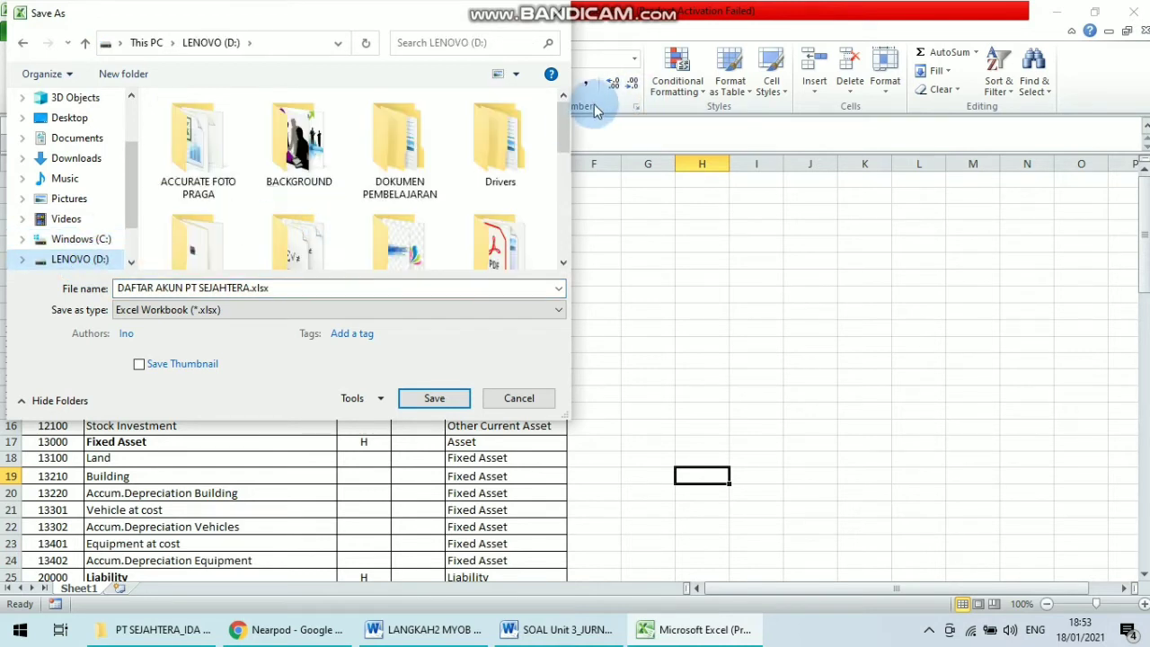
scroll(566, 134, down, 2)
scroll(573, 189, down, 5)
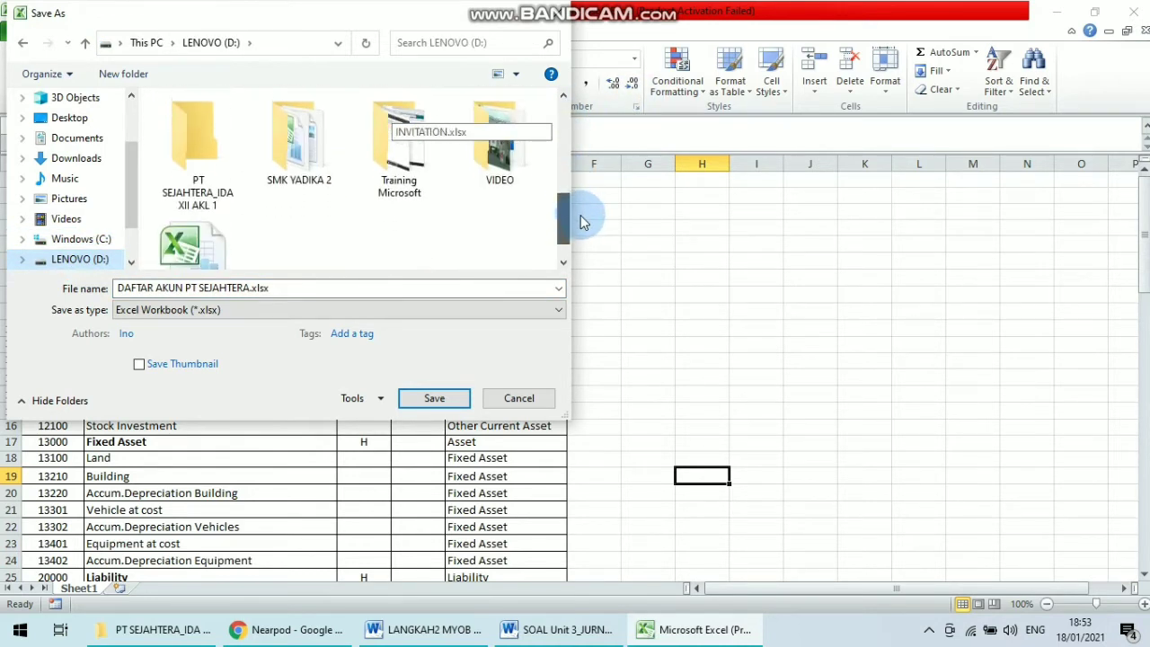
click(200, 179)
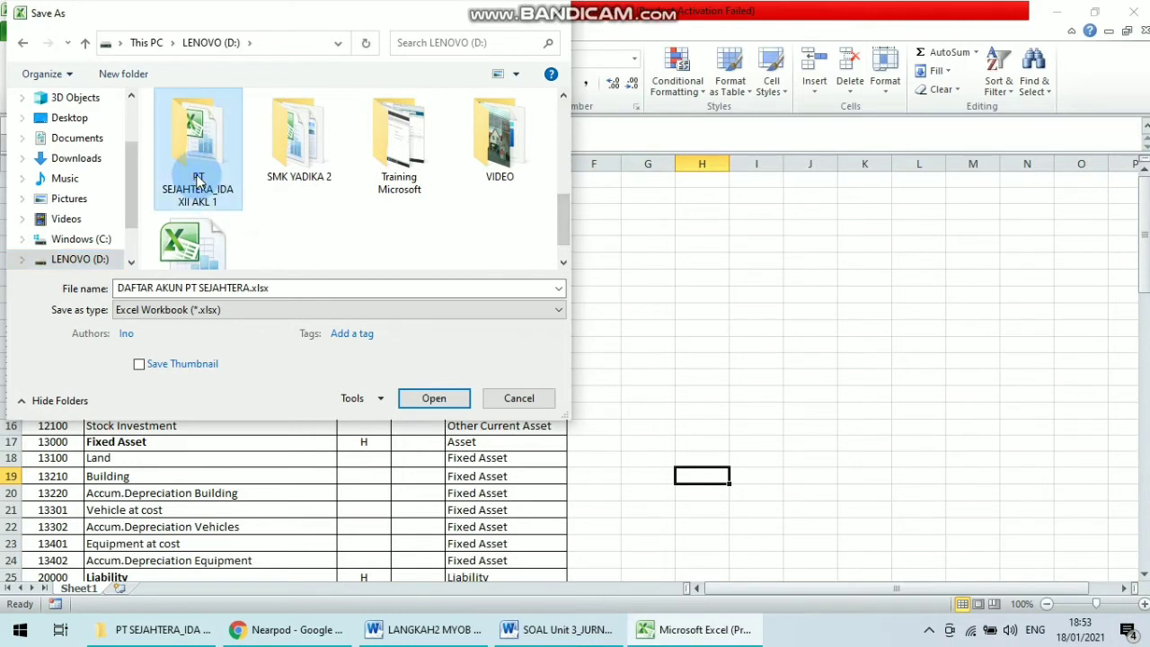
double_click(197, 180)
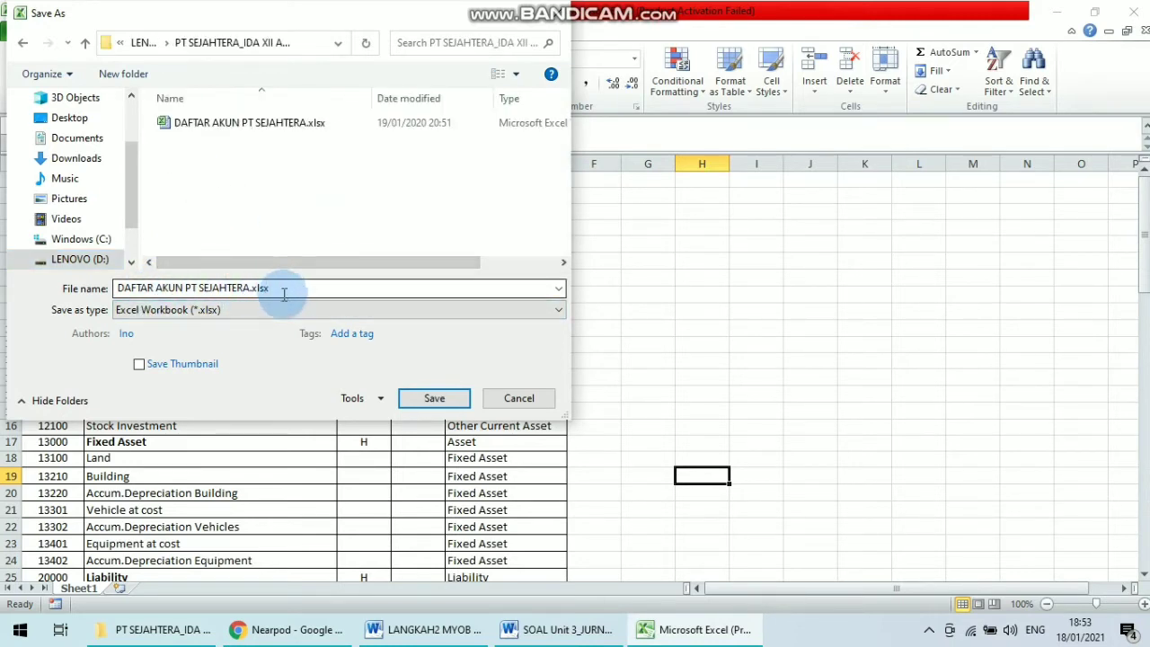
Save the workbook there as Text (Tab delimited) (*.txt), keeping that format.
click(189, 311)
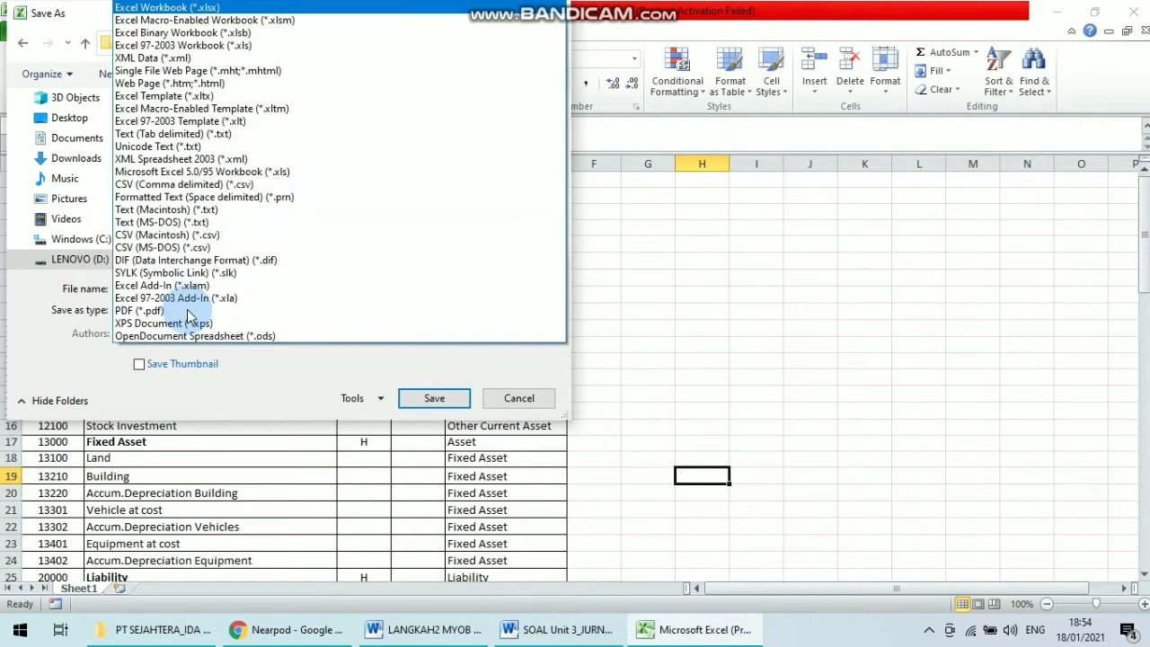
click(252, 134)
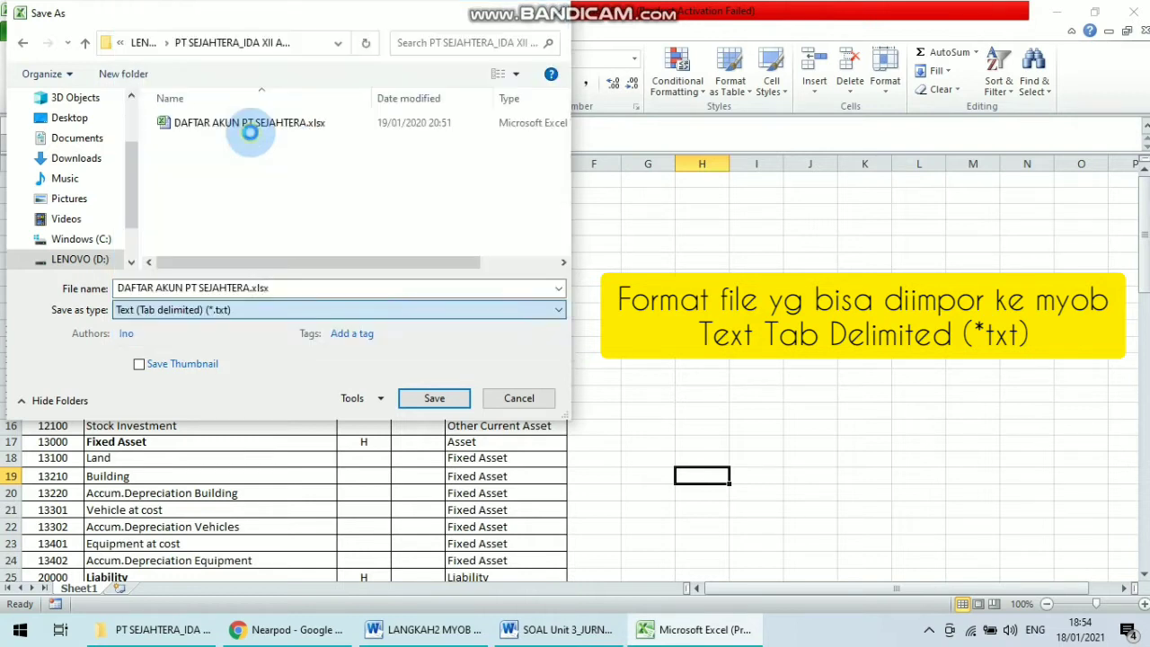
click(249, 289)
click(249, 289)
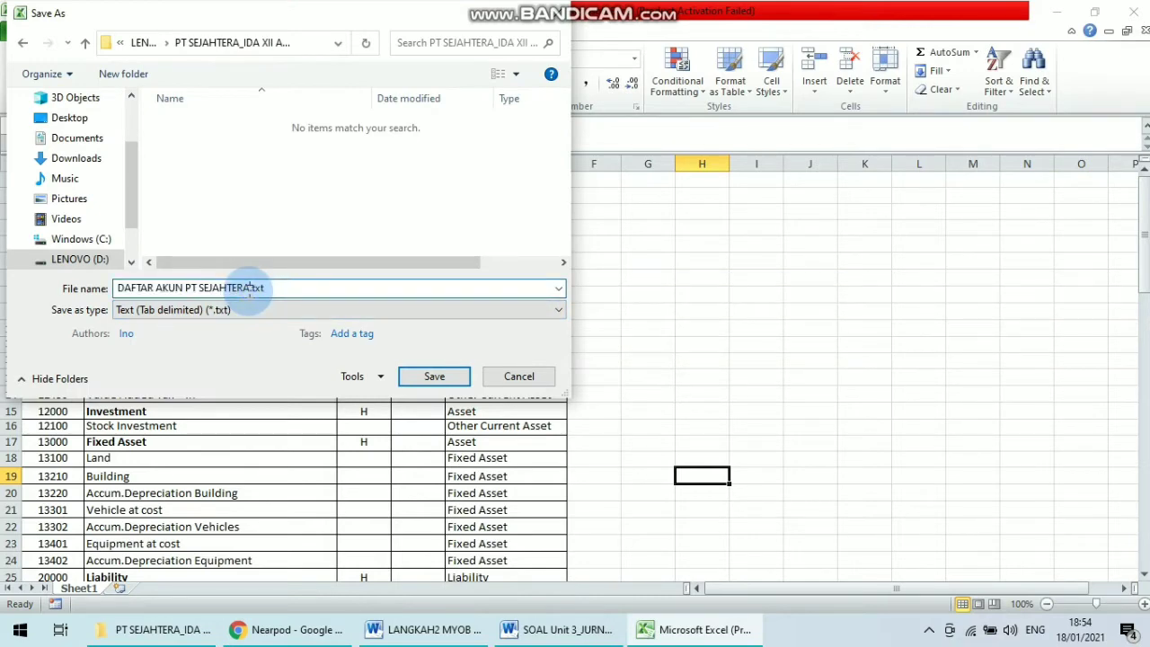
click(436, 376)
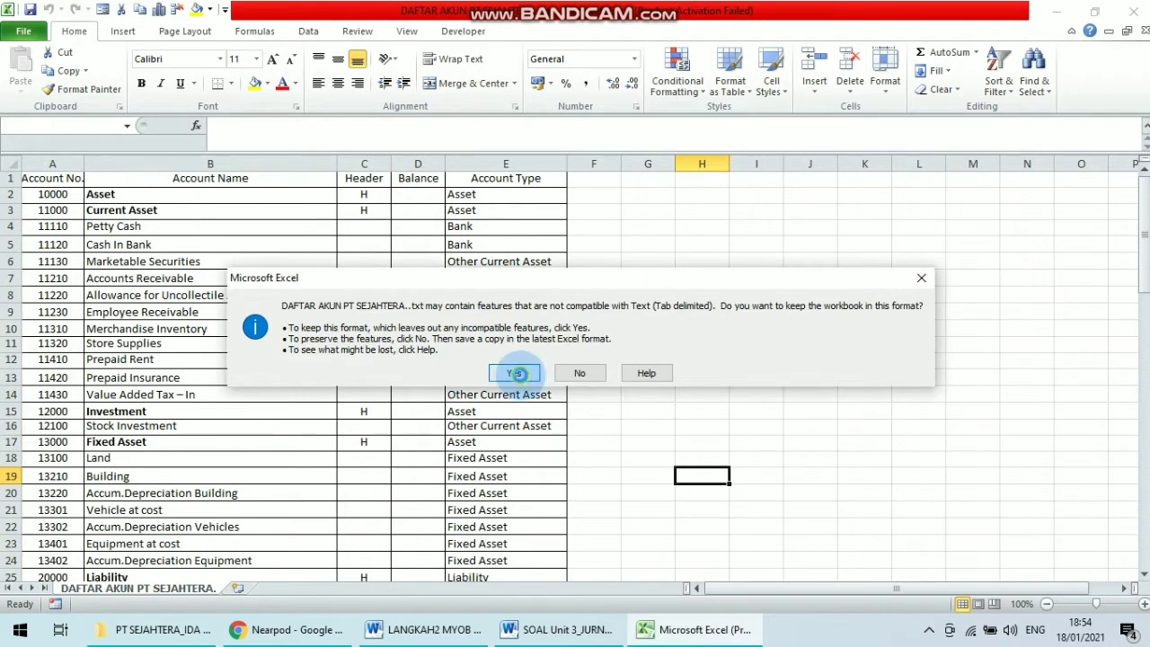
click(517, 373)
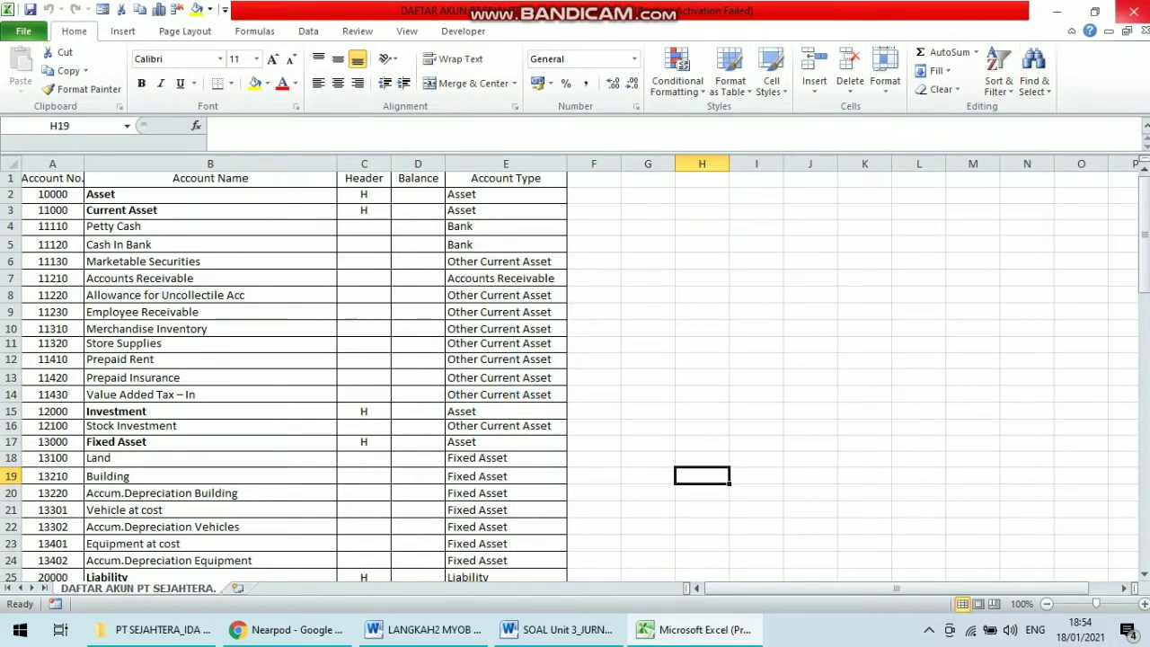
Close Excel without saving further changes and select the exported text file in the folder.
click(1128, 12)
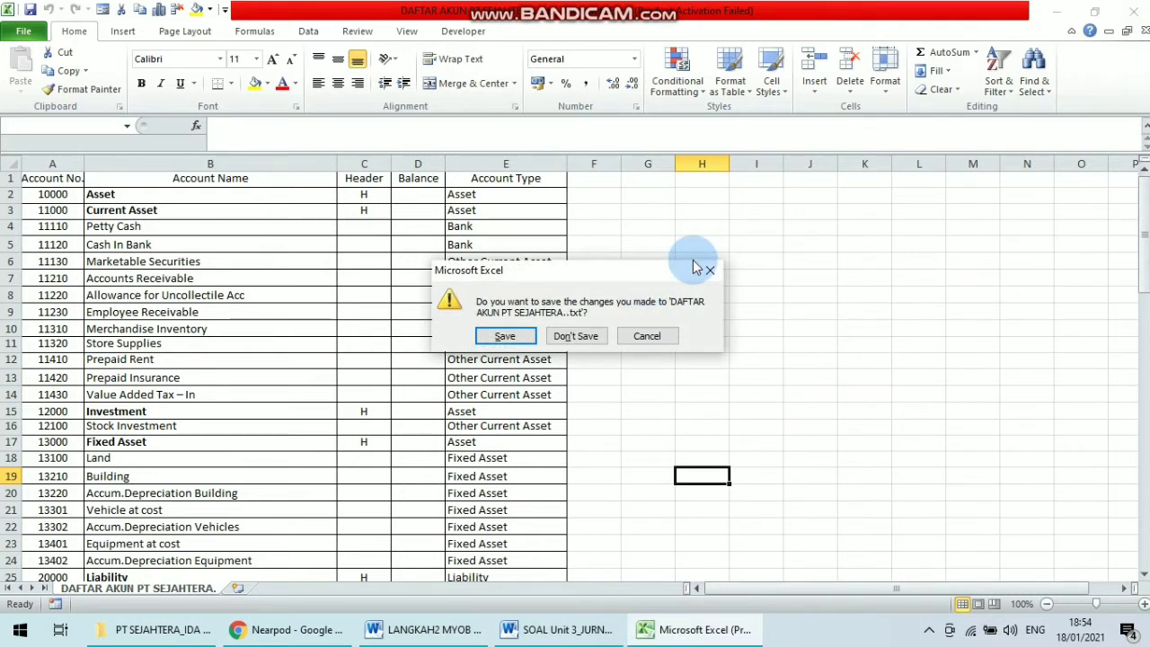
click(580, 340)
click(506, 277)
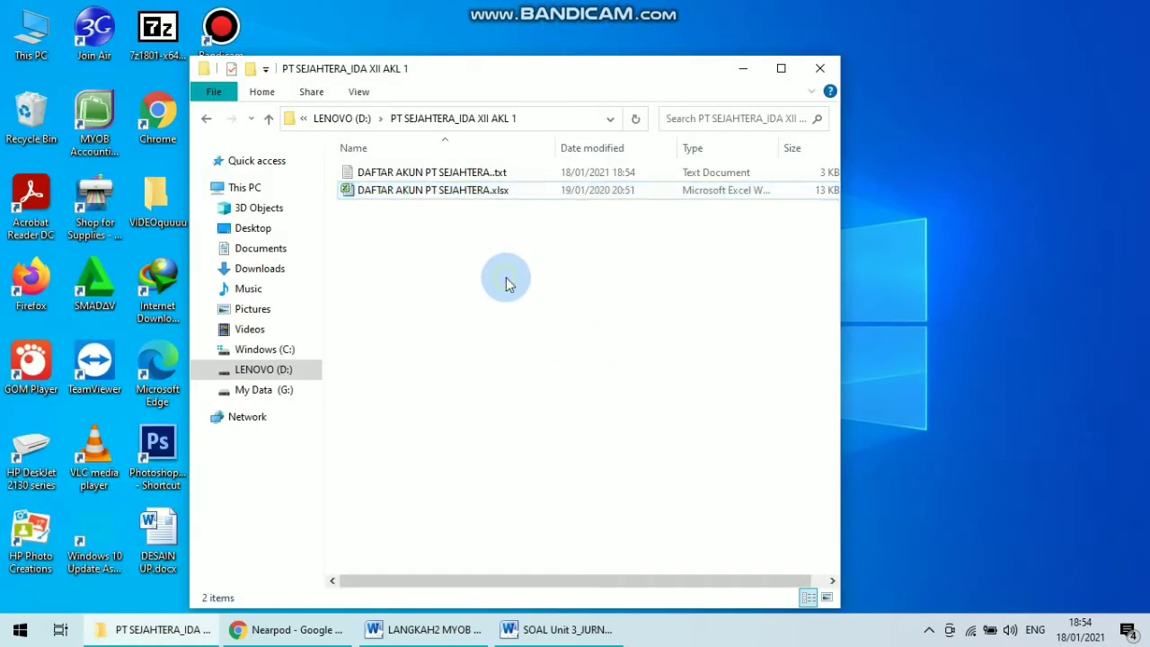
click(508, 178)
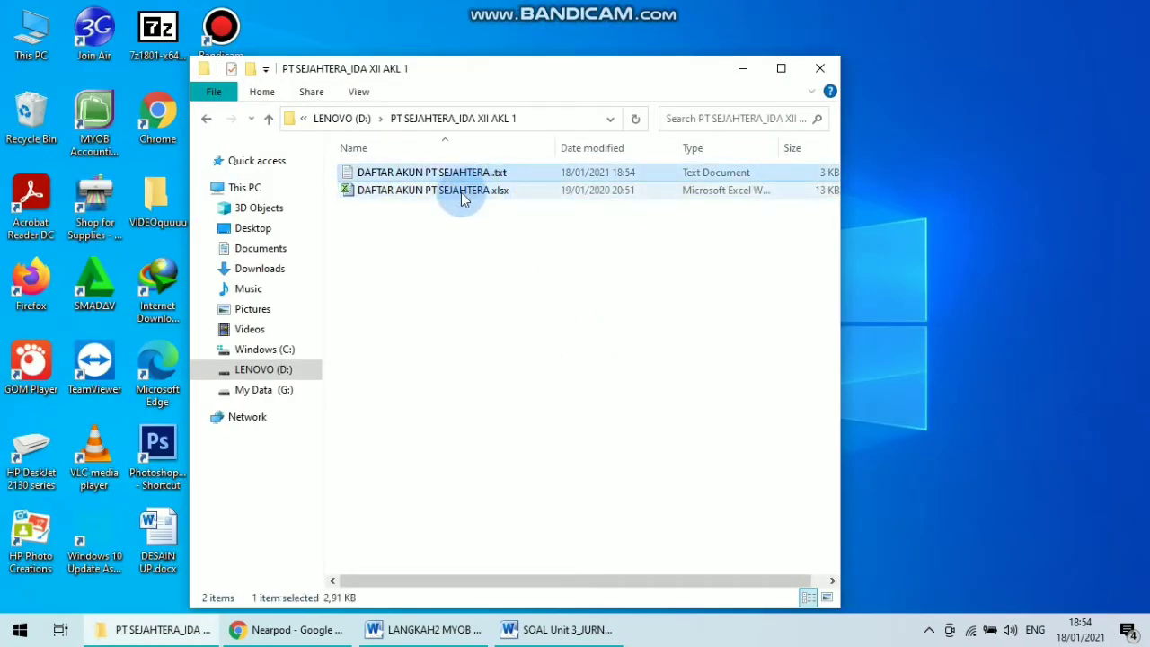
click(469, 191)
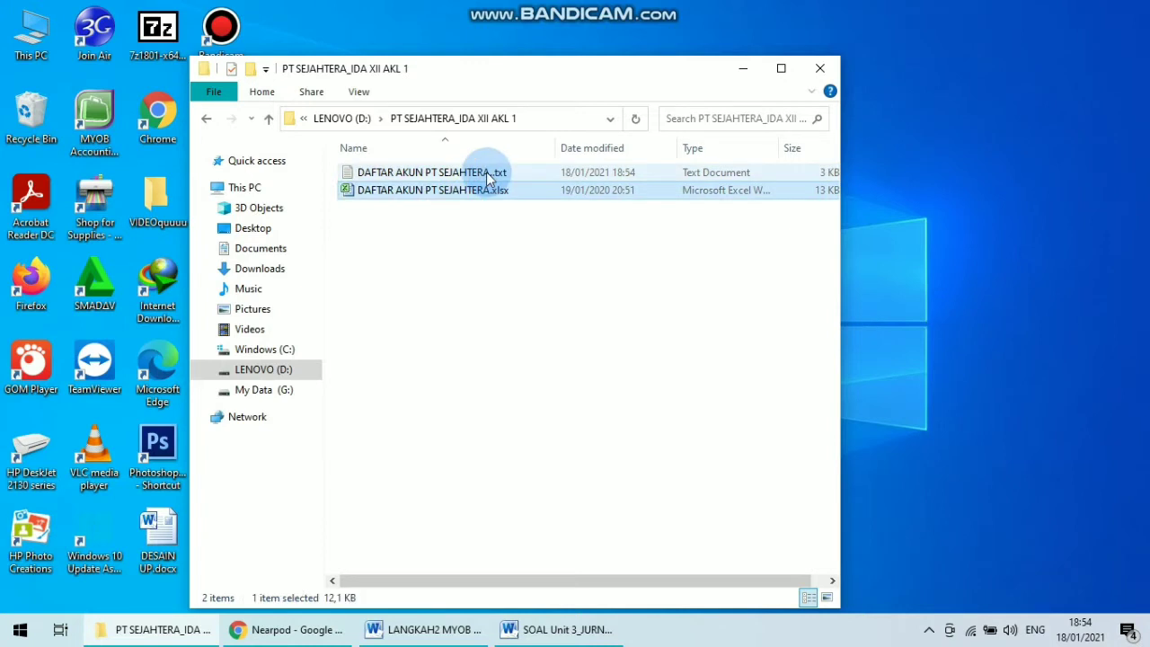
Select the exported tab-delimited text file in the folder and minimise the folder window.
click(490, 177)
click(687, 175)
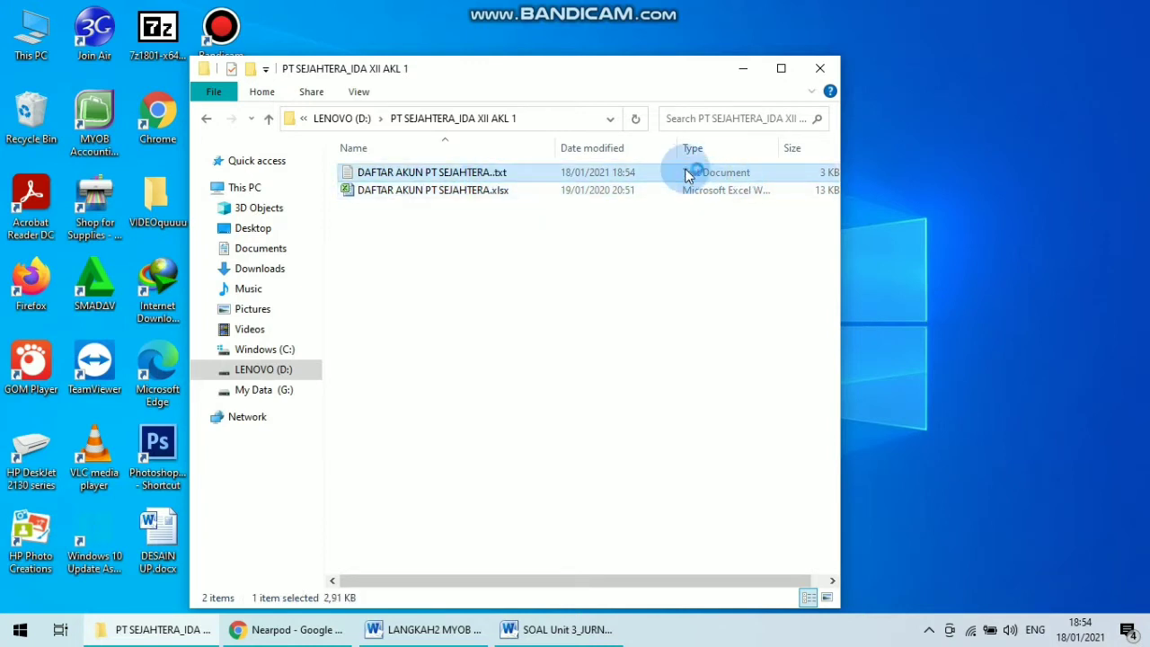
click(748, 66)
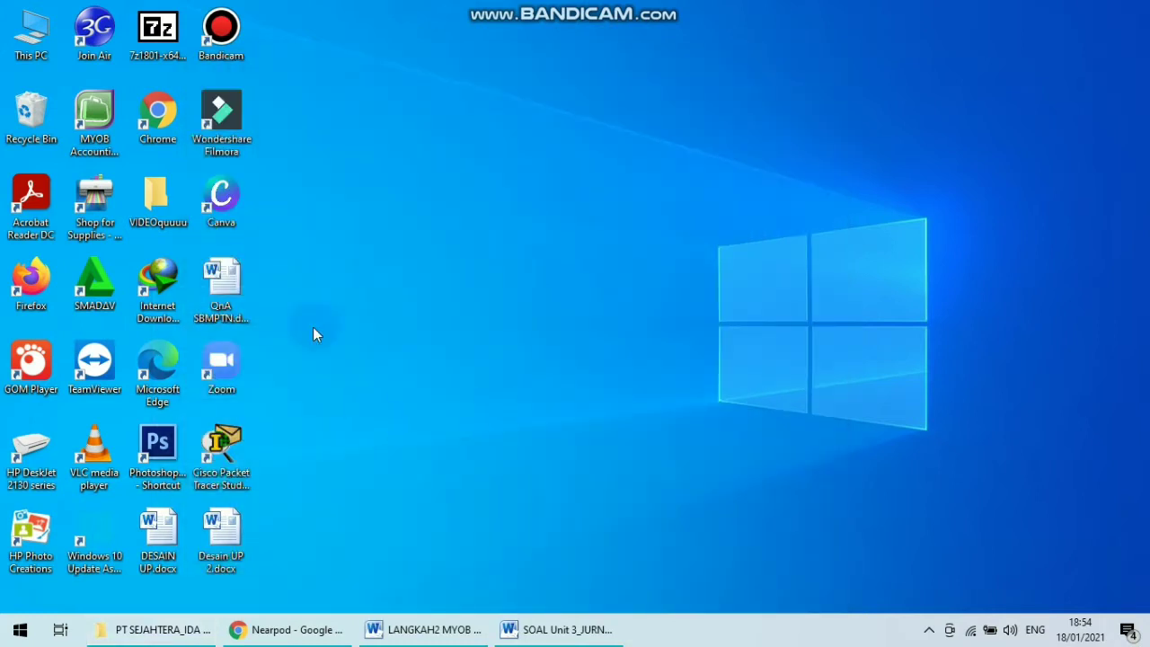
Launch MYOB Accounting, start creating a new company file, and move past the assistant's introduction page.
click(115, 144)
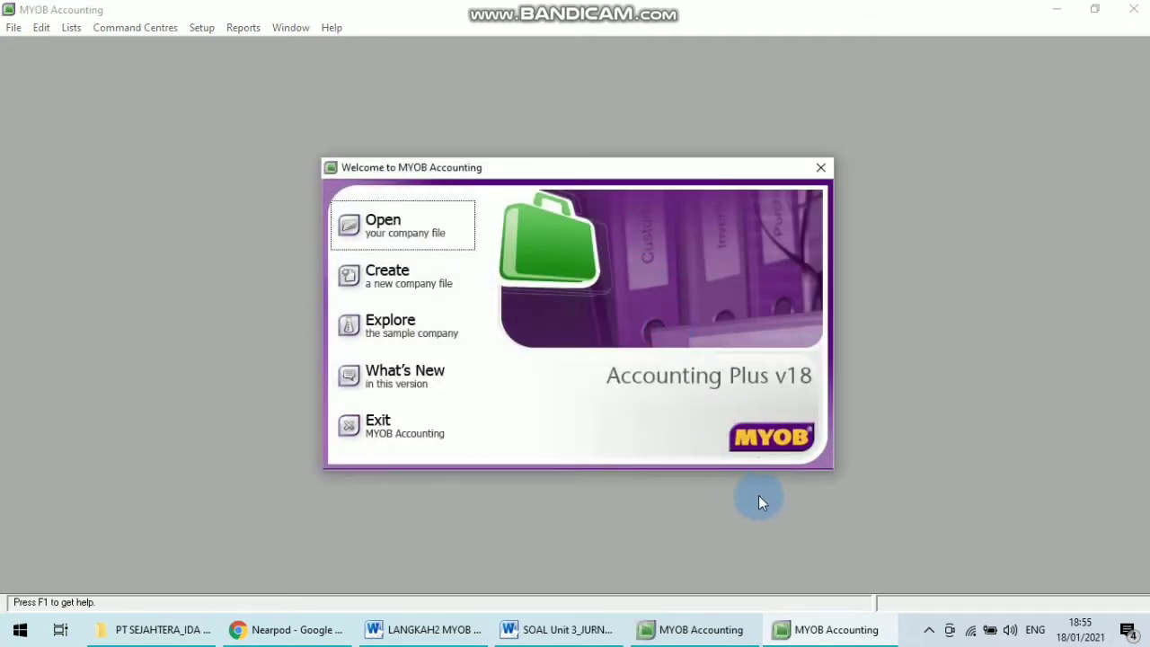
click(418, 415)
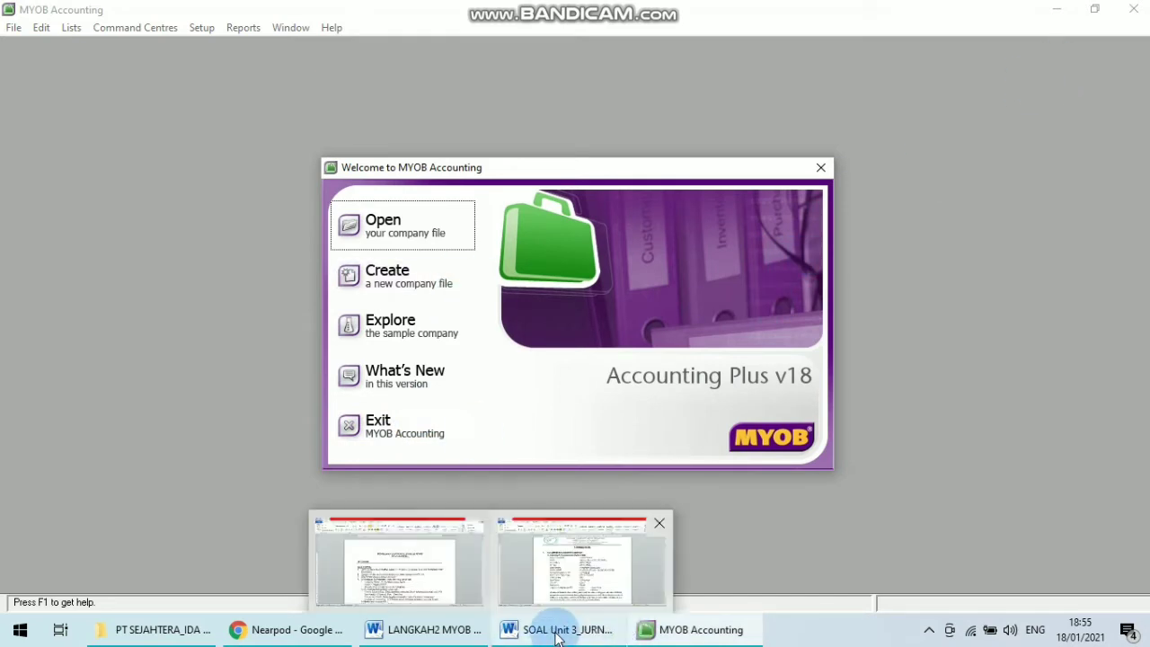
click(683, 630)
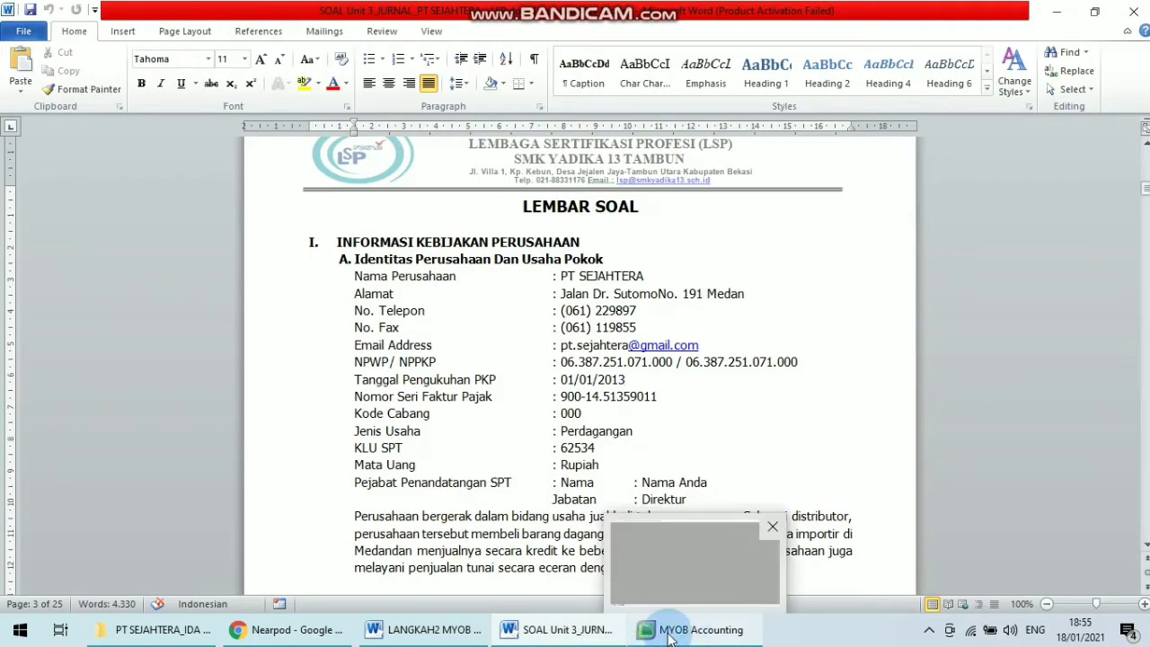
click(672, 630)
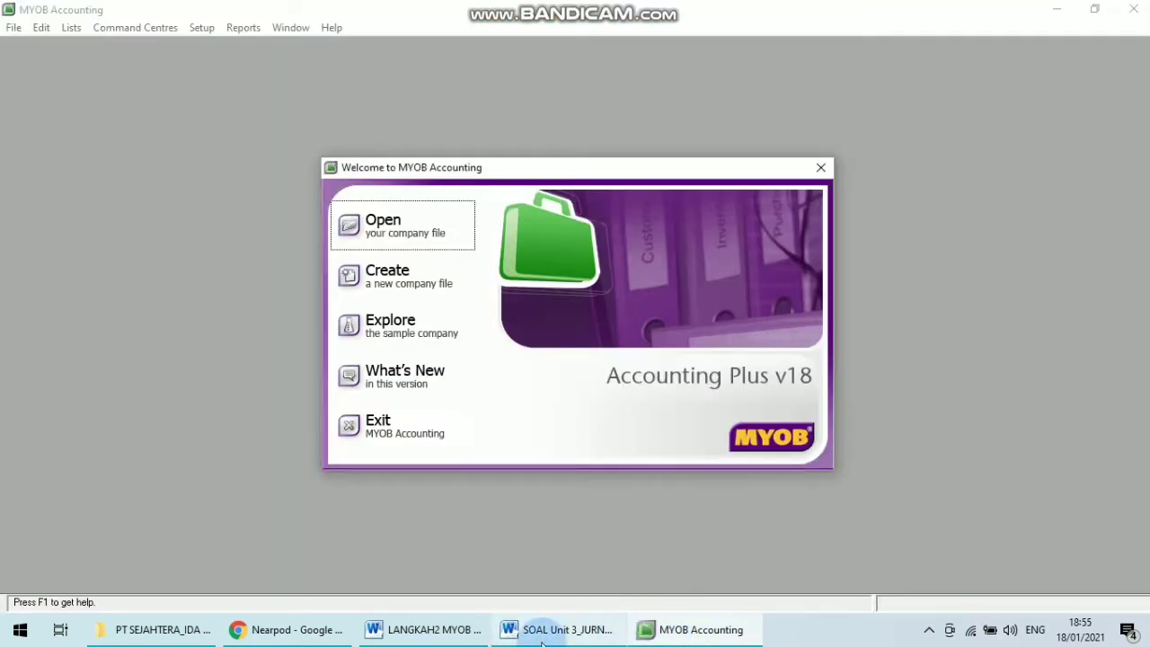
mouse_move(575, 628)
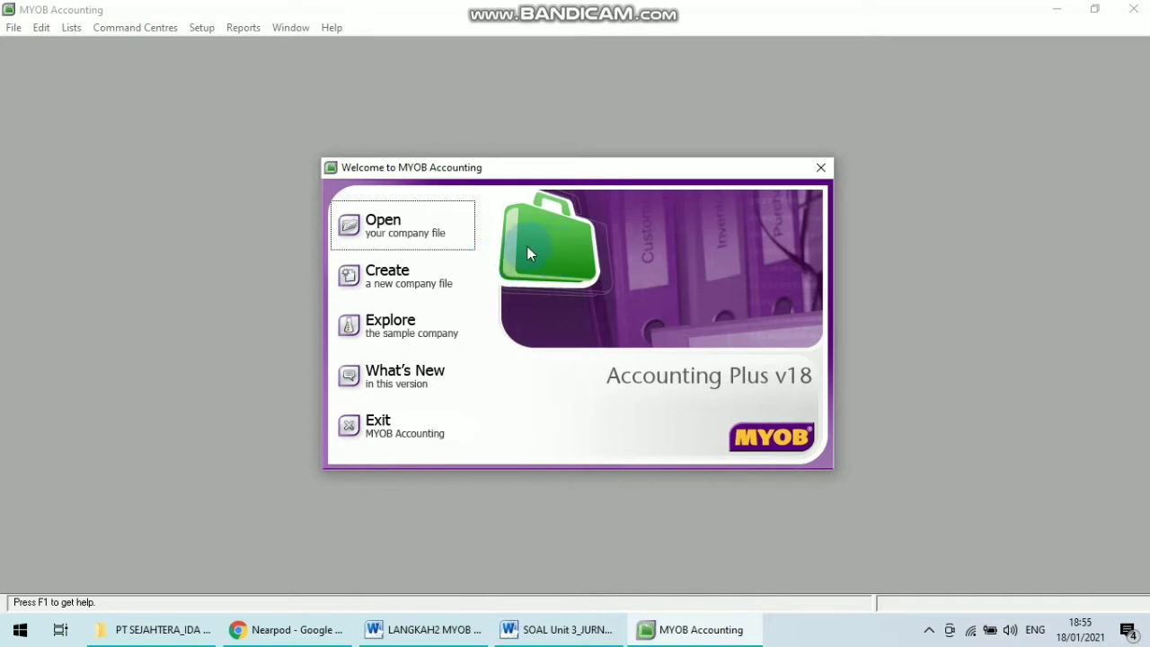
click(441, 281)
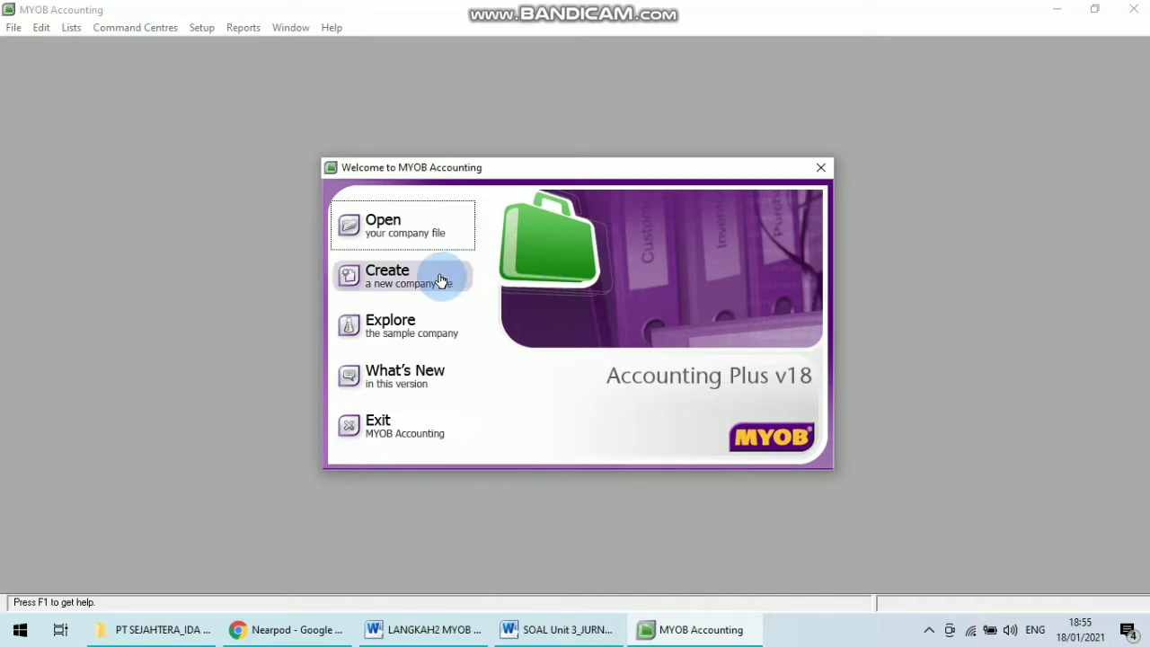
click(441, 282)
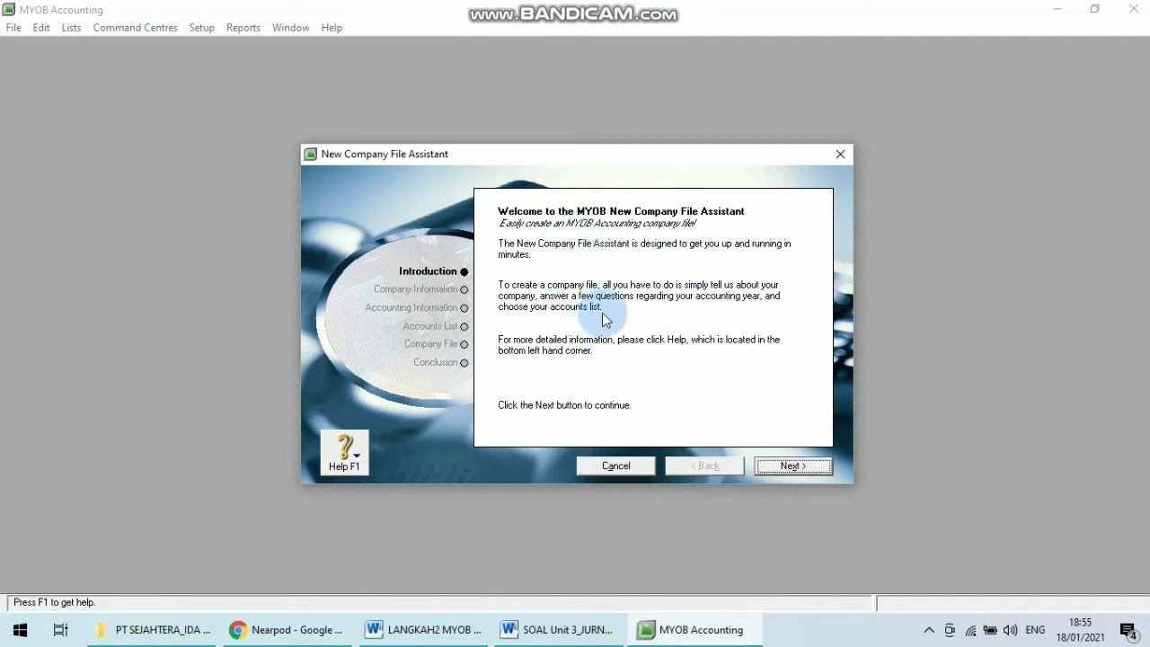
click(794, 463)
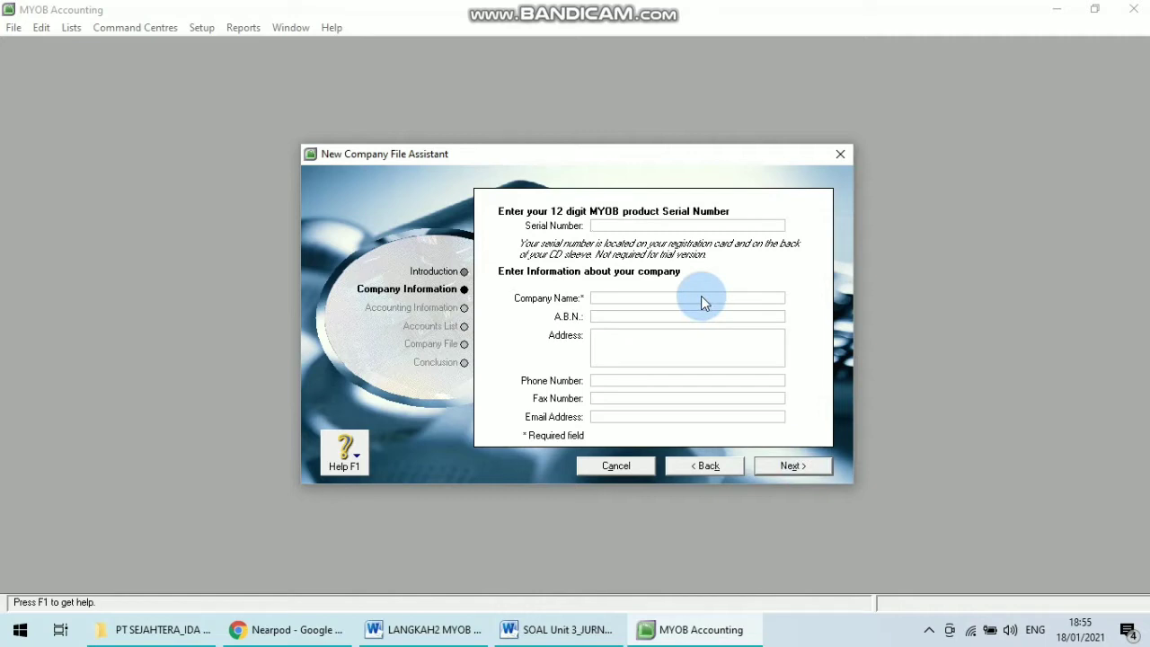
Enter the company name PT SEJAHTERA_IDA XII AKL 1, checking the company identity in the question document.
click(617, 299)
click(563, 635)
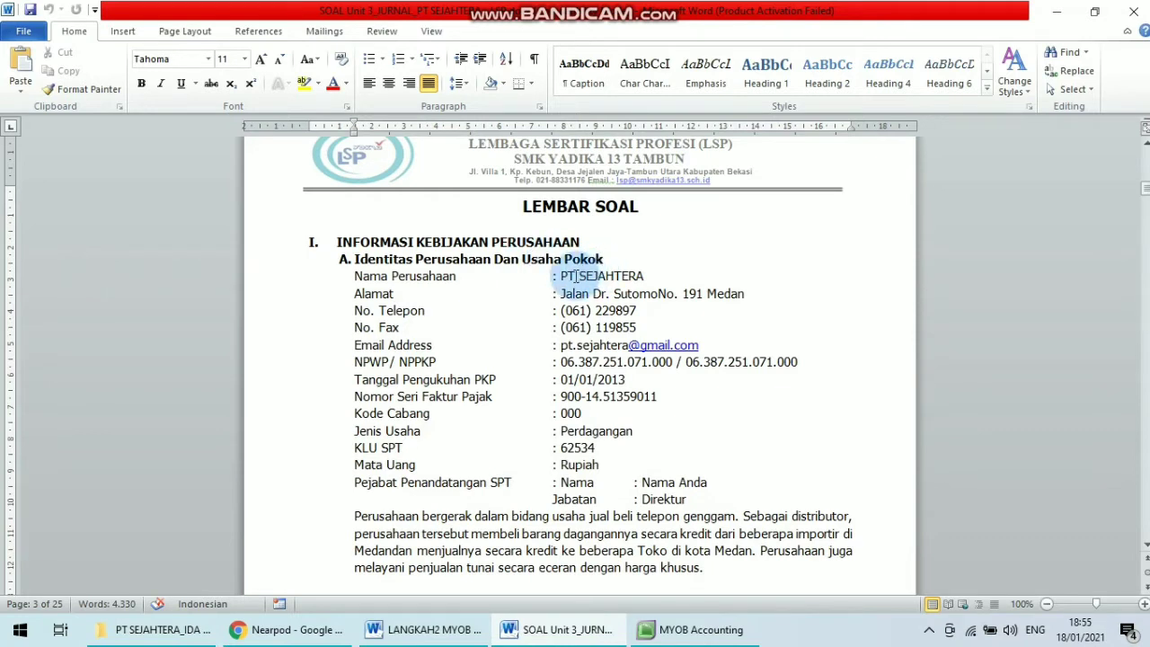
drag(559, 276, 654, 277)
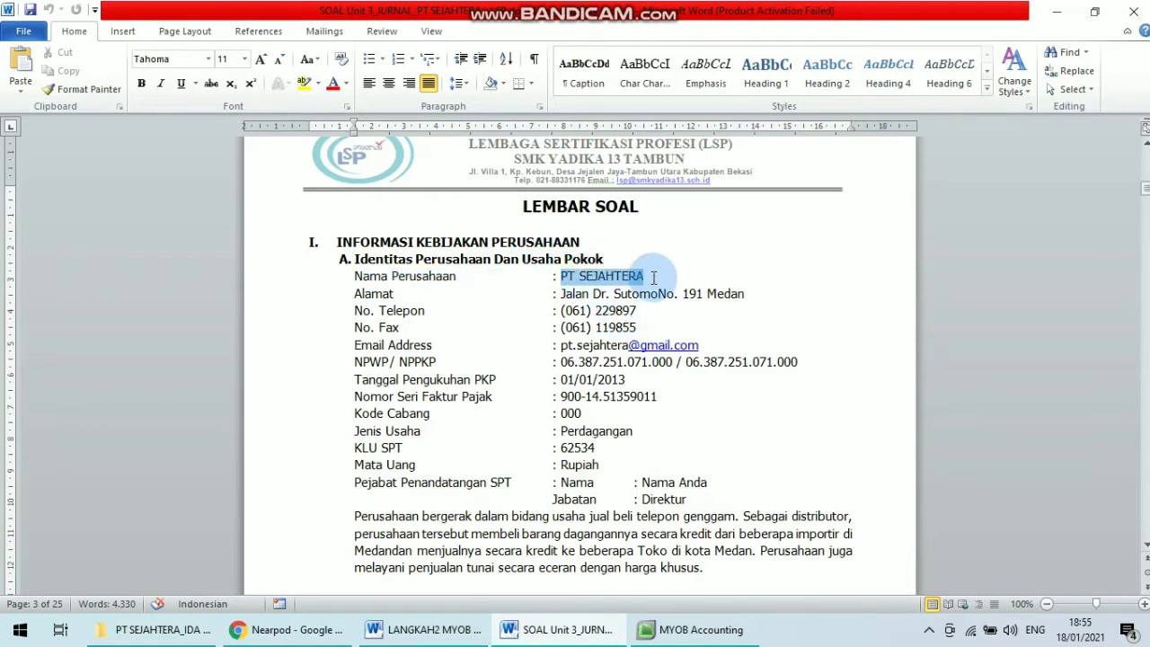
drag(748, 295, 560, 294)
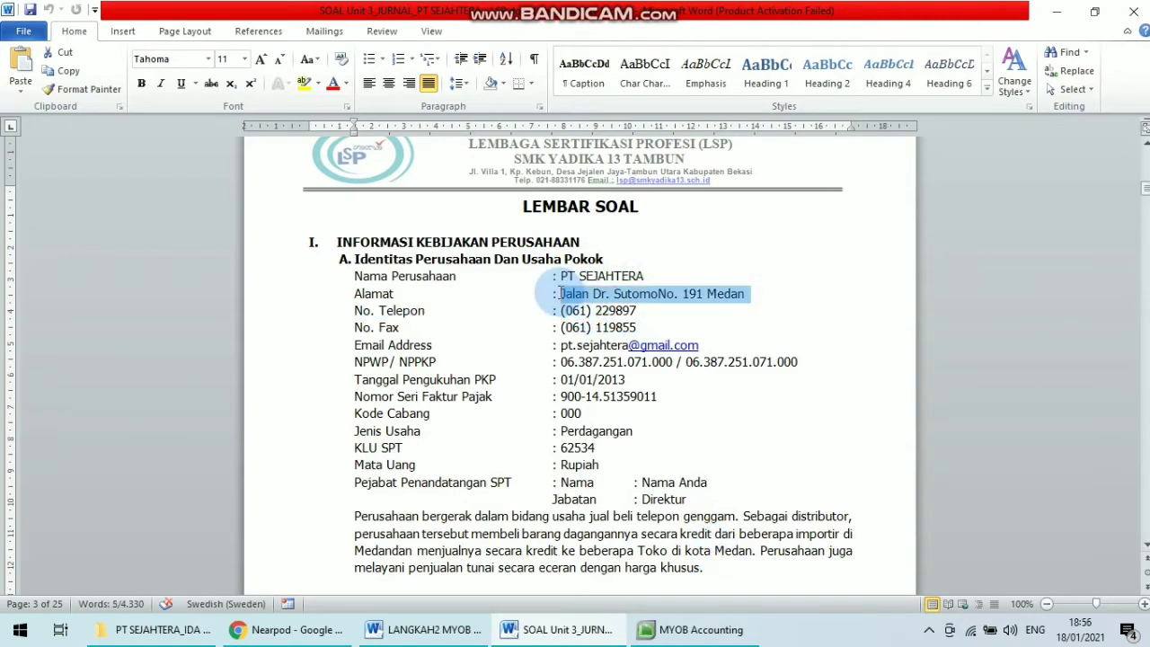
click(696, 629)
text(P)
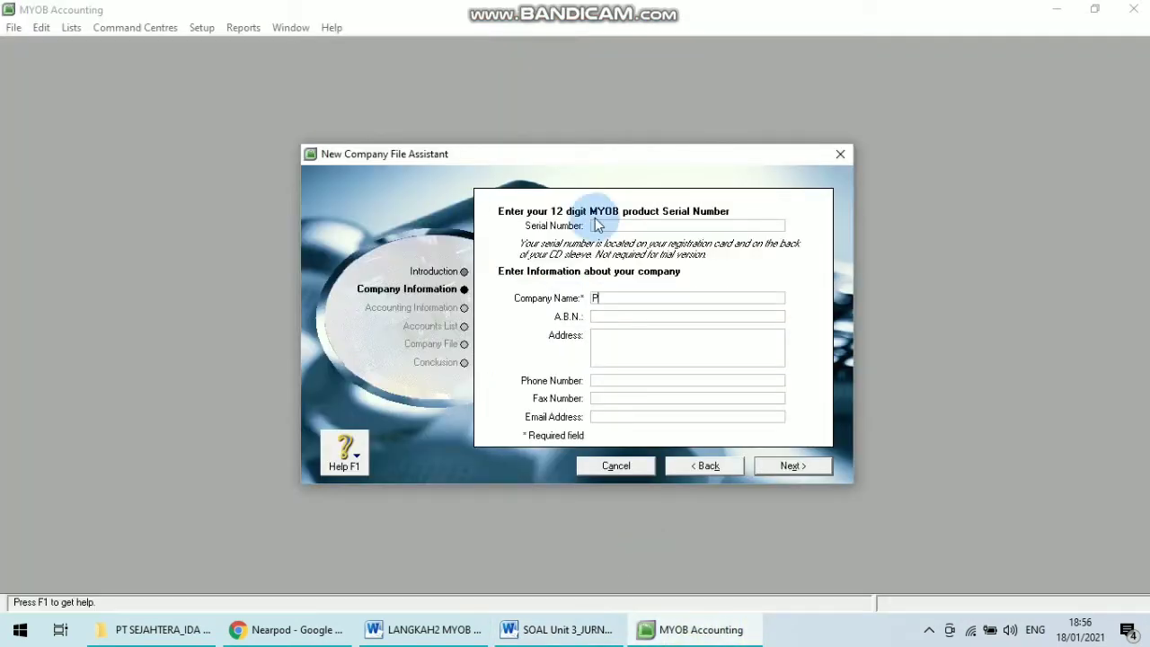
text(T SEJAHTERA_IDA XII A)
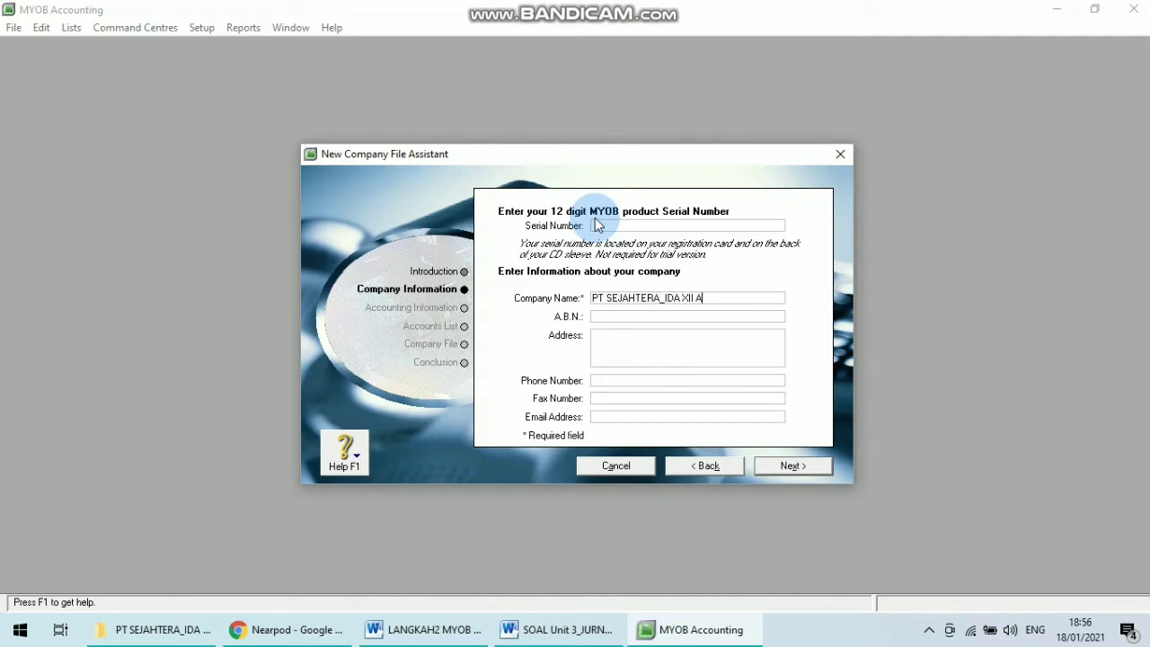
text(KL 1)
Fill in the company's street address in Medan, copied from the question document.
click(605, 345)
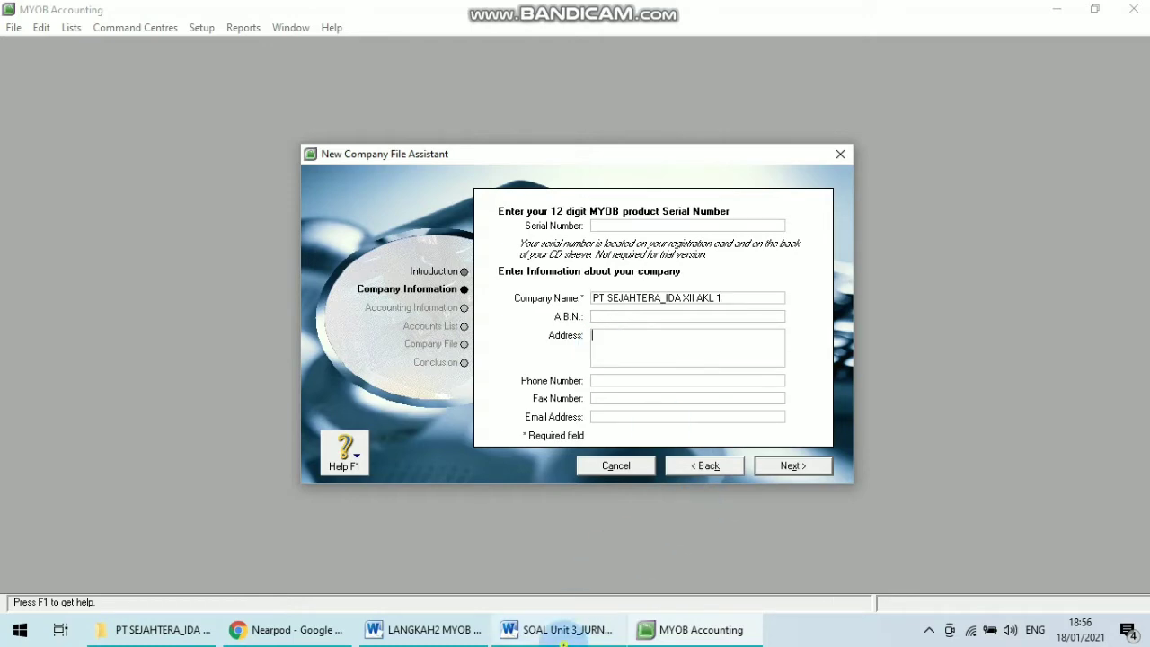
click(559, 629)
click(701, 629)
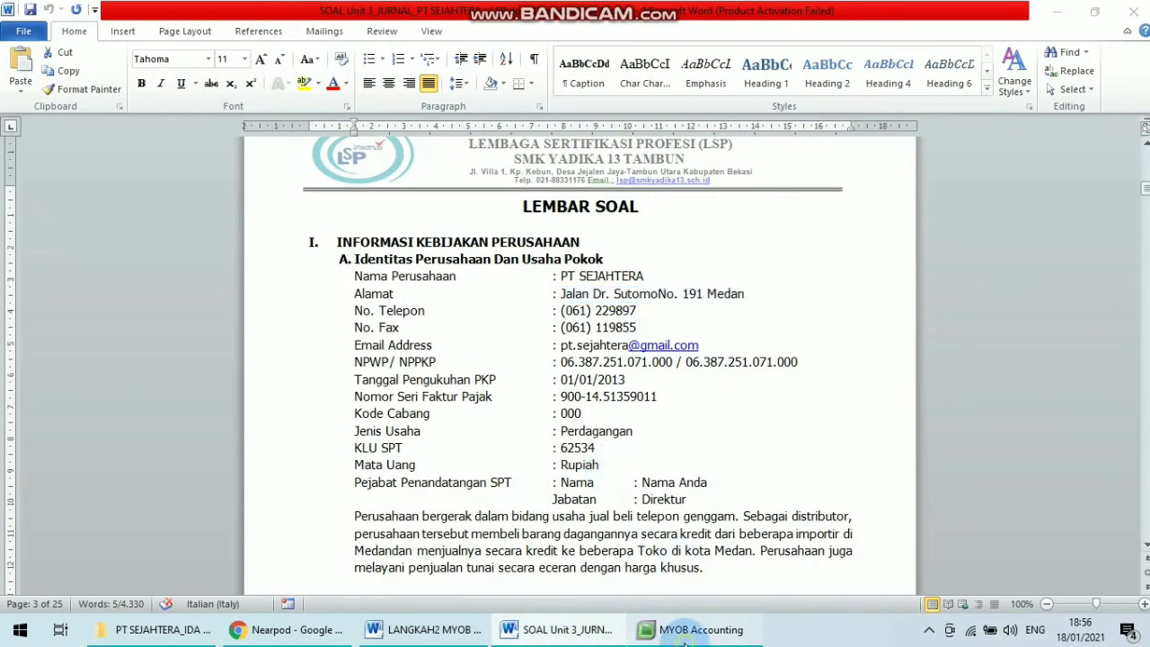
click(559, 629)
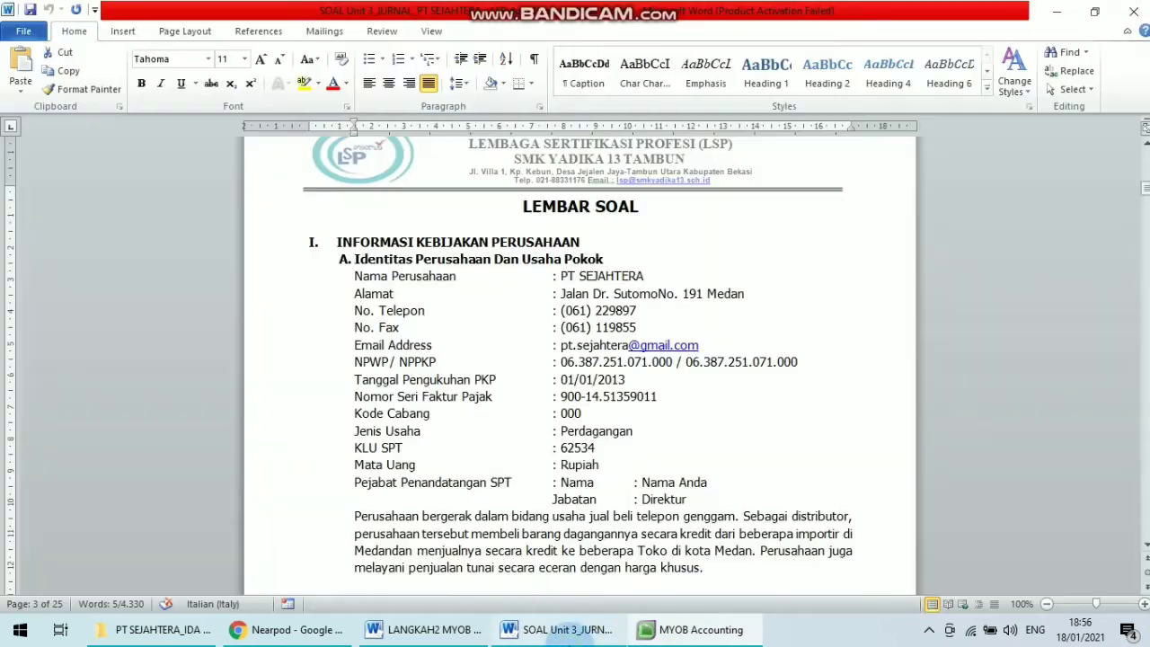
click(760, 296)
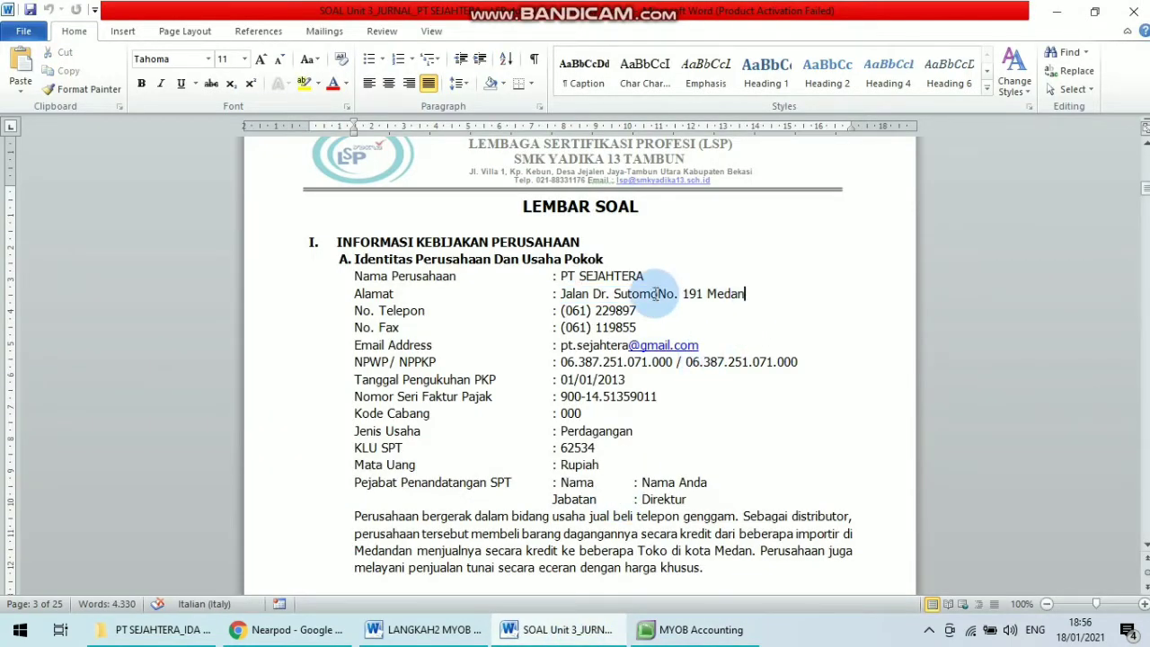
click(688, 633)
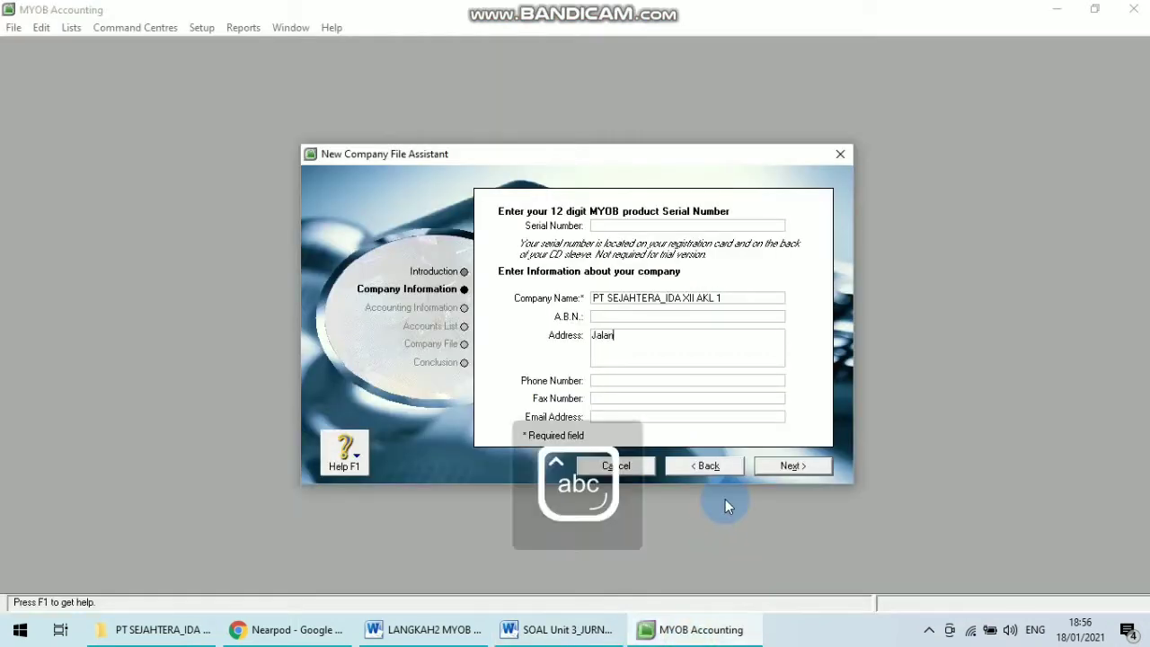
key(Caps_Lock)
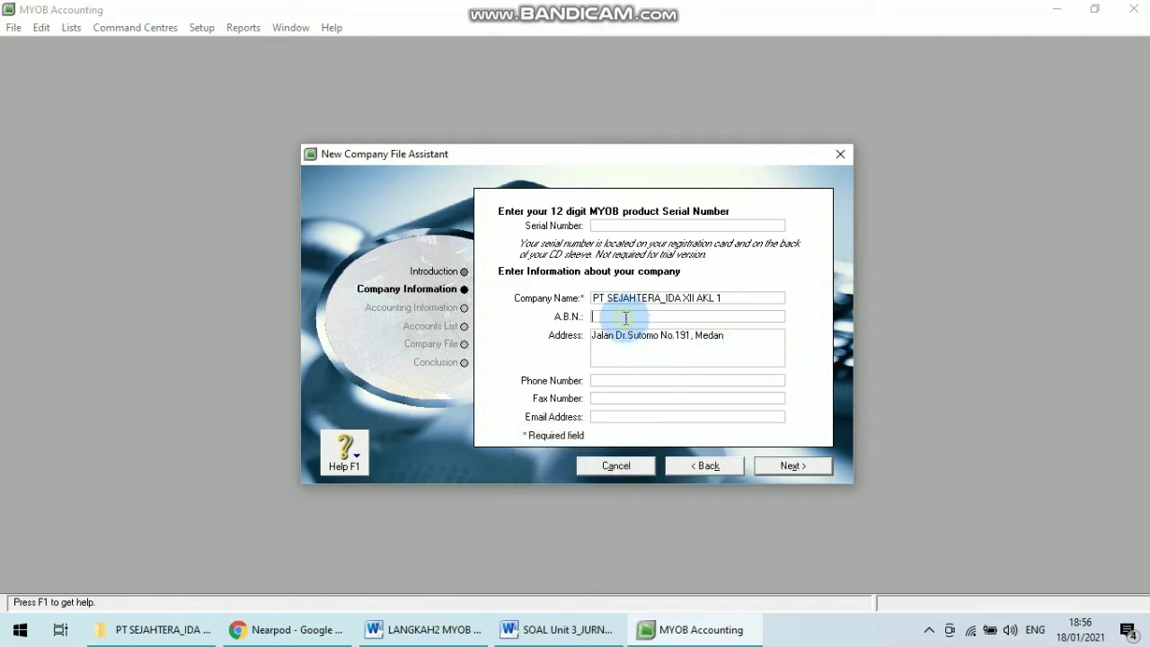
Enter the company's NPWP tax number from the question document into the A.B.N. field.
click(632, 643)
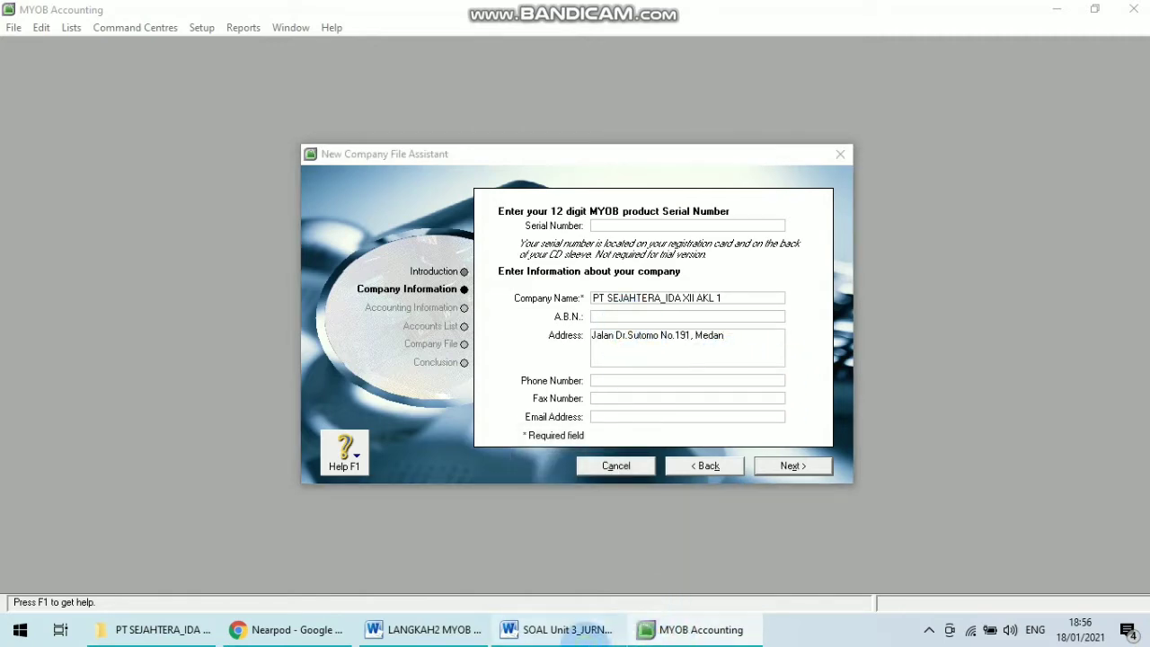
click(557, 630)
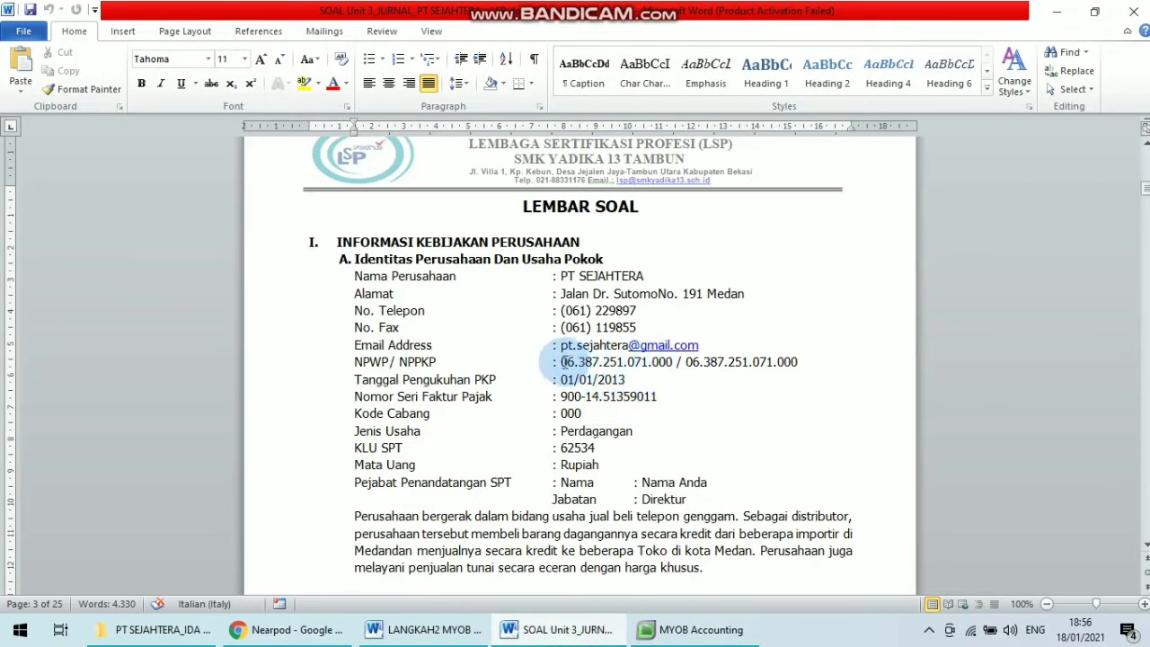
drag(561, 361, 648, 362)
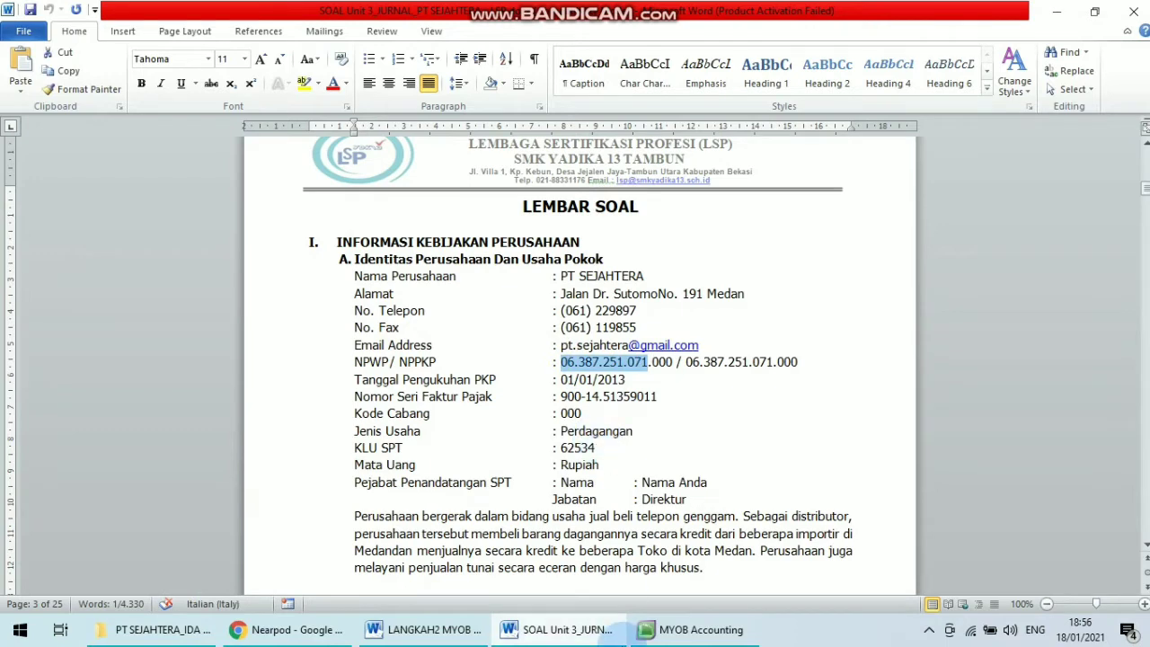
click(692, 629)
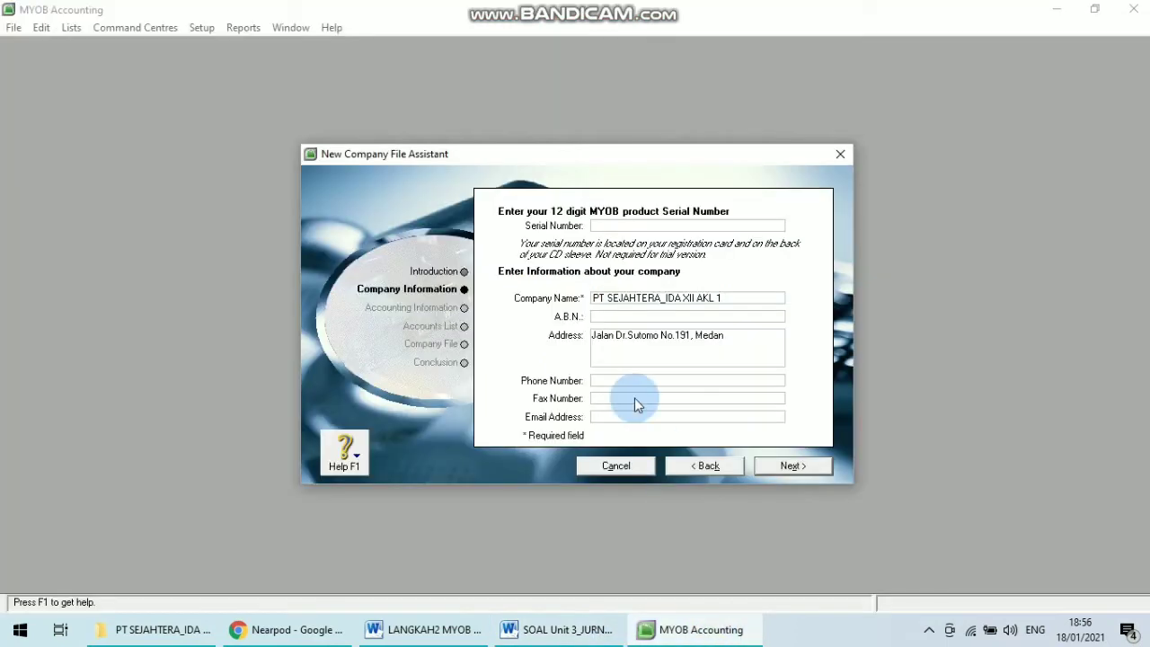
click(699, 633)
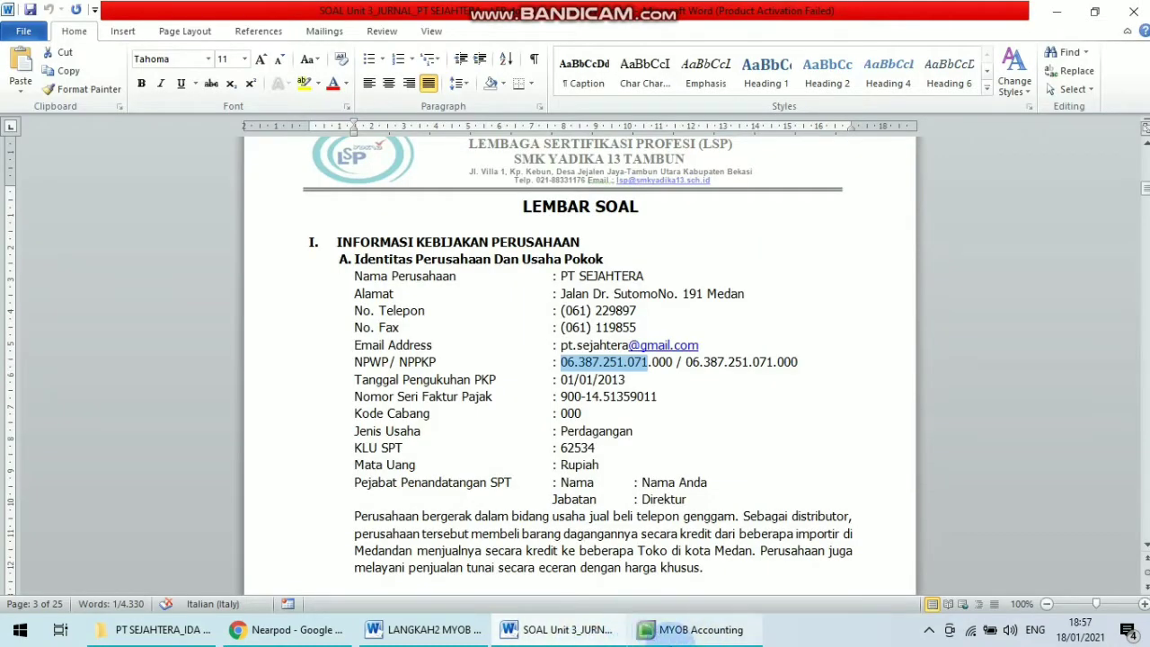
click(696, 629)
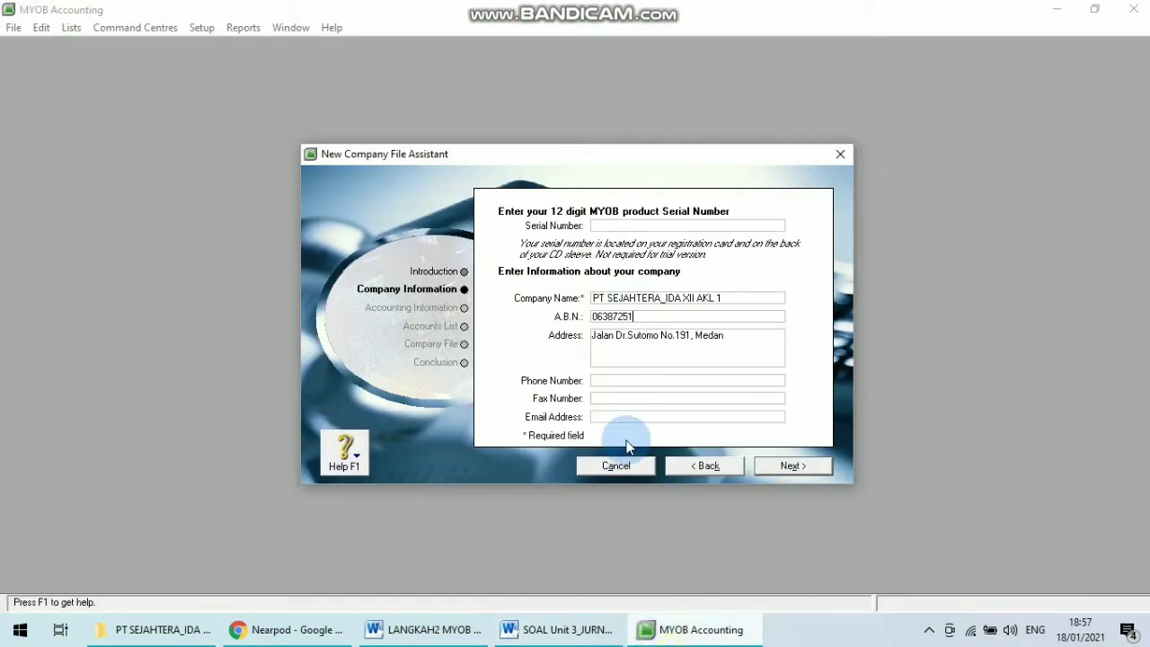
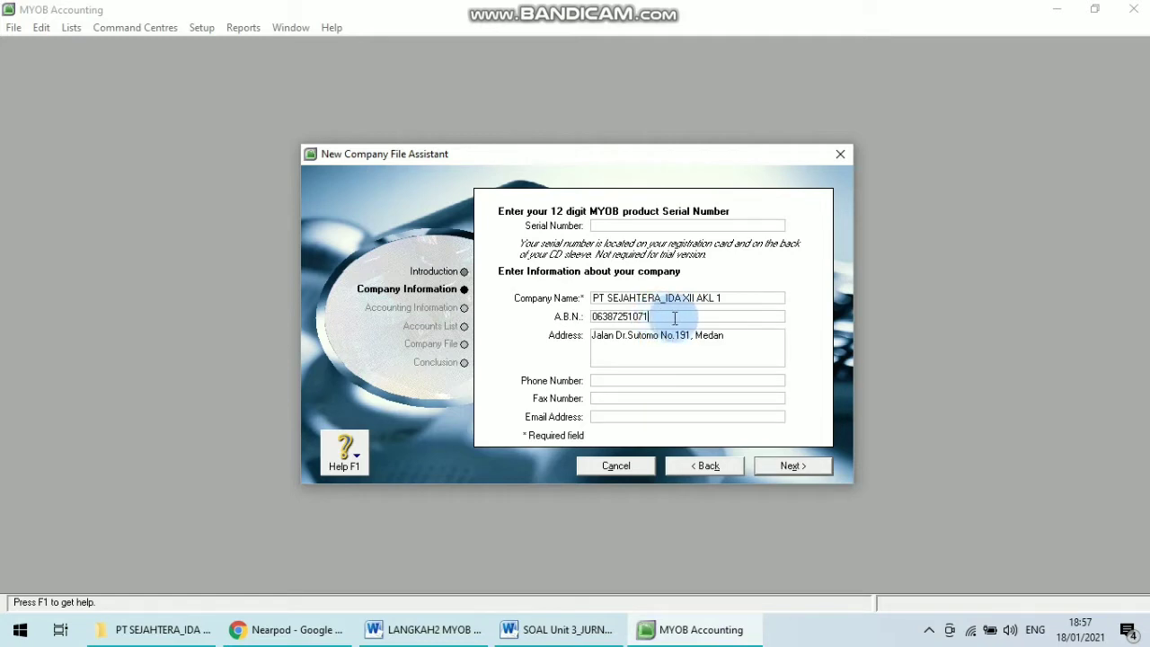
click(632, 381)
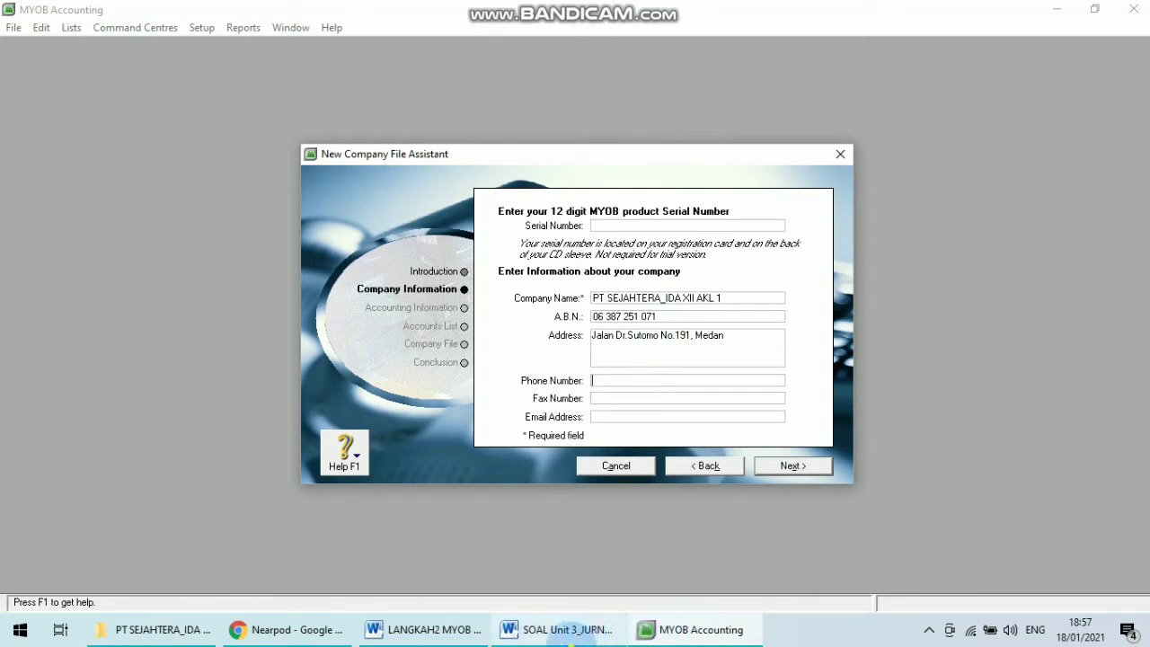
click(557, 630)
mouse_move(660, 629)
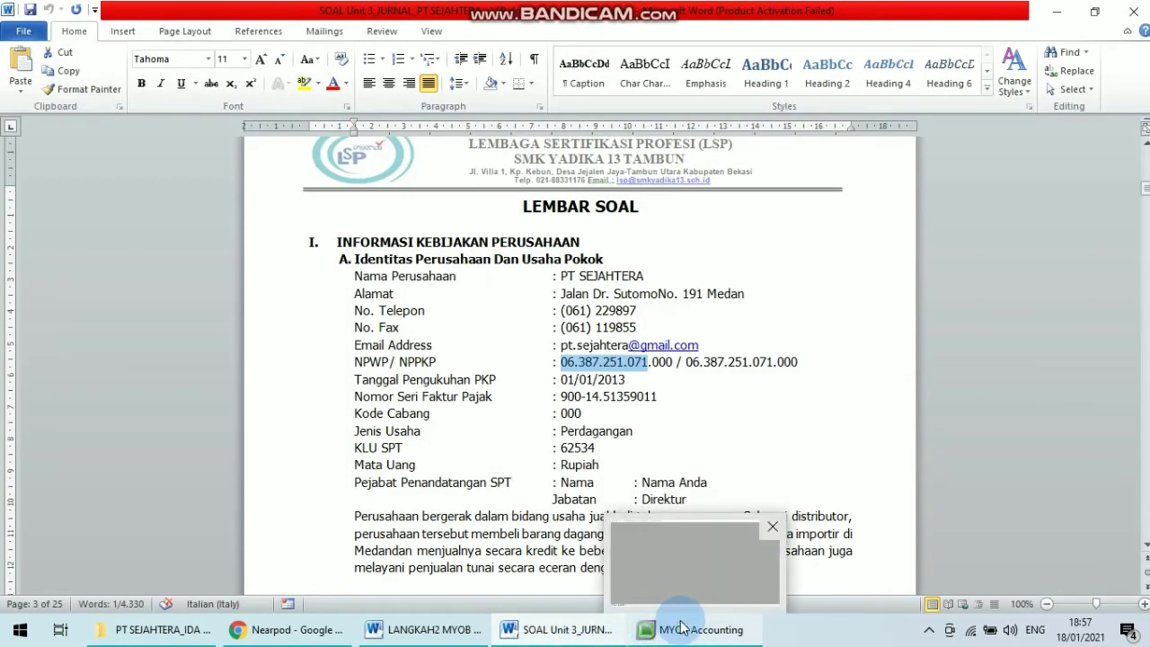
click(689, 564)
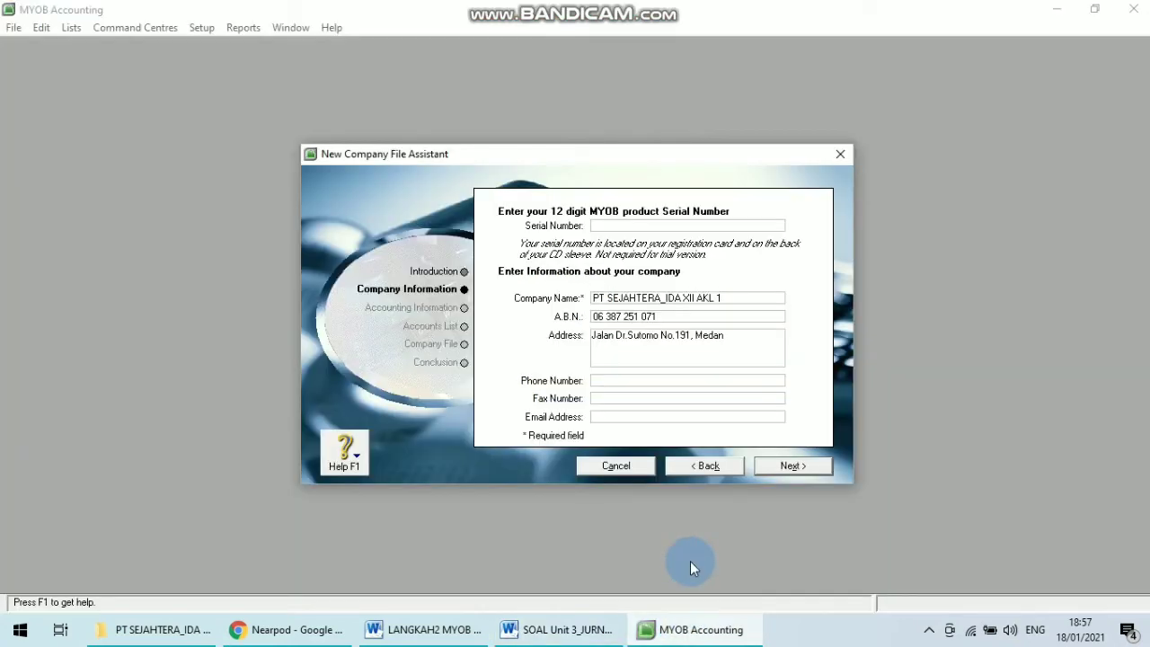
click(512, 631)
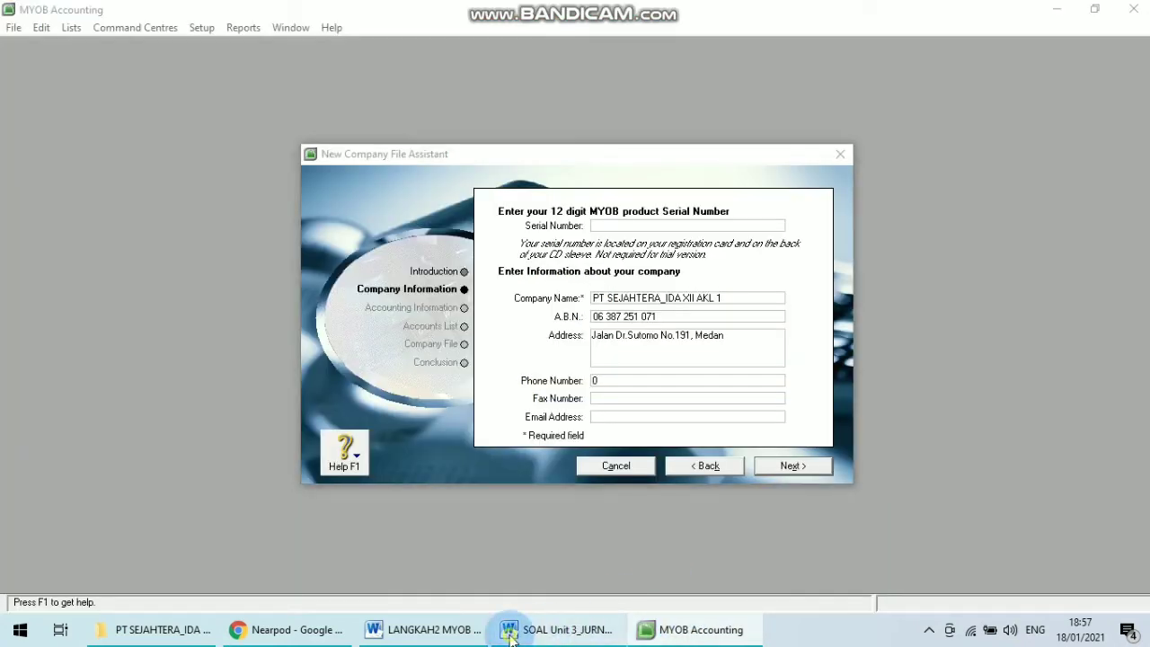
click(721, 632)
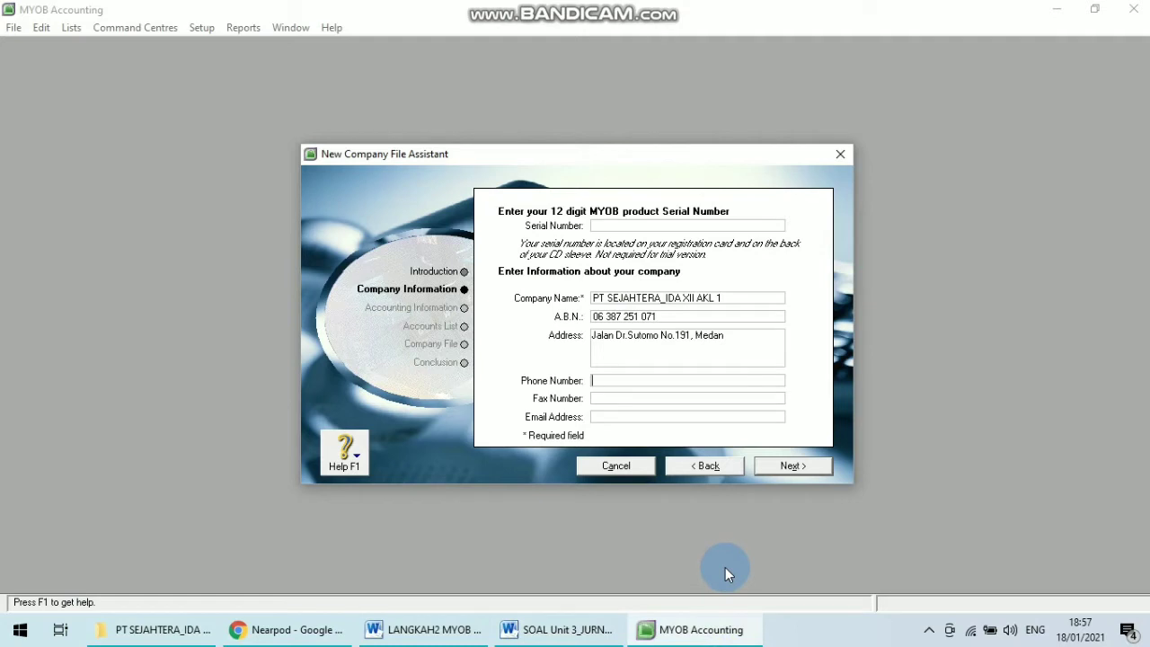
click(557, 630)
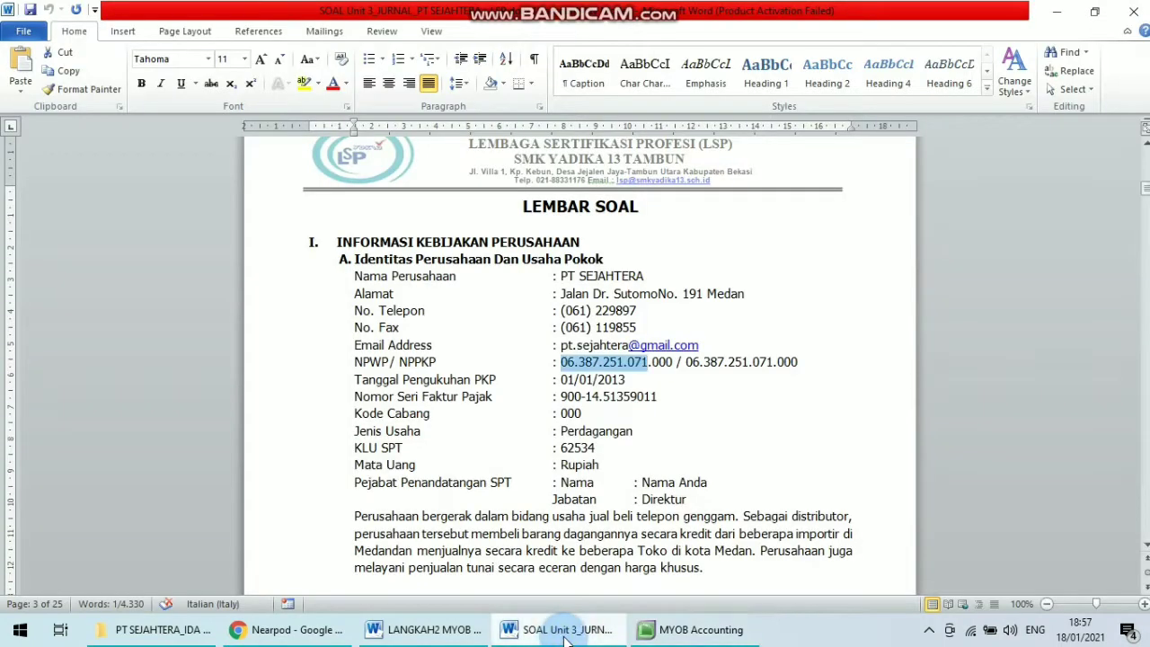
click(692, 630)
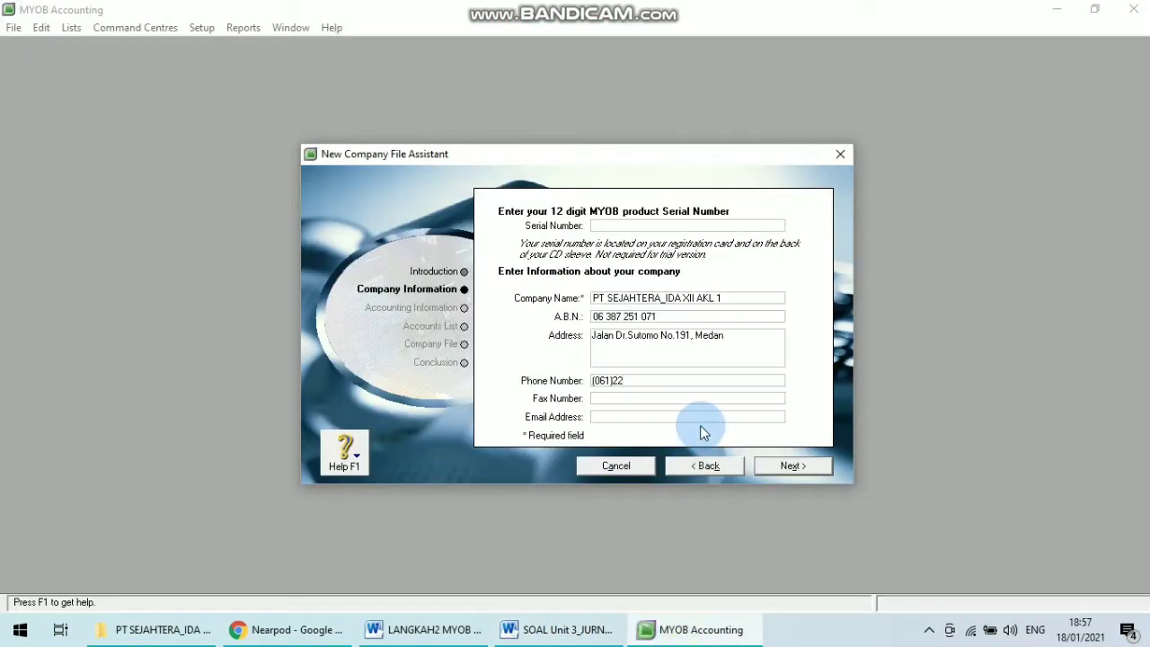
click(624, 398)
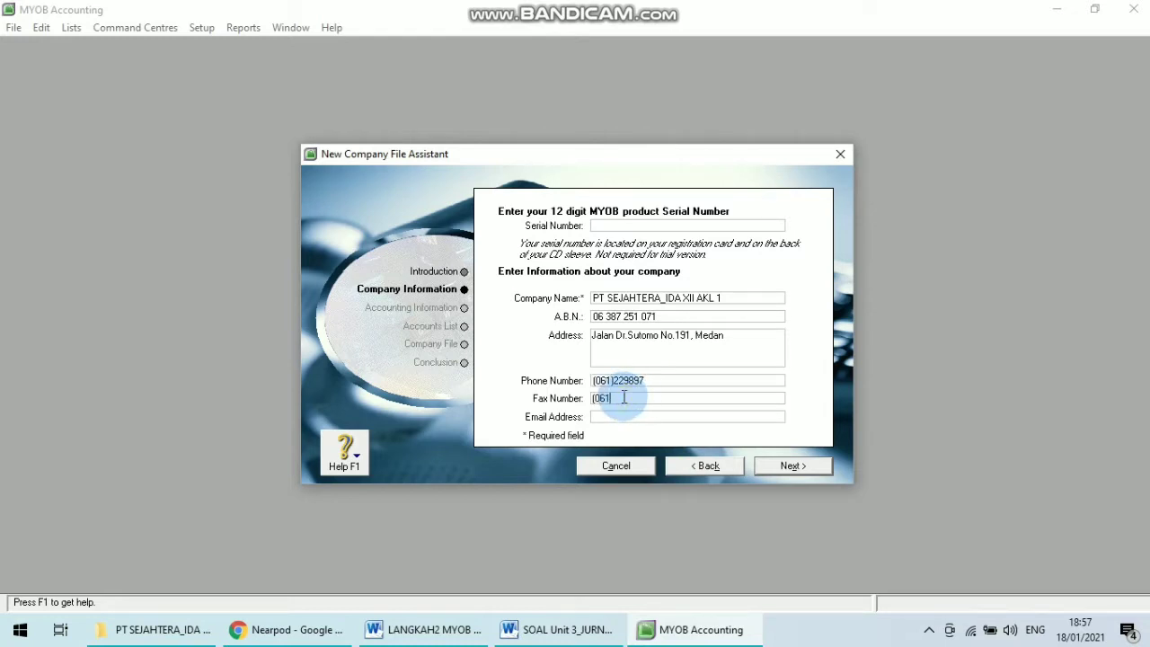
click(546, 631)
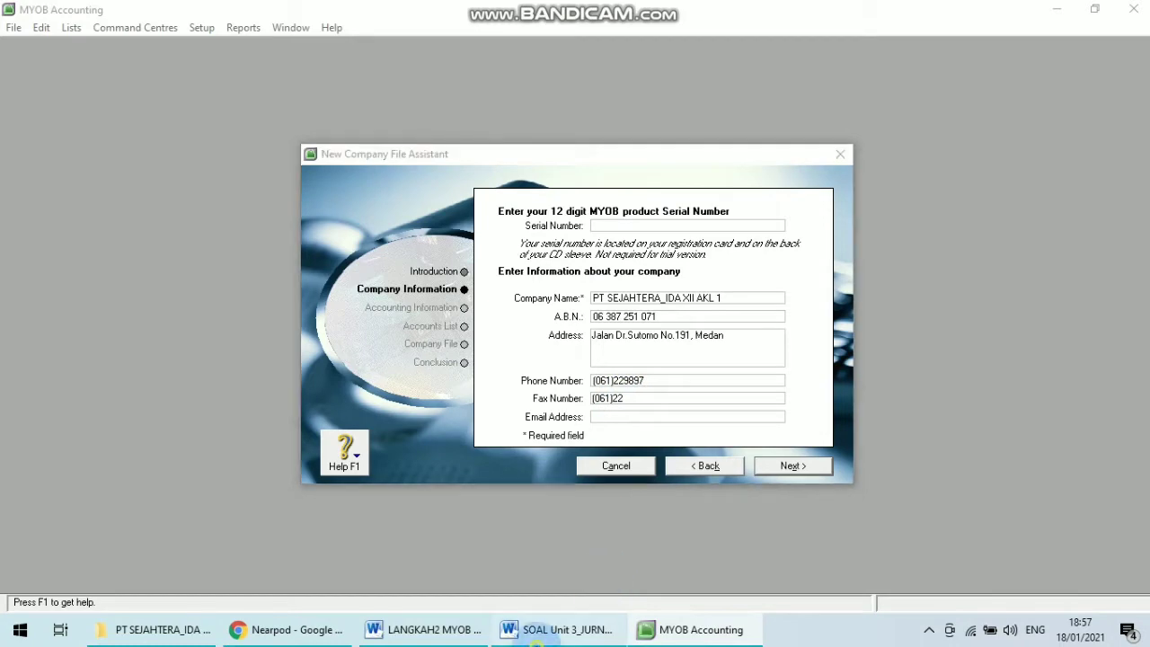
click(705, 629)
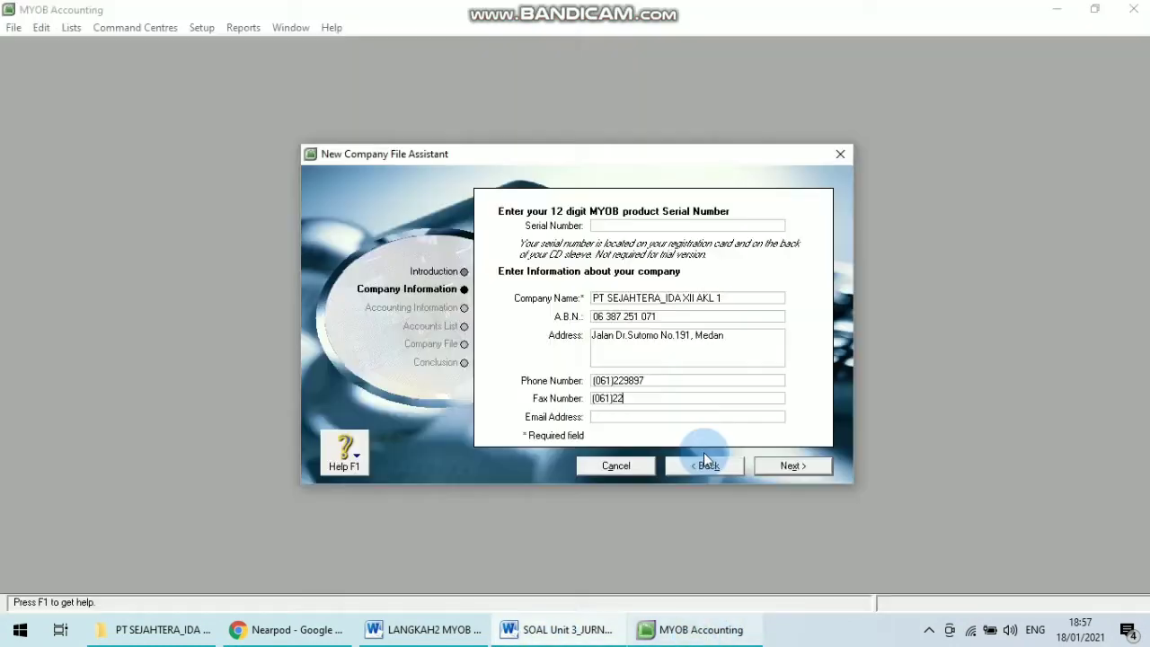
key(BackSpace)
key(BackSpace)
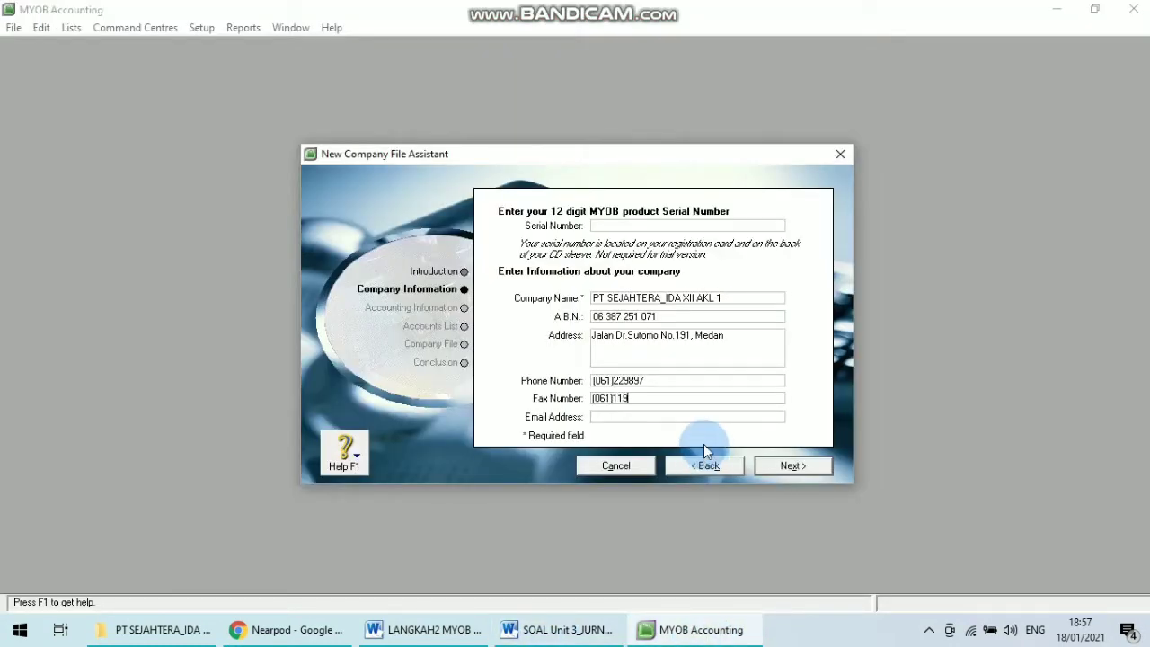
Fill in the company's e-mail address from the question document and continue to the accounting information page.
click(593, 618)
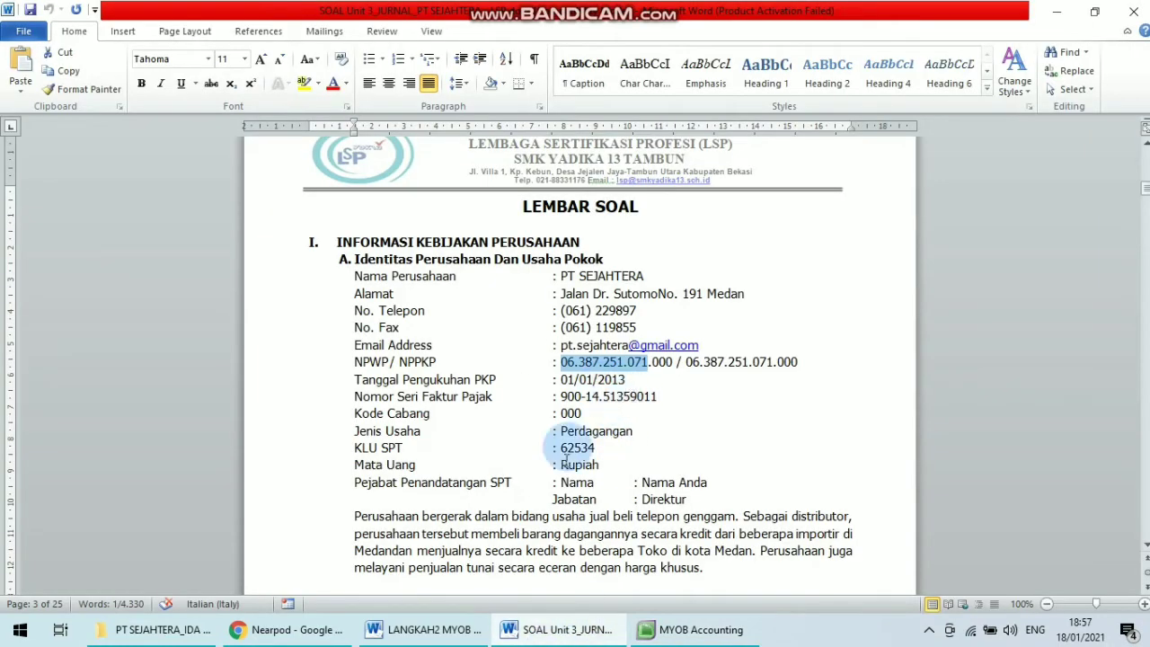
click(694, 629)
key(Tab)
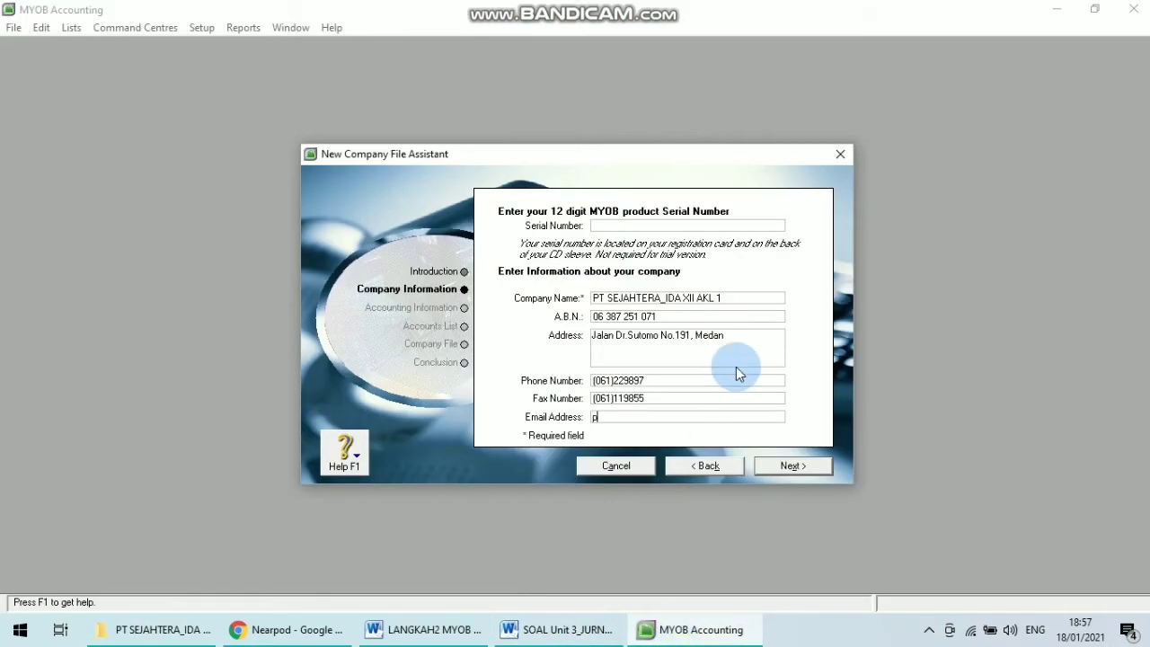
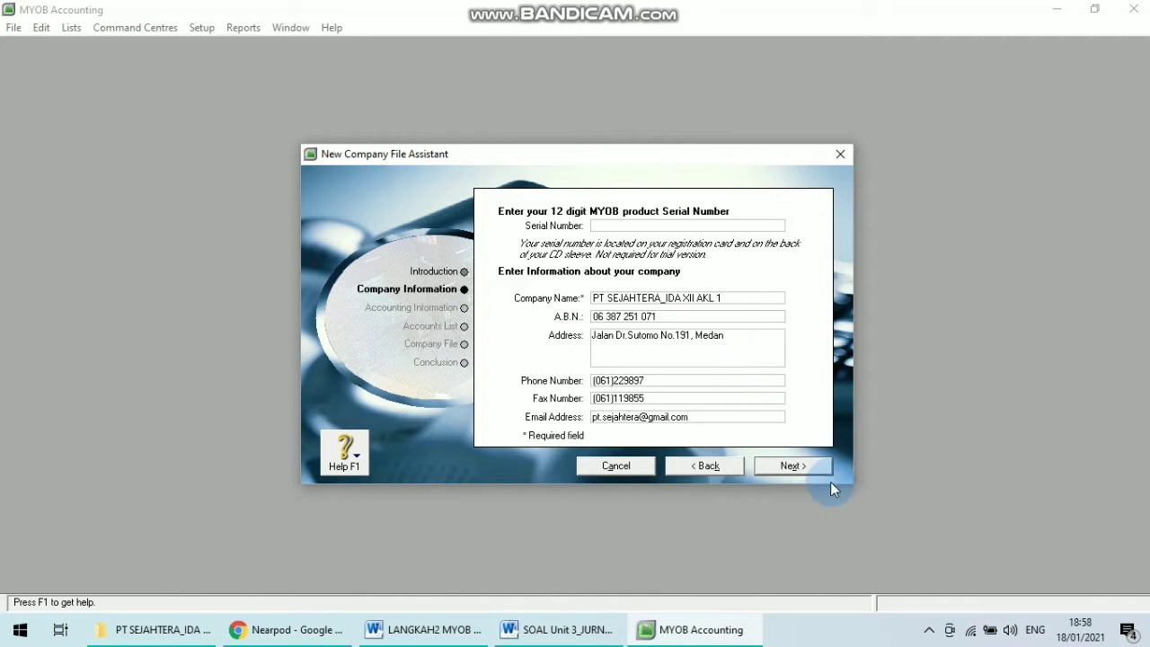
click(791, 467)
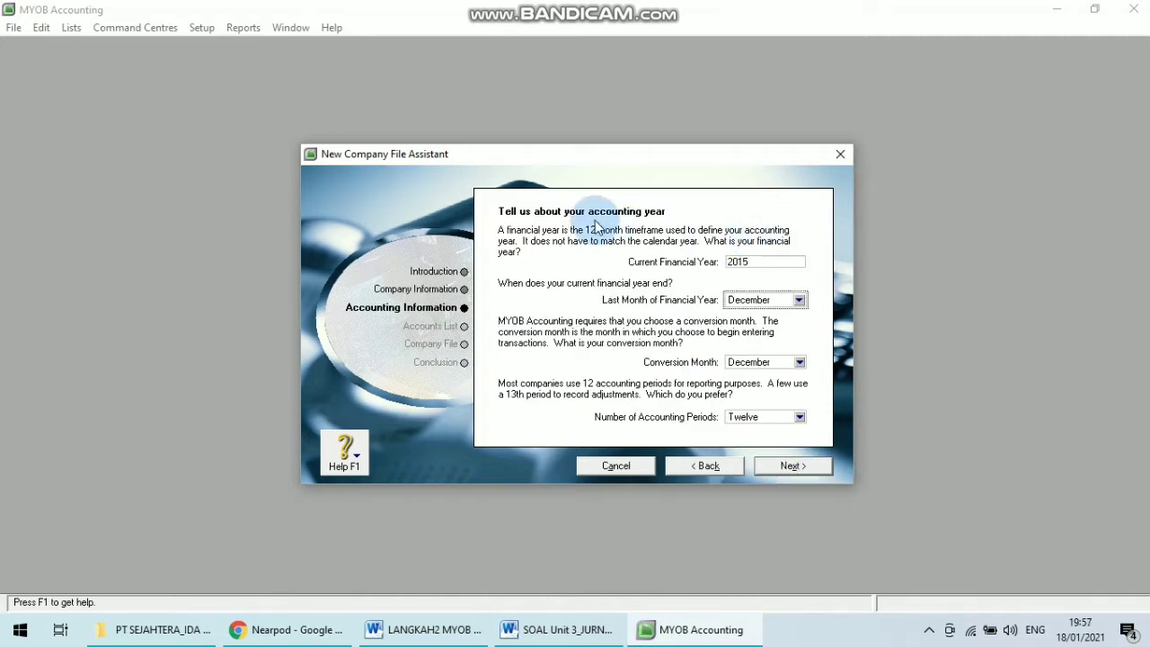
Compare the current financial year and last month of the financial year with the accounting period in the question document.
click(756, 262)
click(562, 629)
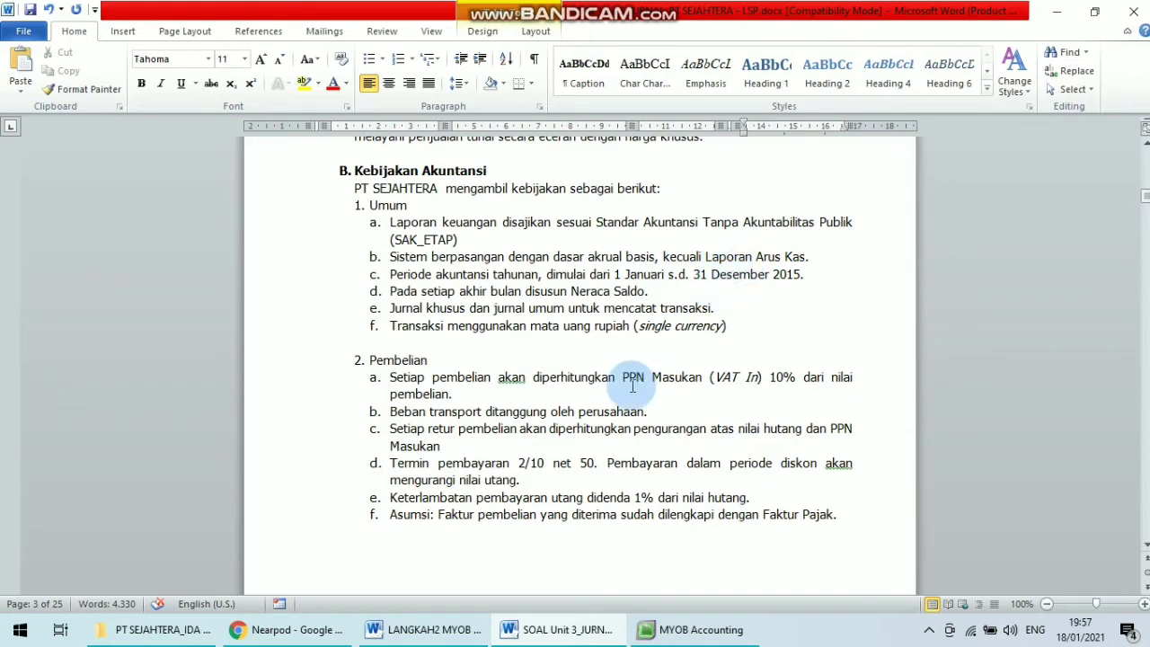
click(684, 631)
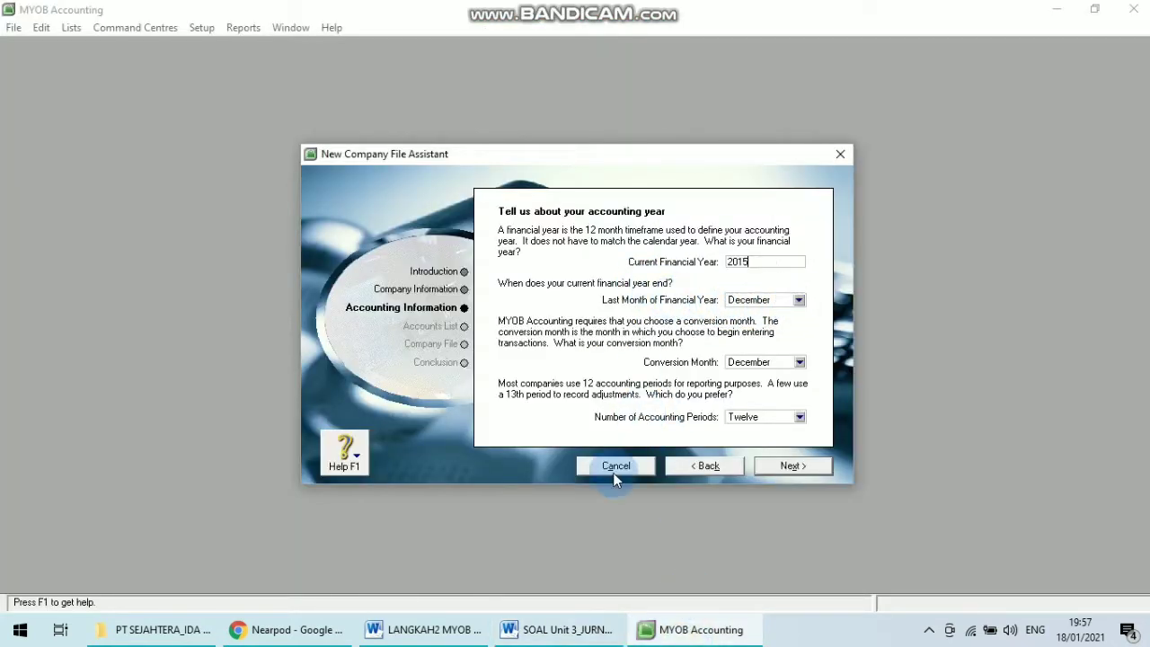
click(562, 638)
click(588, 552)
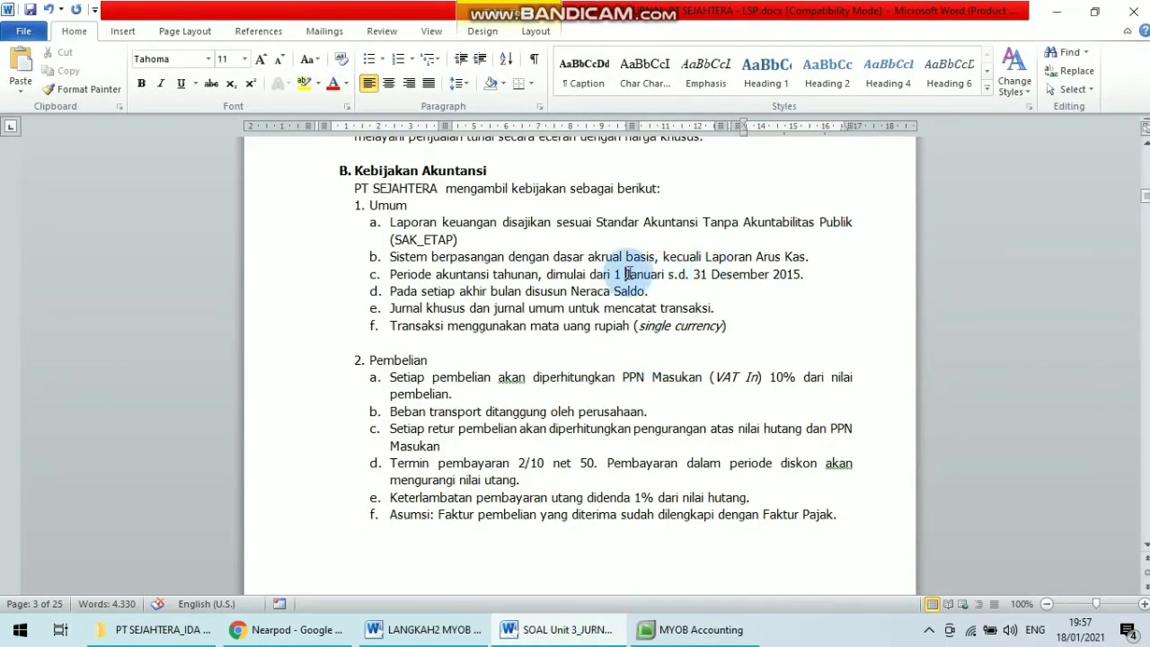
drag(626, 274, 805, 282)
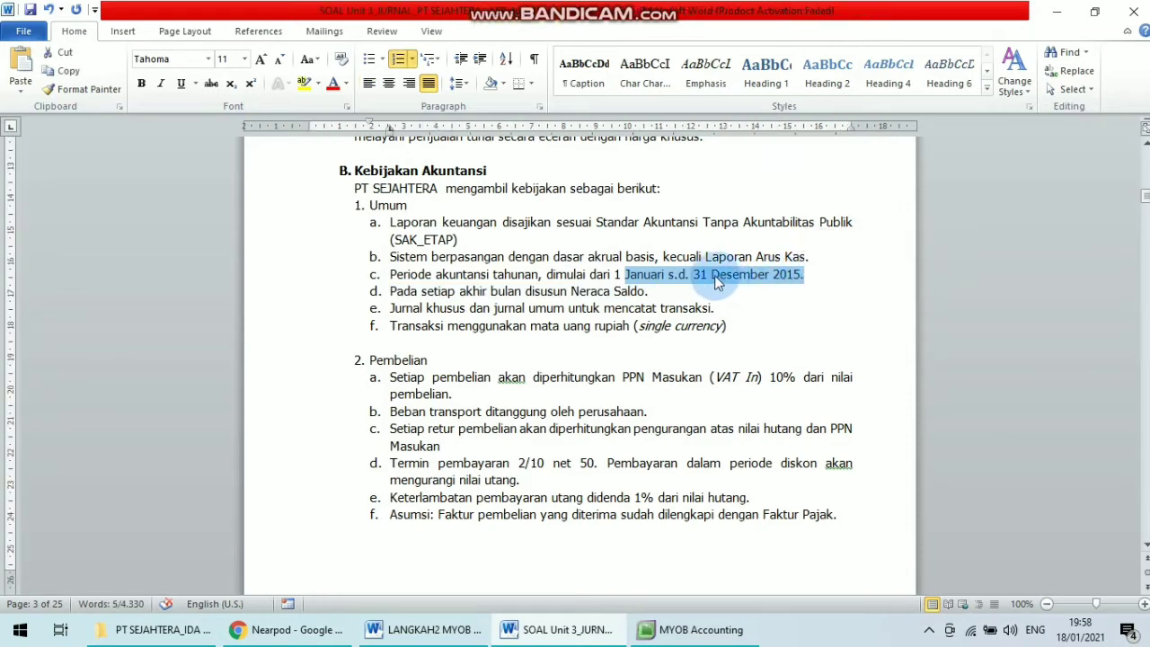
click(697, 629)
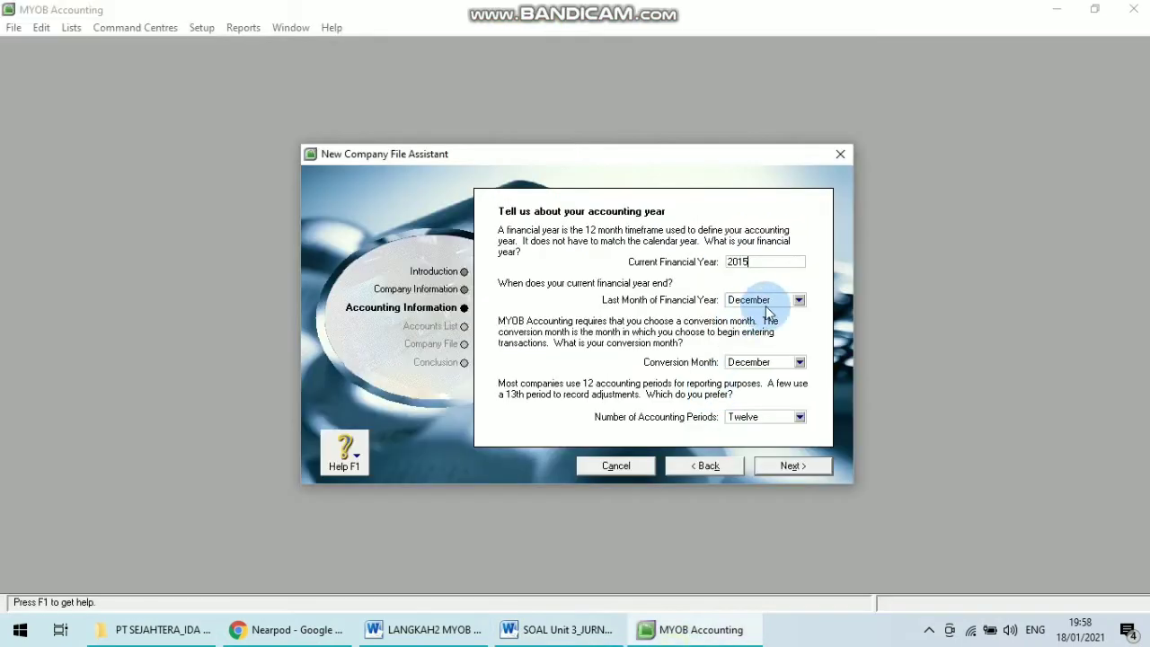
click(799, 301)
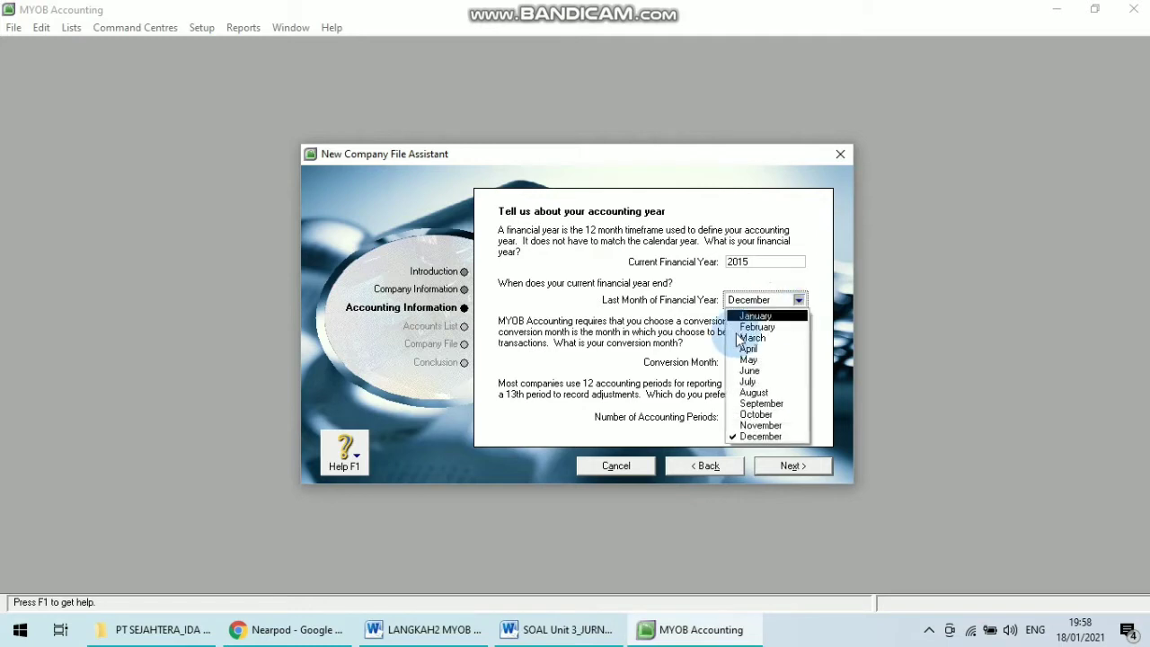
click(799, 301)
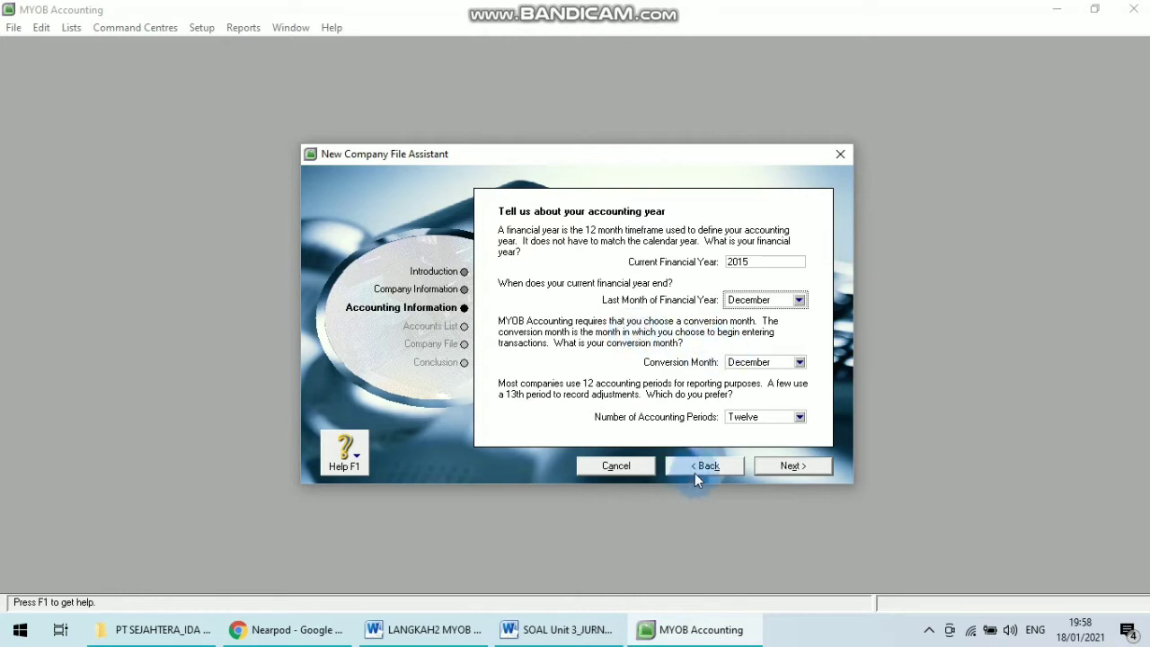
click(557, 629)
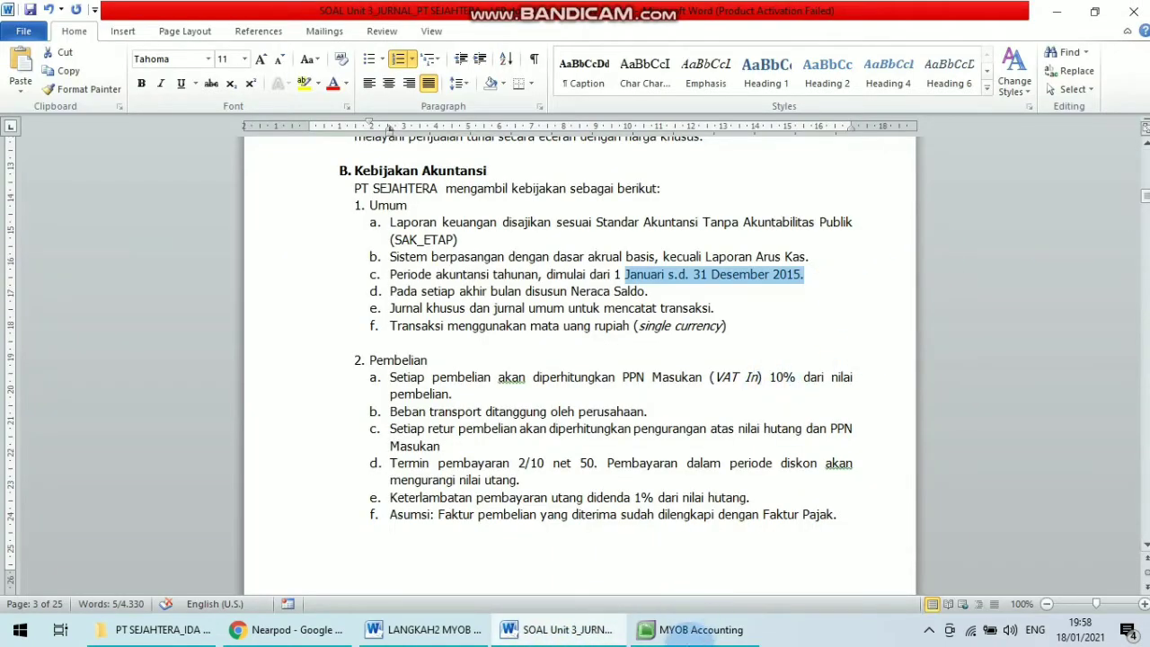
mouse_move(701, 629)
click(717, 546)
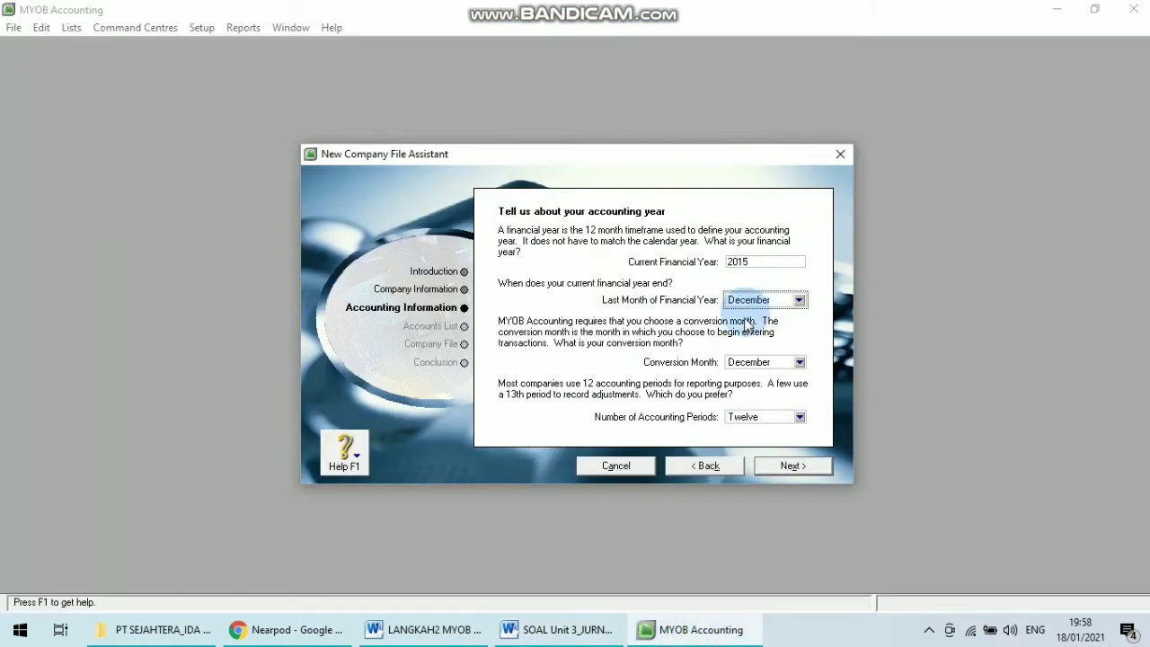
Accept financial year 2015 with December as last month and conversion month, confirm the accounting information, and advance to the accounts list.
click(799, 363)
click(834, 369)
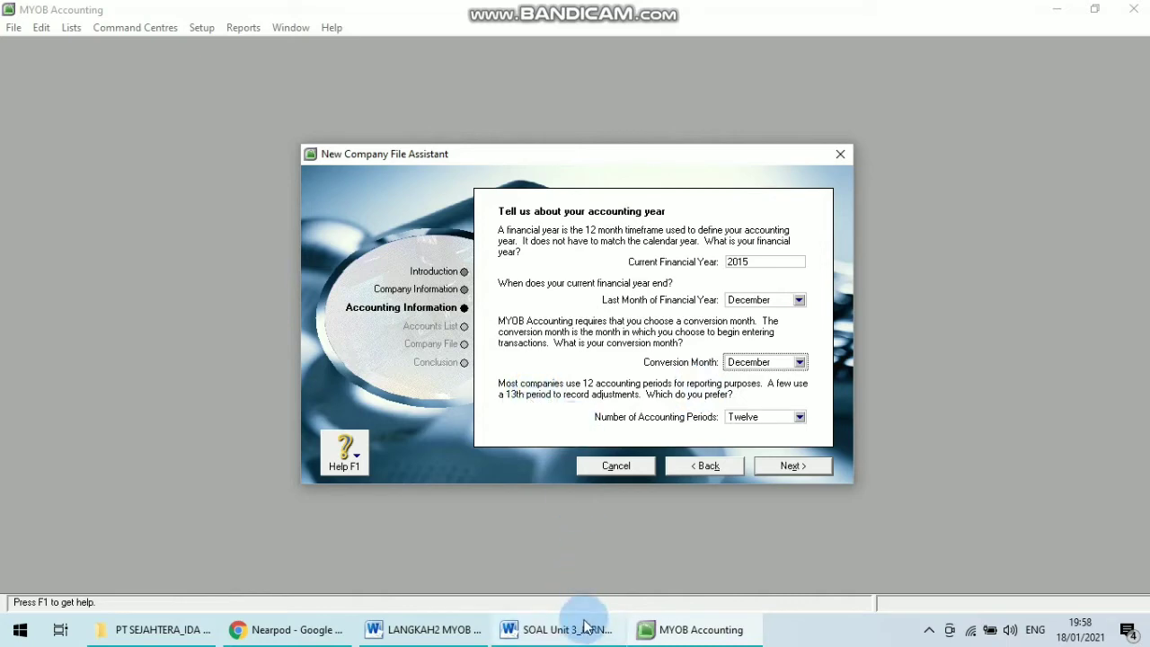
click(582, 629)
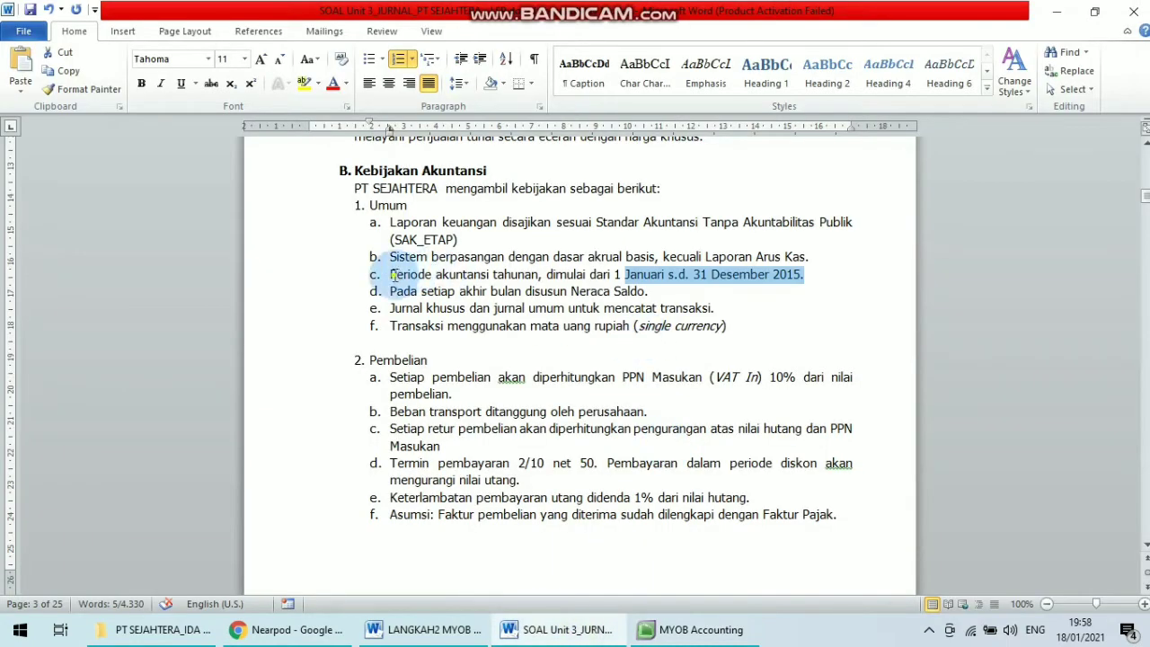
drag(388, 274, 435, 275)
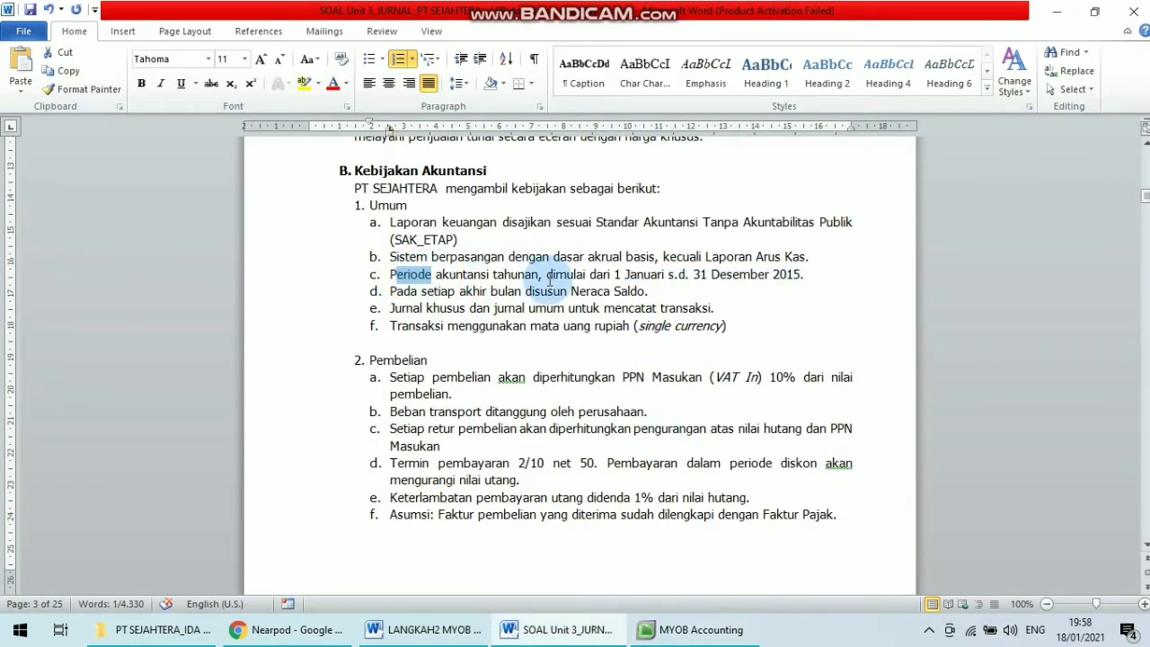
drag(545, 274, 805, 277)
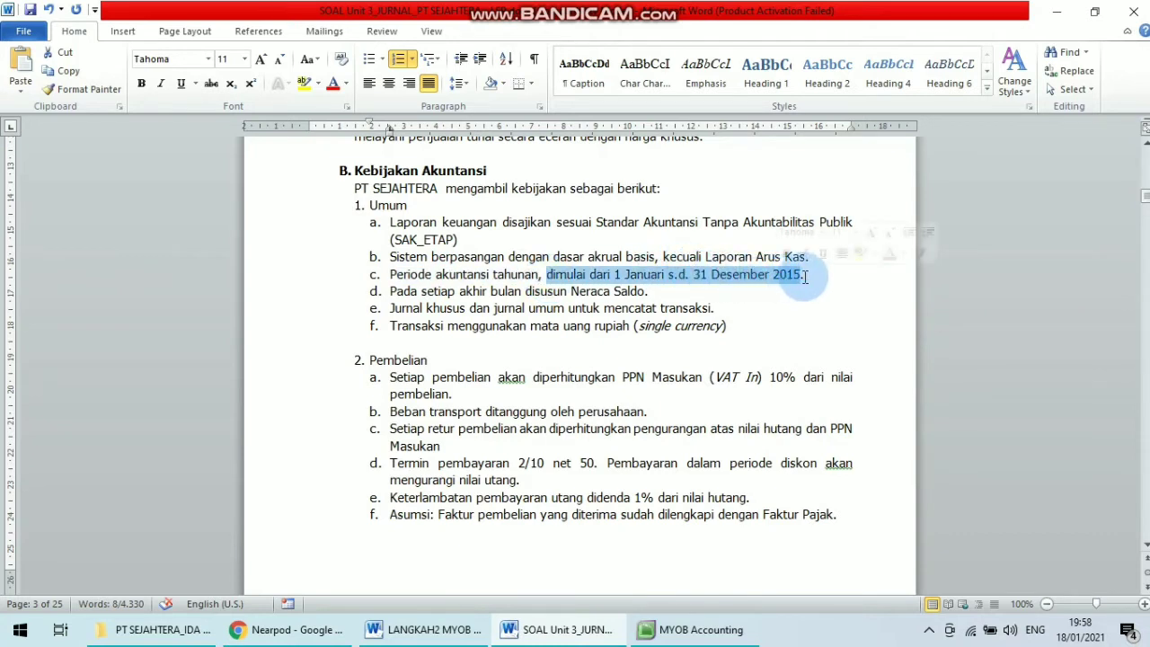
click(805, 277)
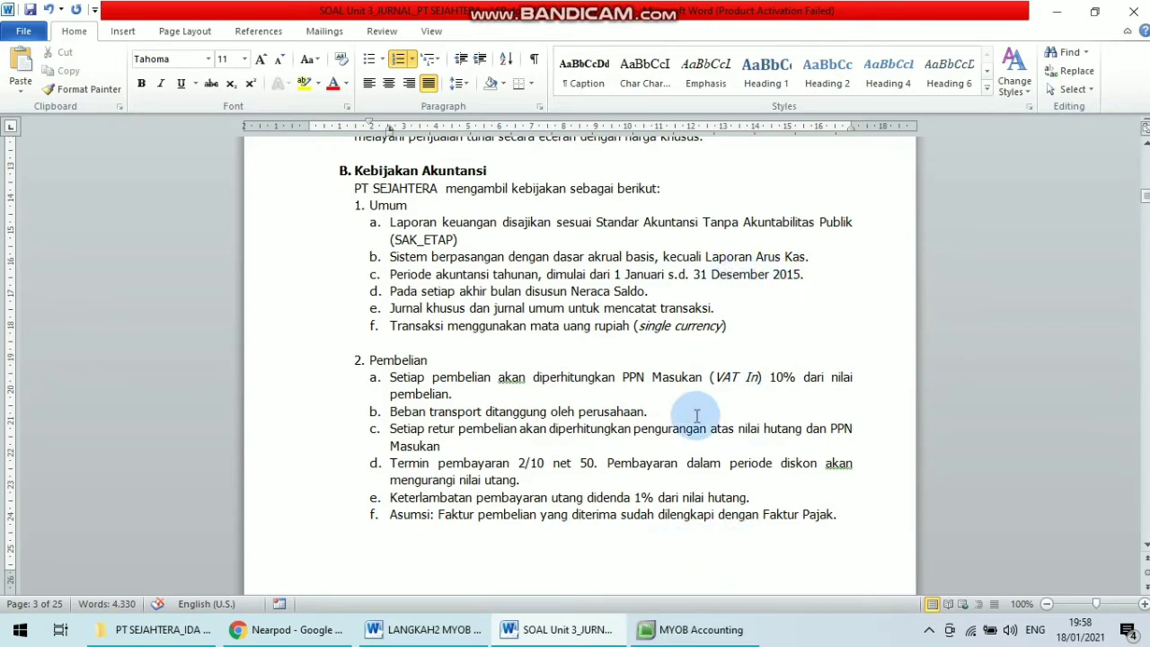
click(697, 628)
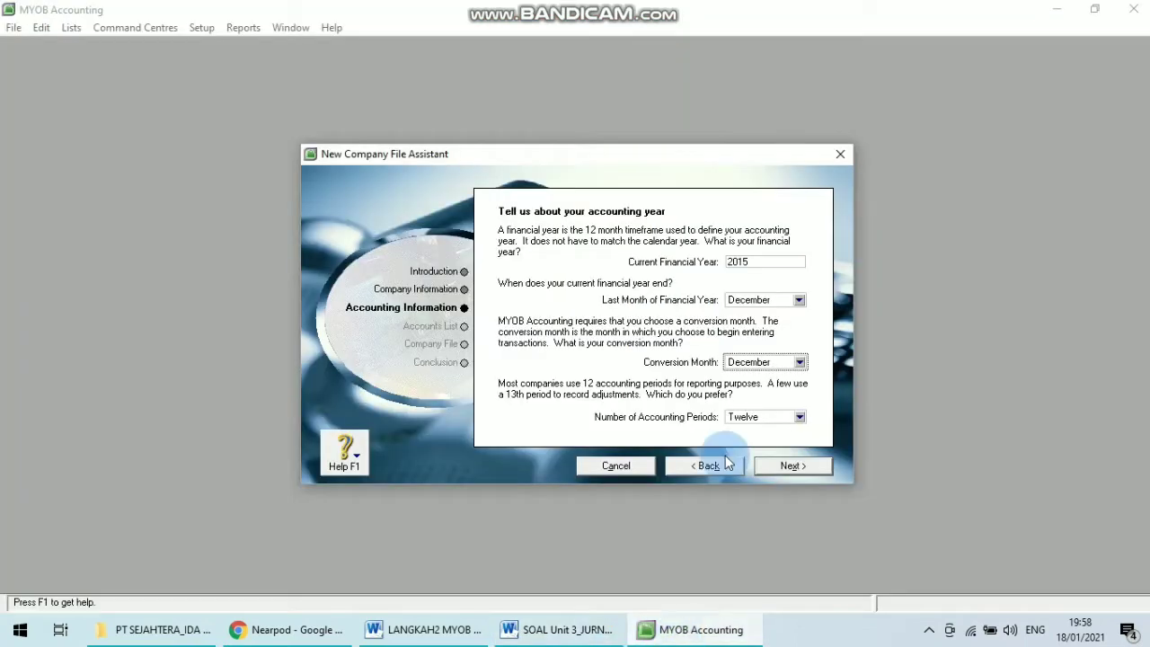
click(787, 467)
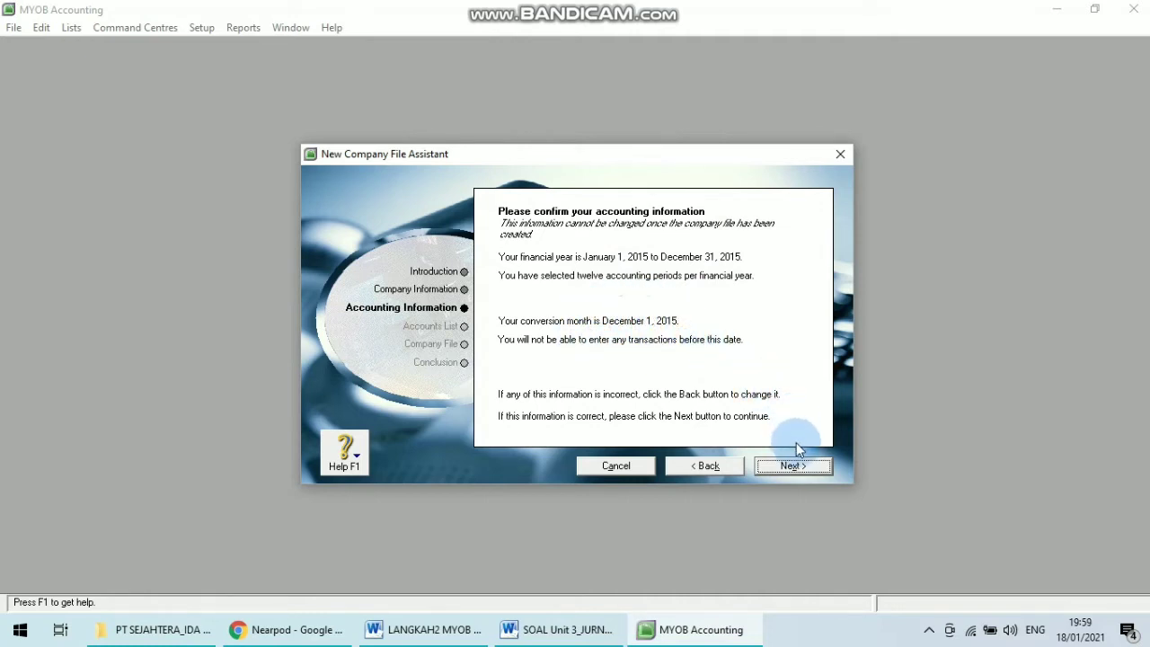
click(778, 474)
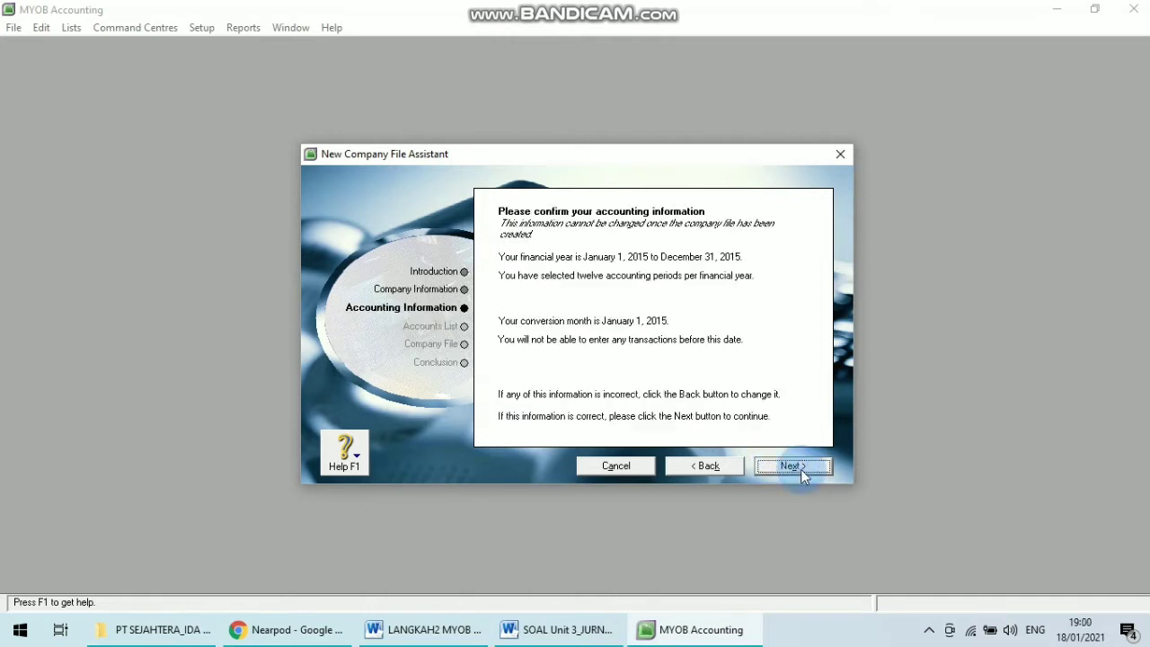
click(800, 469)
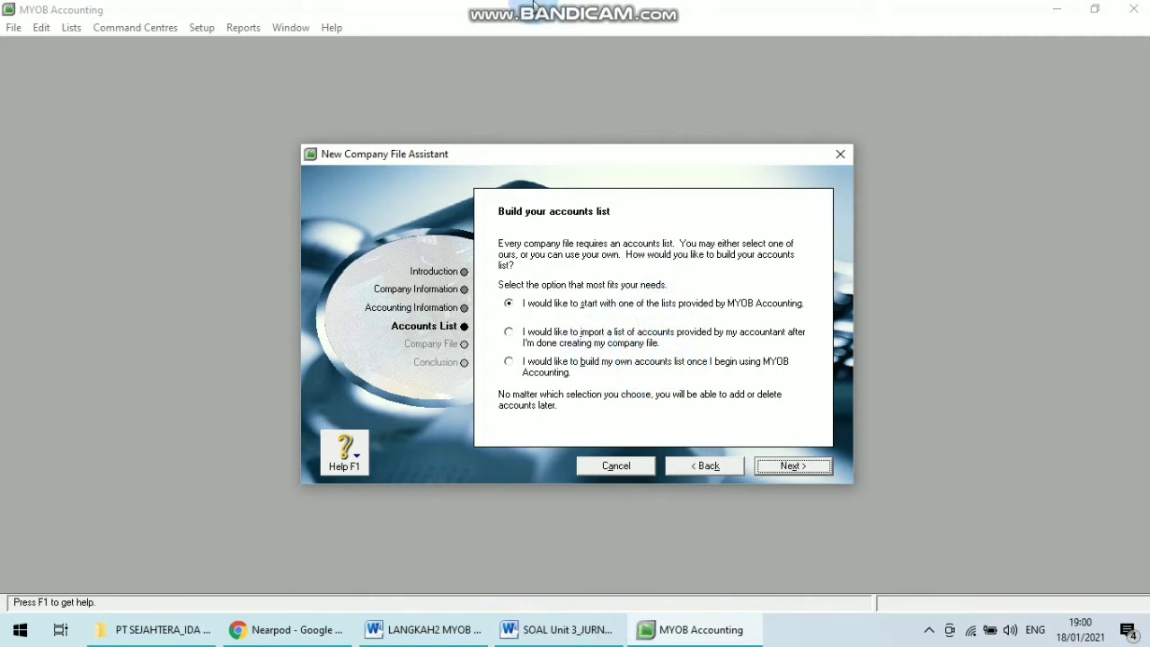
mouse_move(534, 9)
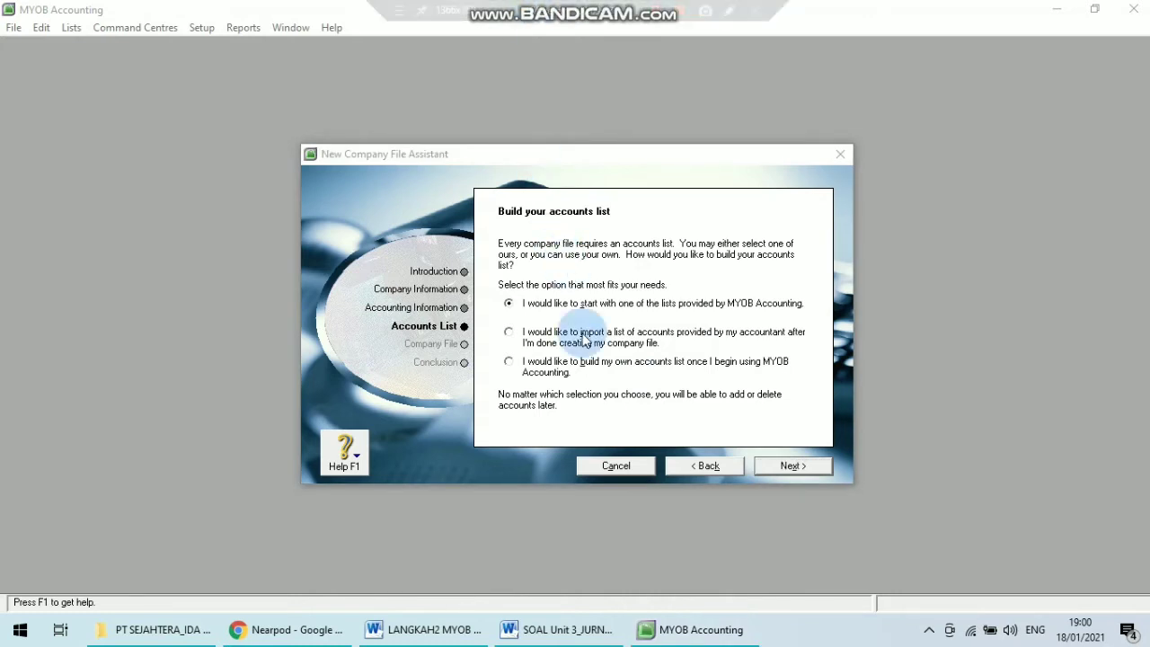
Choose to import a list of accounts provided by the accountant and continue to the company file page.
click(509, 334)
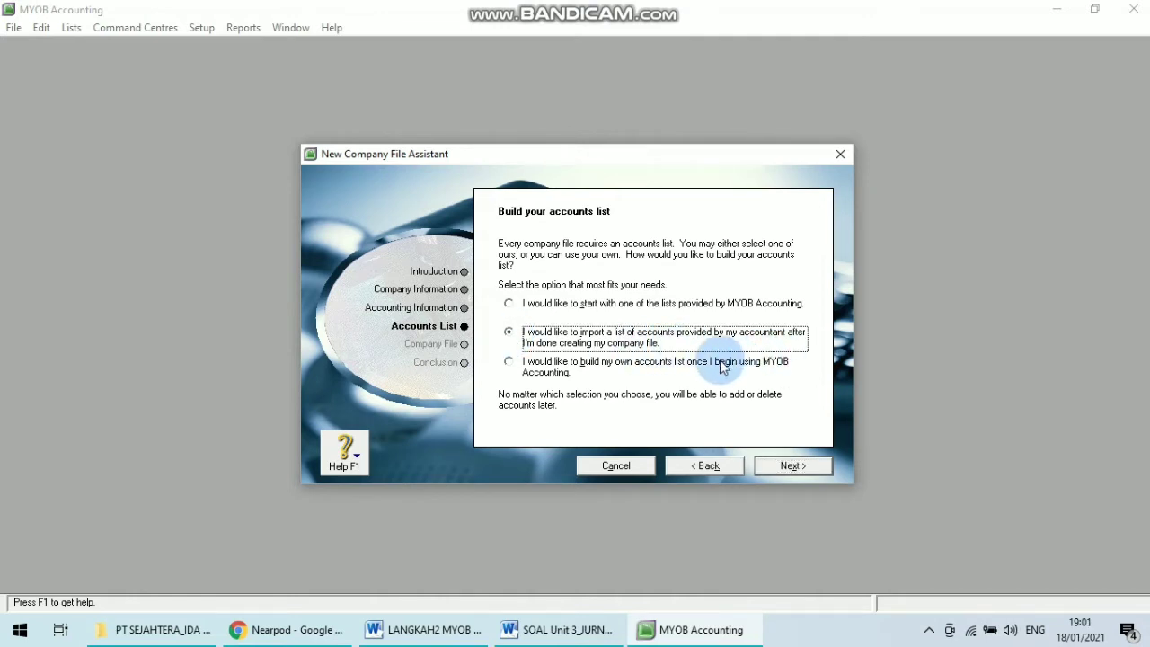
click(787, 467)
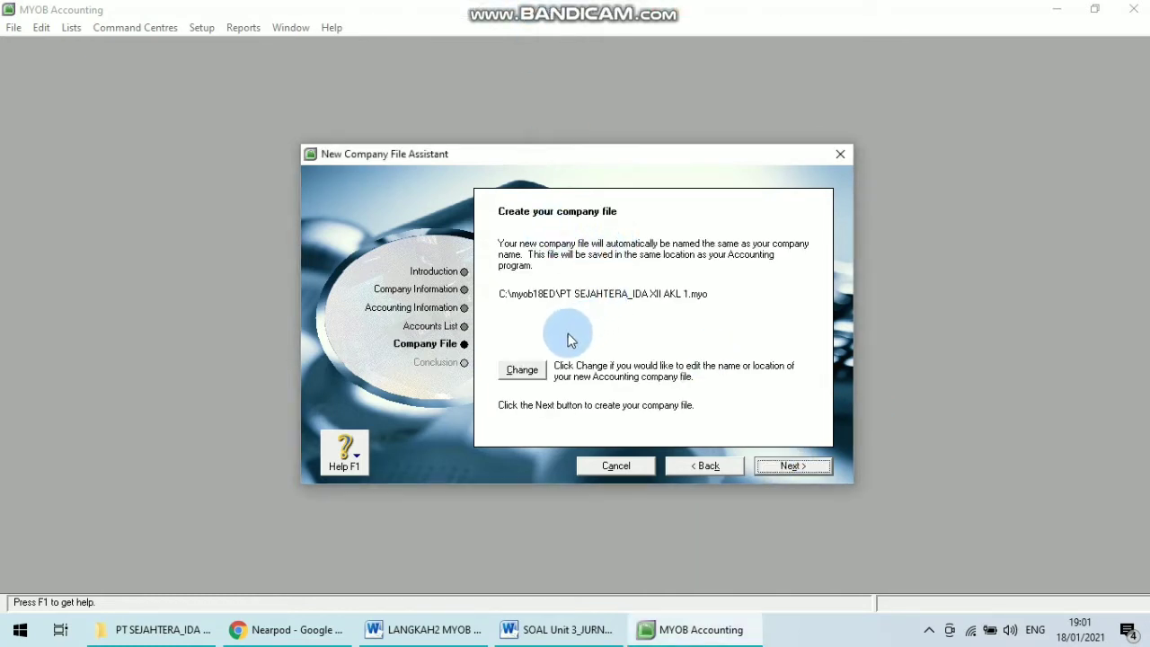
Save the new company file in the PT SEJAHTERA_IDA XII AKL 1 folder on drive D, create it, and open the Command Centre.
click(528, 375)
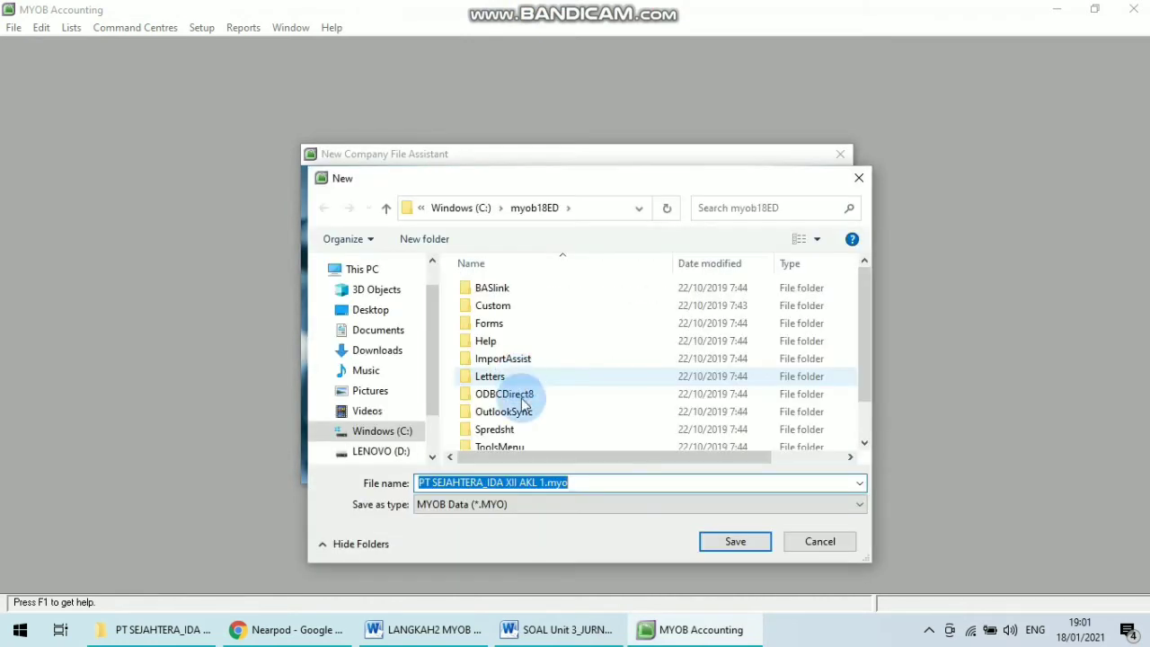
click(384, 451)
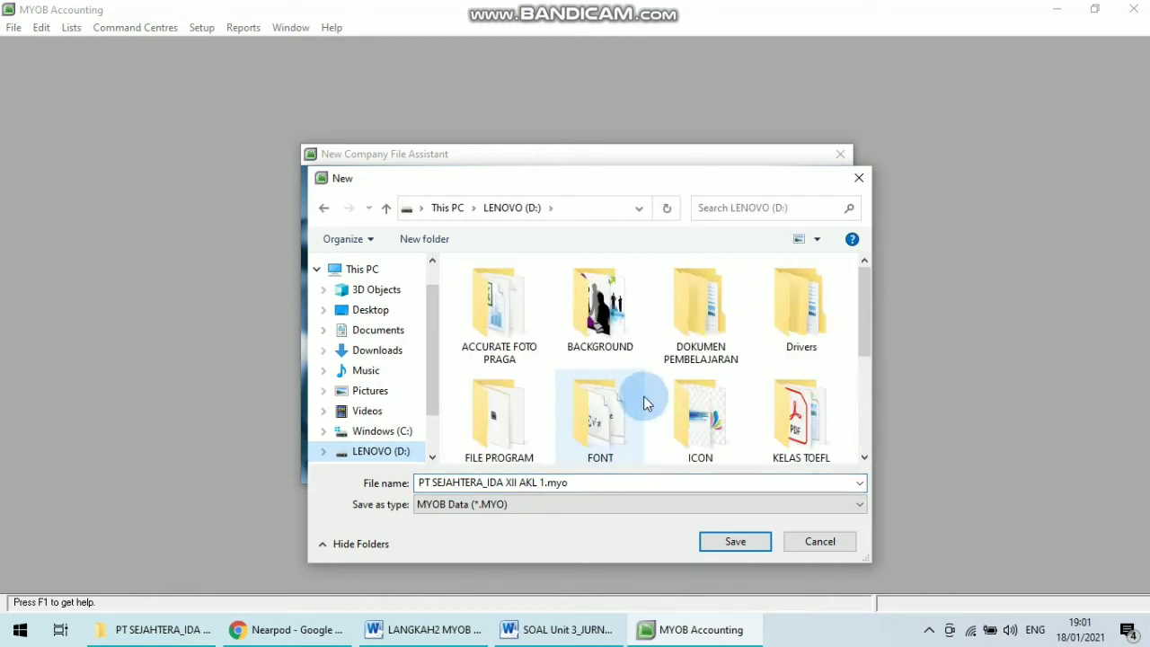
drag(873, 320, 829, 368)
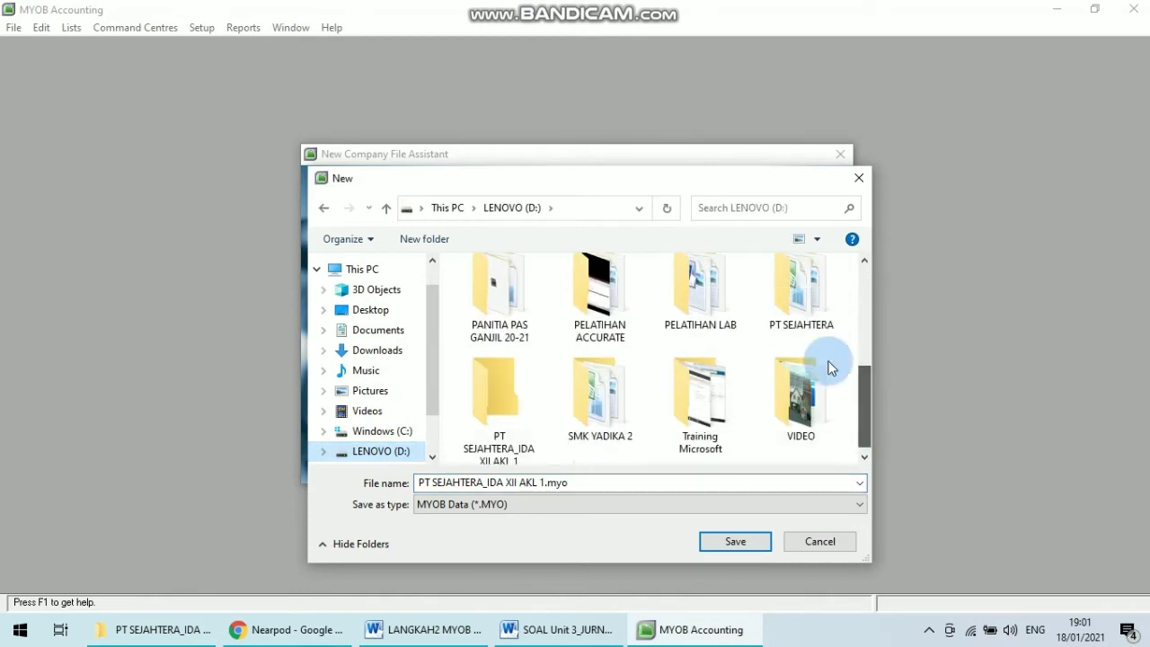
click(813, 313)
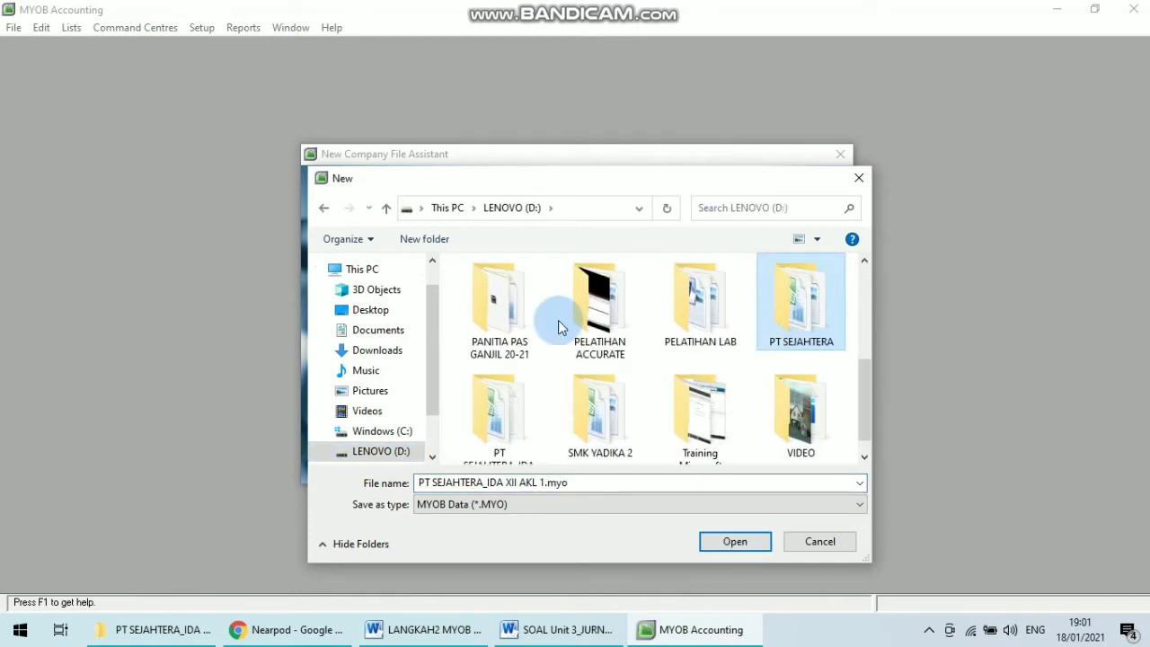
click(495, 406)
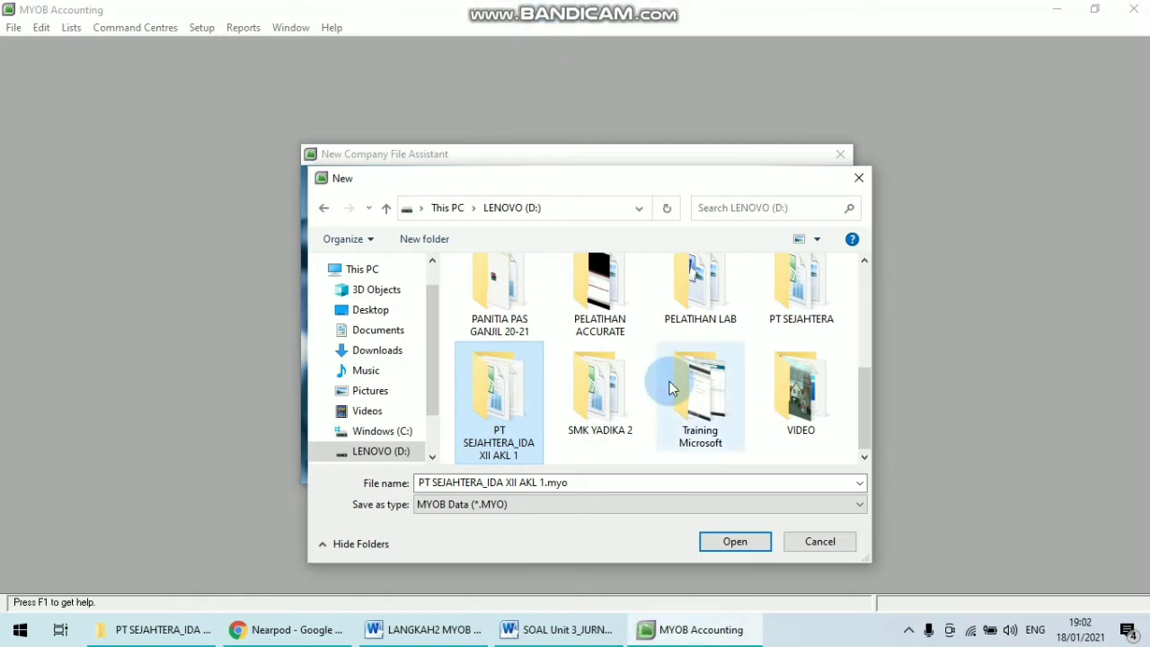
click(506, 425)
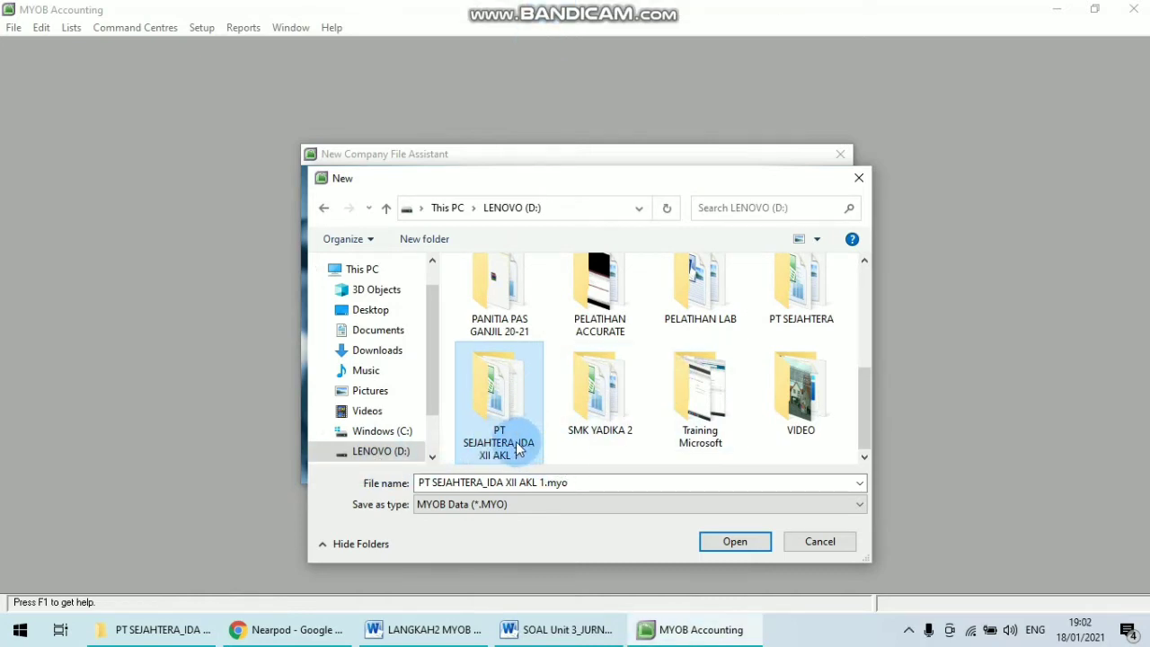
click(731, 542)
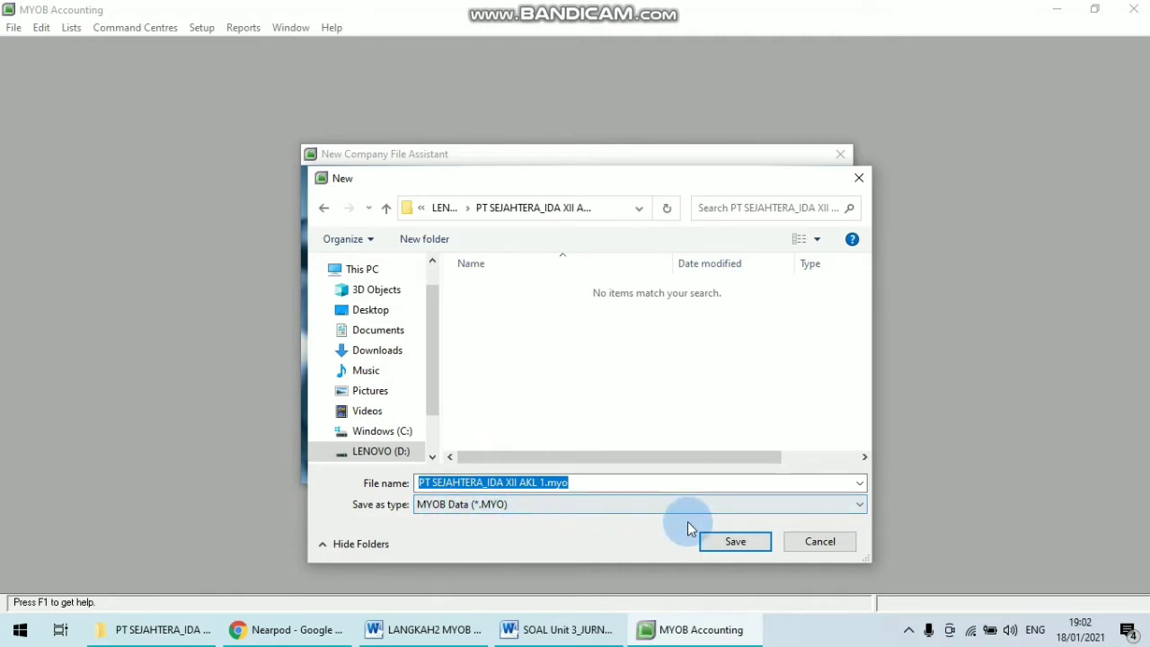
click(734, 542)
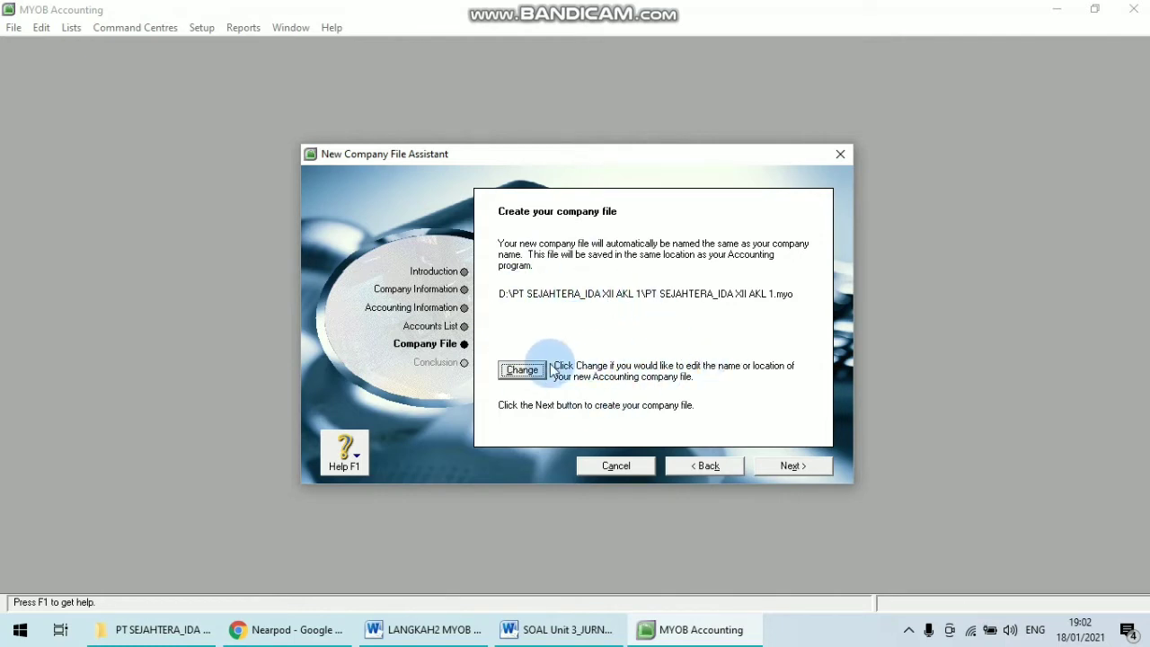
click(795, 464)
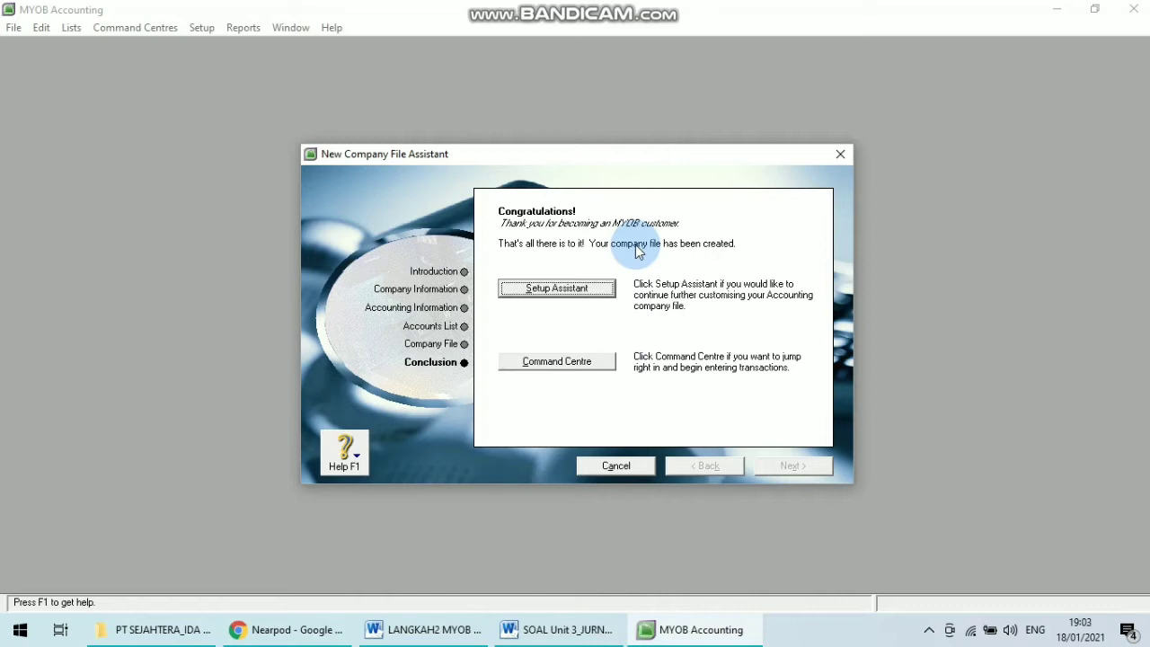
click(580, 364)
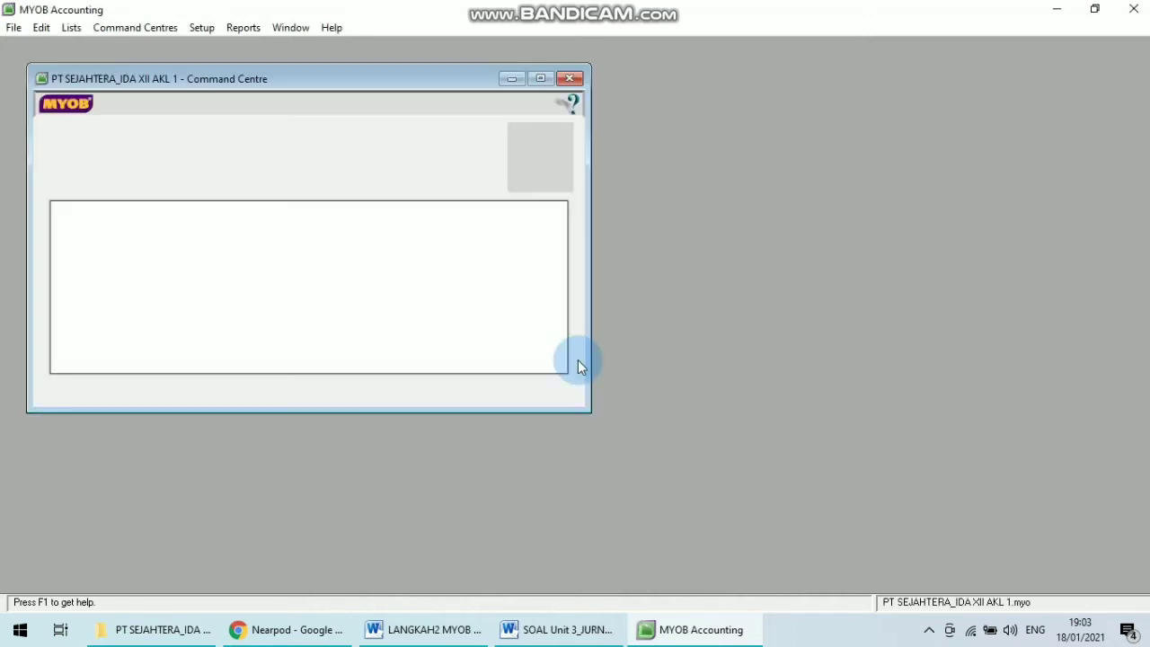
Maximise the Command Centre window.
click(541, 79)
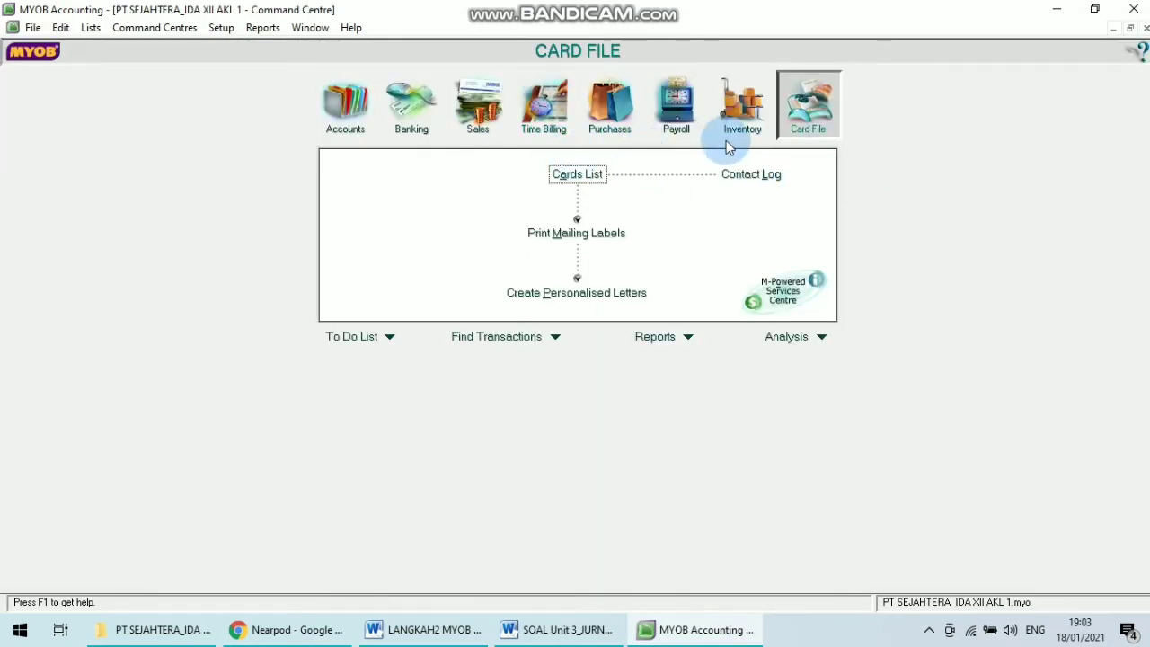
click(1130, 28)
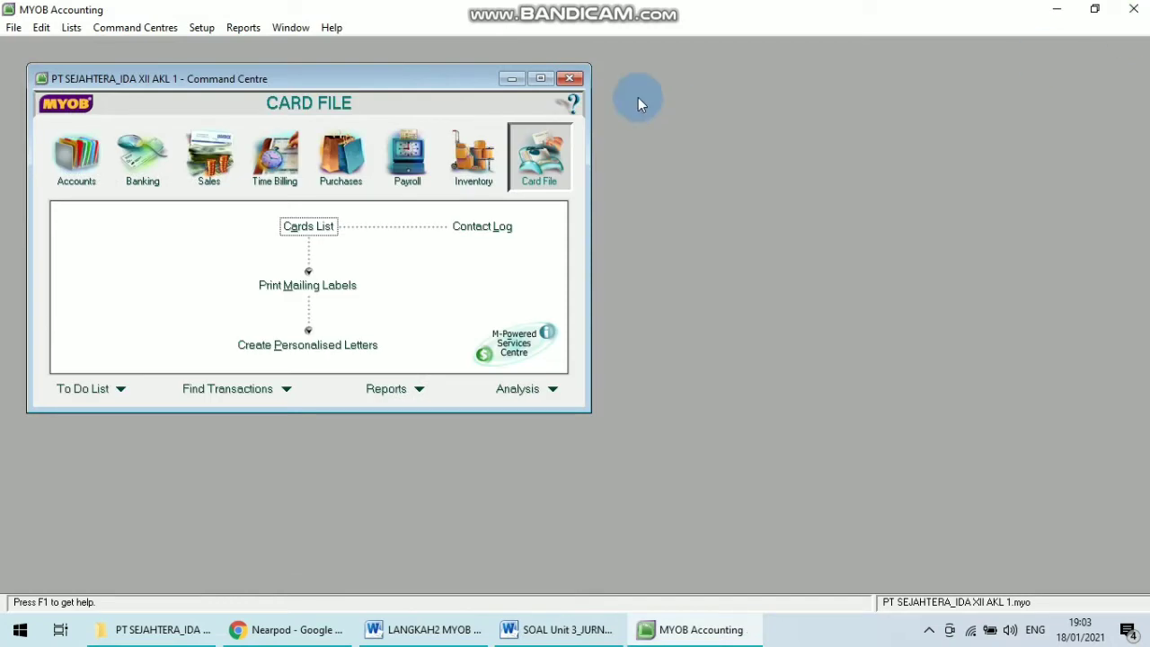
click(542, 79)
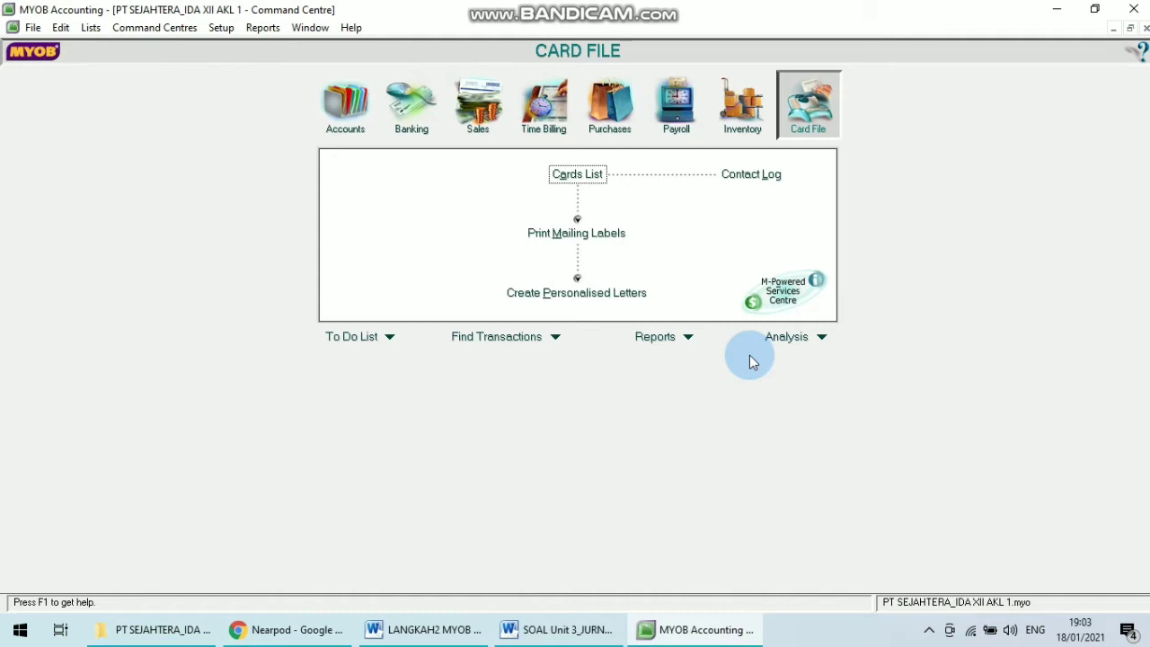
Review the account import instructions in the MYOB steps document.
click(435, 629)
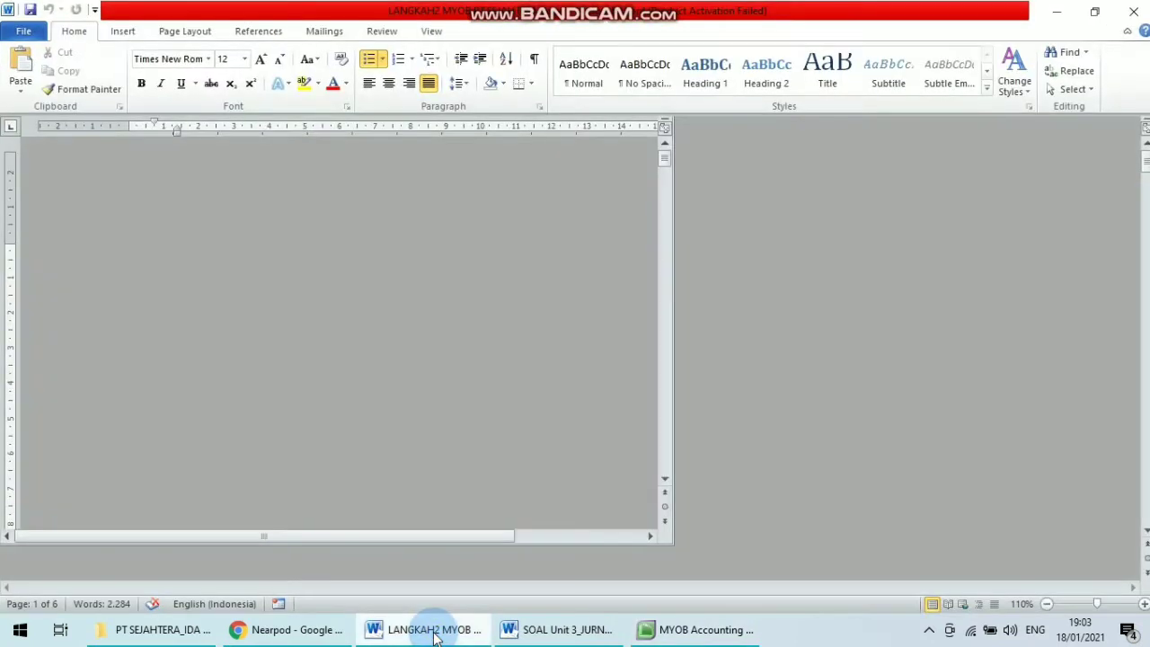
click(726, 429)
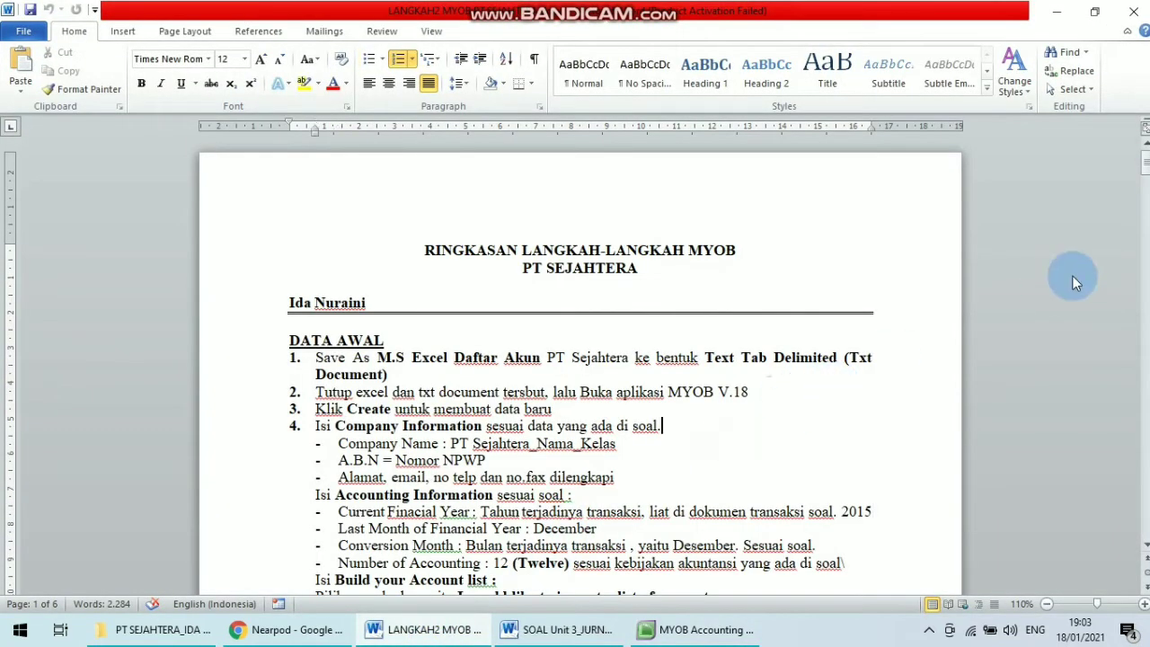
scroll(1123, 185, down, 3)
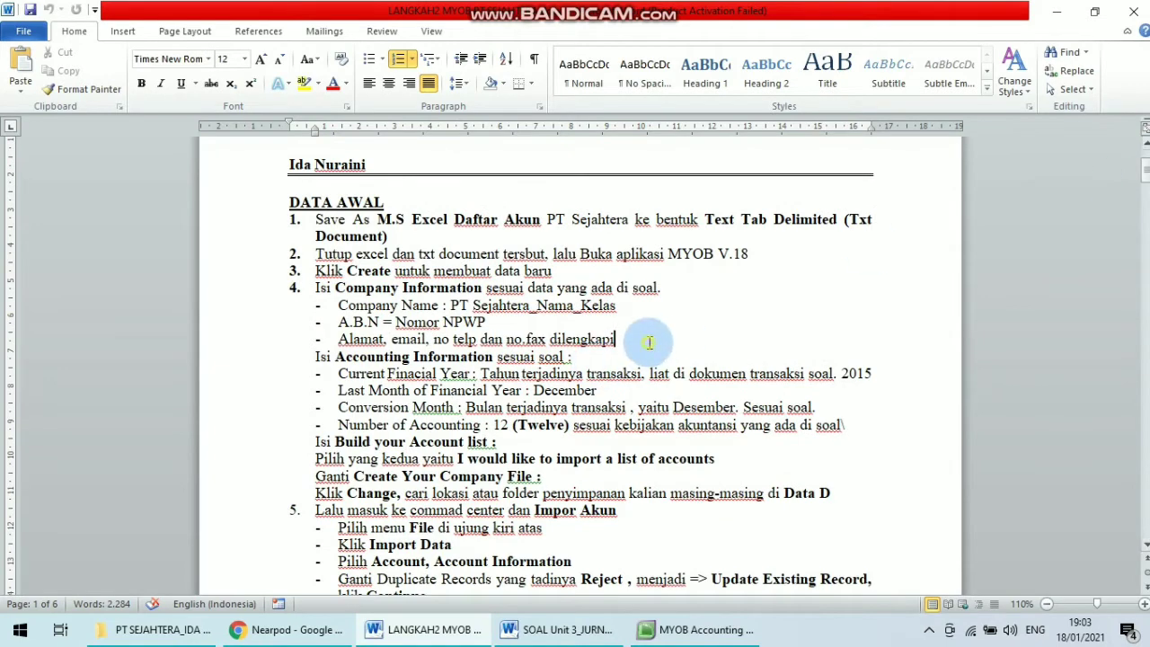
key(Down)
key(Down)
key(Down)
key(Down)
key(Down)
key(Down)
key(Down)
key(Down)
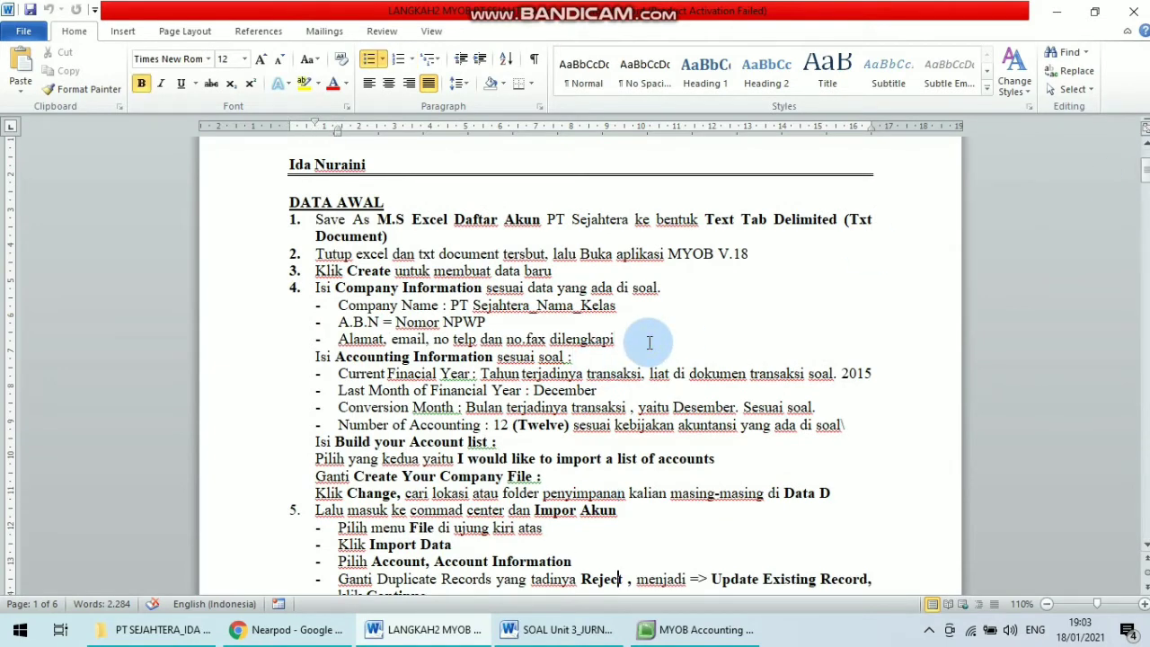
key(Down)
key(Down)
key(Down)
key(Down)
key(Down)
key(Down)
key(Down)
key(Down)
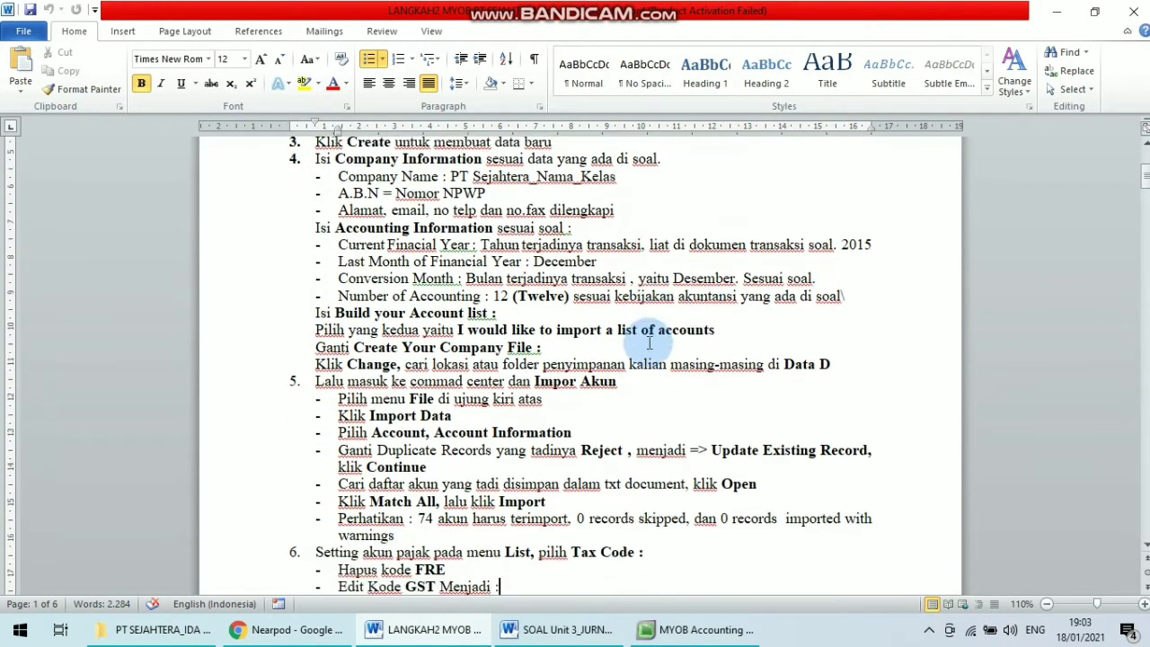
key(Down)
key(Down)
key(Down)
key(Down)
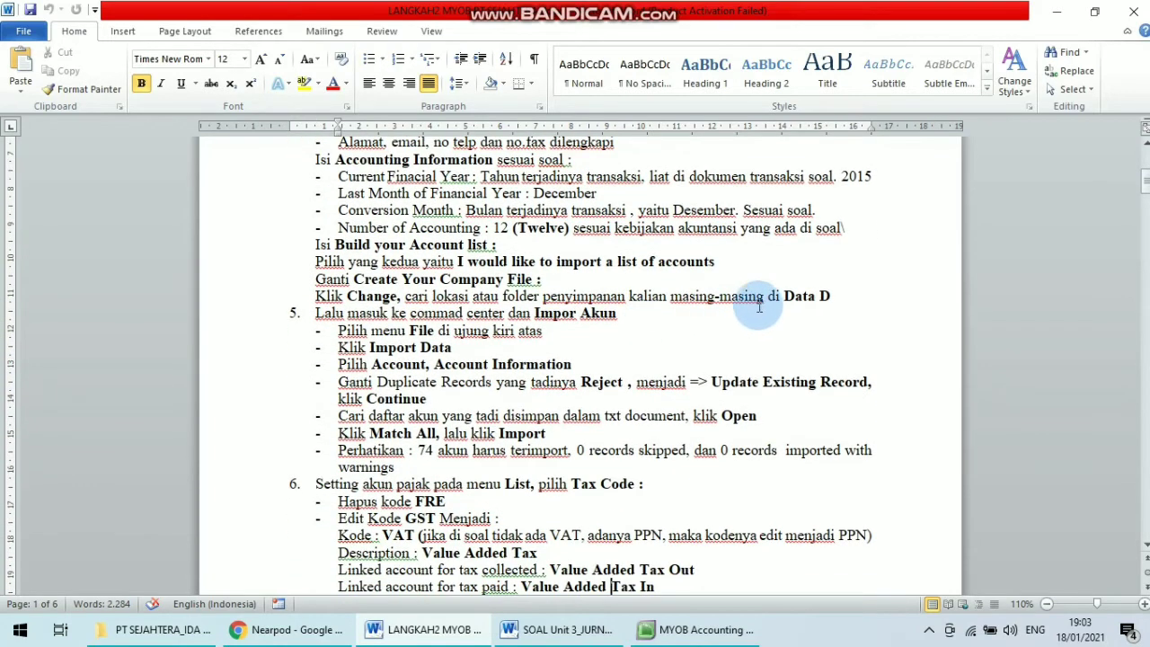
drag(760, 306, 817, 299)
click(845, 296)
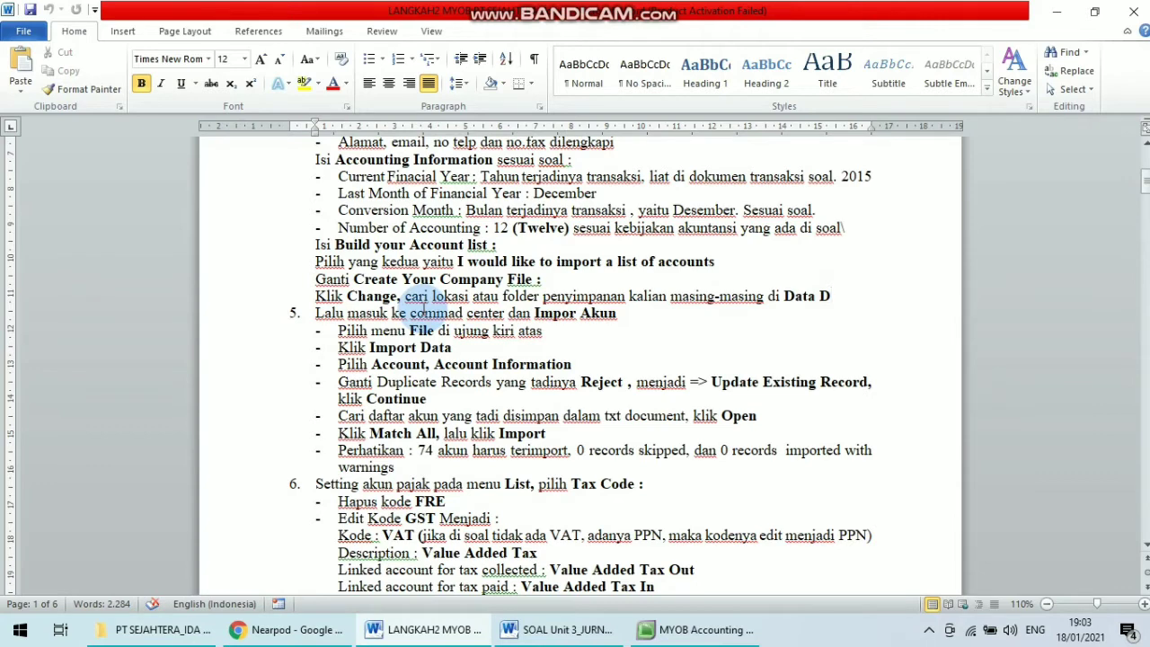
click(698, 634)
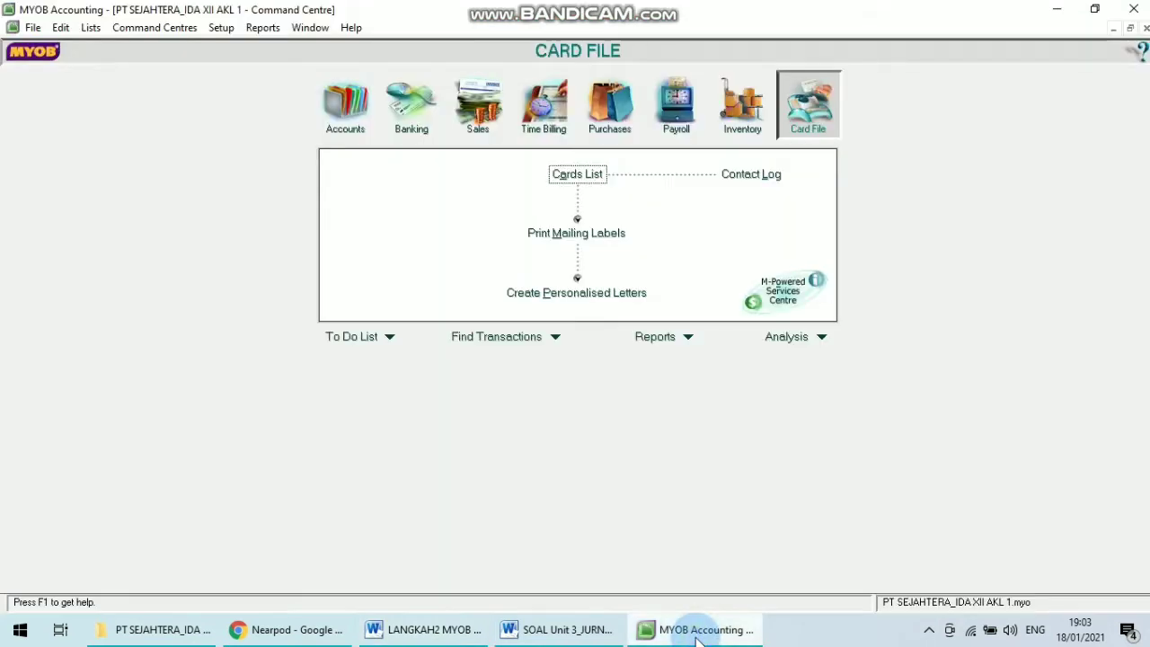
click(430, 630)
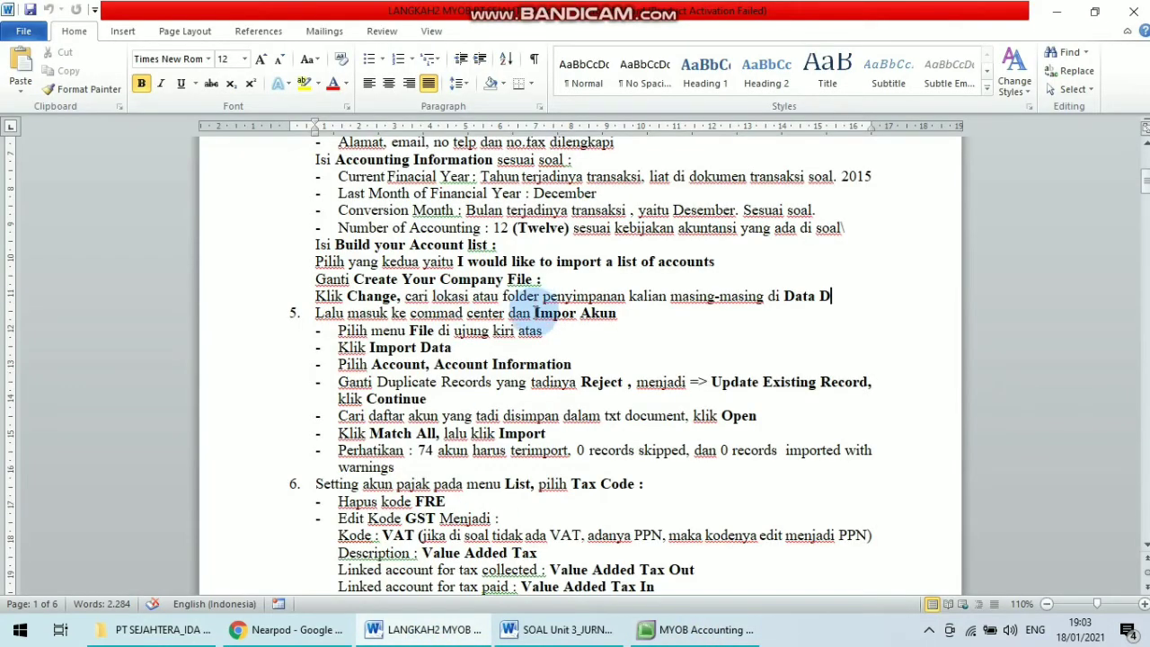
drag(536, 313, 640, 320)
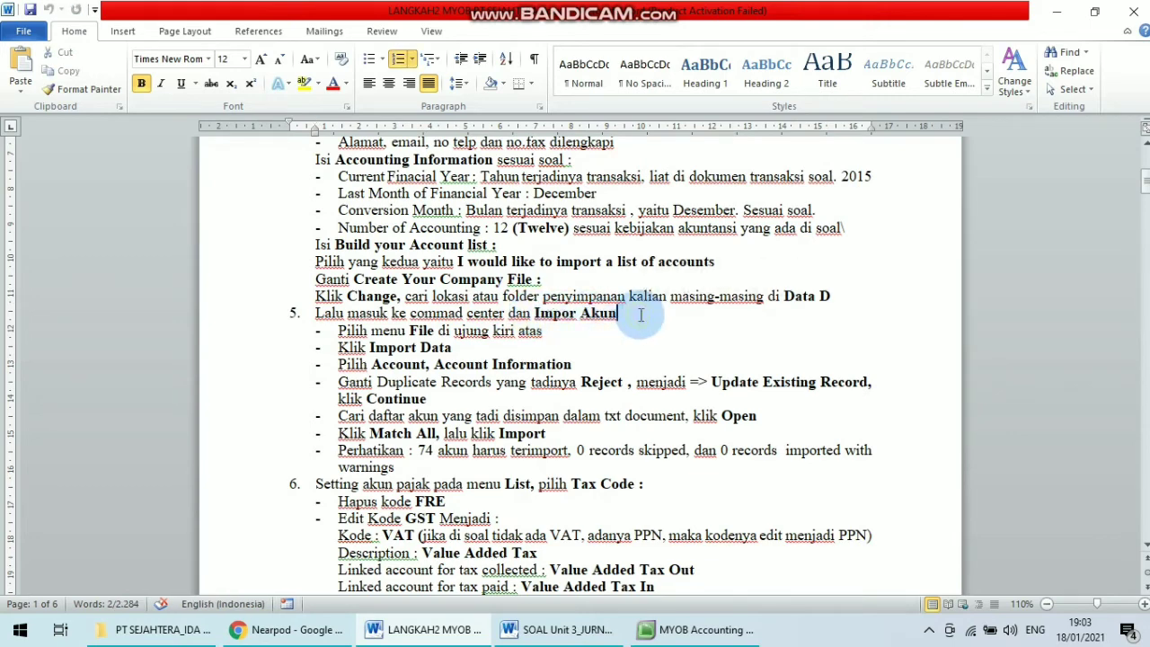
Start importing account information into the company file.
click(710, 629)
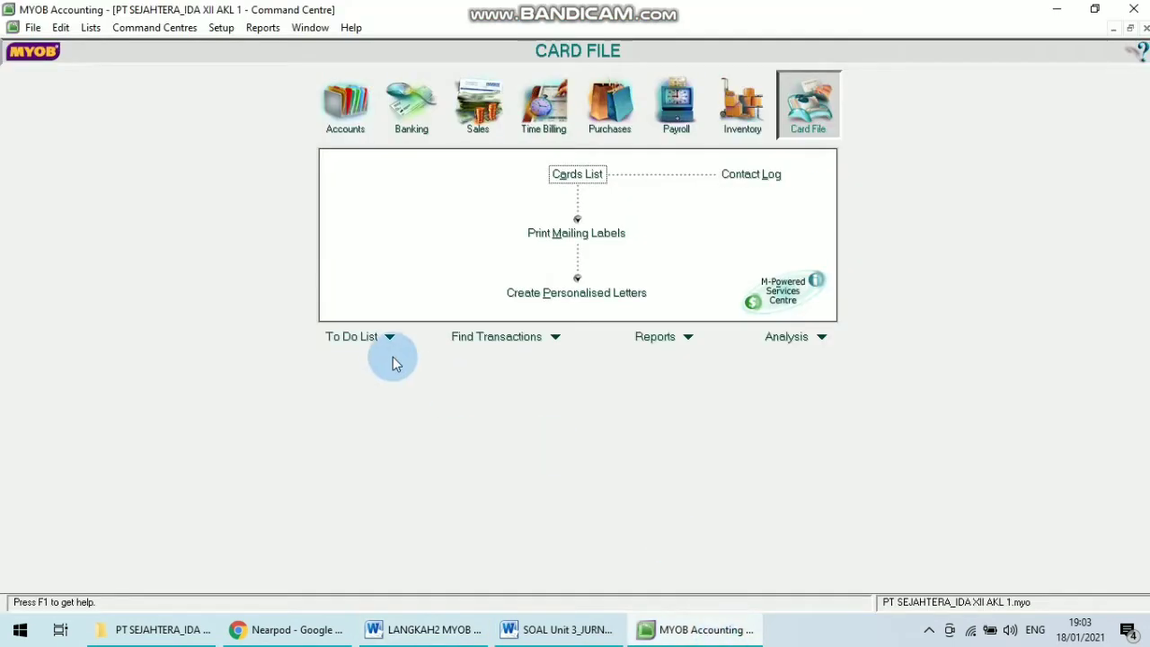
click(32, 30)
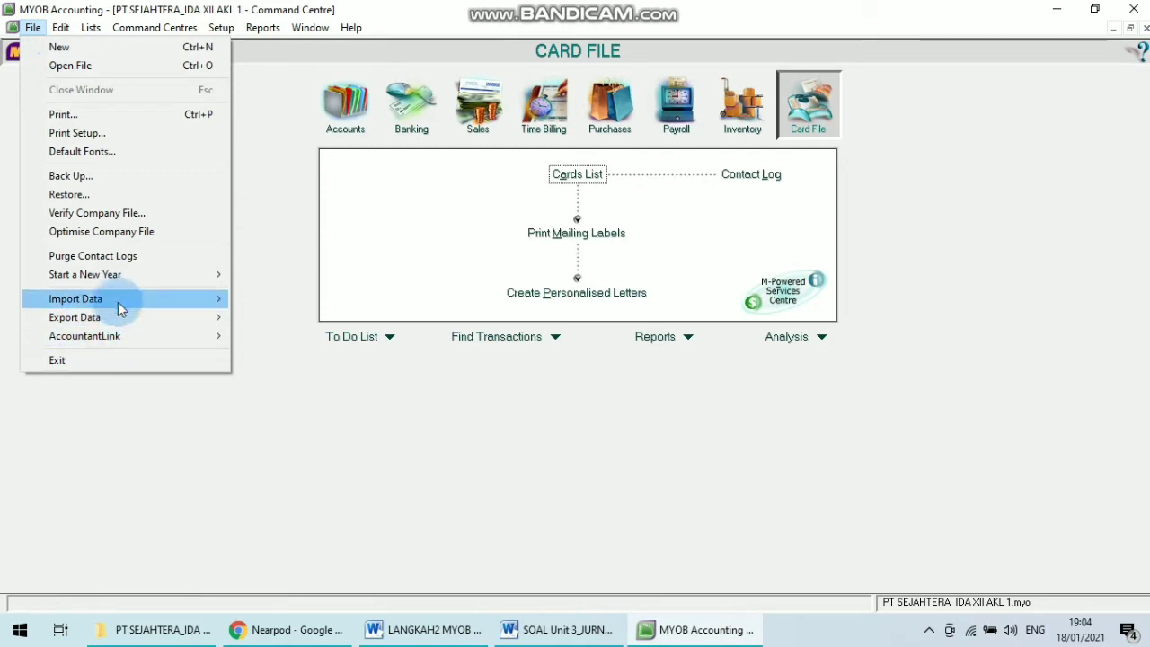
mouse_move(105, 296)
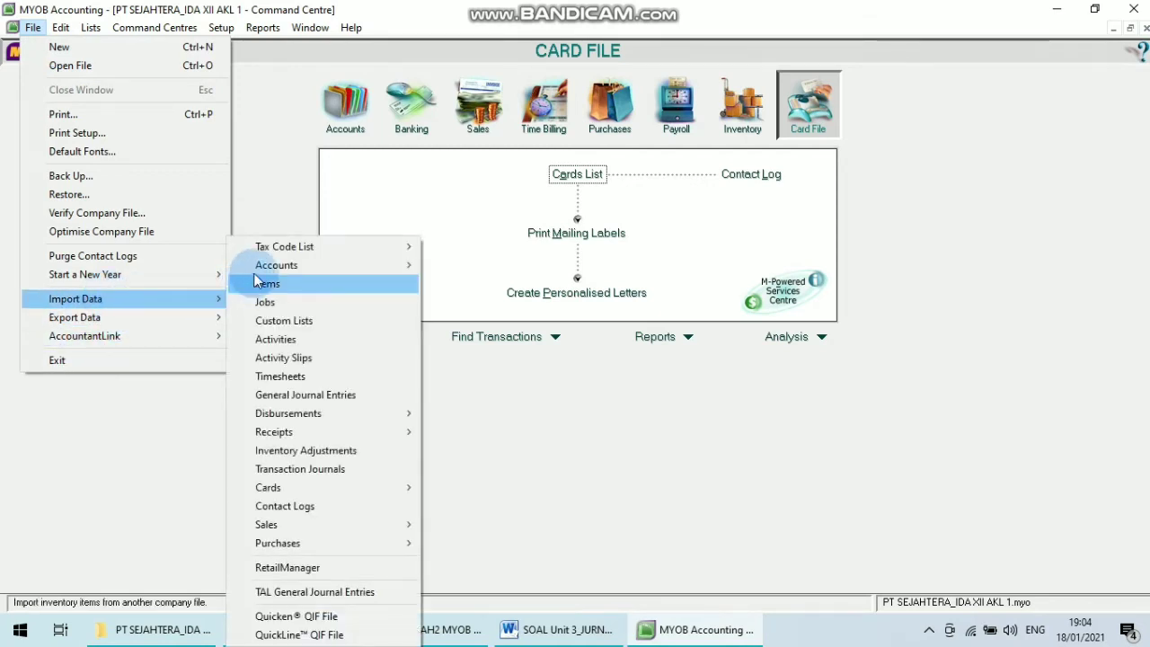
mouse_move(263, 270)
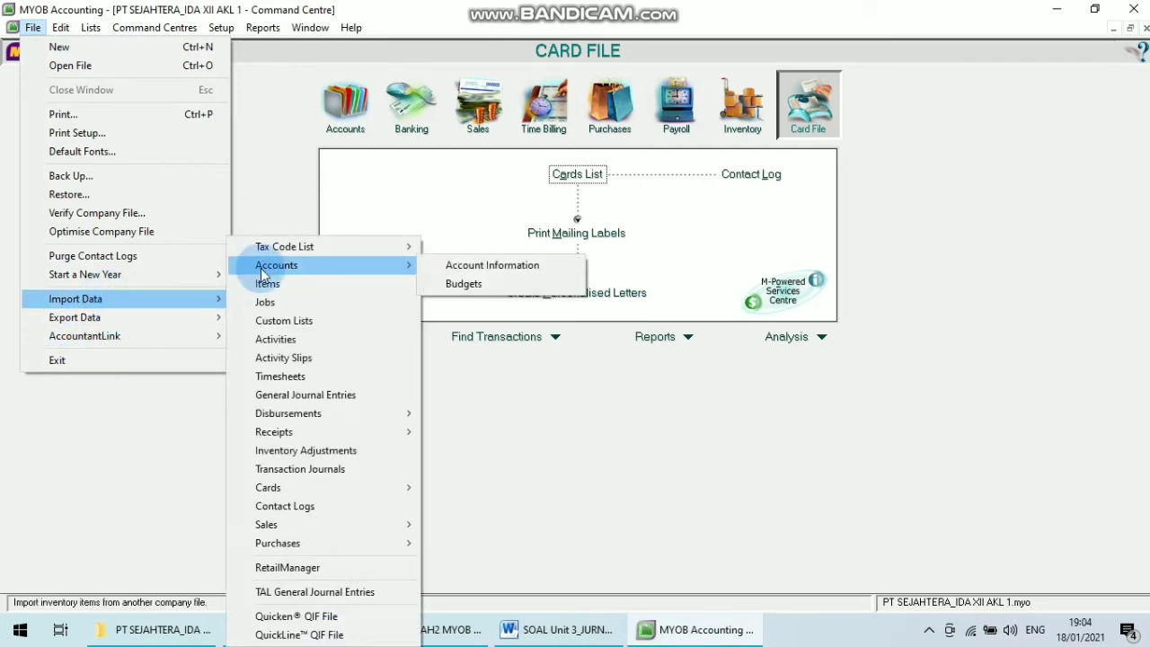
click(468, 271)
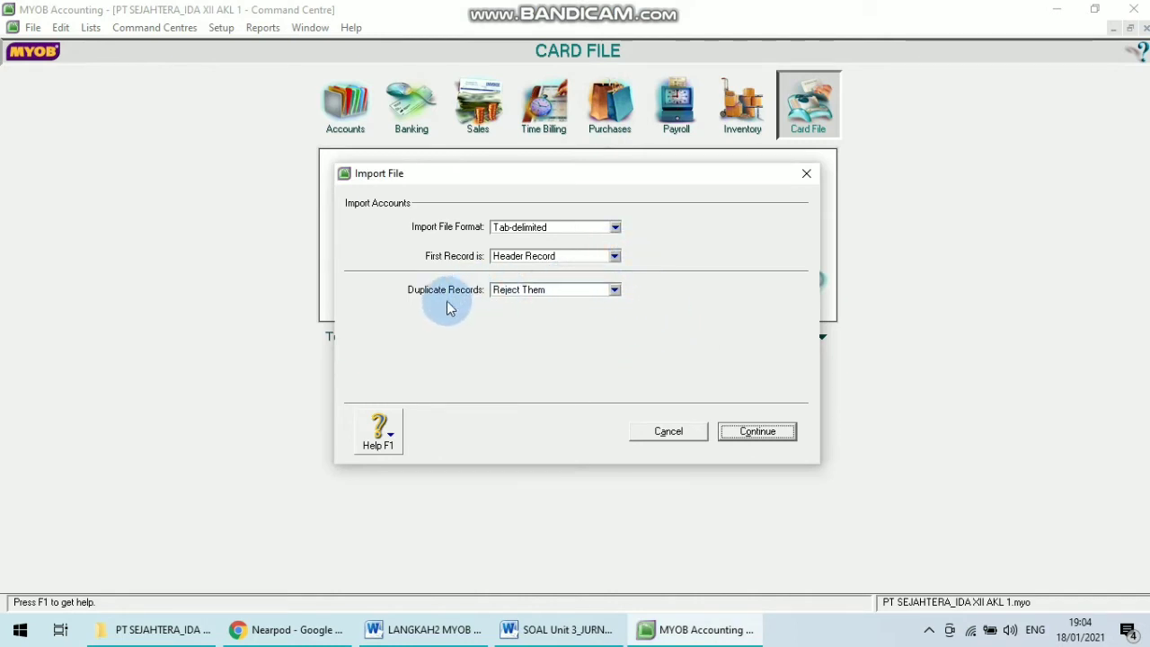
Check the instructions, set duplicate records to Update Existing Record, and continue the account import.
click(429, 629)
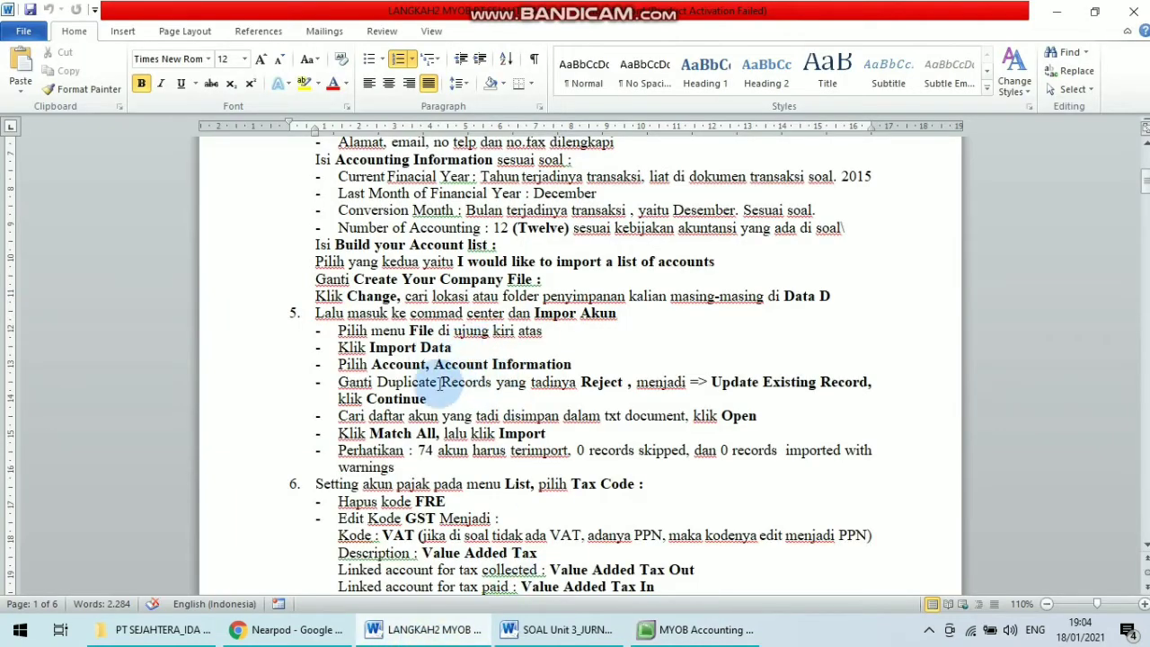
drag(379, 384, 822, 398)
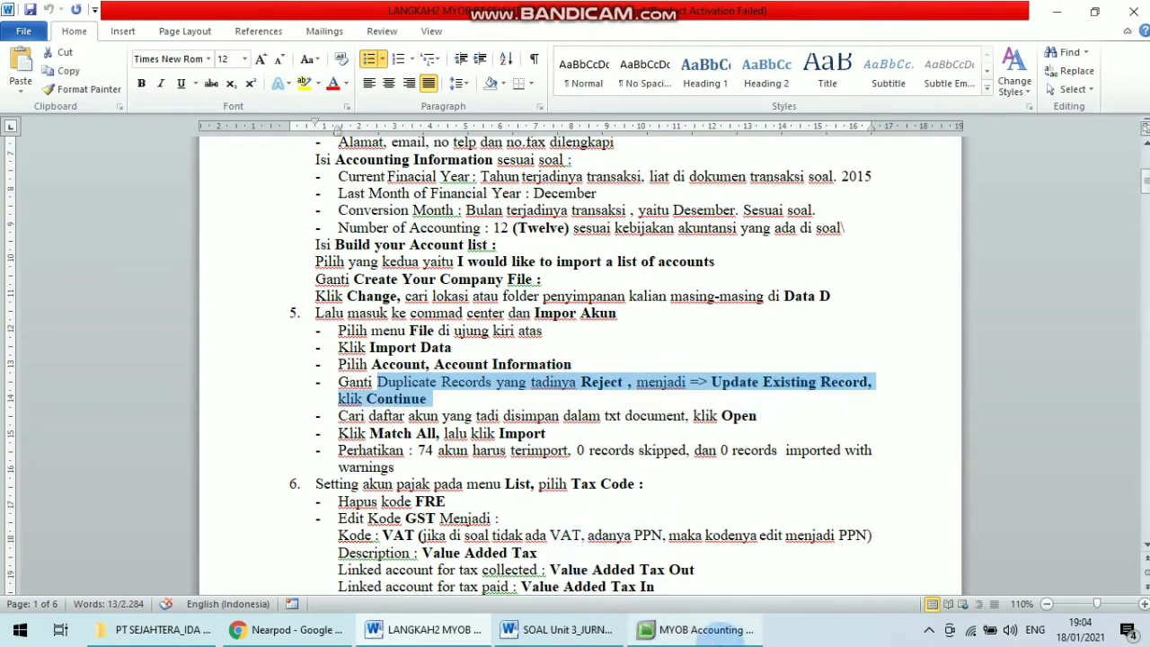
click(696, 629)
click(490, 335)
click(616, 290)
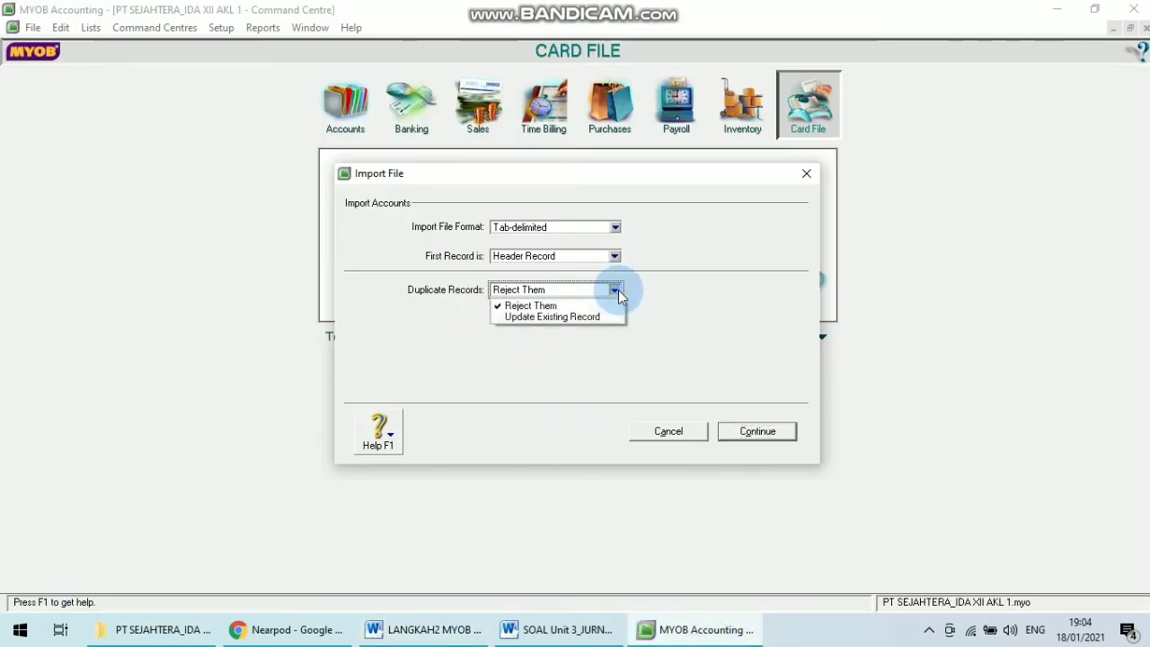
click(574, 317)
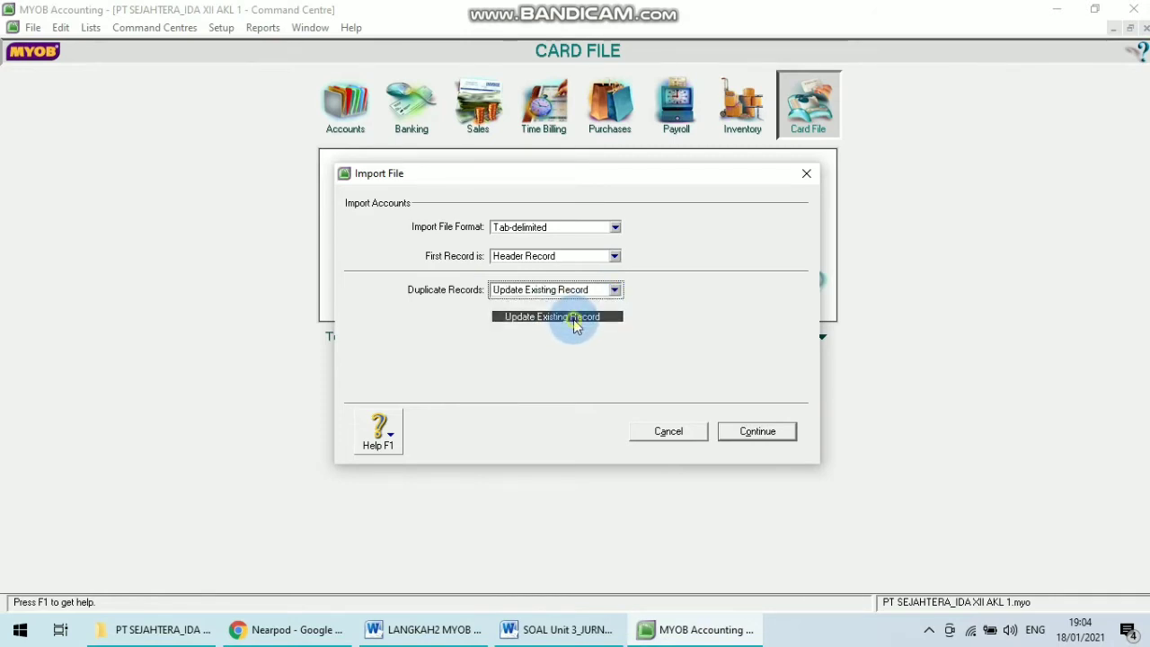
click(759, 432)
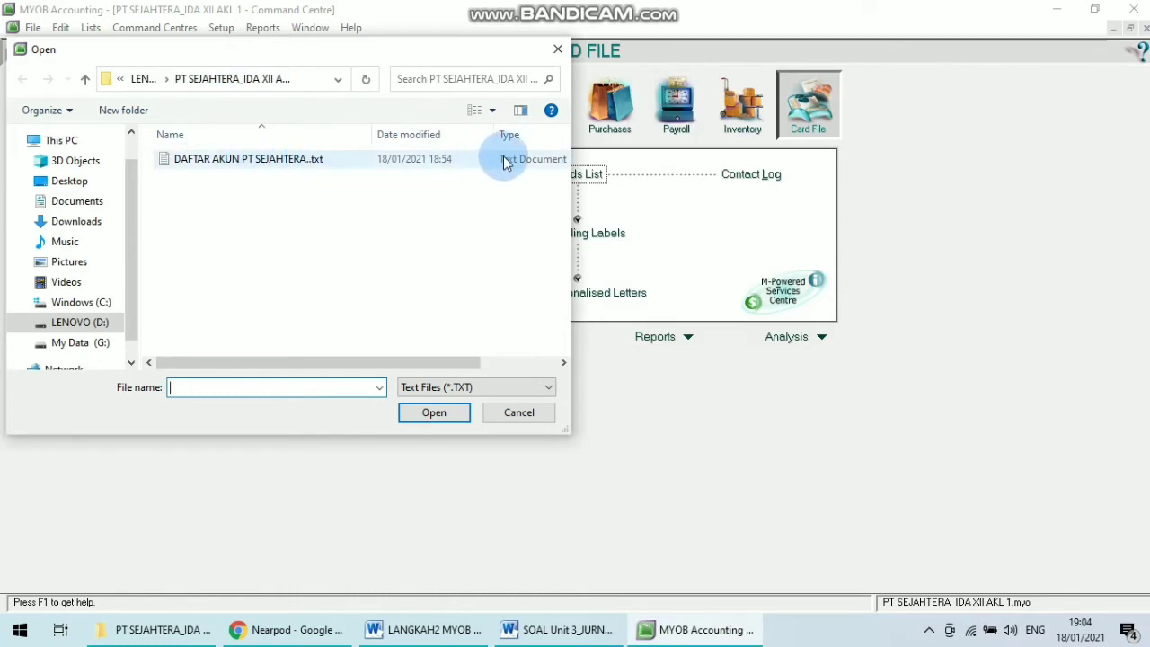
Open the DAFTAR AKUN PT SEJAHTERA..txt file, match all import fields, and import the accounts.
click(241, 166)
click(434, 413)
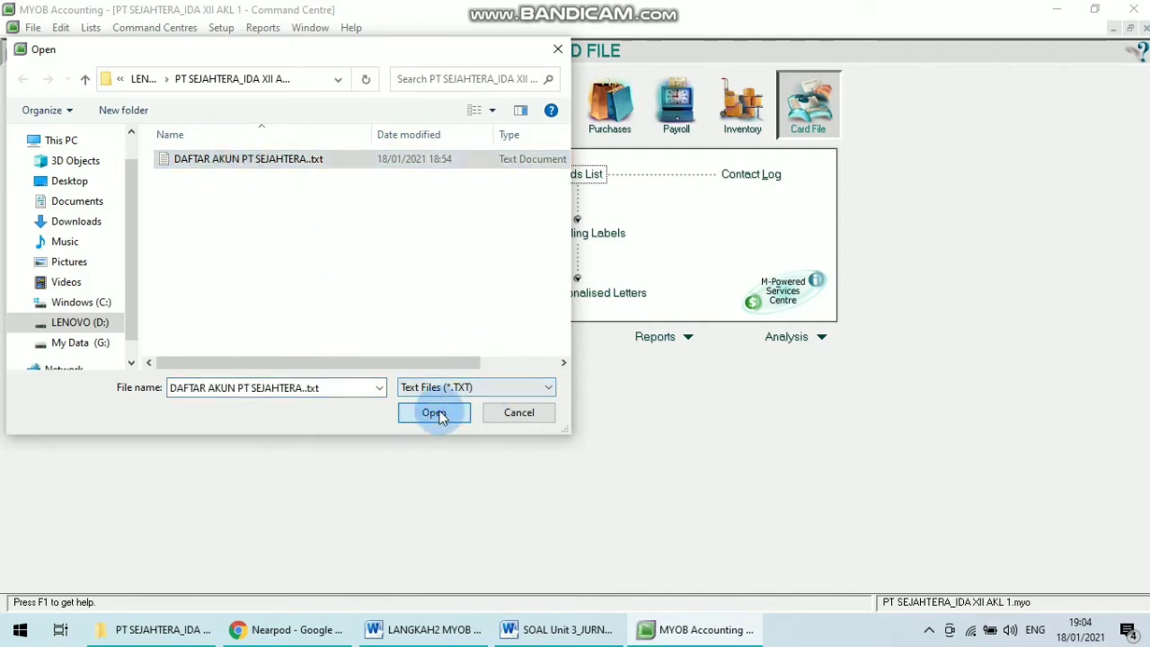
click(830, 284)
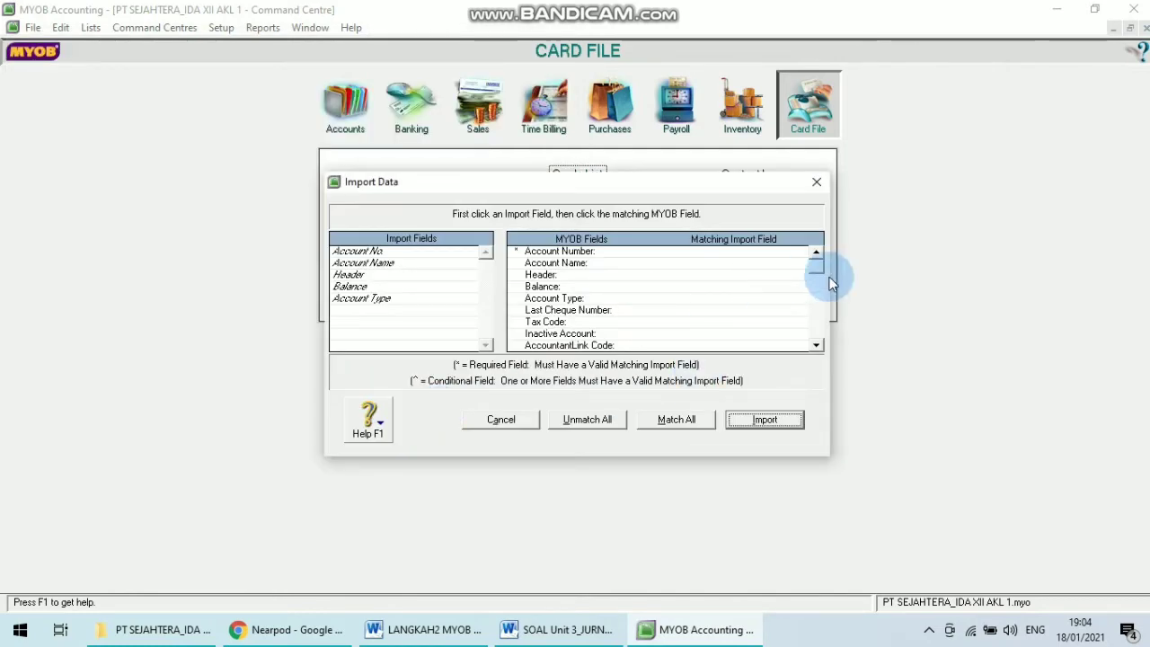
click(681, 422)
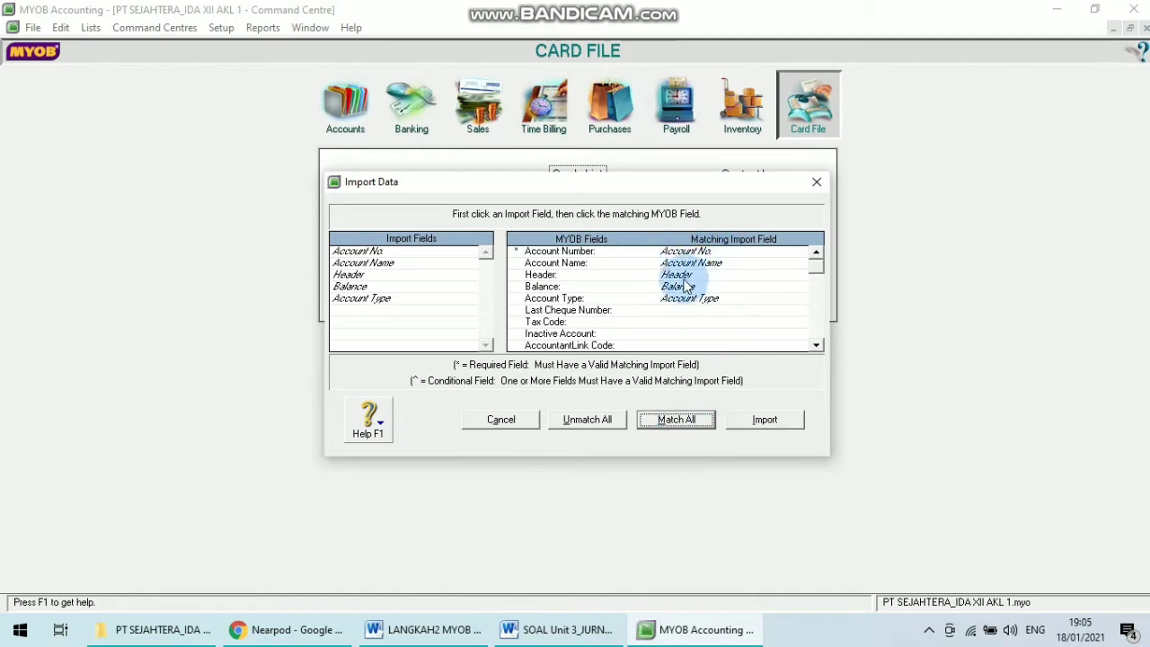
click(768, 420)
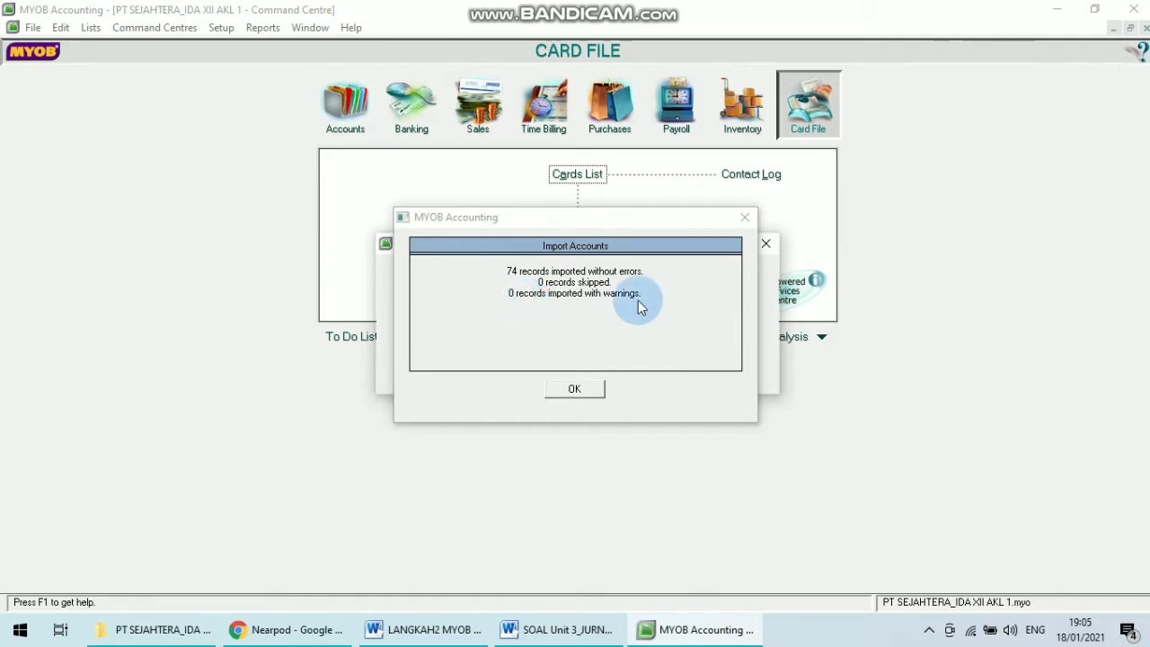
click(586, 392)
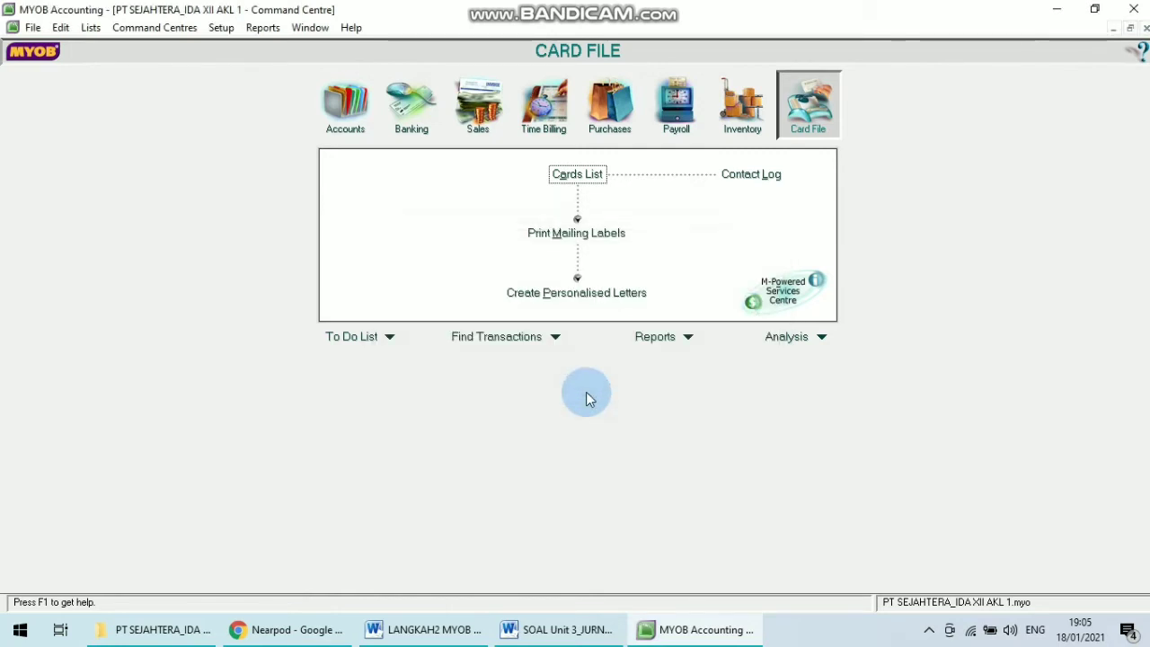
Review the tax code setup instructions in the MYOB steps document.
click(412, 629)
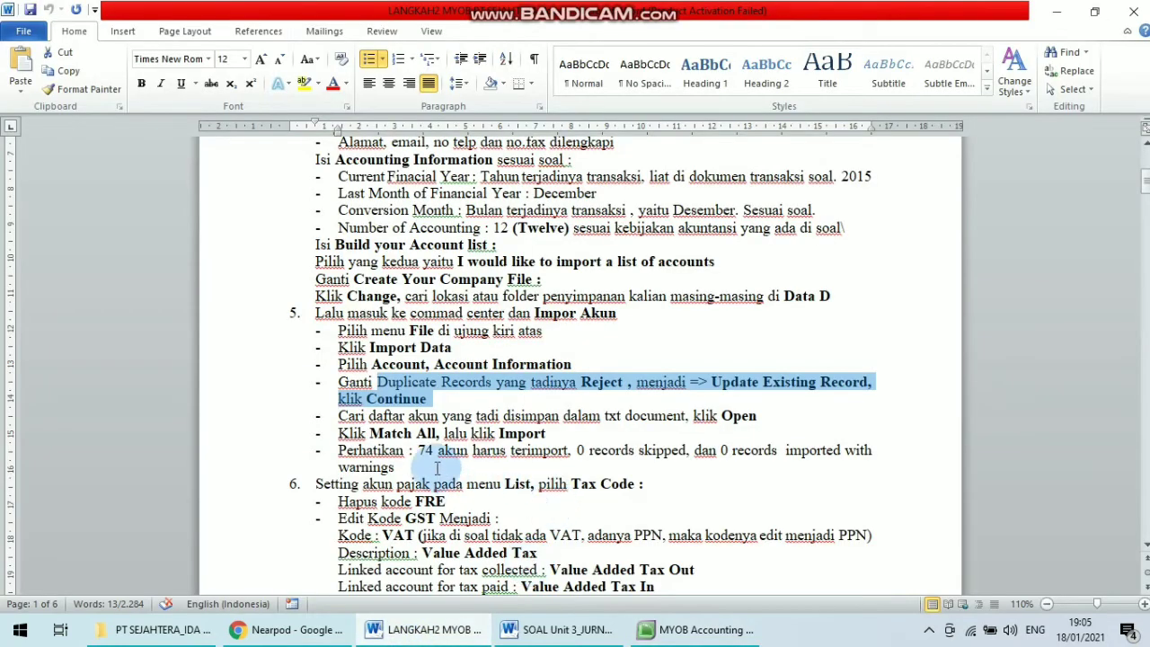
click(409, 452)
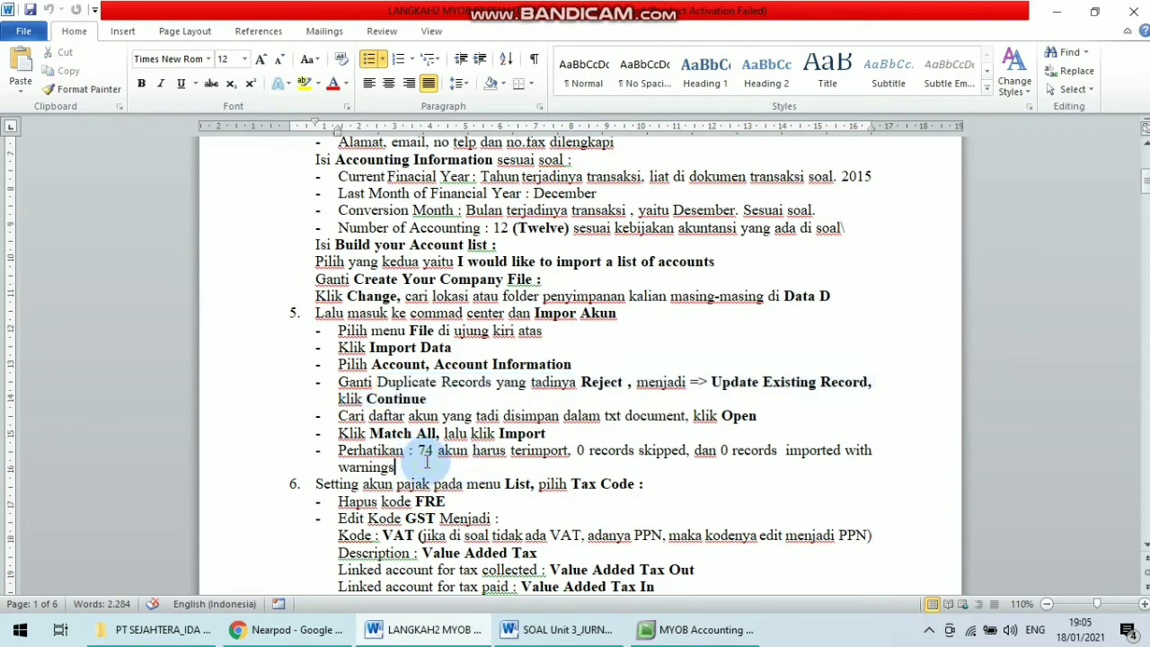
click(546, 486)
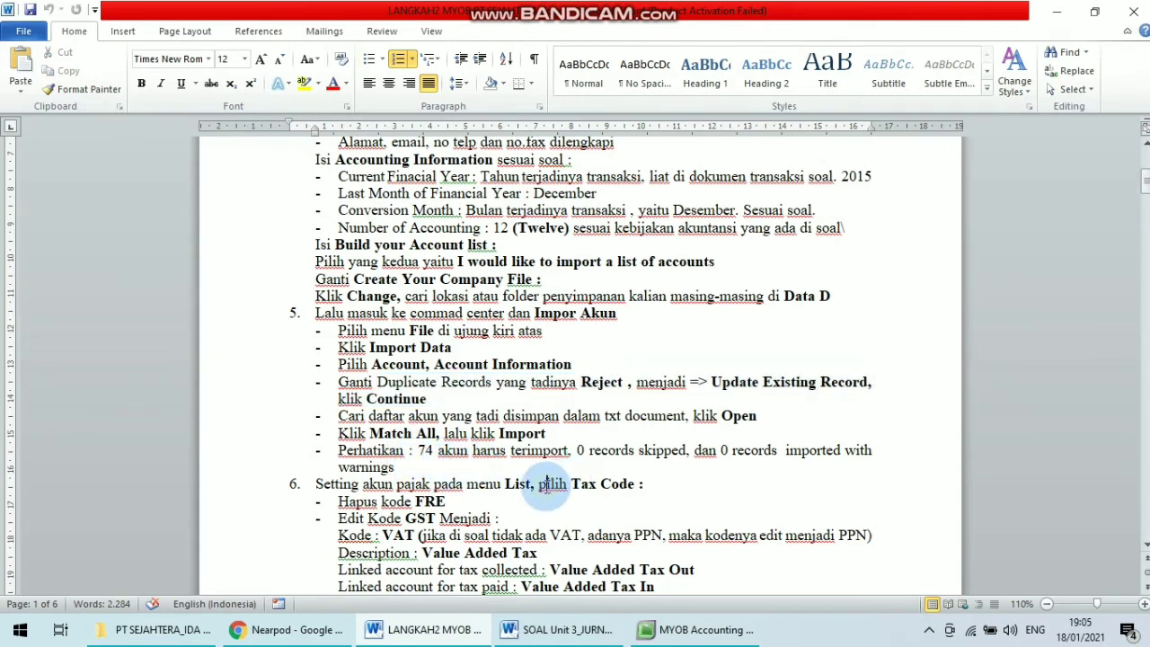
key(Down)
key(Down)
key(Down)
key(Down)
key(Down)
key(Down)
key(Down)
key(Down)
key(Down)
key(Down)
key(Down)
key(Down)
key(Down)
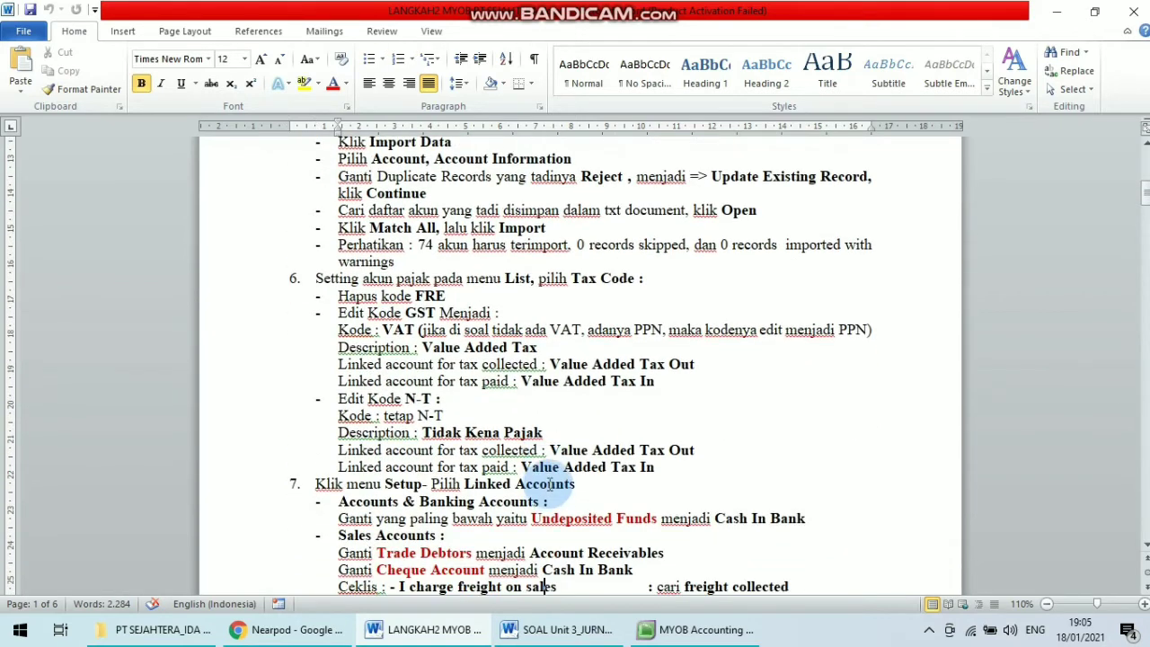
click(472, 301)
drag(365, 279, 713, 267)
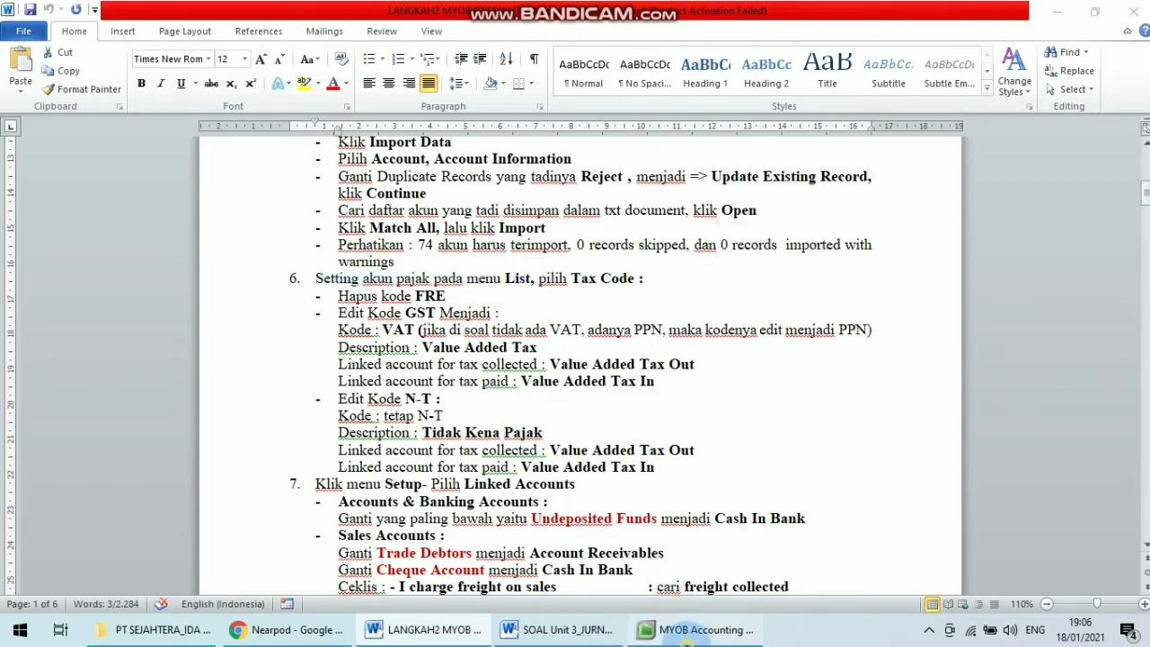
Open the Tax Codes list.
click(687, 629)
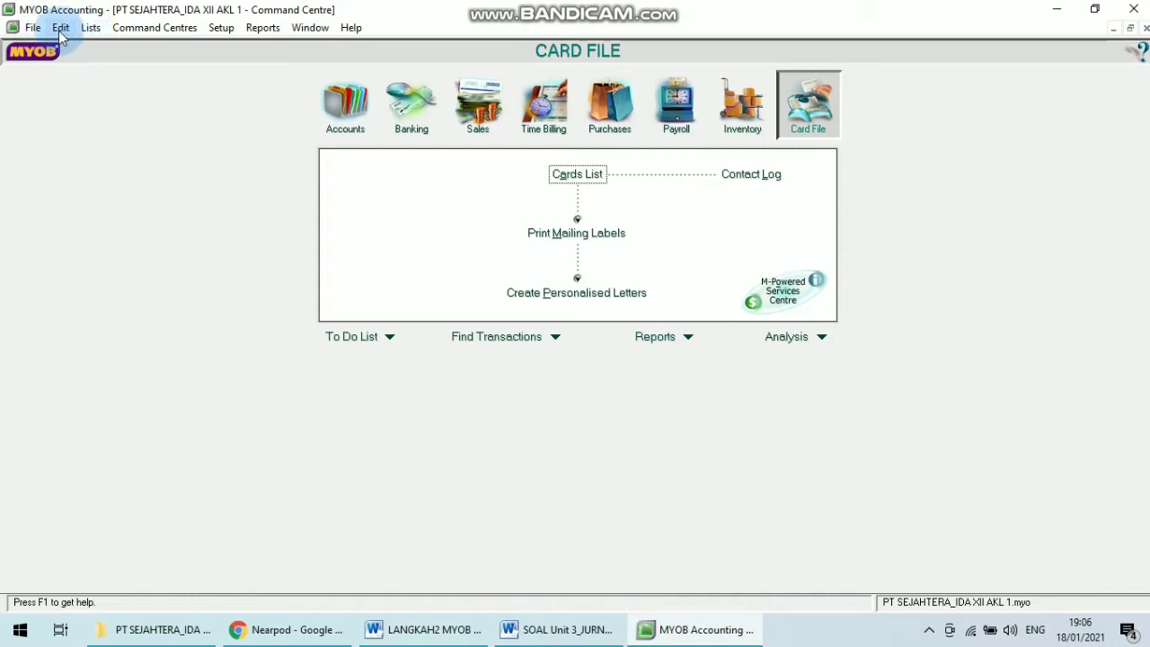
click(32, 28)
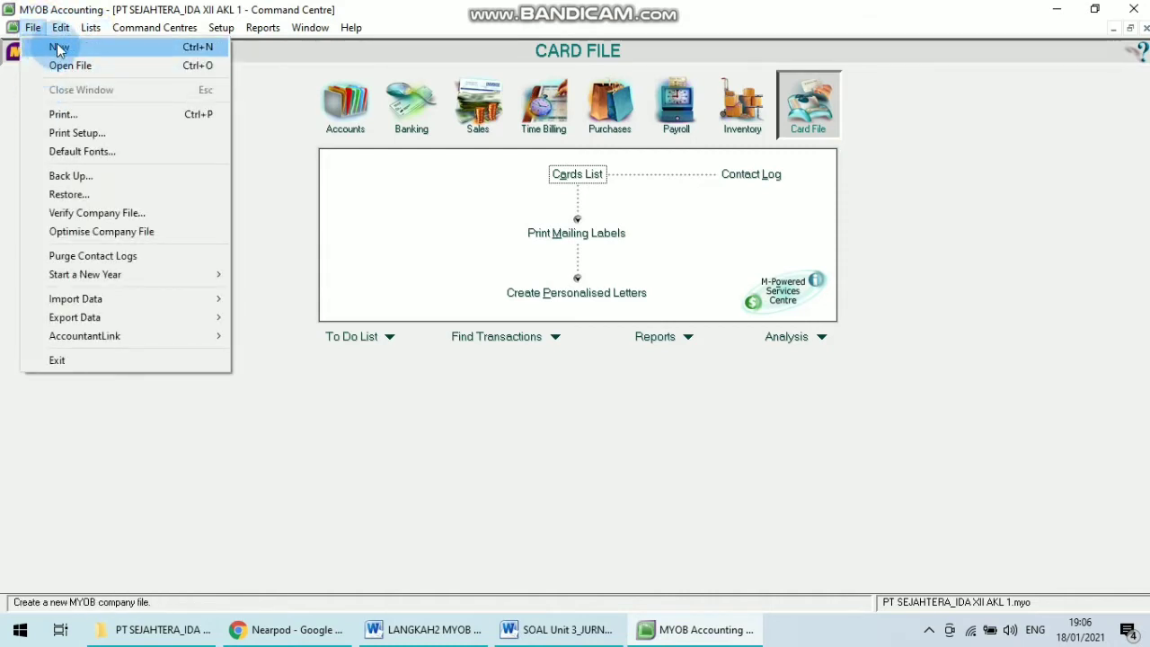
mouse_move(91, 34)
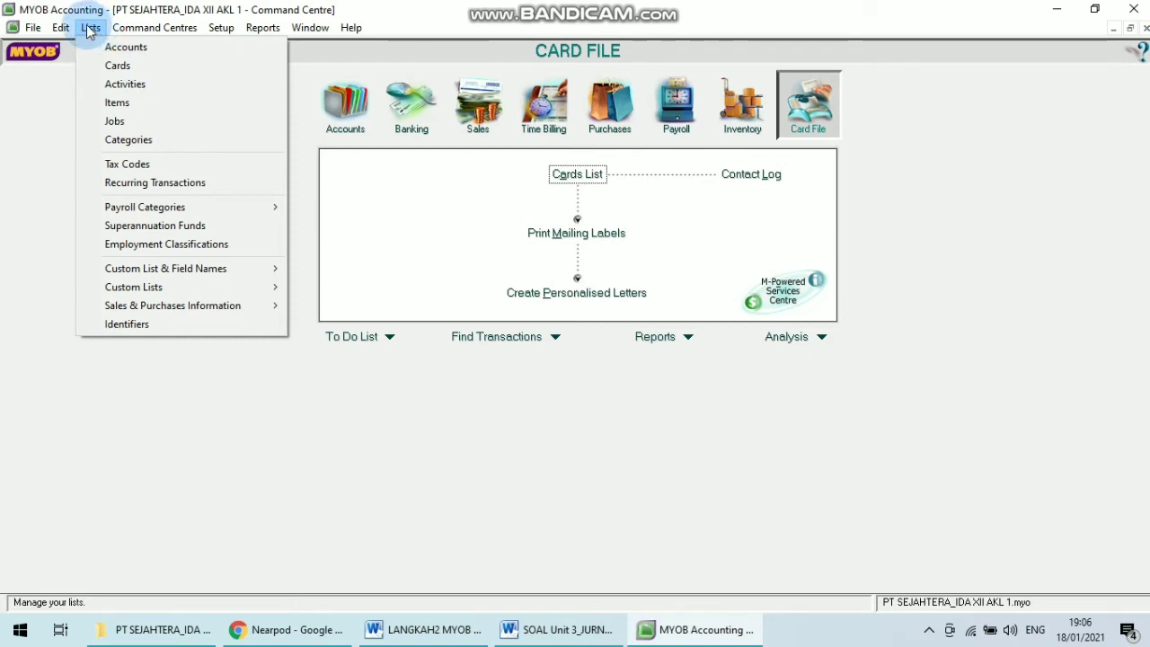
click(155, 169)
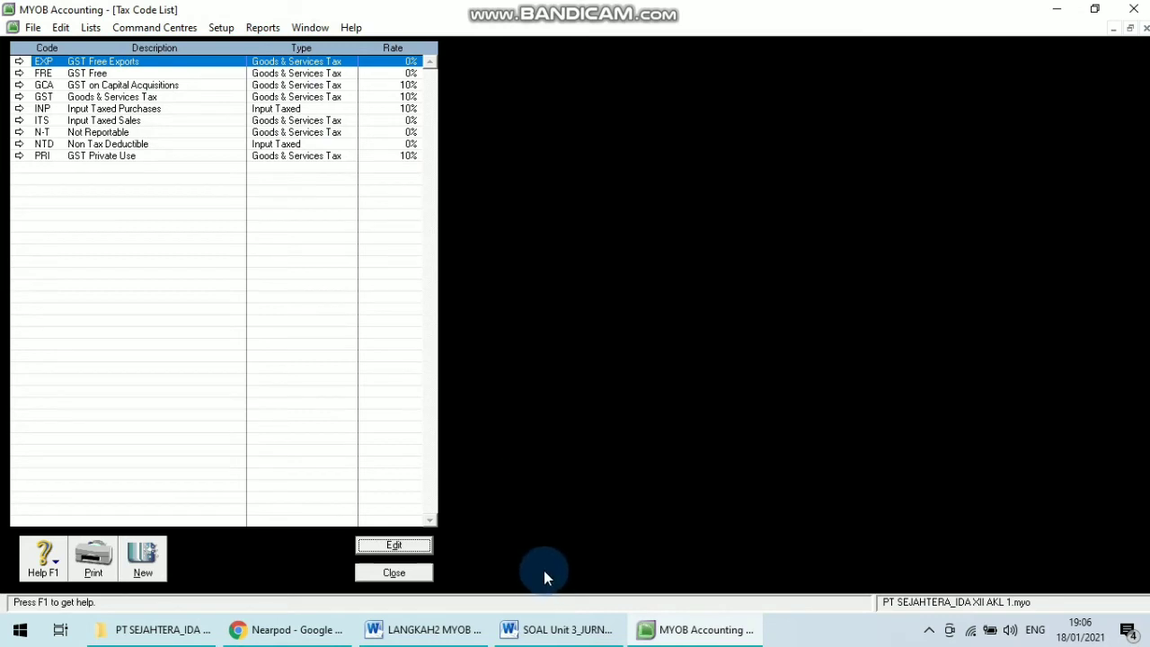
Delete the FRE tax code from the tax code list.
click(422, 634)
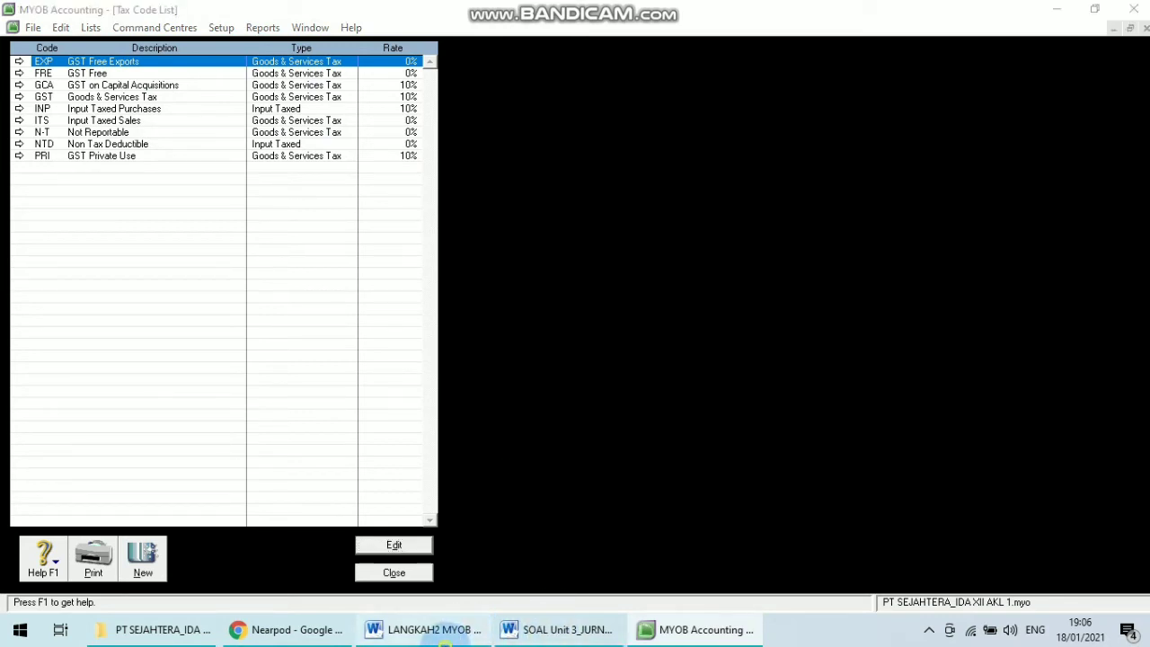
click(447, 295)
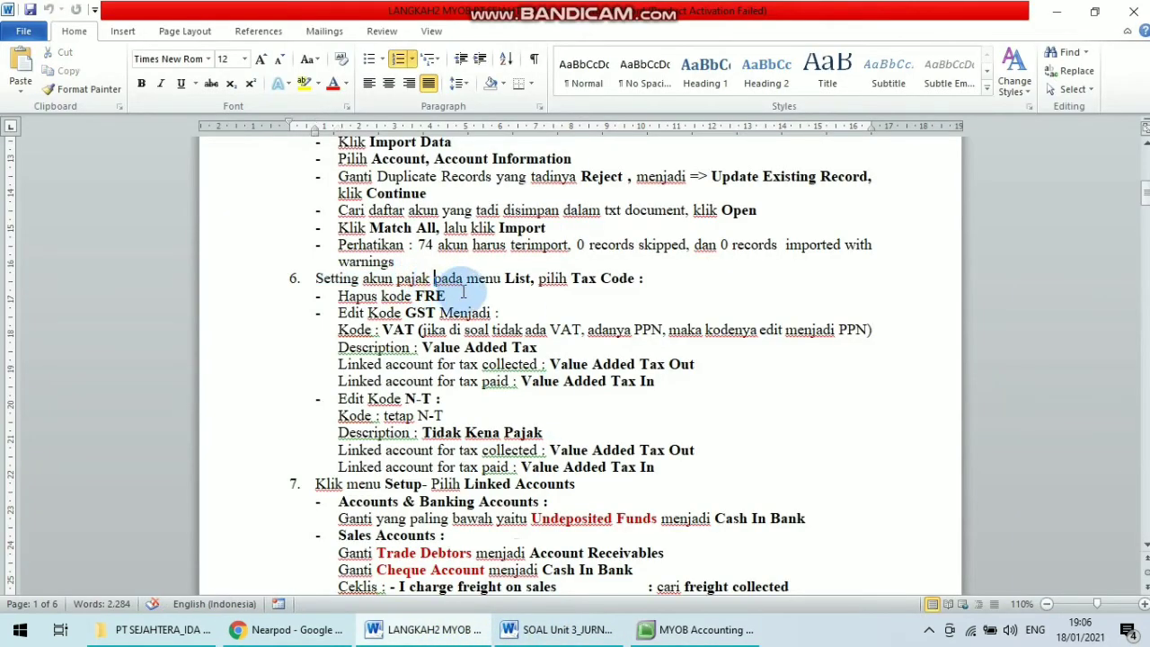
drag(349, 297, 467, 297)
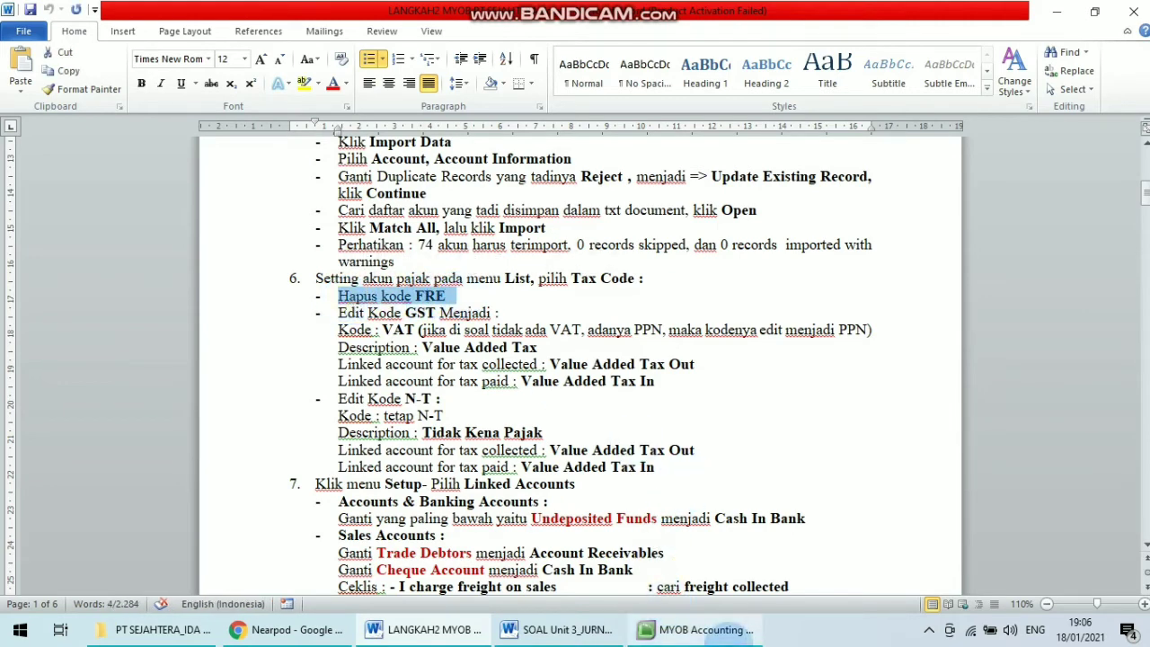
click(701, 629)
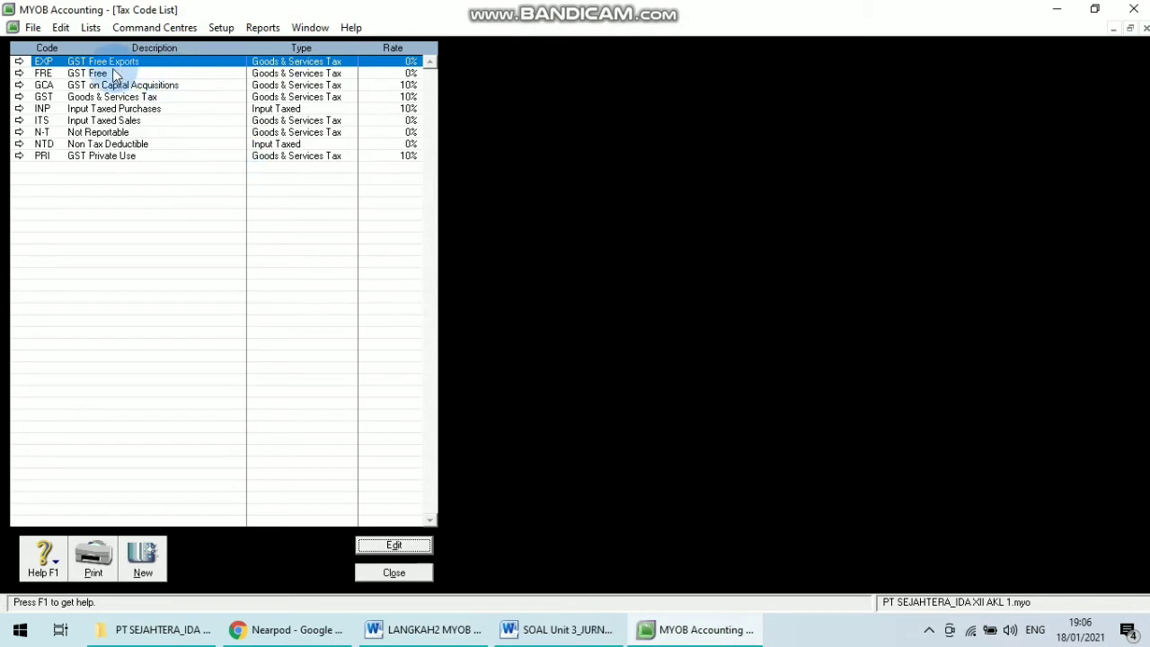
click(45, 76)
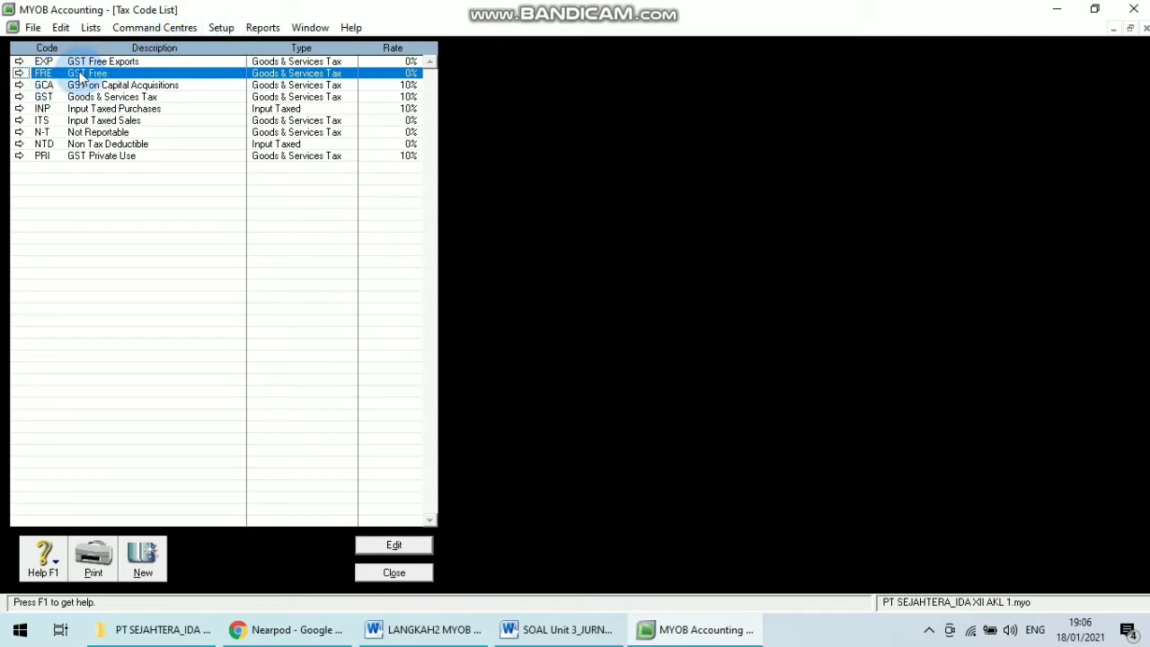
click(19, 74)
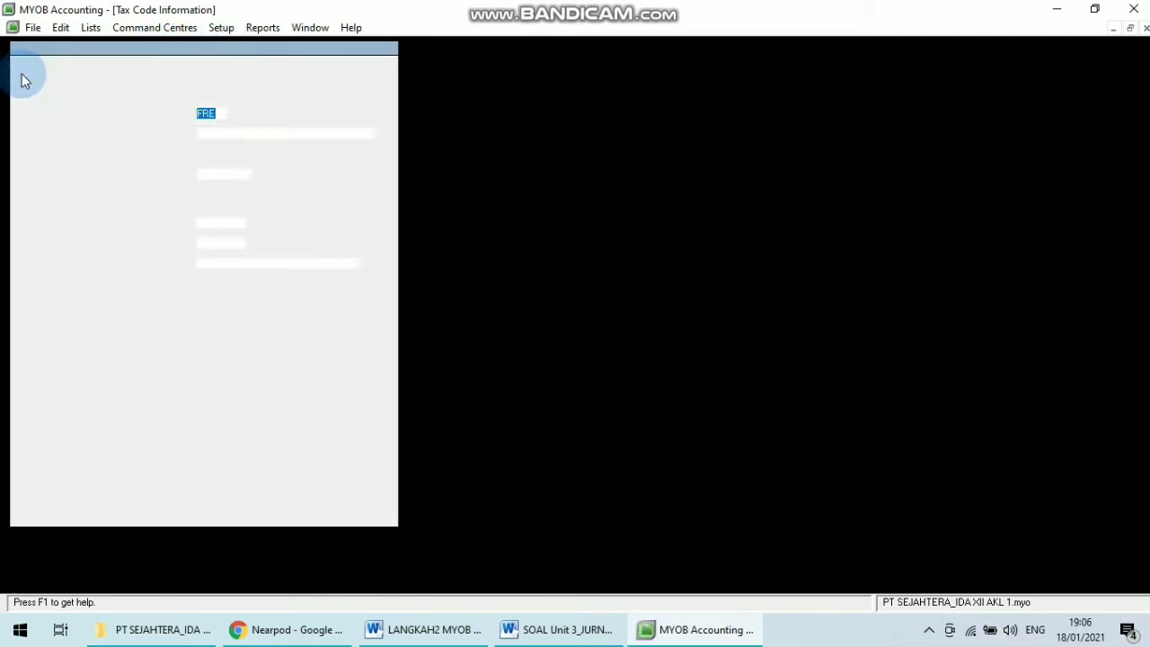
right_click(136, 171)
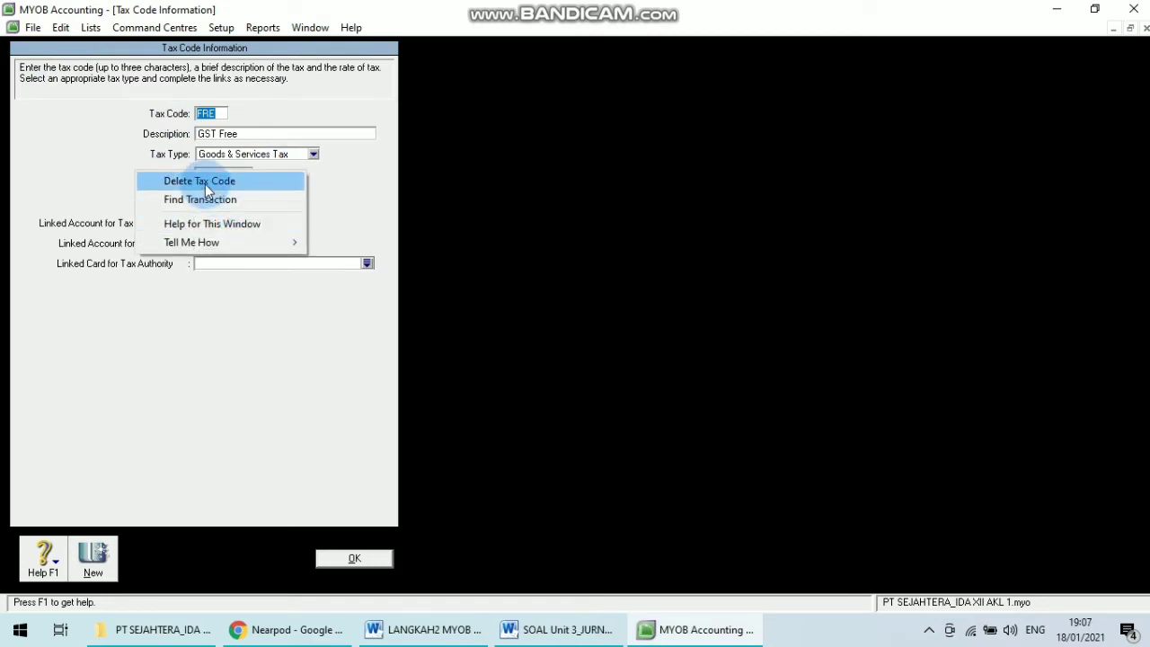
click(204, 181)
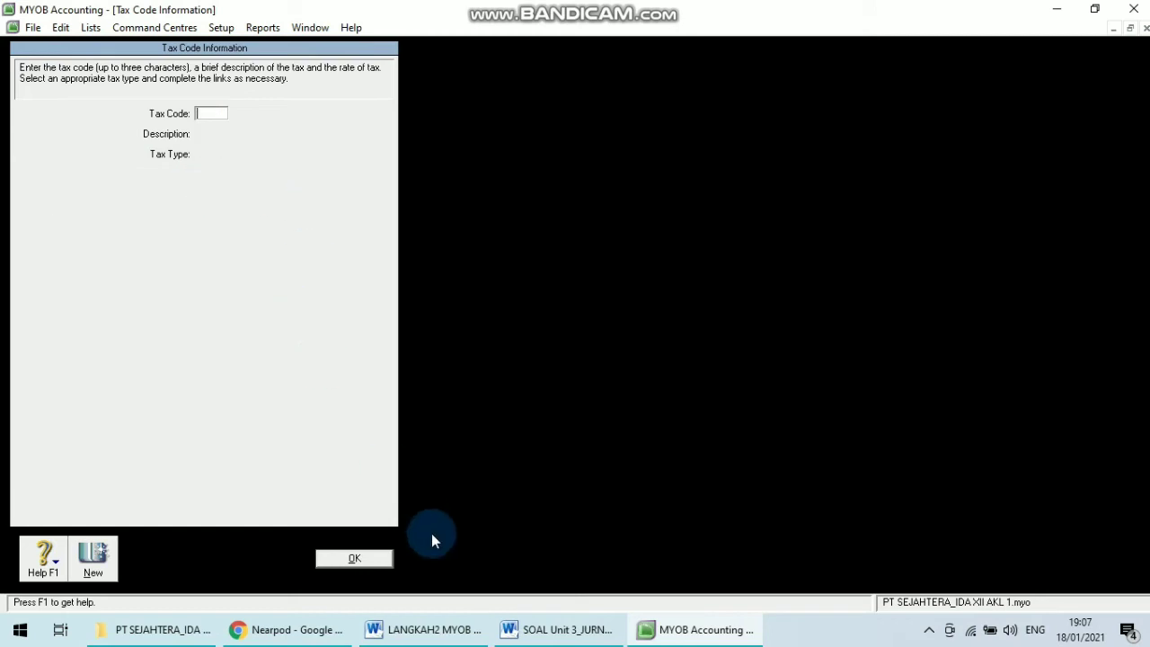
click(352, 558)
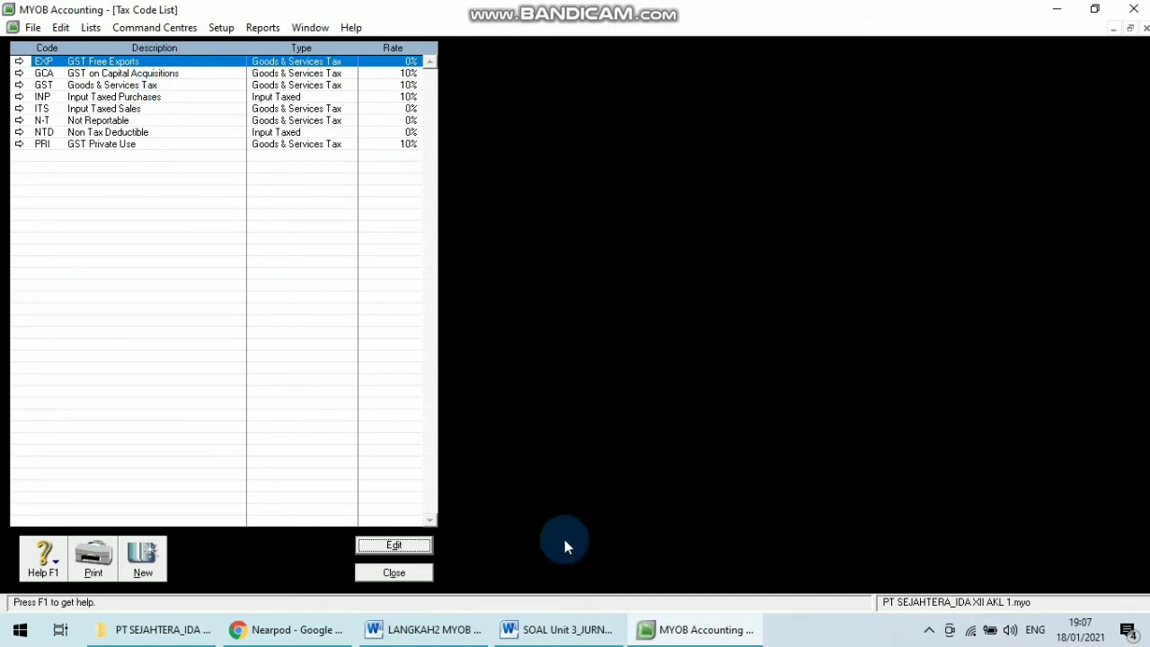
Review the GST edit instructions and the Value Added Tax account names in the question document.
click(562, 629)
click(396, 630)
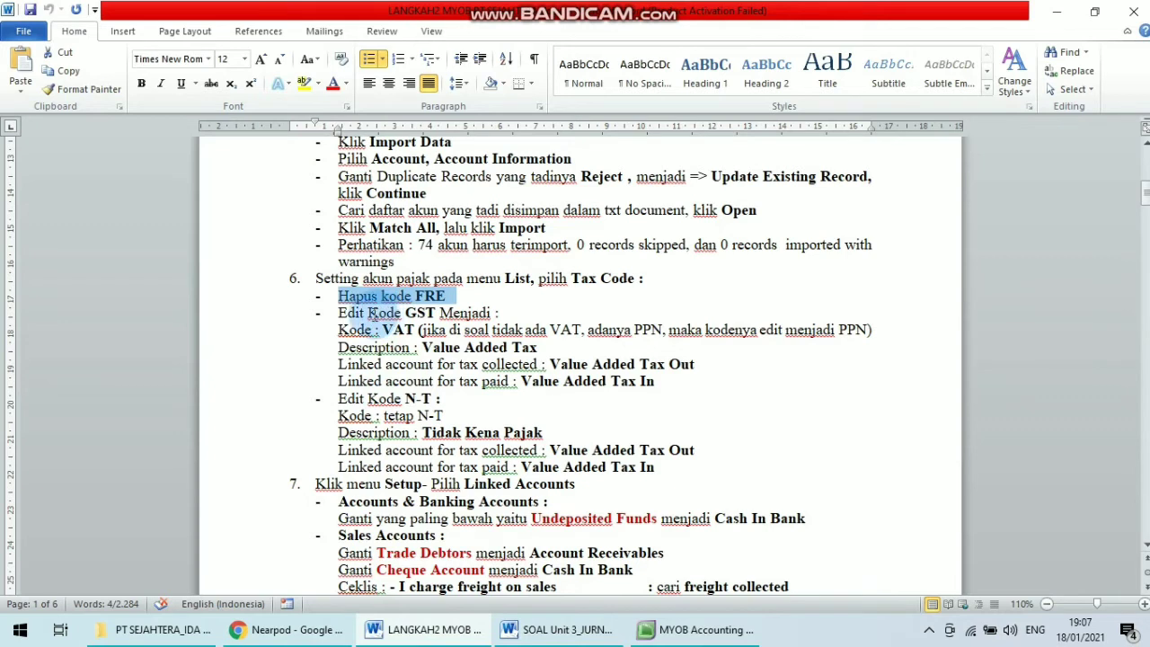
drag(372, 314, 495, 313)
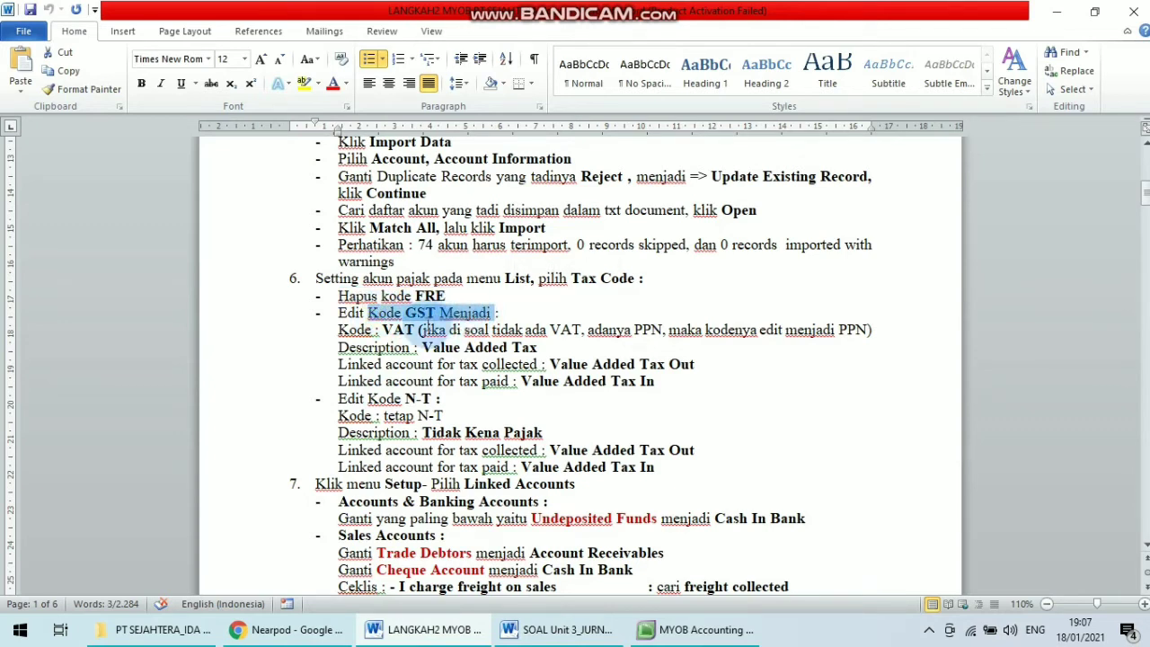
drag(381, 331, 551, 345)
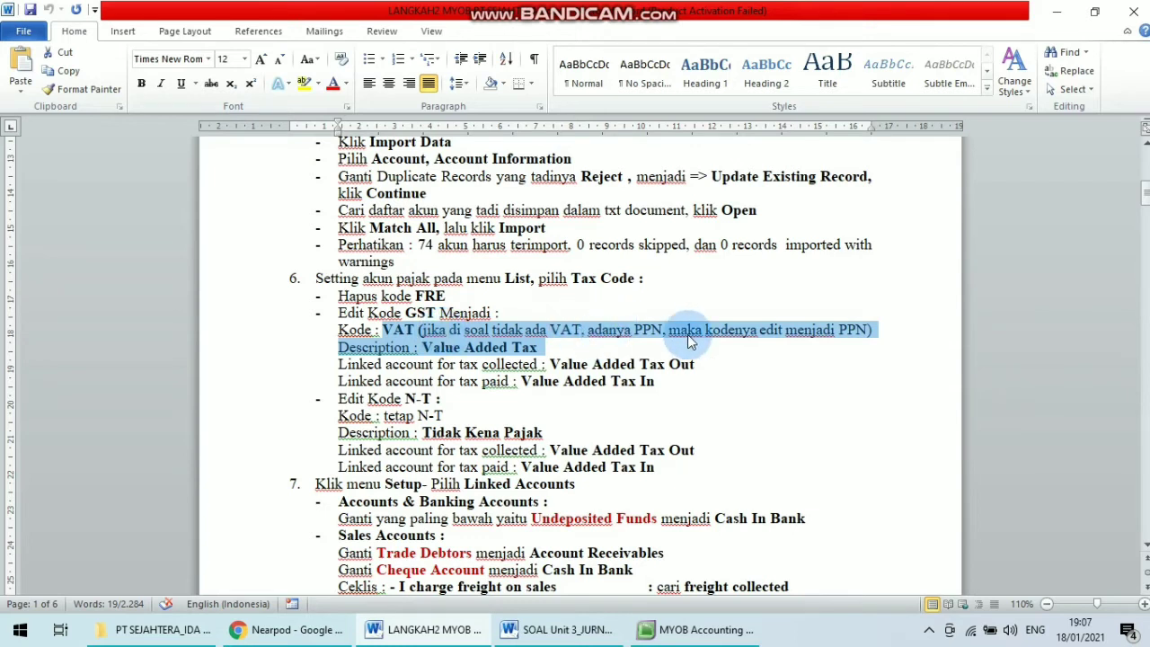
click(492, 331)
drag(441, 331, 870, 327)
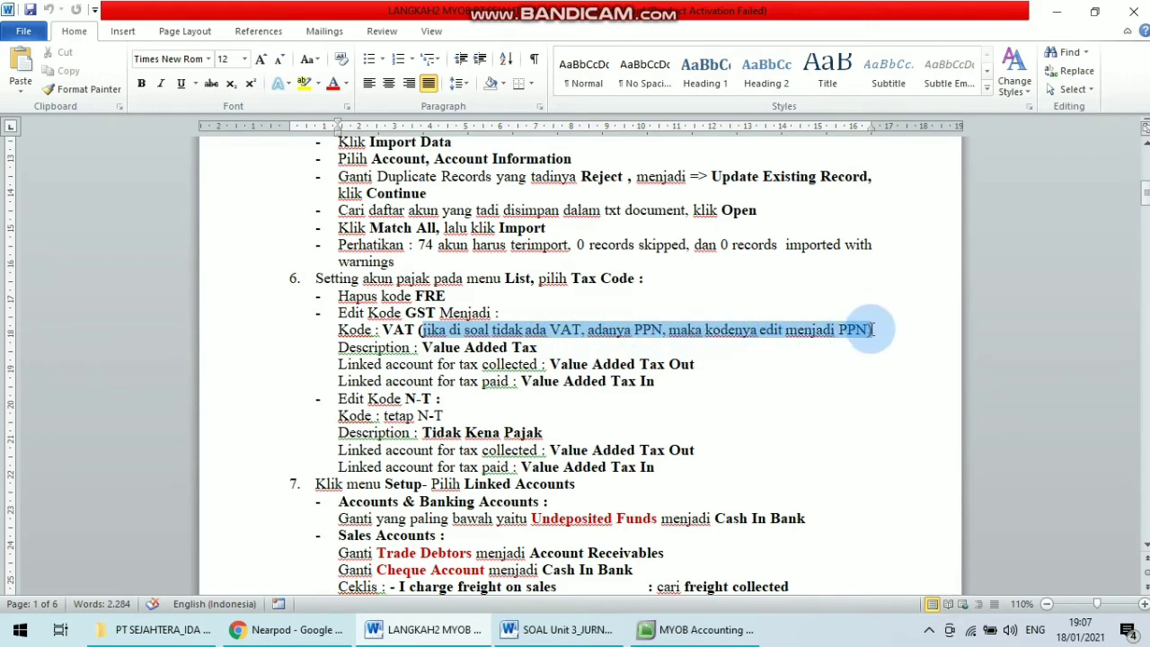
click(629, 329)
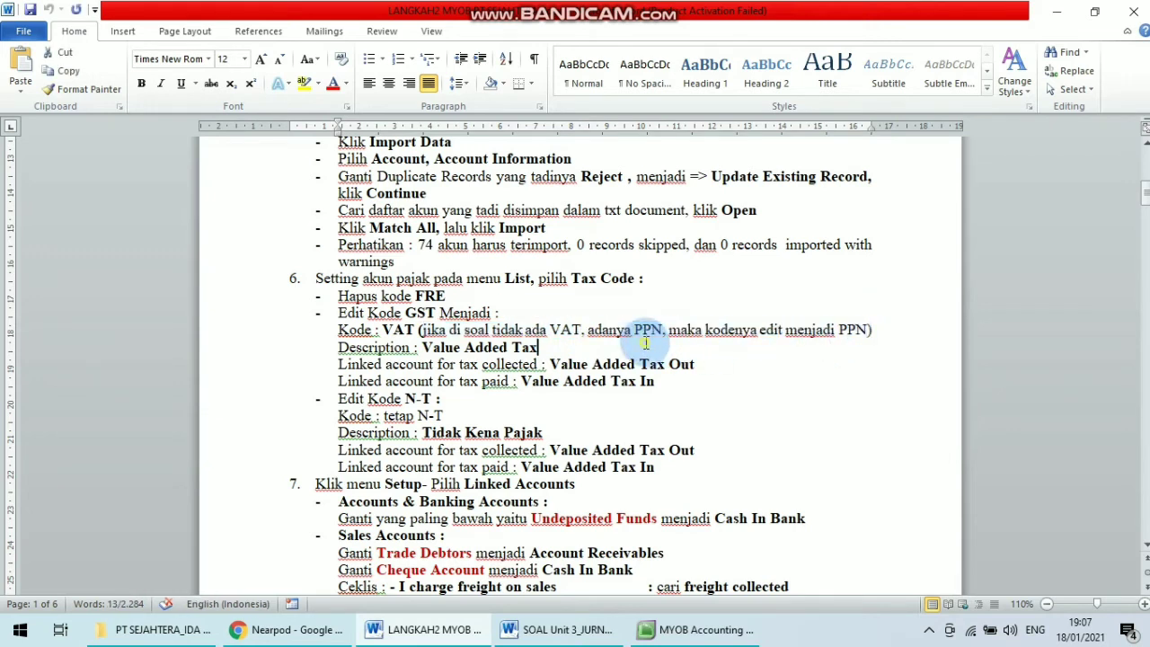
click(566, 629)
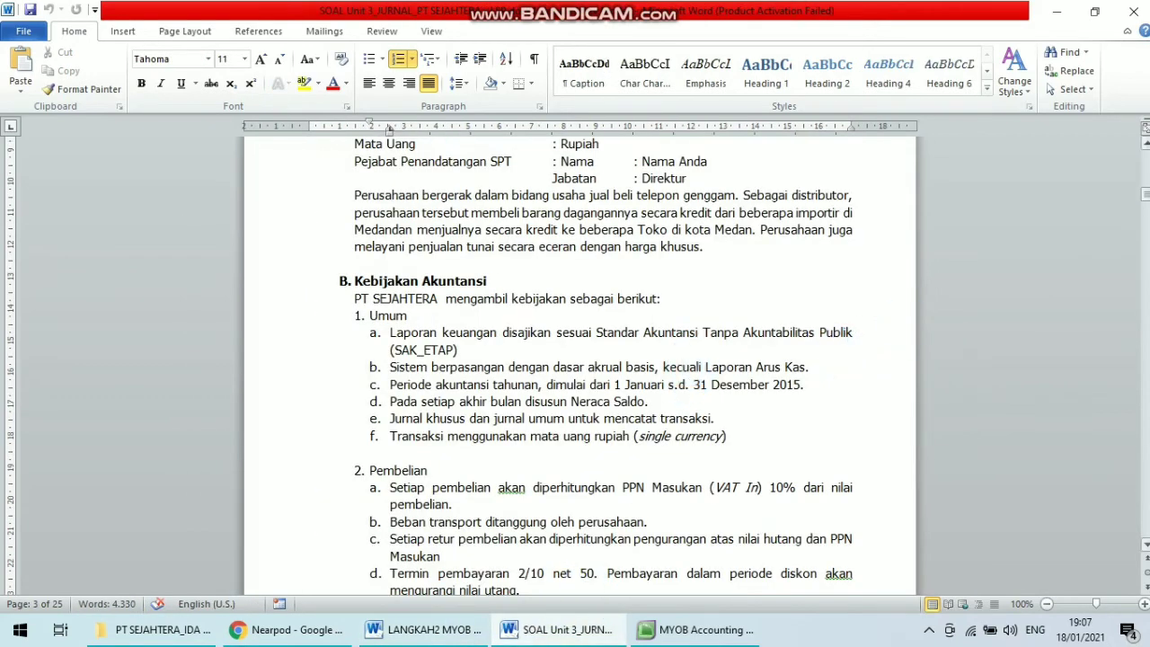
drag(1146, 194, 1147, 232)
drag(420, 440, 541, 446)
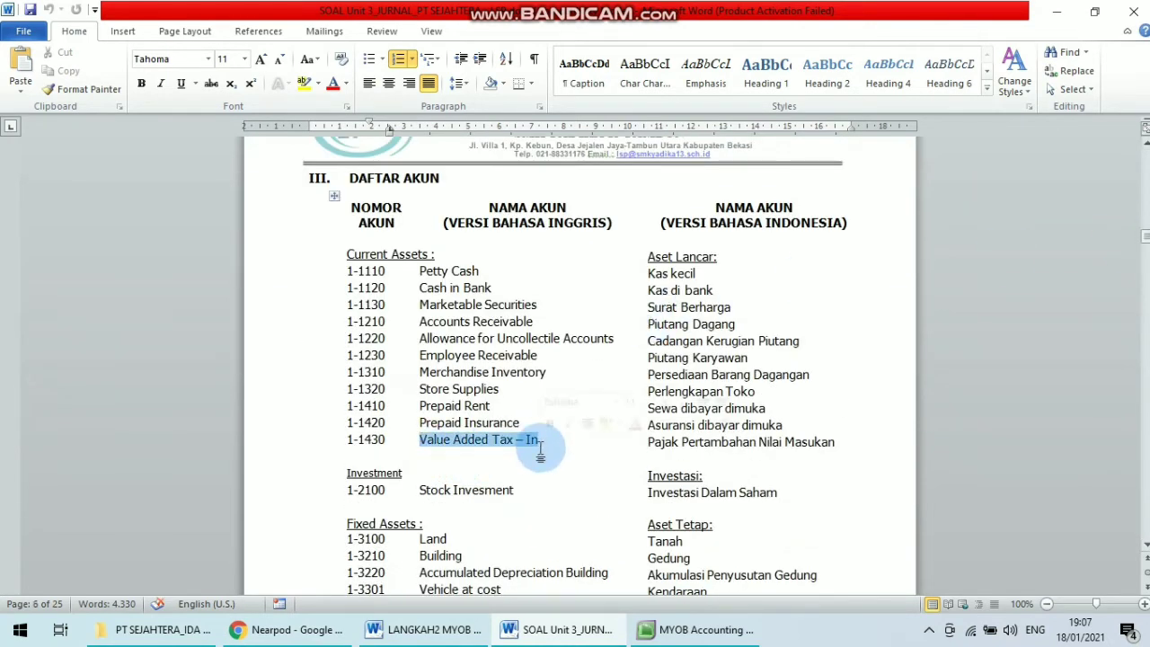
click(501, 542)
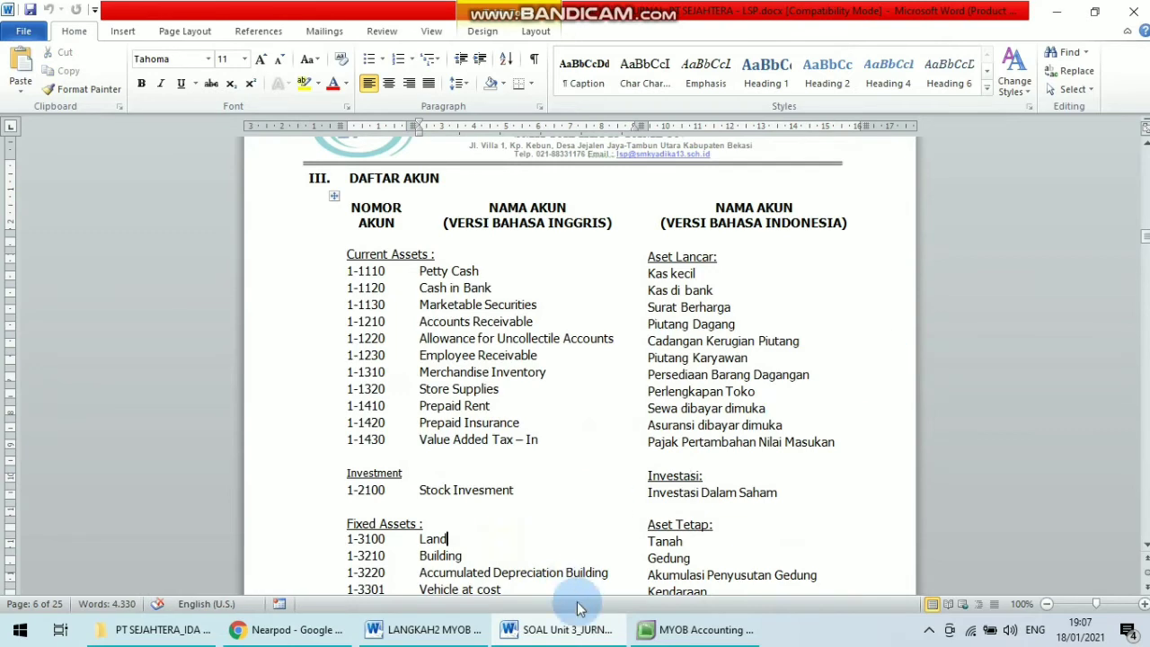
click(400, 632)
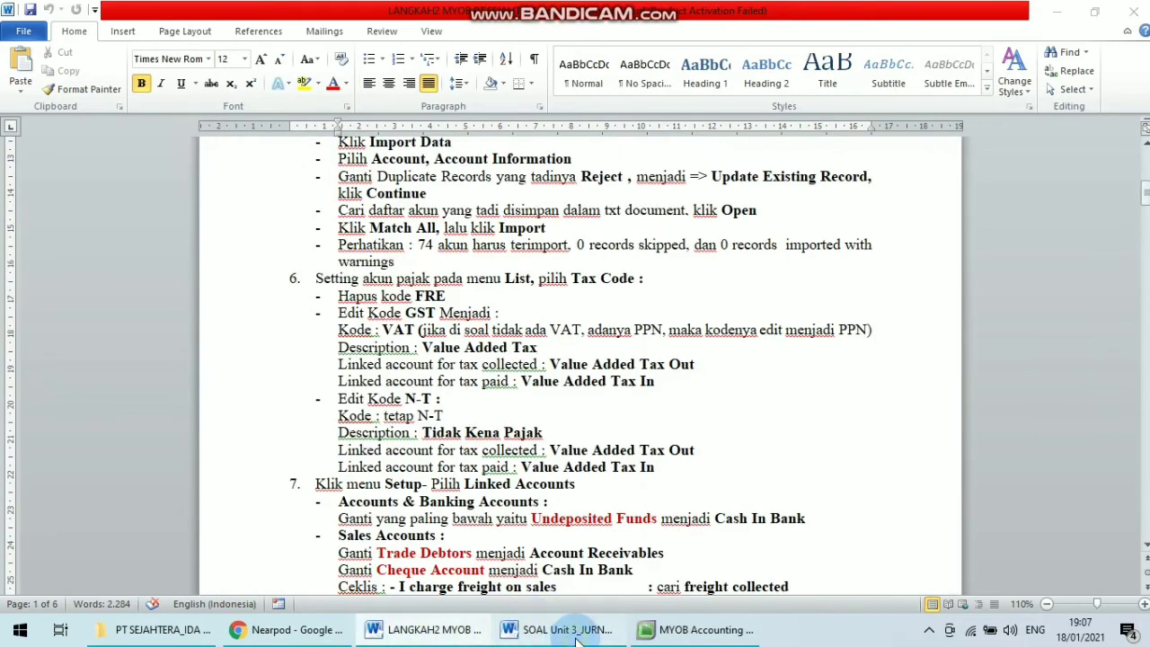
click(575, 634)
click(422, 630)
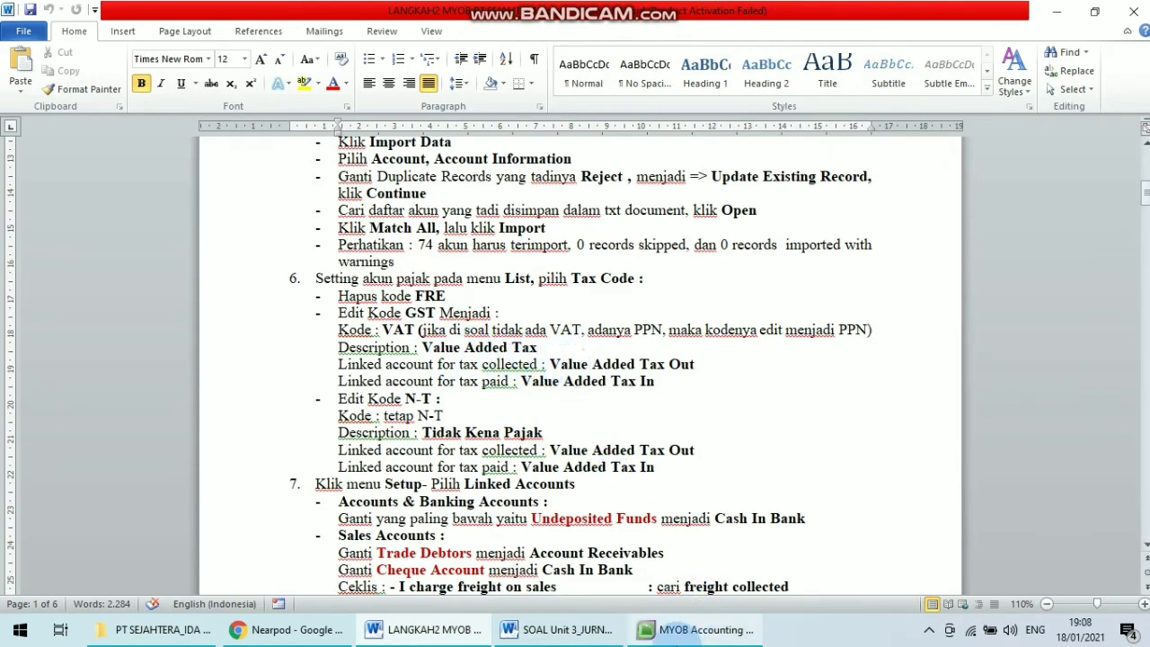
click(674, 629)
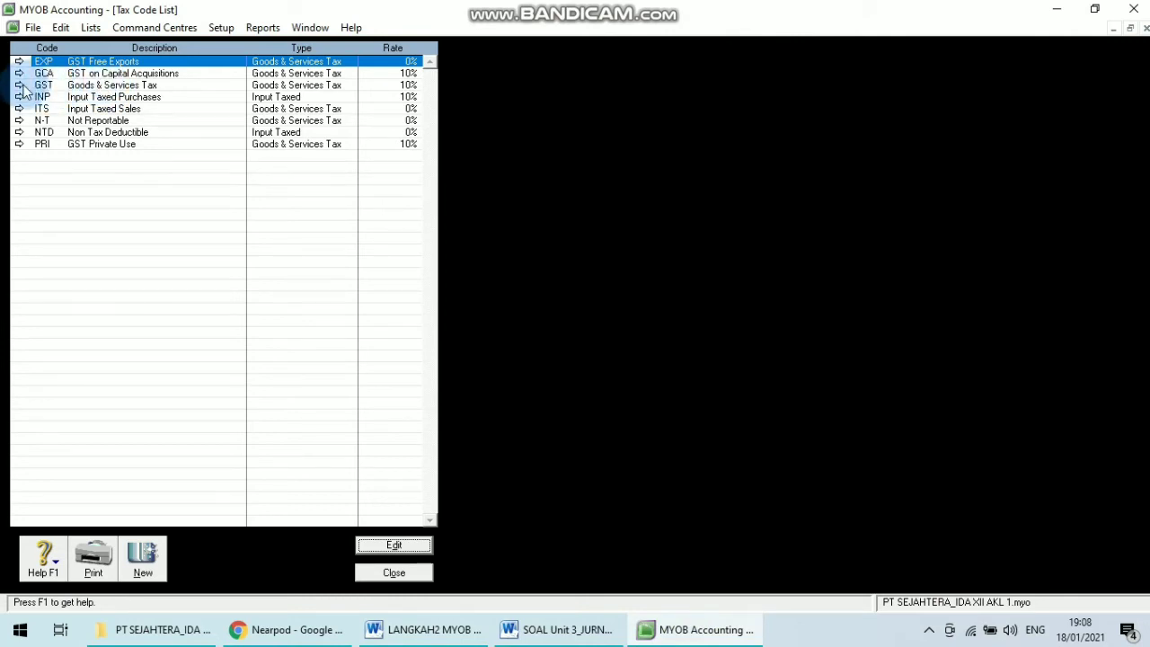
Open the GST tax code and change its code to VAT, checking the steps document.
click(19, 85)
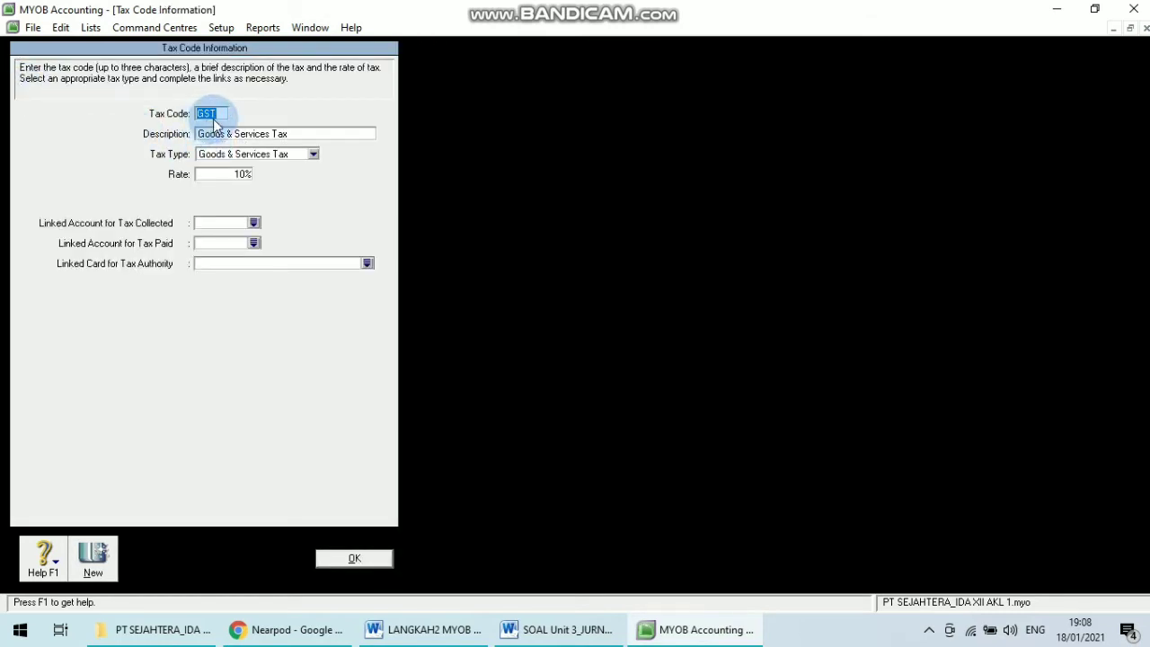
key(Caps_Lock)
text(VAT)
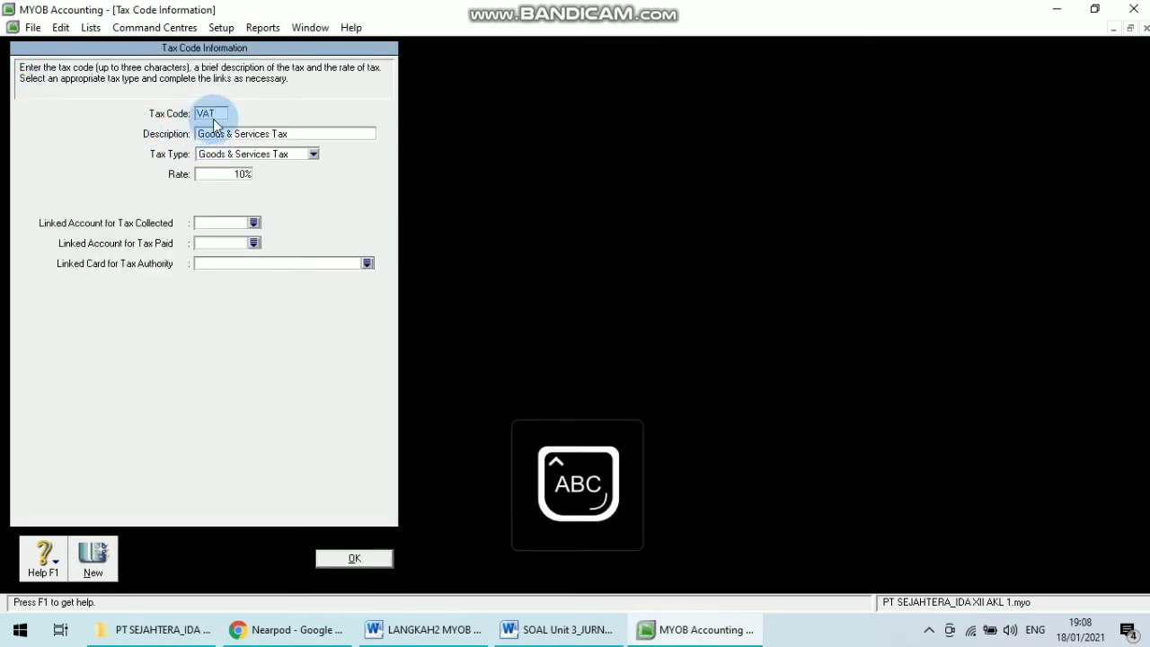
click(549, 631)
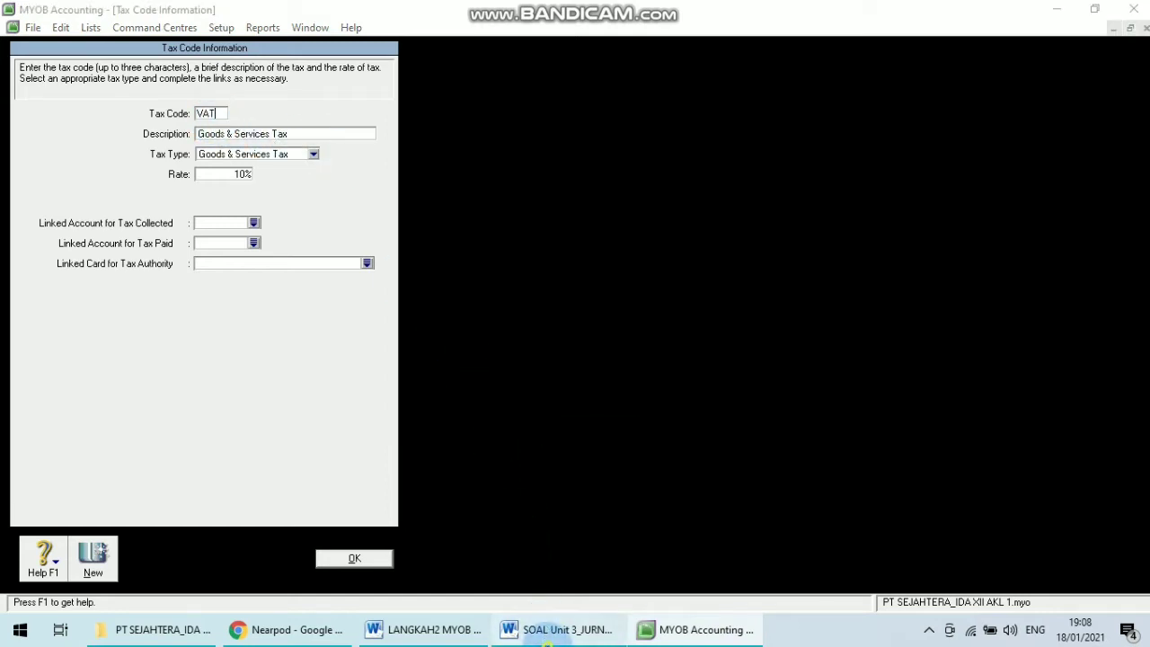
click(424, 630)
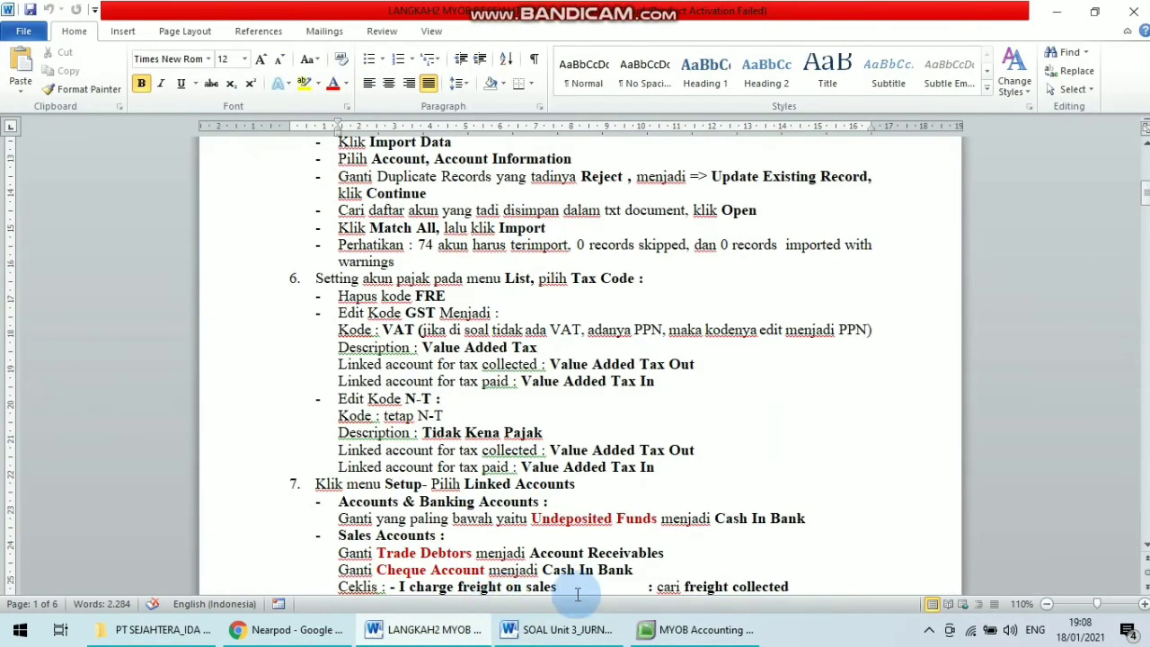
click(701, 630)
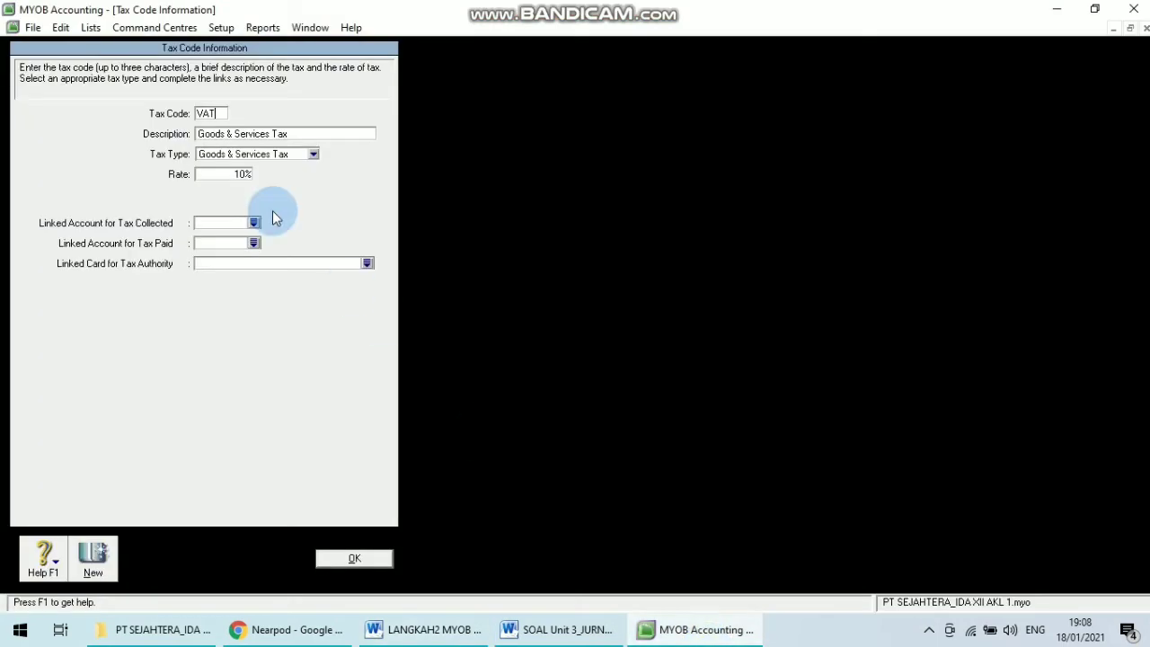
Set the VAT tax code's description to Value Added Tax.
click(299, 135)
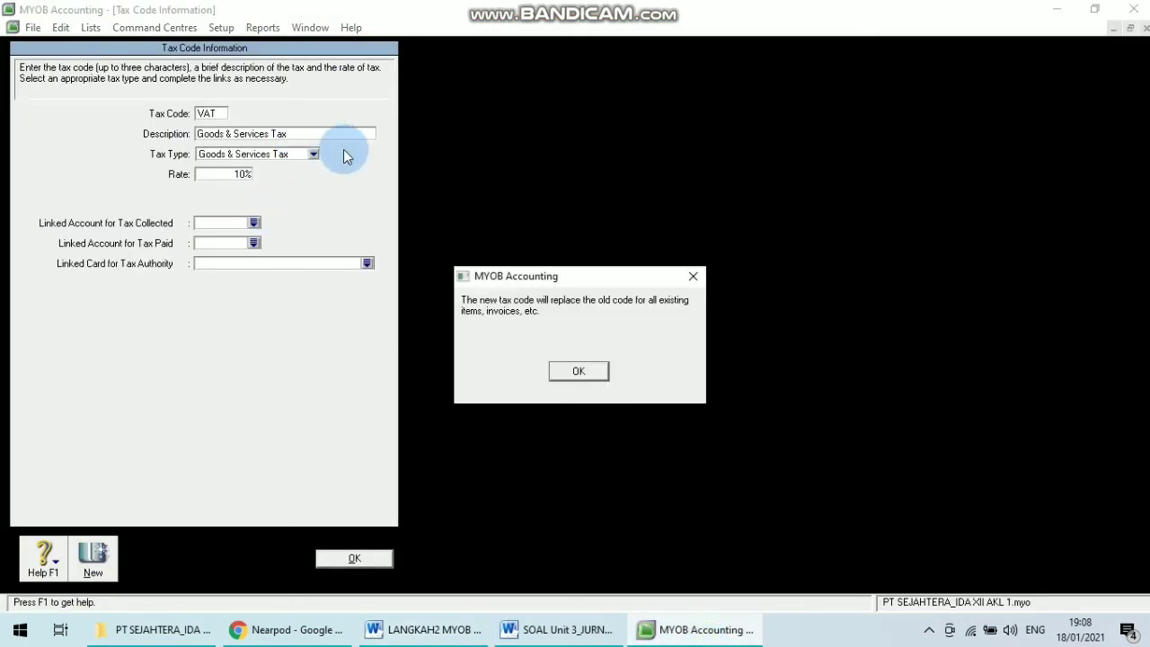
click(688, 273)
text(V)
key(Caps_Lock)
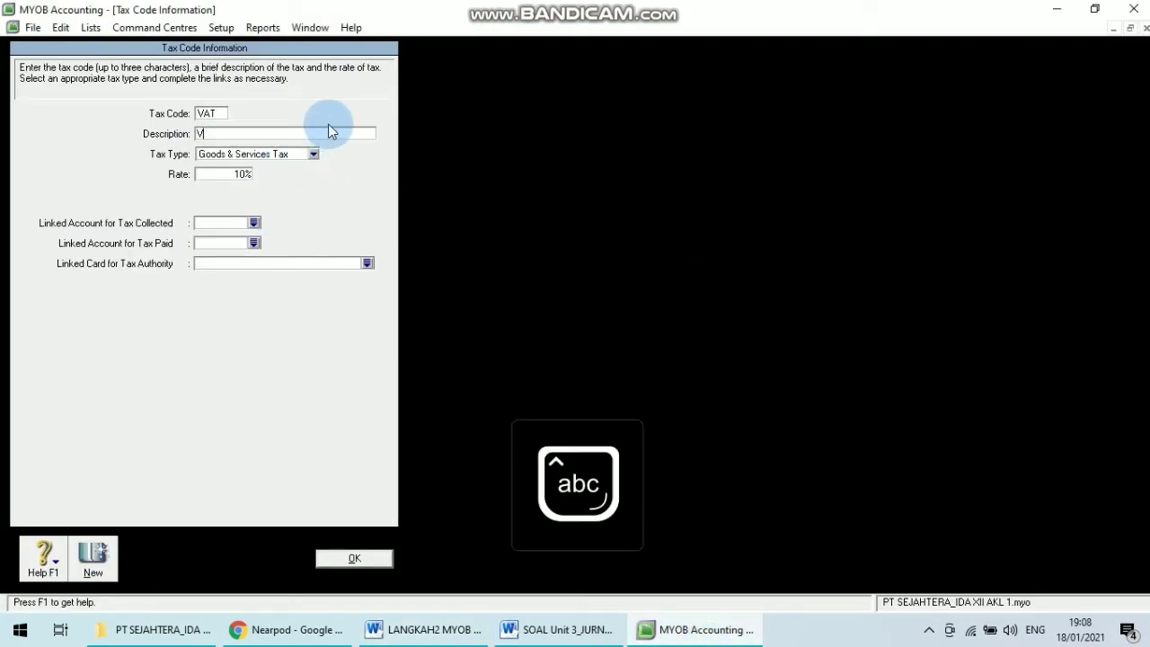
text(alue)
key(Caps_Lock)
text(A)
key(Caps_Lock)
text(dded)
key(Caps_Lock)
text(T)
key(Caps_Lock)
text(ax)
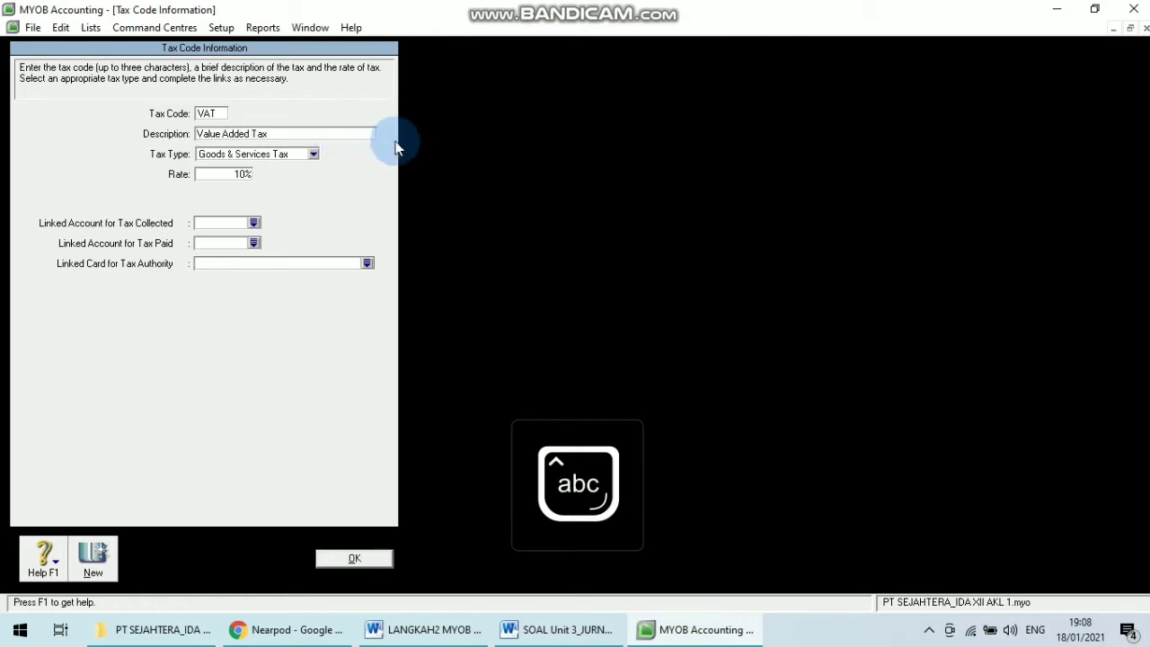
Link account 2-1213 Value Added Taxes Out as the VAT code's account for tax collected.
mouse_move(683, 9)
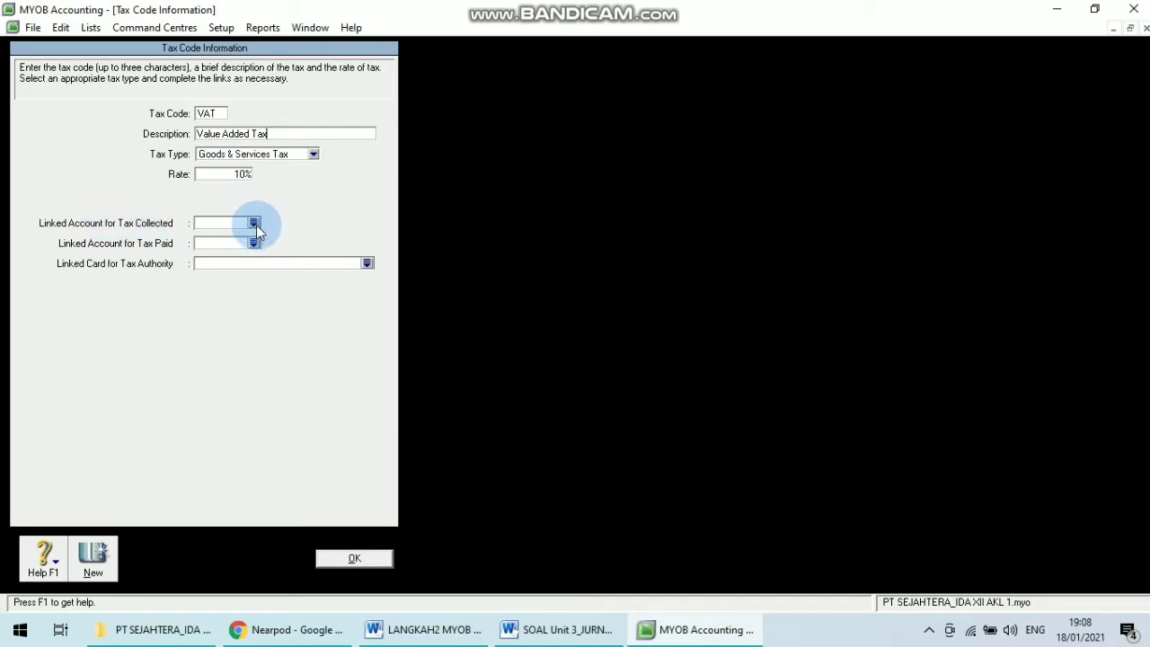
click(422, 629)
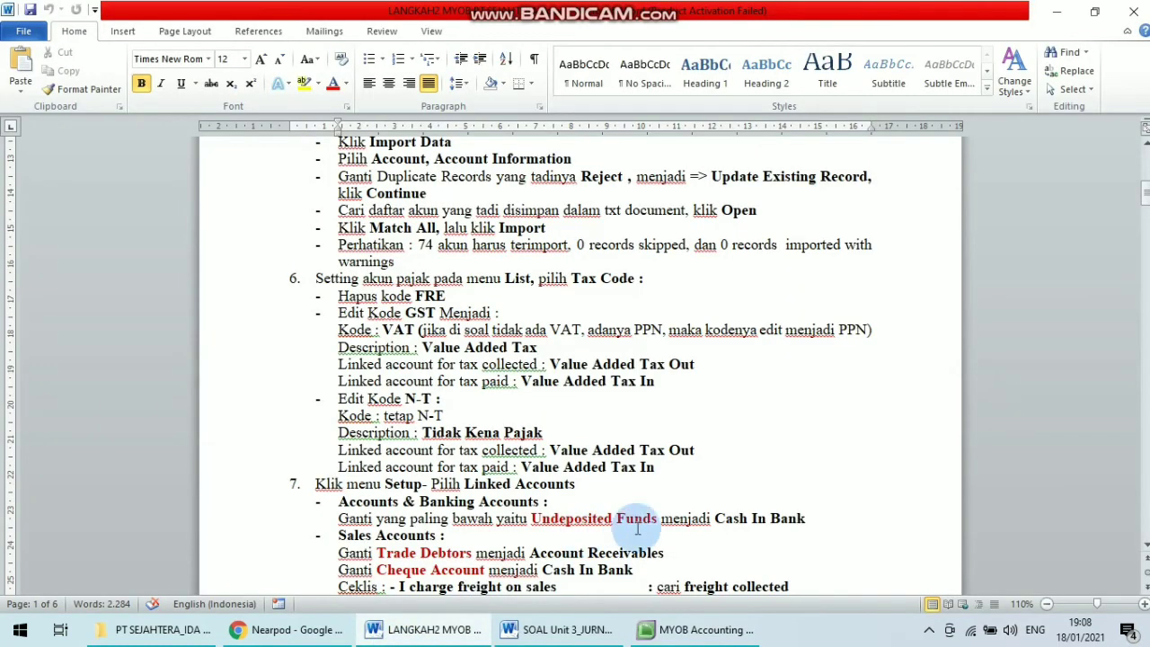
double_click(357, 364)
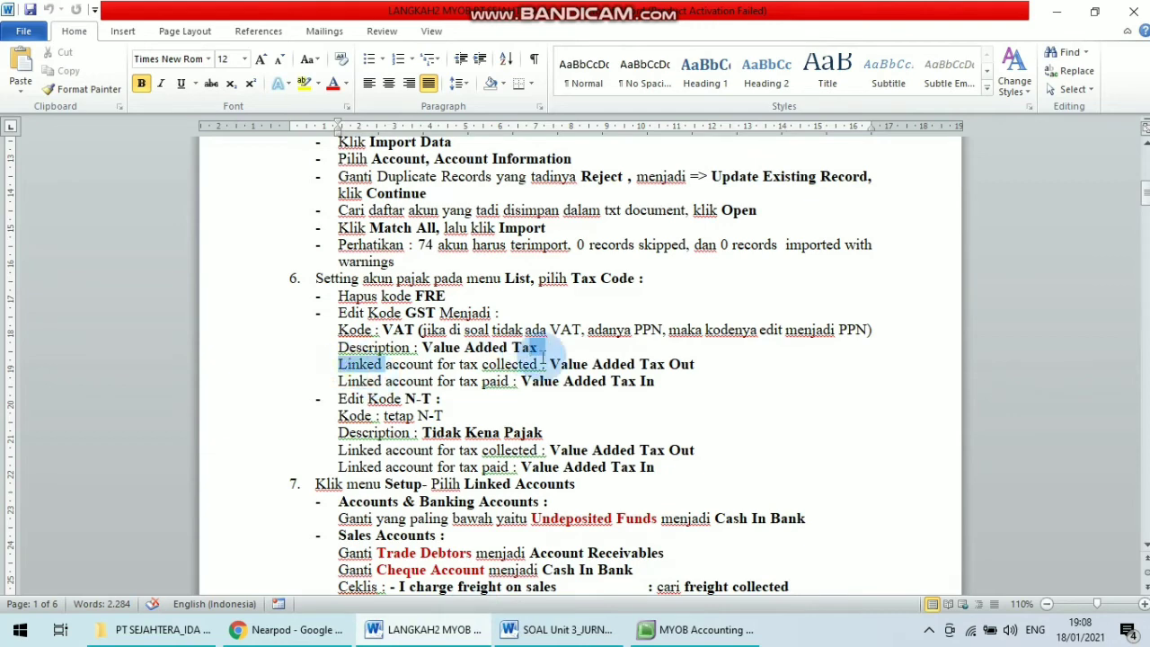
drag(543, 357, 549, 365)
click(697, 629)
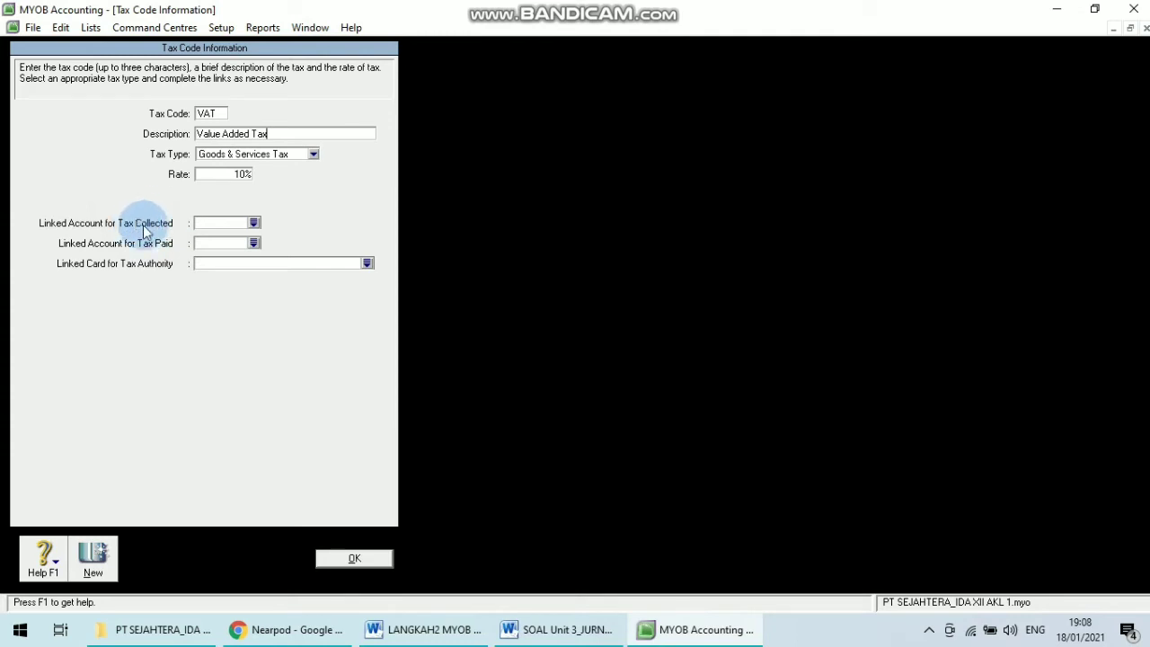
click(258, 224)
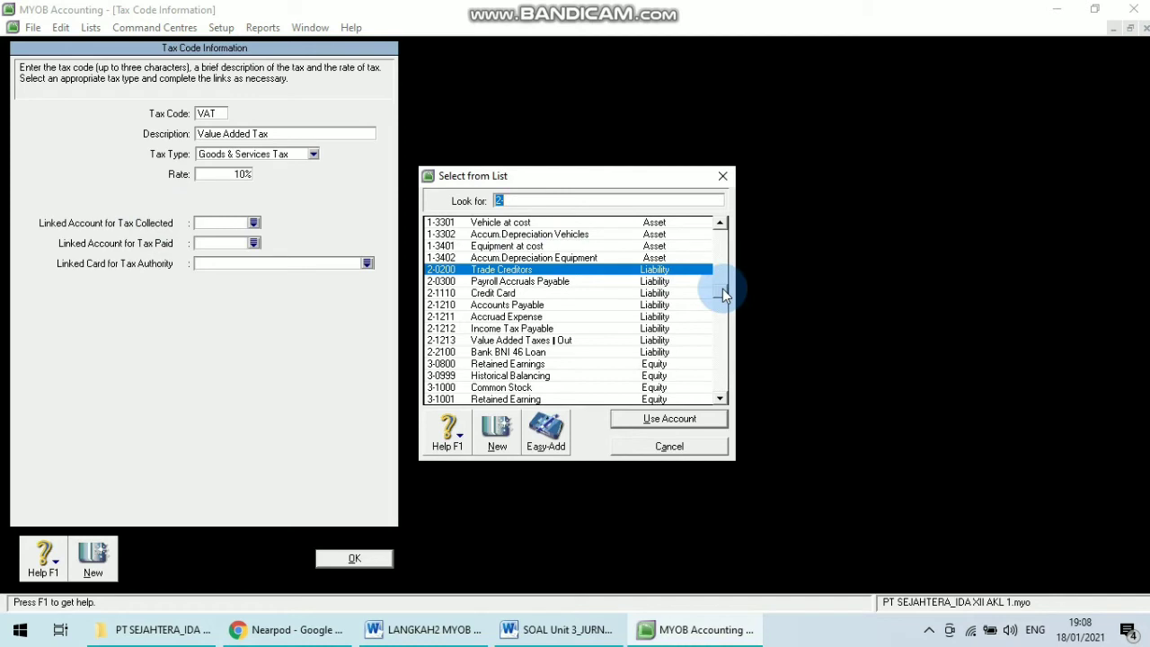
click(558, 345)
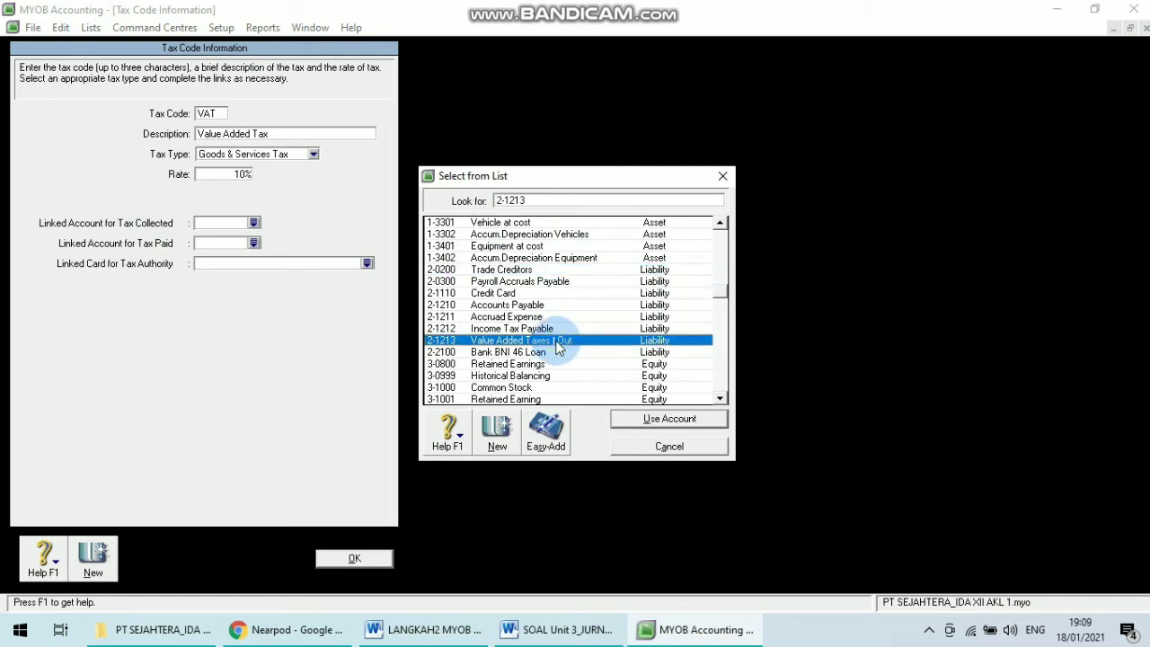
click(645, 419)
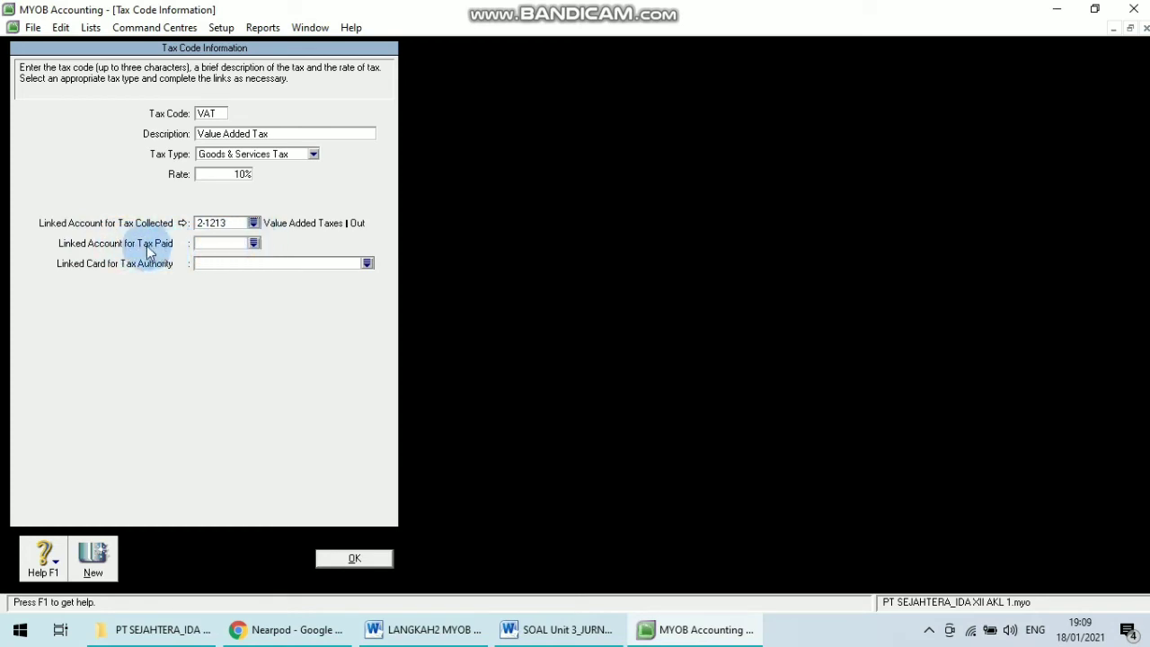
Link account 1-1430 Value Added Tax In as the account for tax paid and save the VAT code.
click(255, 244)
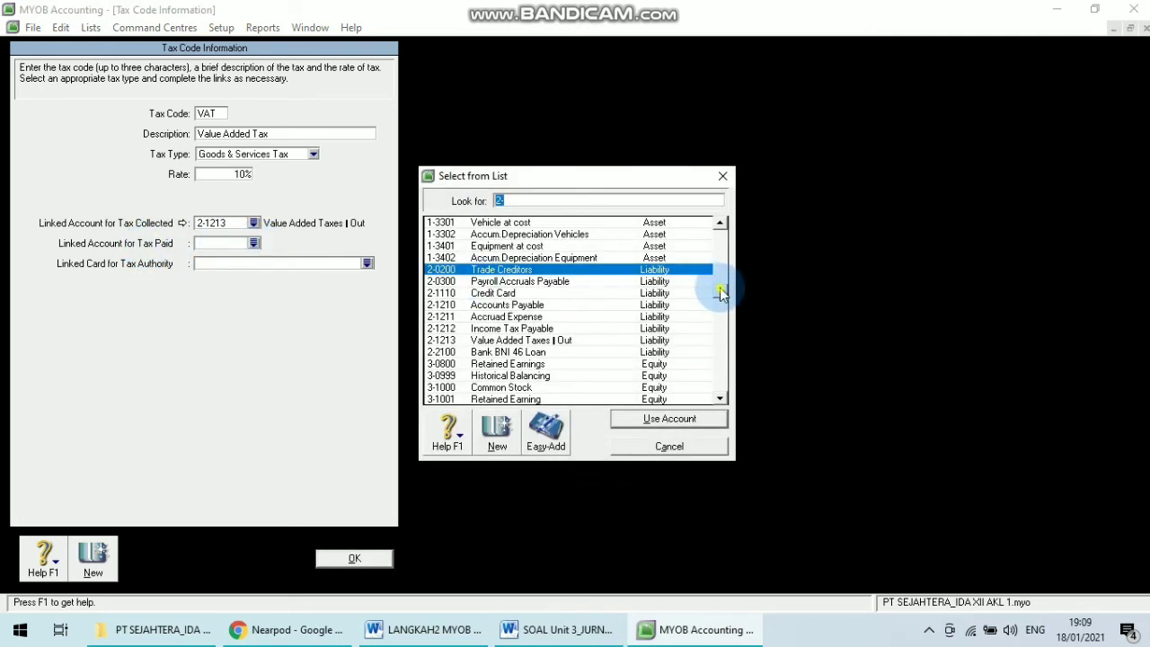
drag(721, 293, 714, 249)
click(545, 345)
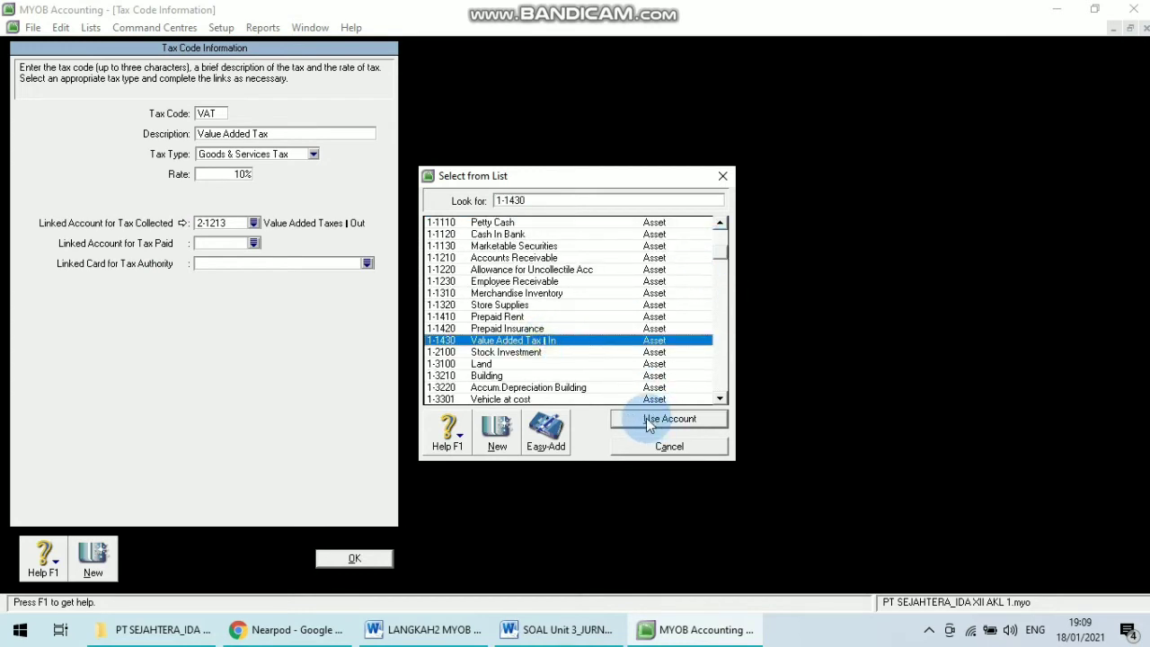
click(646, 418)
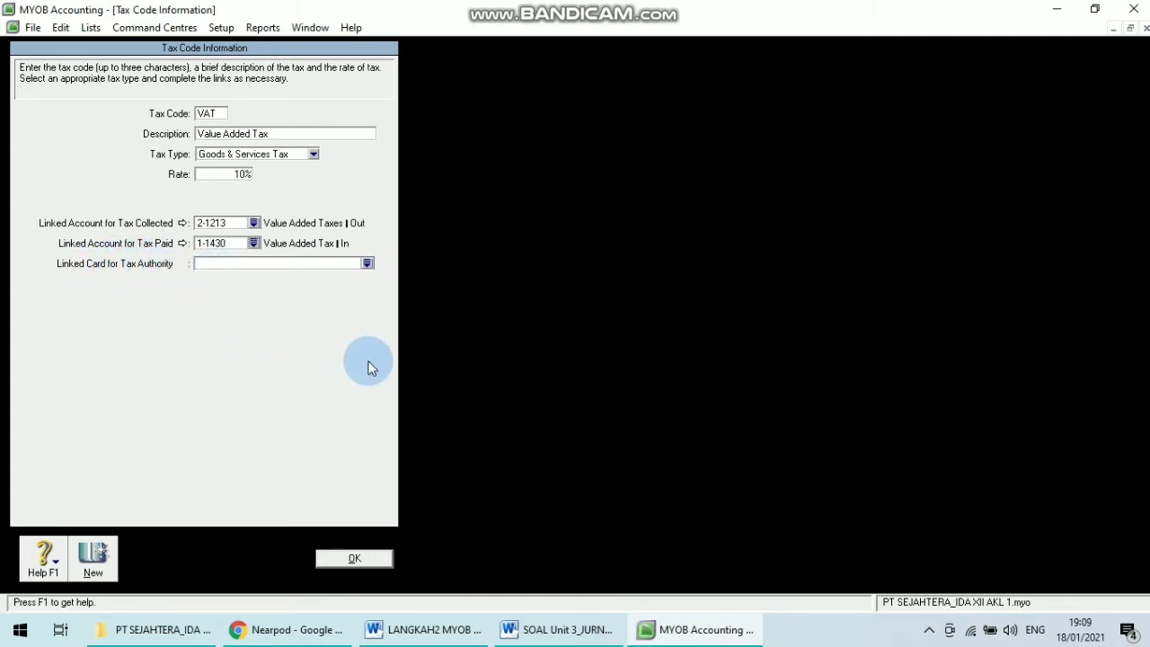
click(357, 558)
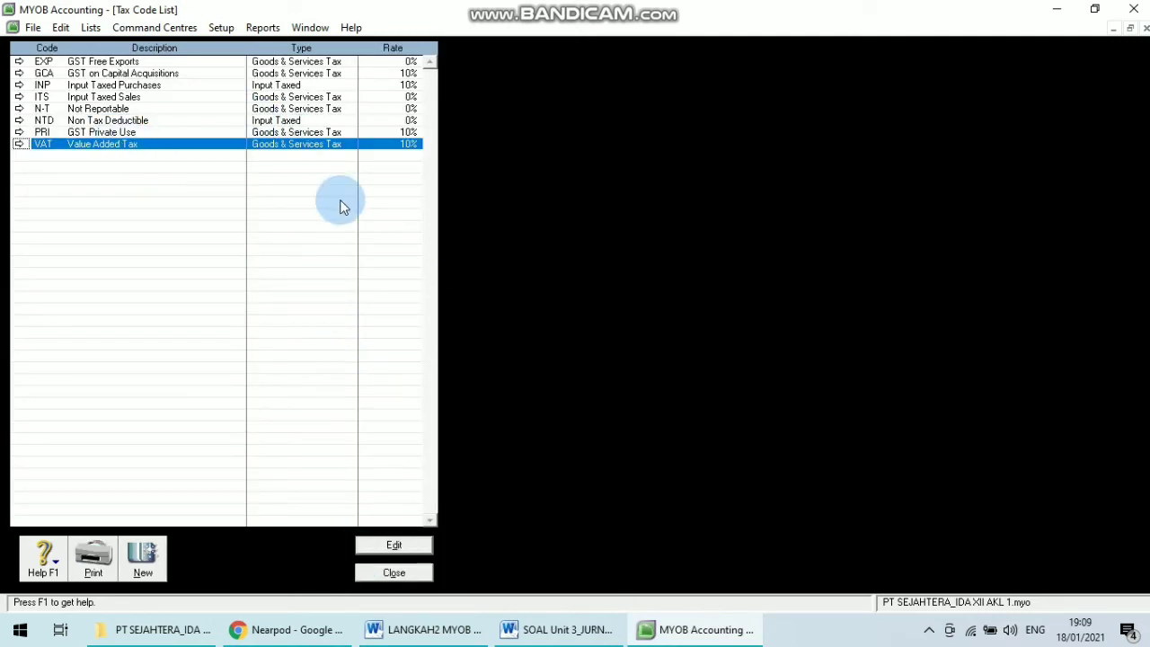
Open the N-T tax code for editing, checking its instructions in the steps document.
click(592, 622)
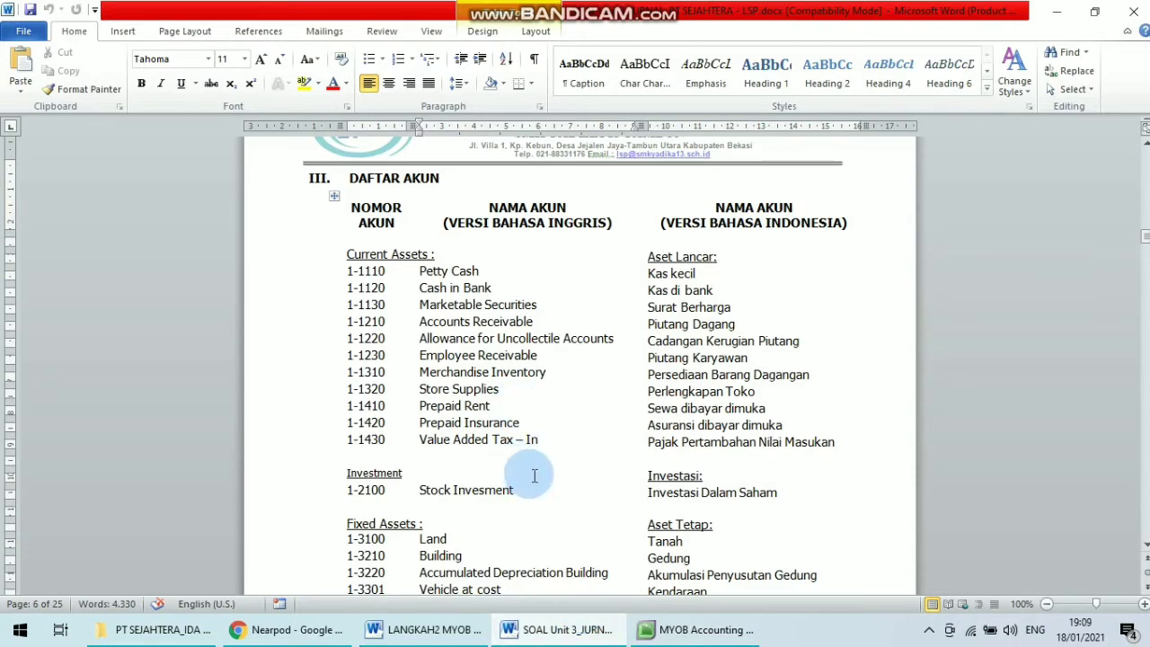
click(431, 629)
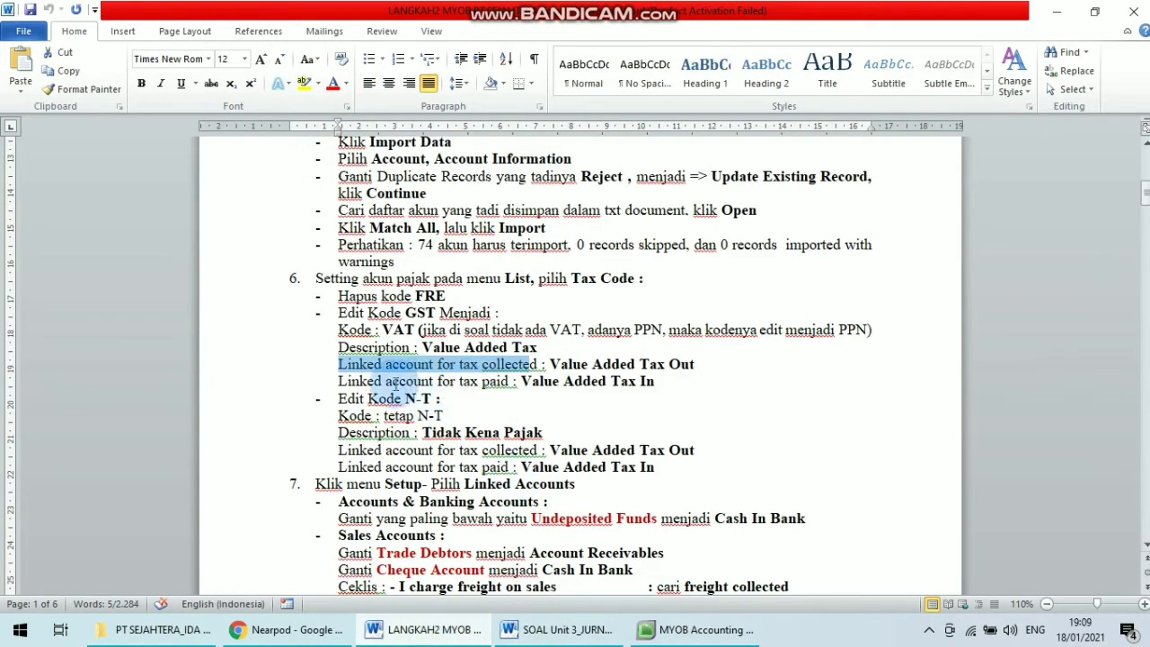
drag(339, 400, 433, 400)
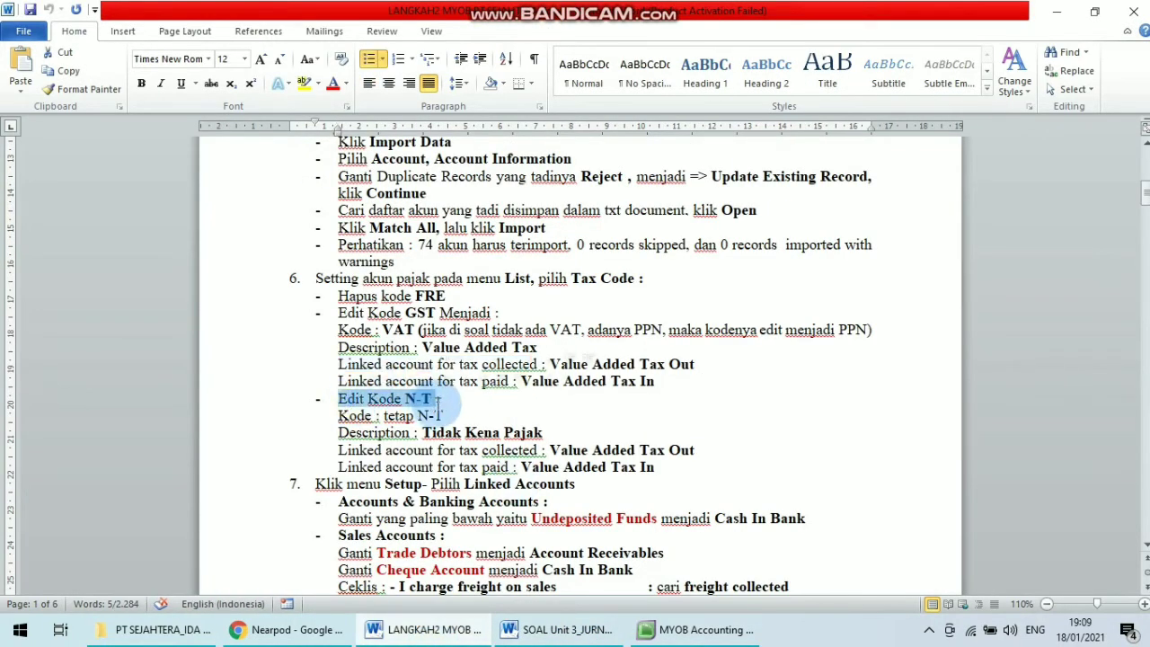
click(687, 630)
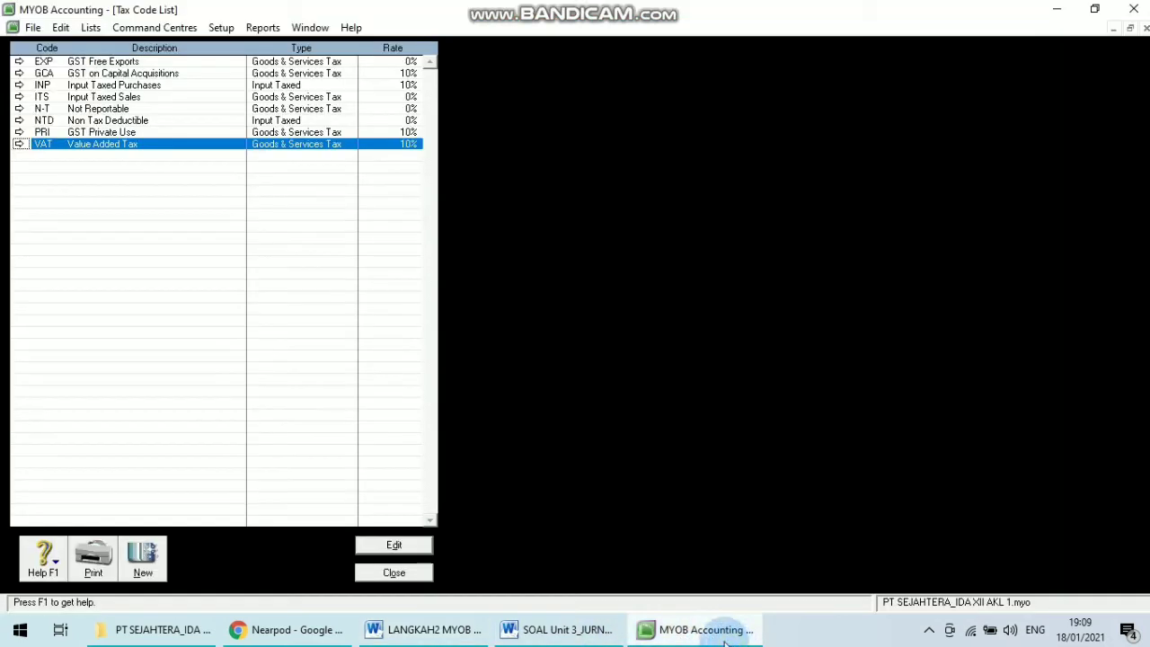
click(18, 110)
click(557, 630)
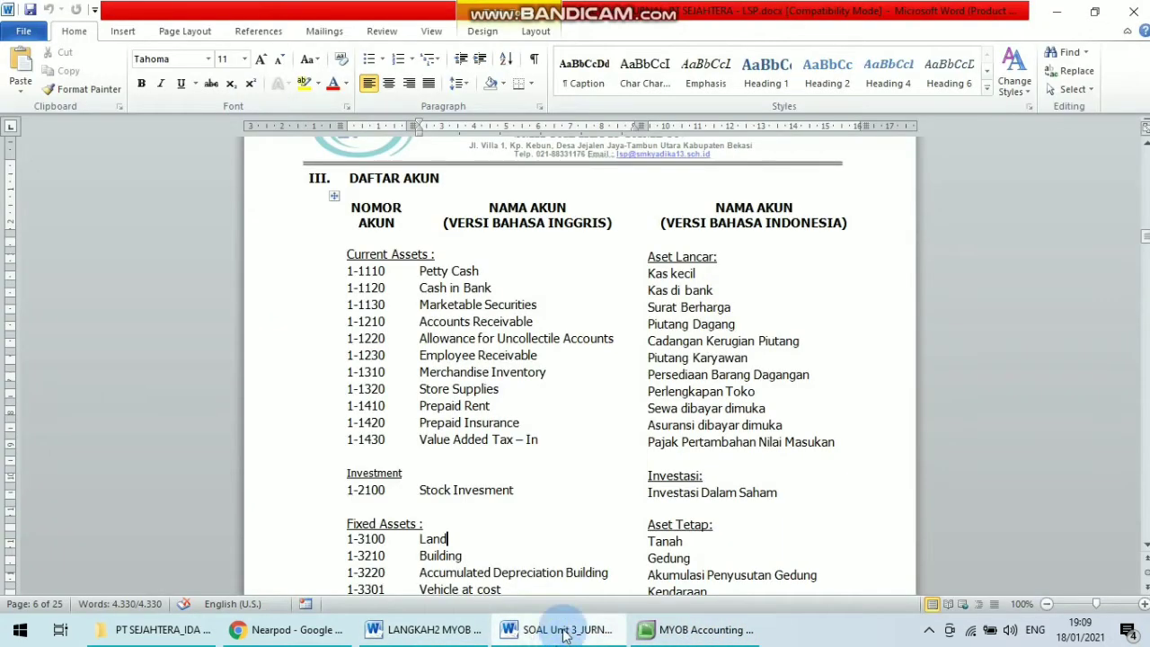
click(426, 629)
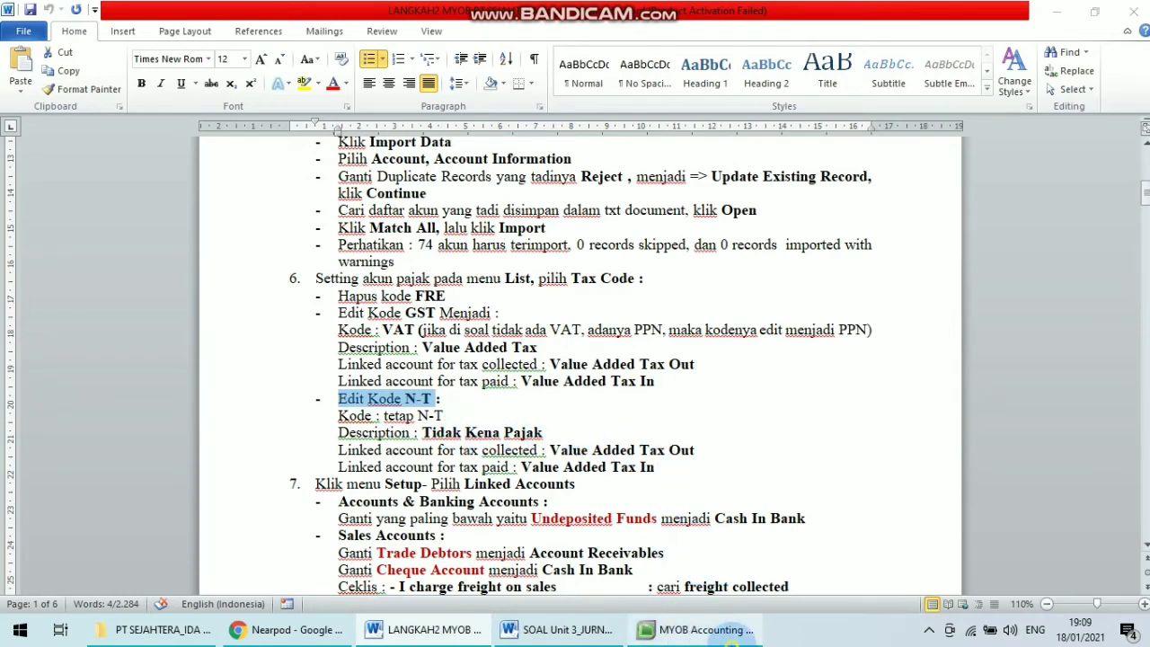
Set the N-T tax code's description to Tidak Kena Pajak.
click(705, 629)
key(Caps_Lock)
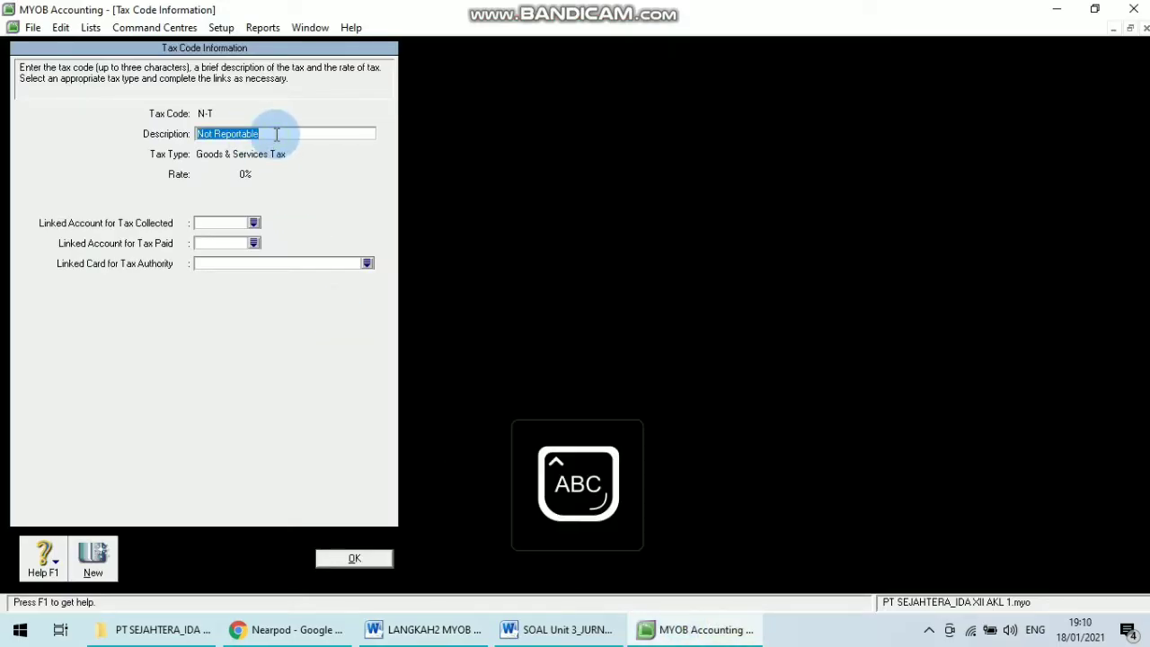
text(T)
key(Caps_Lock)
text(idak Kdna)
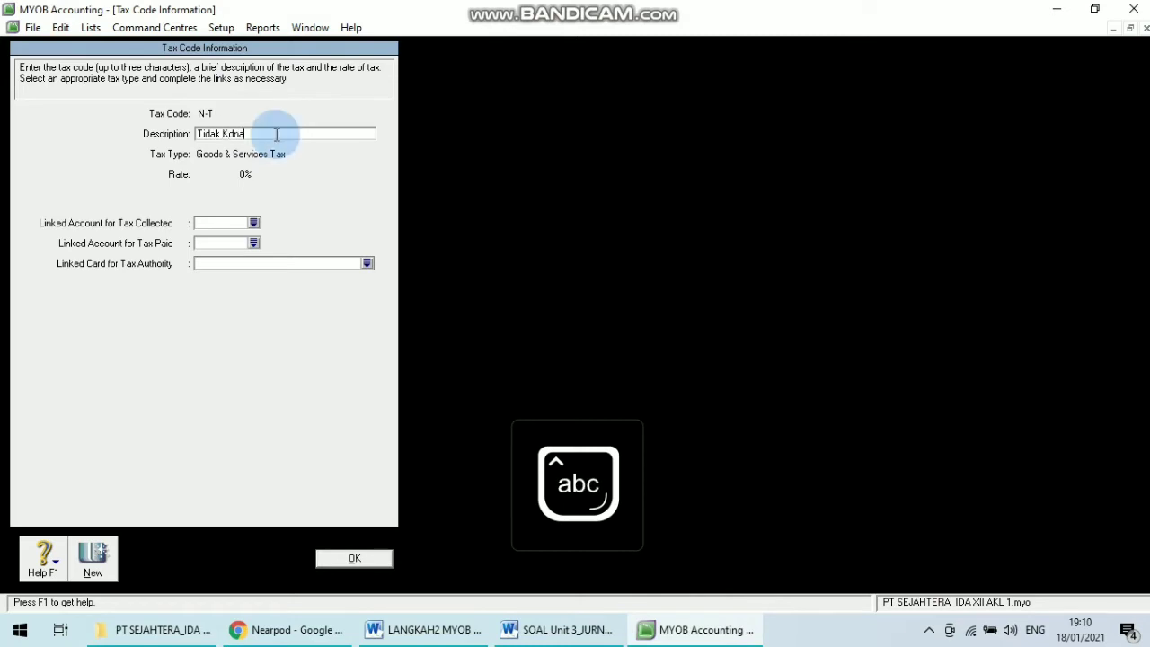
key(BackSpace)
key(BackSpace)
key(BackSpace)
text(ea)
key(Caps_Lock)
text(Pajak)
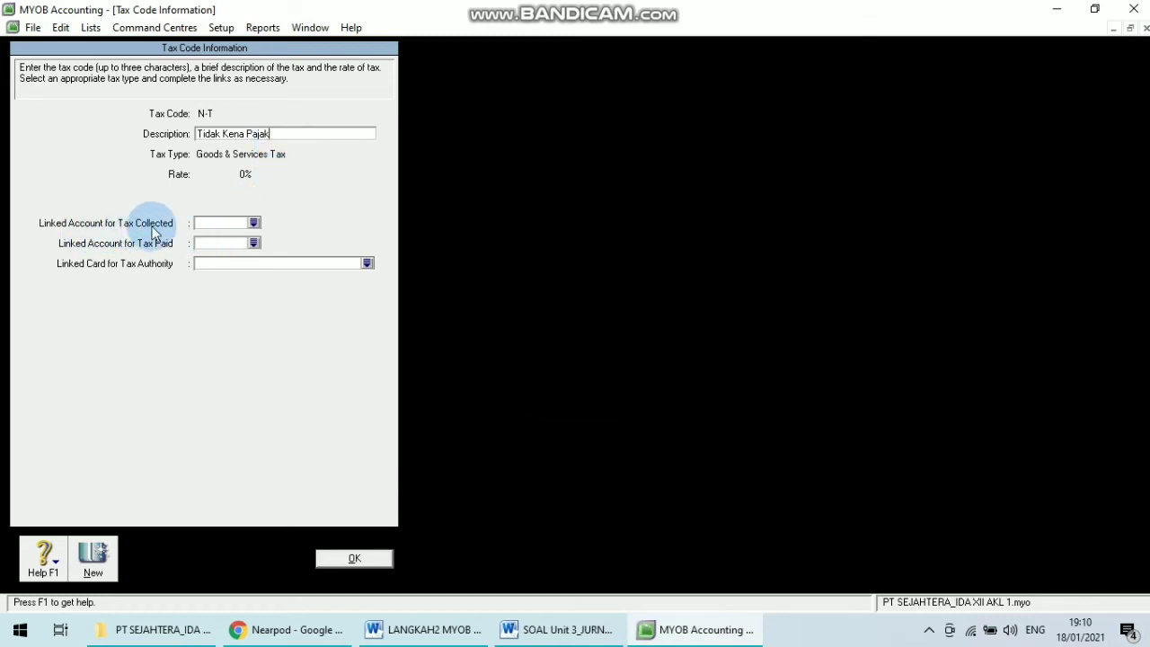
Link account 2-1213 Value Added Taxes Out as the N-T code's account for tax collected.
click(256, 224)
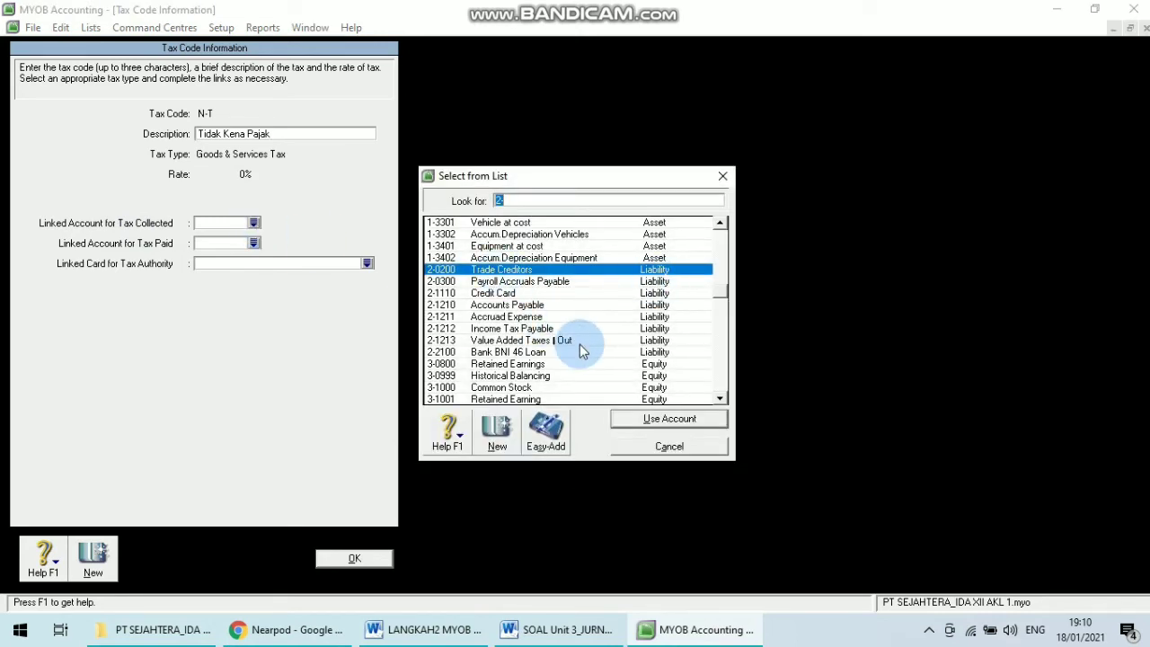
click(548, 343)
double_click(549, 350)
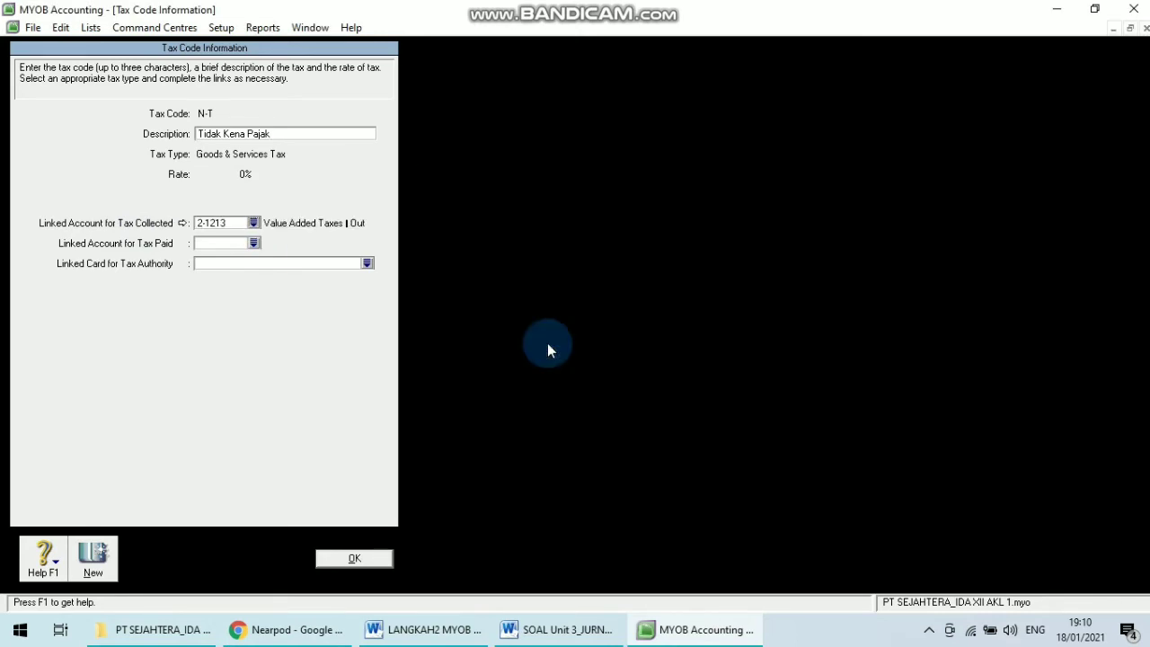
Link account 1-1430 Value Added Tax In as the tax paid account, save the N-T code and close the list.
click(257, 243)
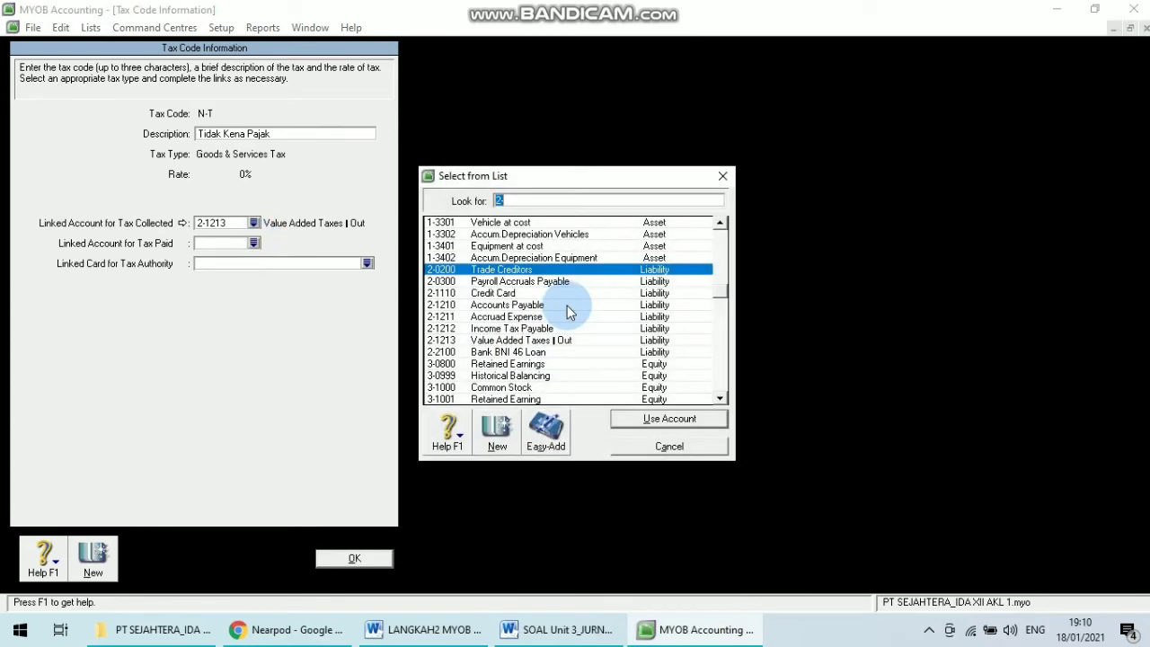
drag(720, 294, 719, 252)
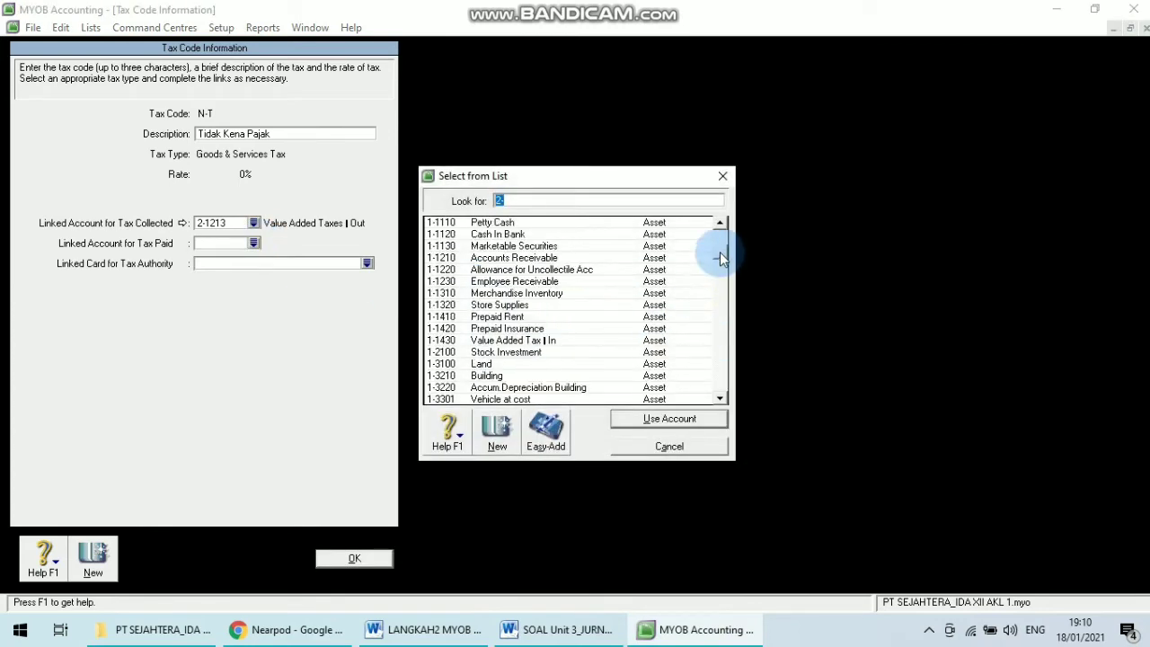
click(518, 346)
double_click(518, 345)
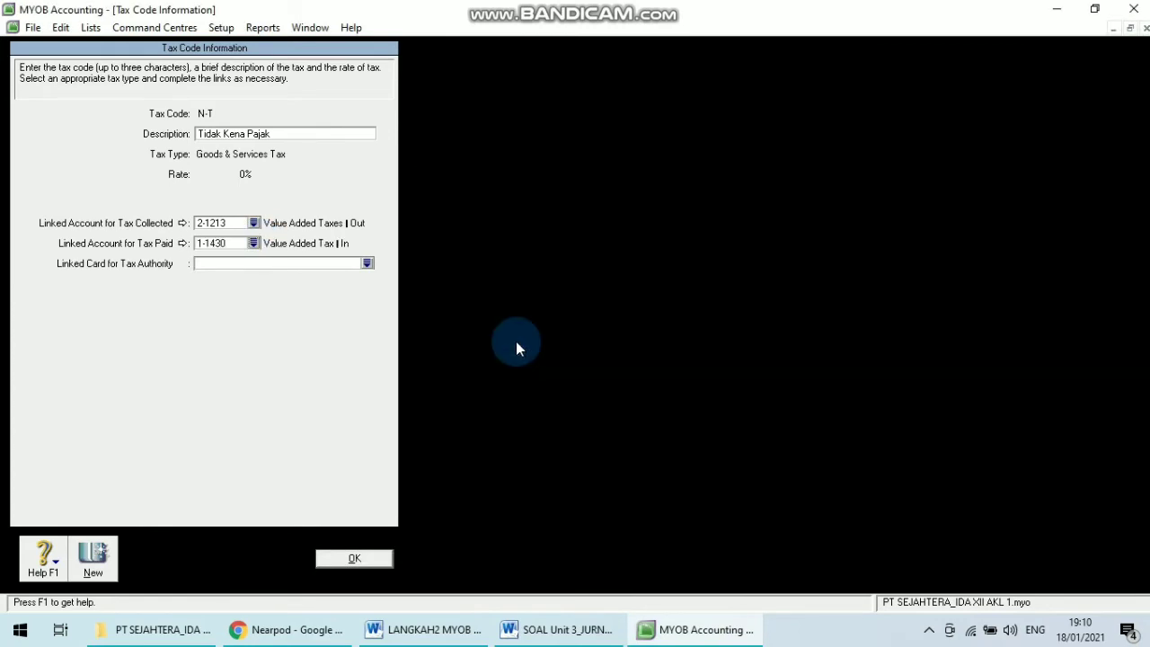
click(329, 557)
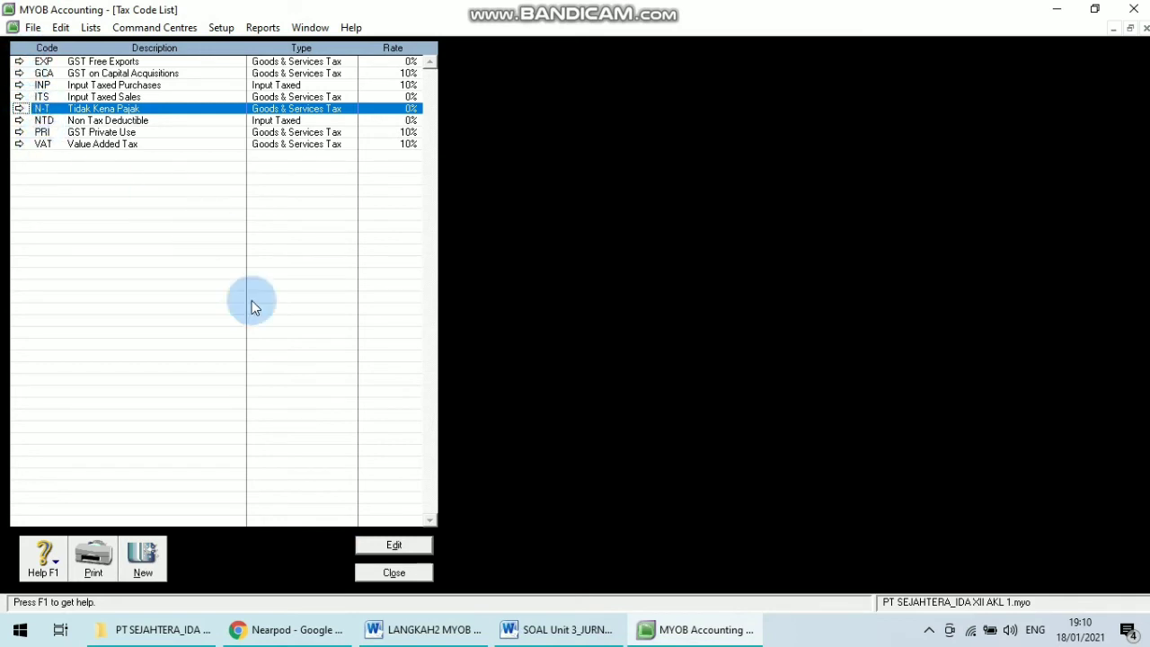
click(393, 574)
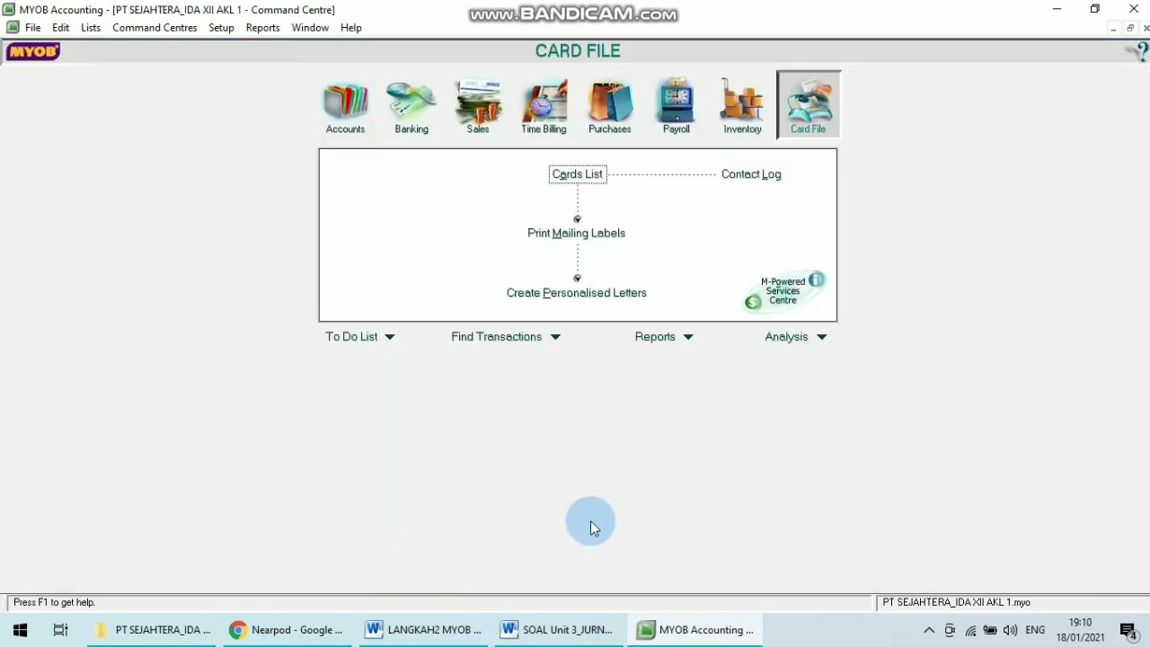
Switch to the steps document and read the step 7 instructions for setting up Linked Accounts.
click(398, 561)
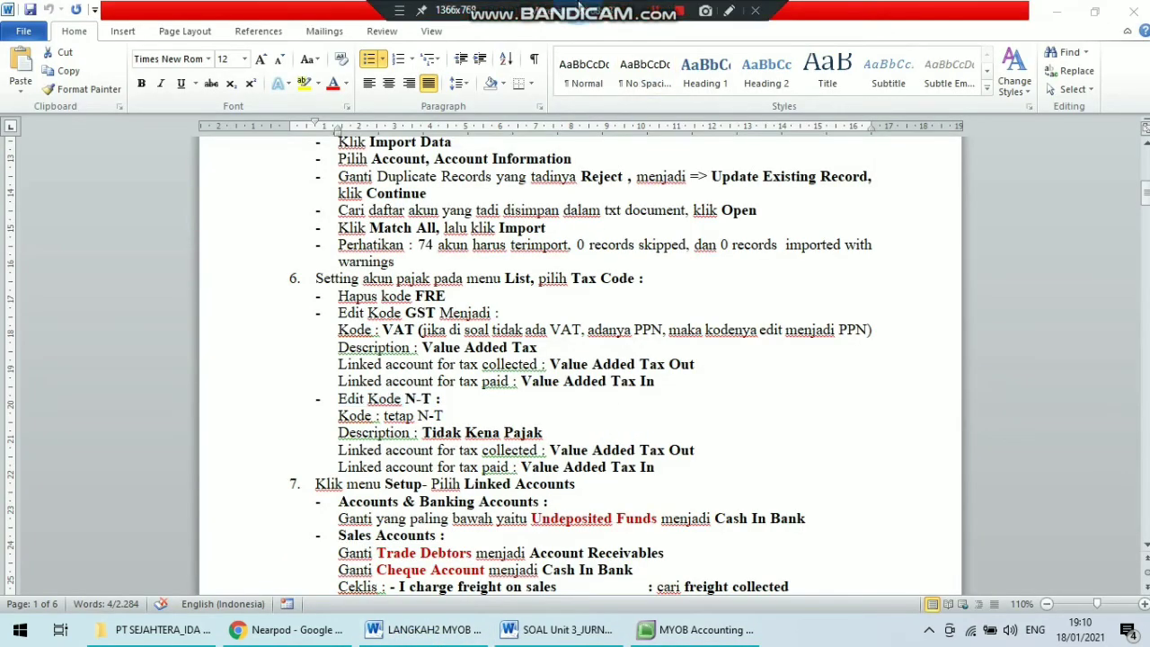
click(435, 467)
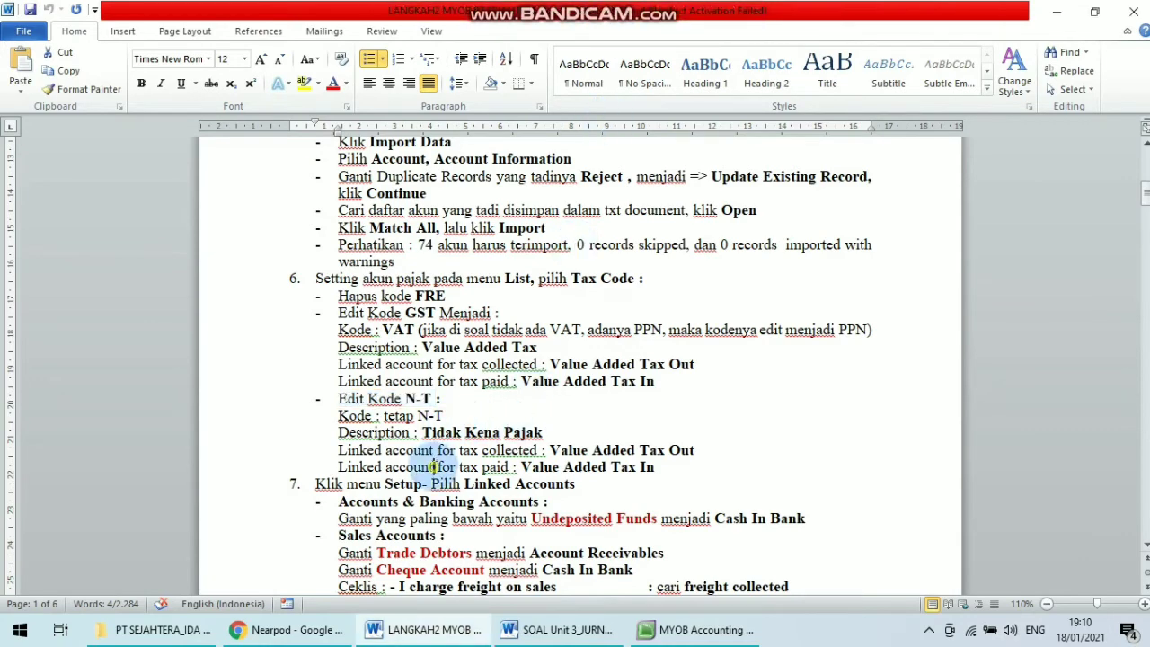
key(Down)
key(Down)
key(Down)
key(Down)
key(Down)
key(Page_Down)
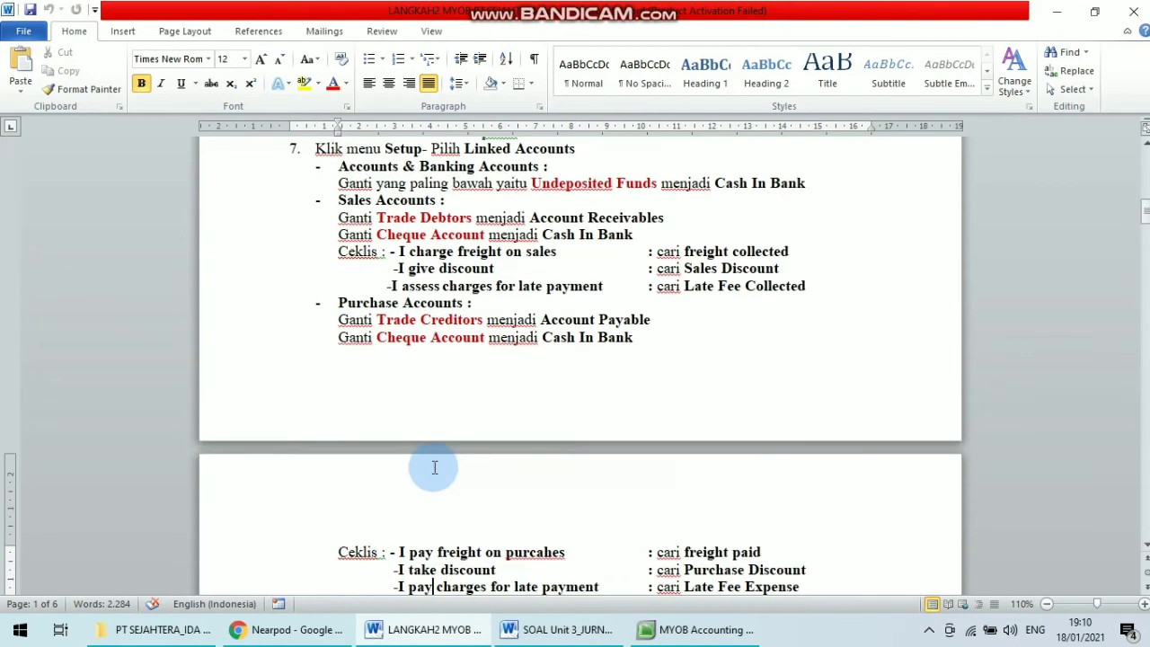
key(Up)
key(Up)
key(Up)
key(Up)
key(Up)
key(Up)
key(Up)
key(Up)
key(Up)
key(Up)
key(Up)
key(Up)
key(Up)
key(Up)
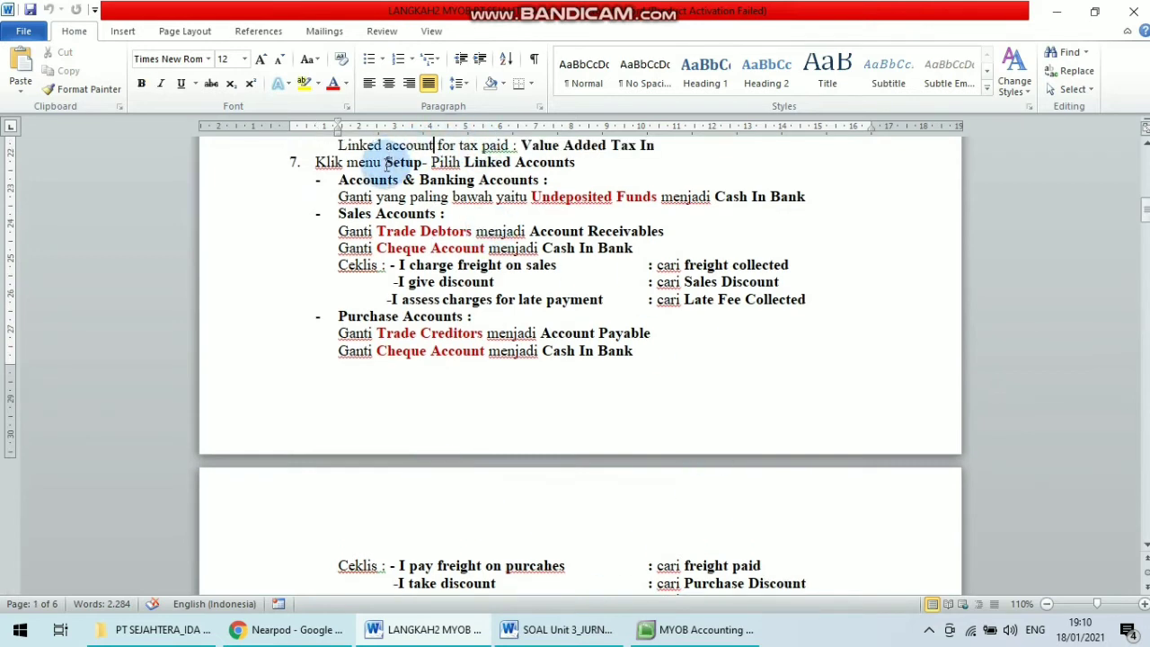
drag(385, 162, 593, 164)
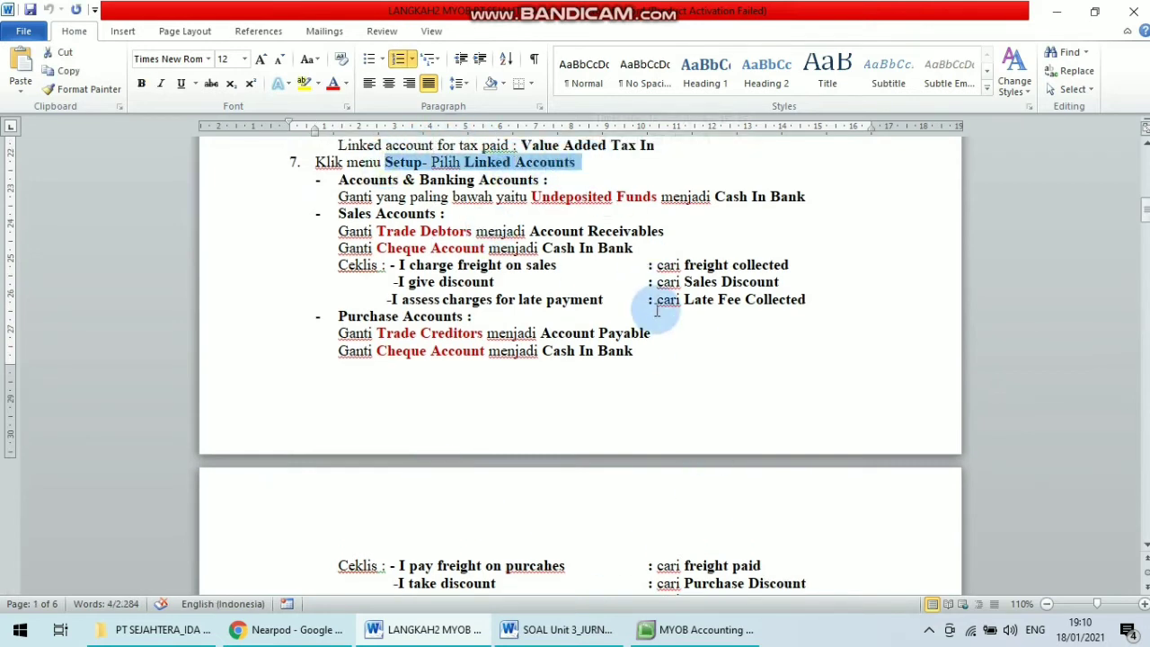
Switch back to MYOB and open the Linked Accounts setup for Accounts & Banking Accounts.
click(683, 634)
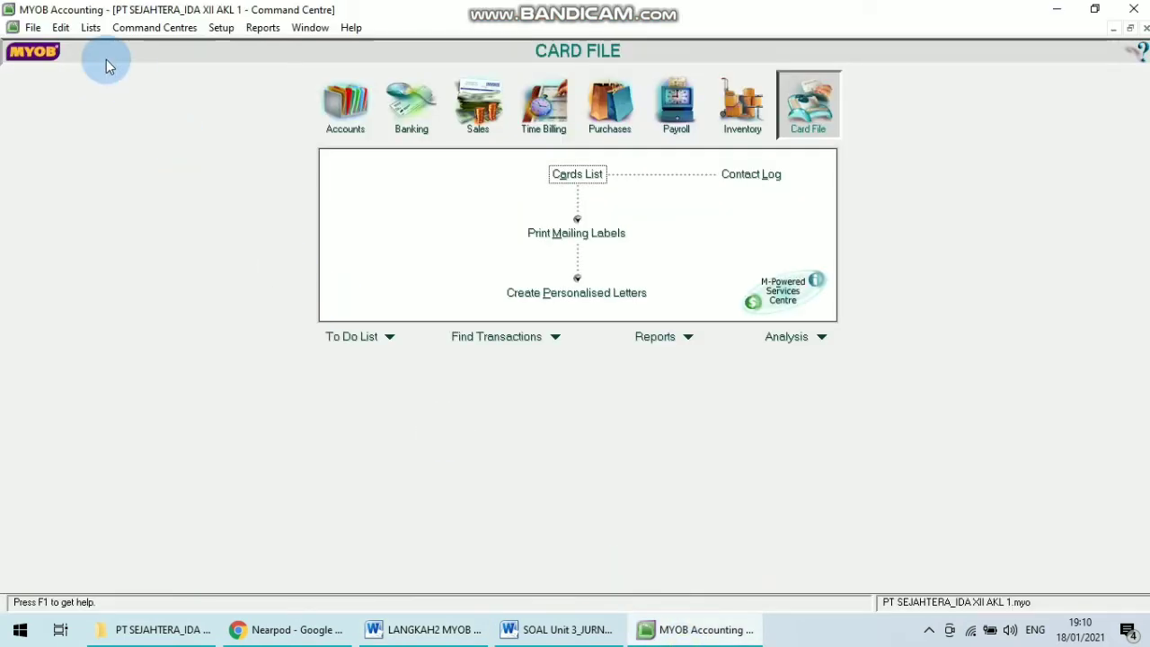
click(92, 29)
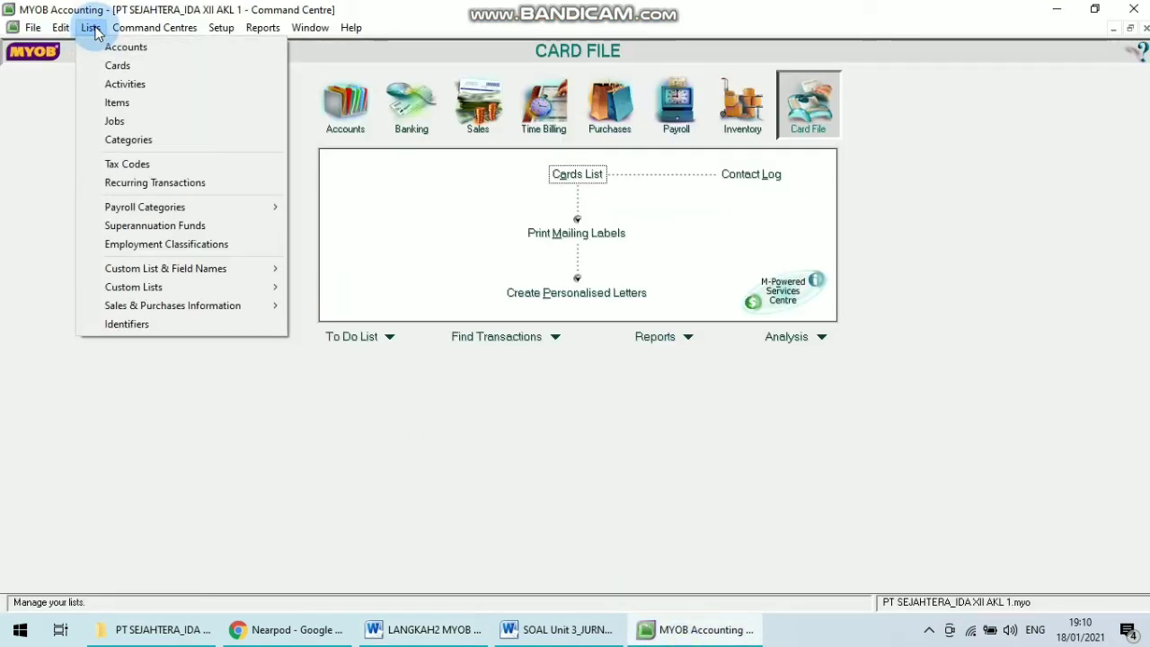
mouse_move(200, 32)
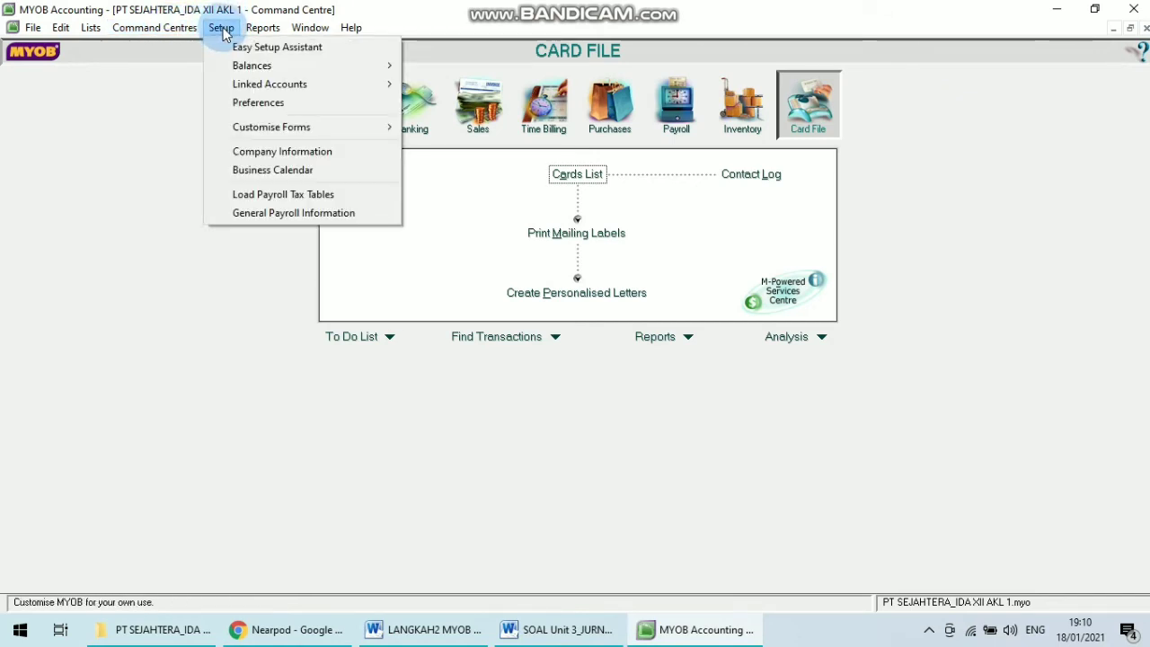
mouse_move(282, 83)
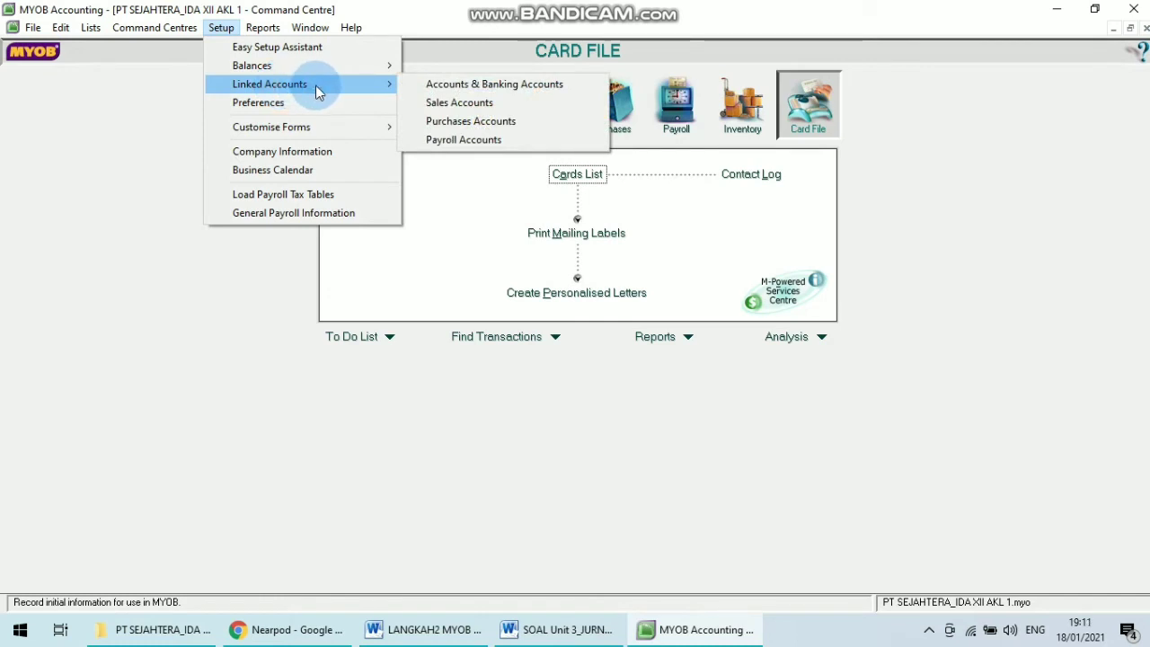
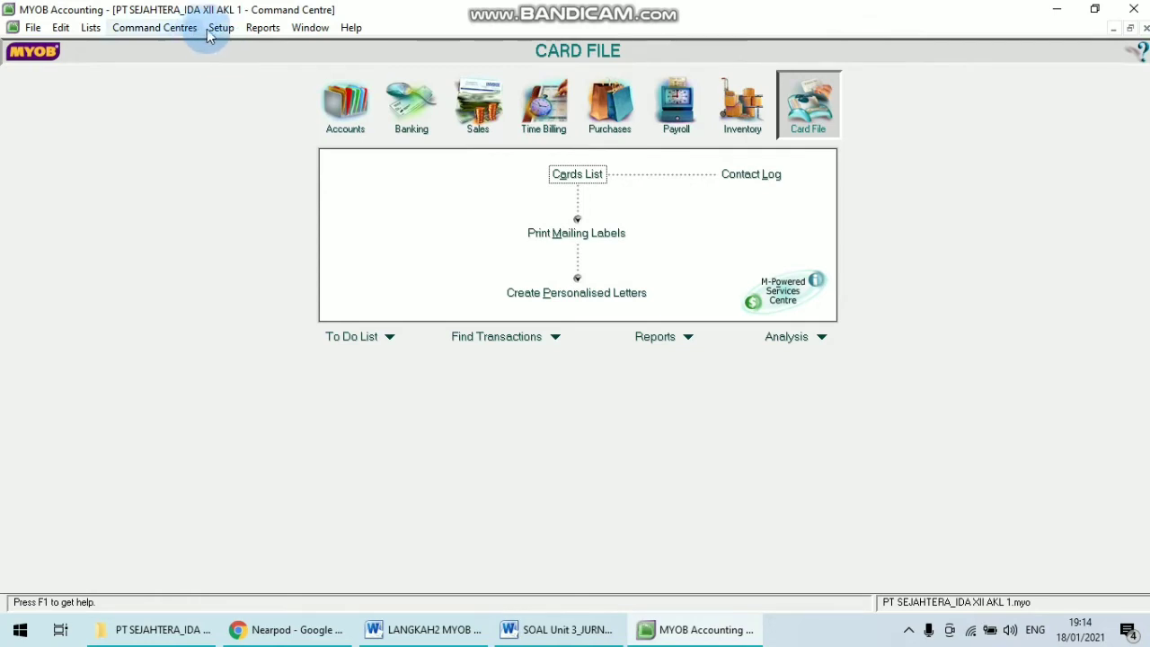
Open the Accounts & Banking linked accounts setup.
click(221, 28)
mouse_move(300, 90)
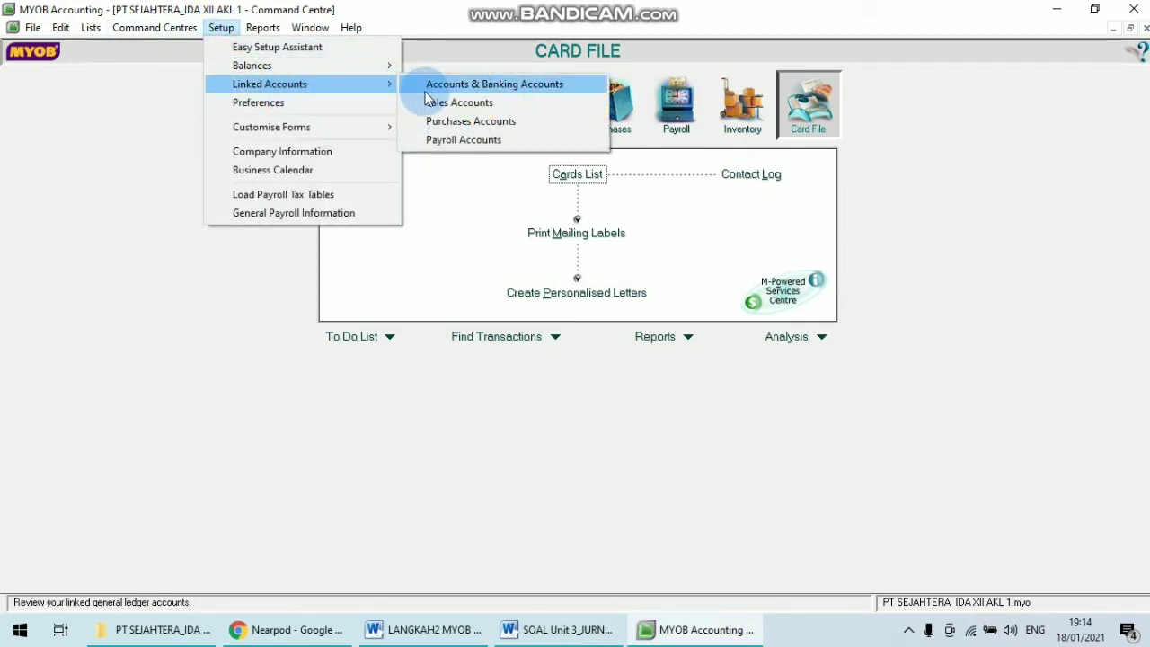
click(506, 86)
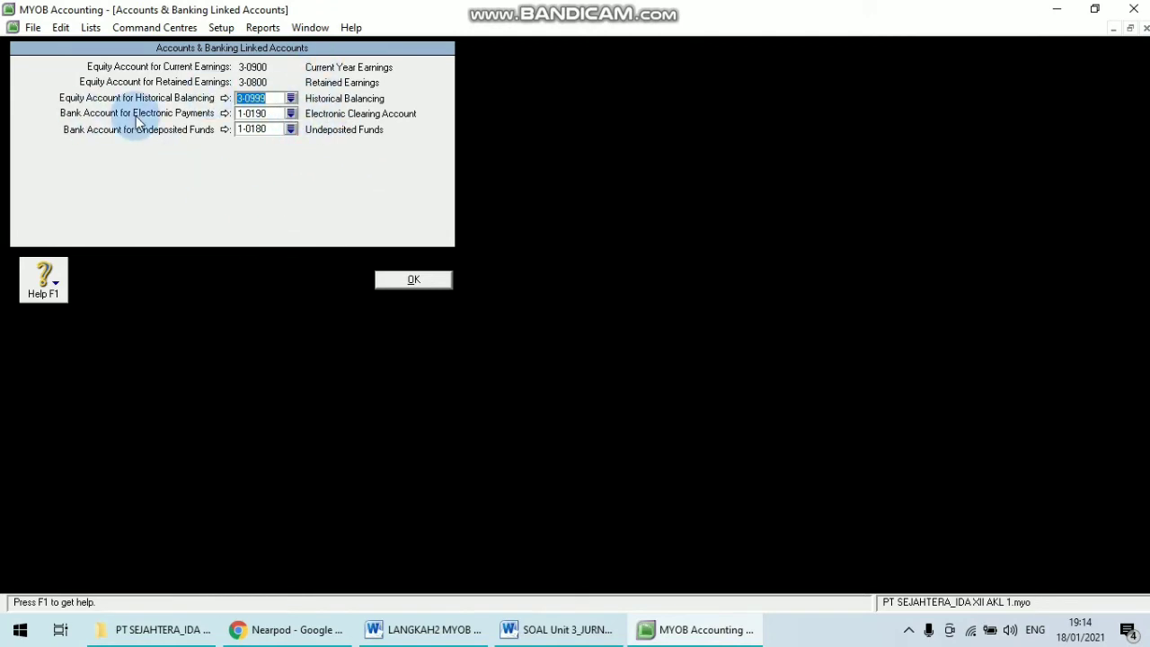
Switch to the steps document to review the Accounts & Banking instruction, then return to MYOB.
click(427, 629)
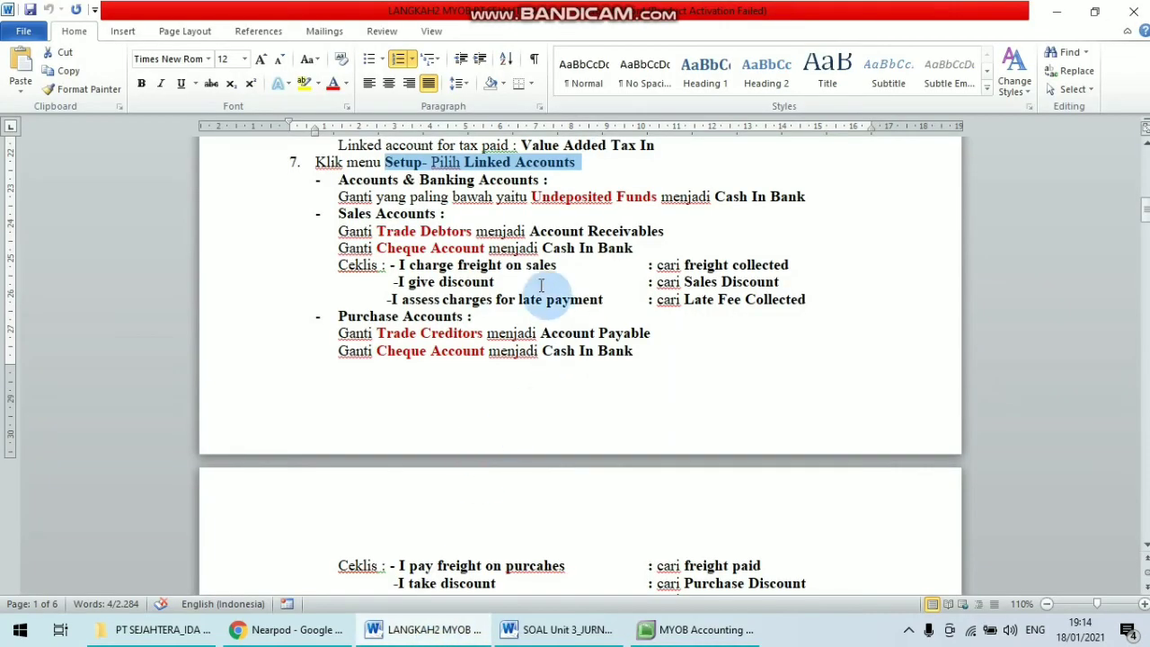
click(532, 205)
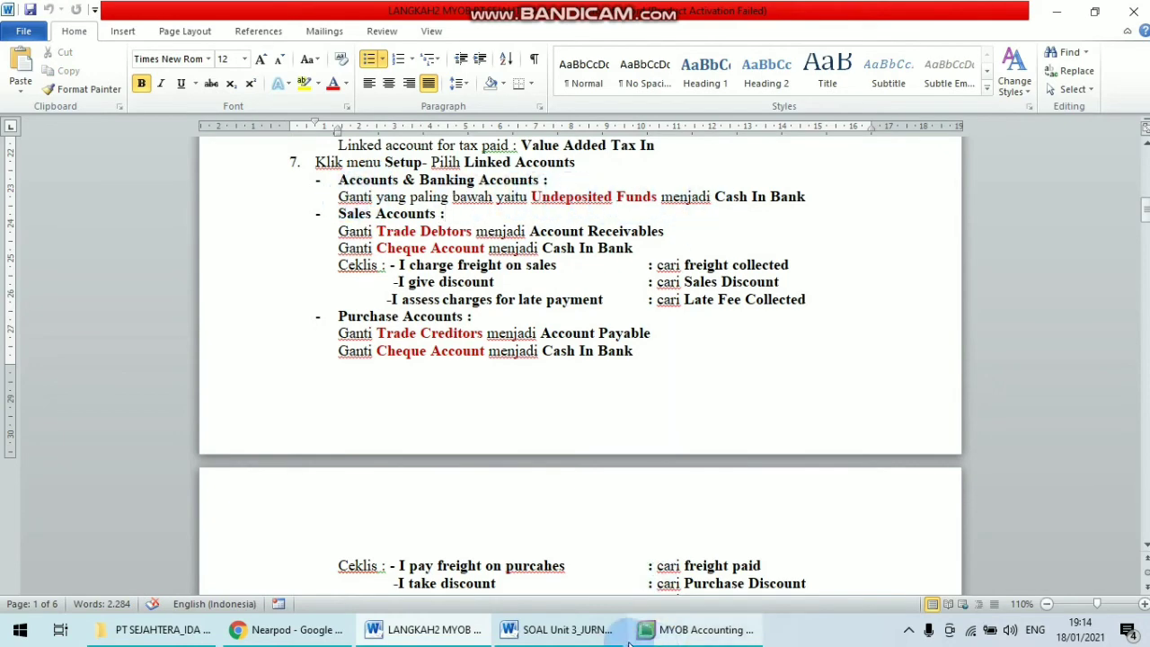
click(701, 630)
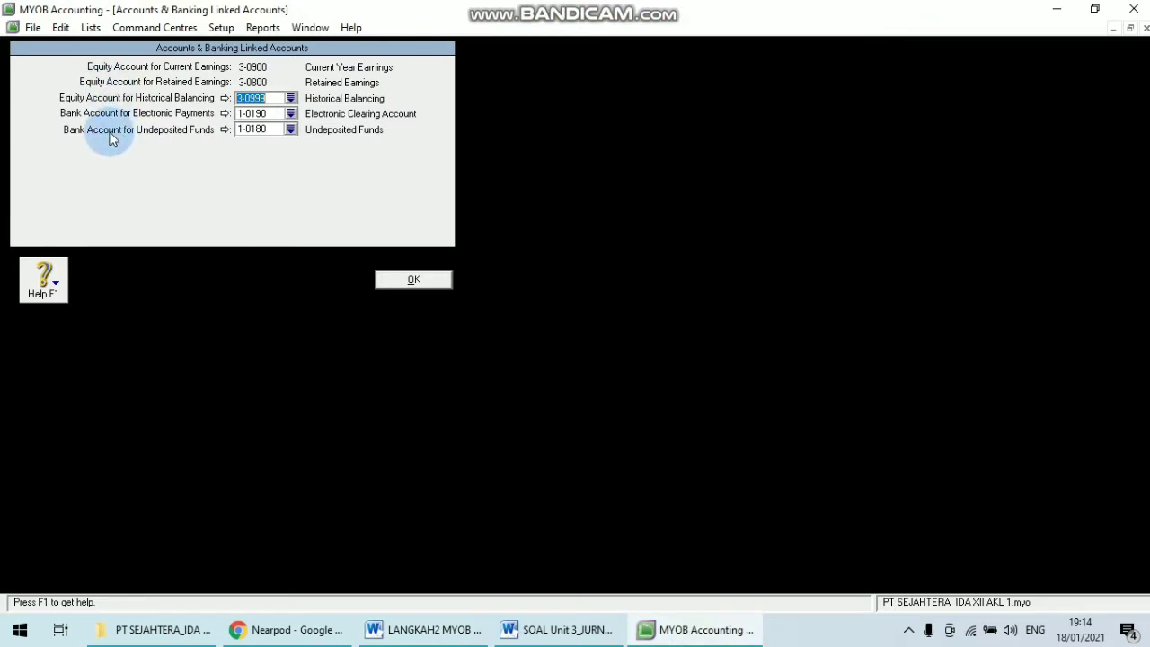
Change the bank account for undeposited funds to 1-1120 Cash In Bank, confirm the change and close the window.
click(292, 130)
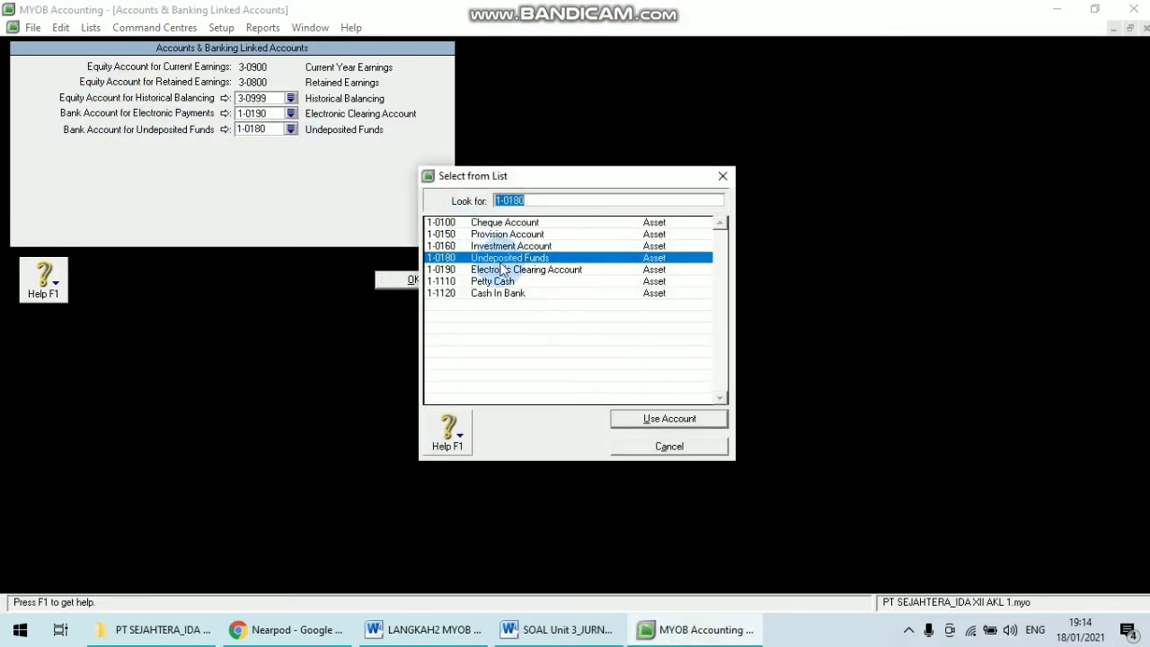
click(500, 293)
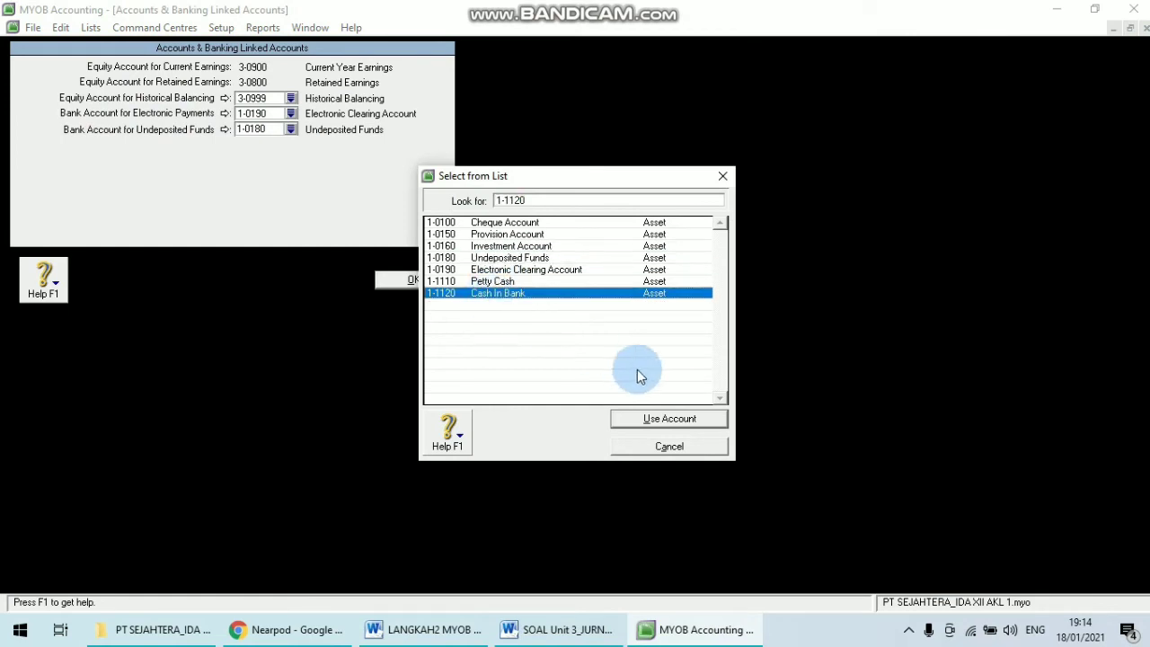
click(651, 419)
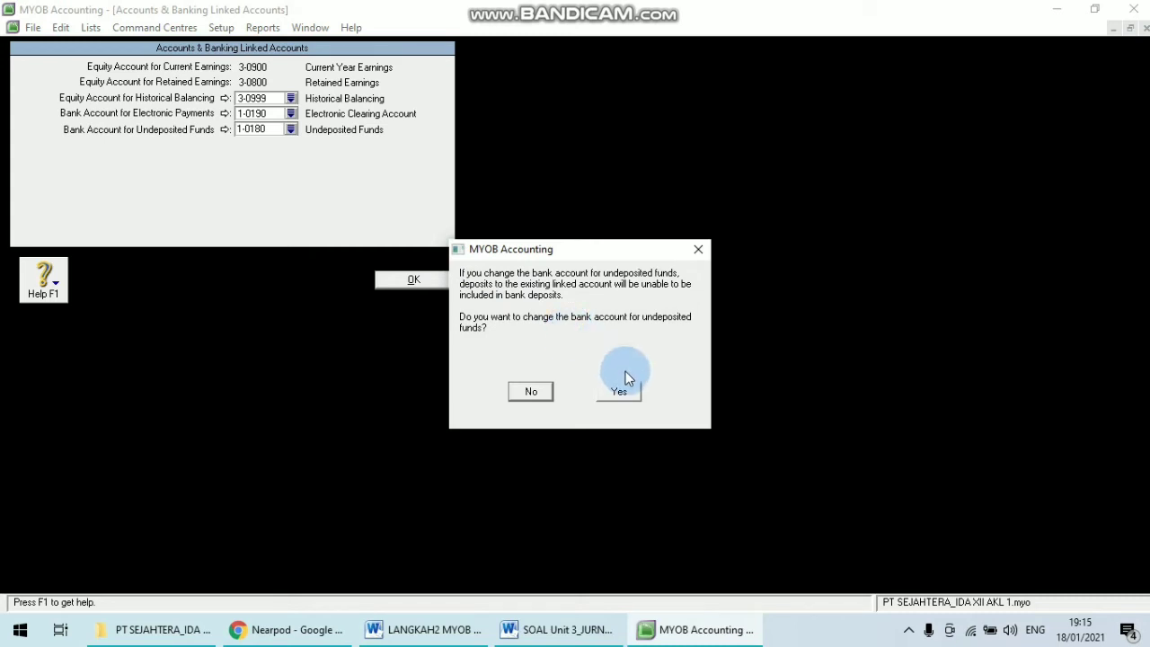
click(631, 399)
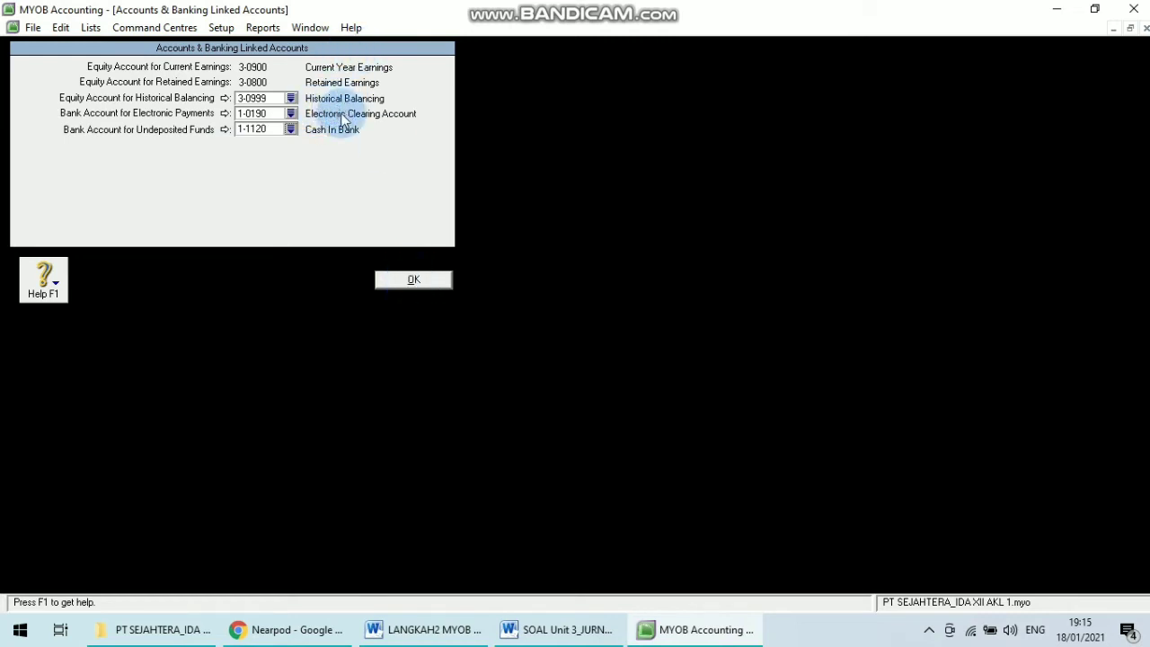
click(411, 280)
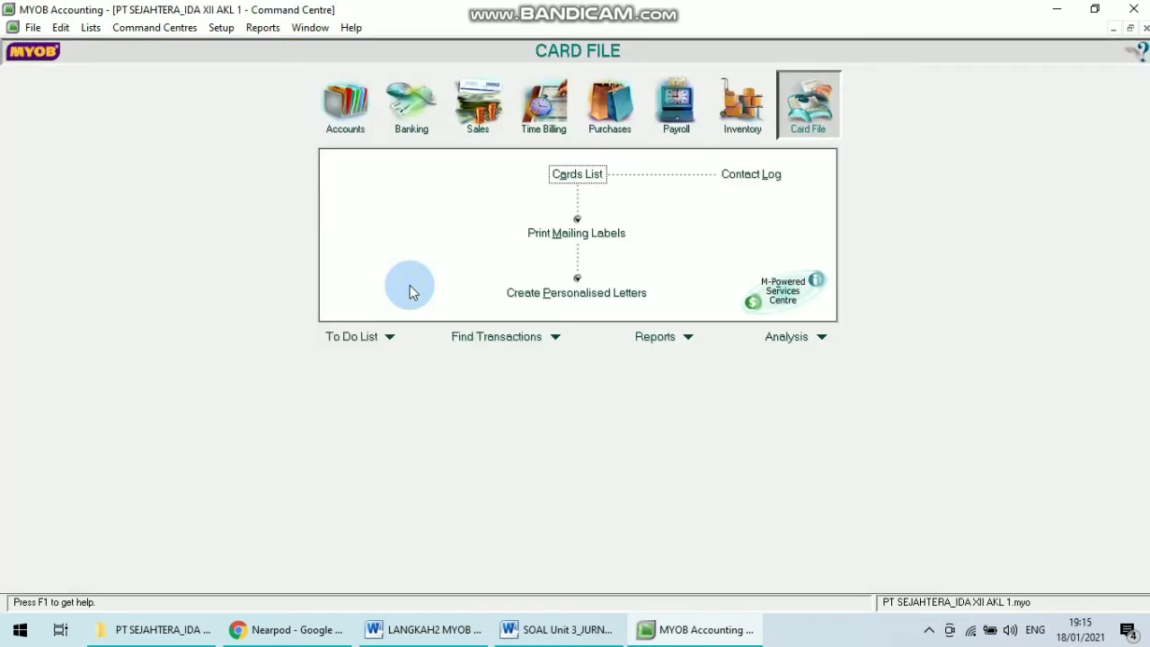
Open the Sales linked accounts and set the receivables tracking account to 1-1210 Accounts Receivable.
click(222, 28)
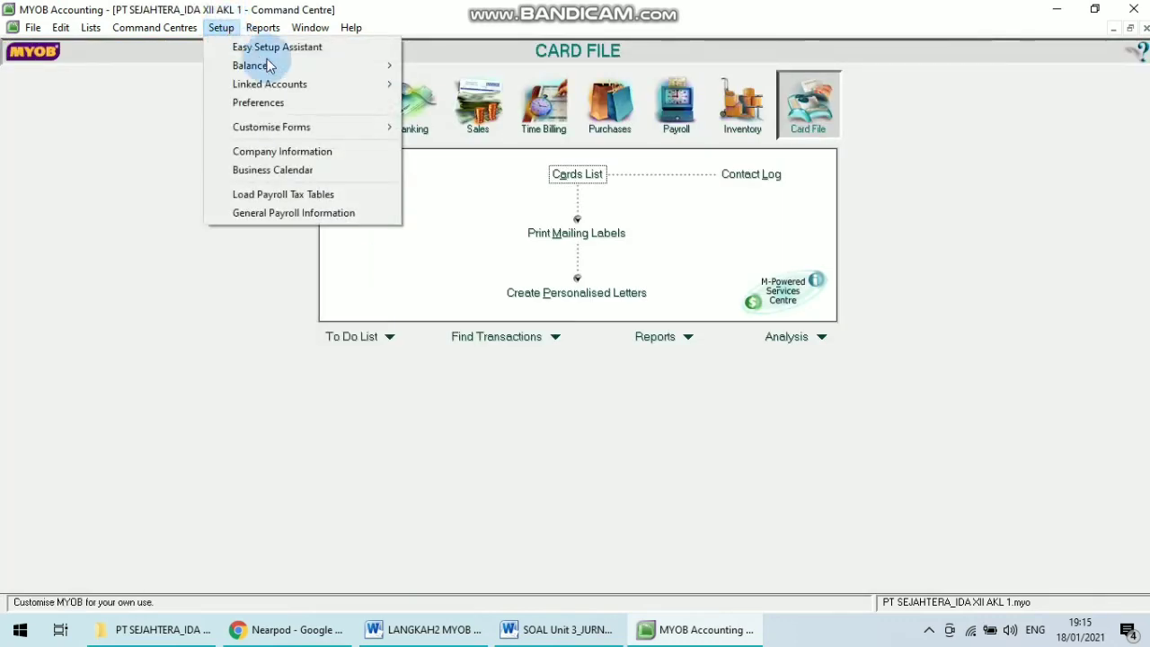
mouse_move(367, 90)
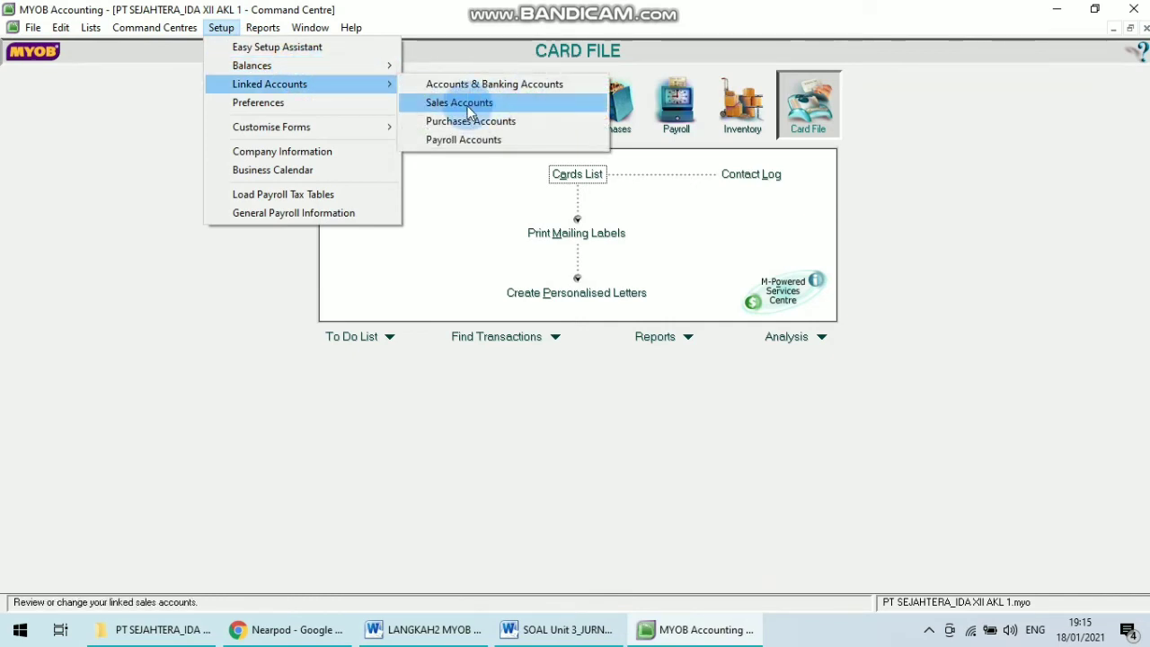
click(460, 104)
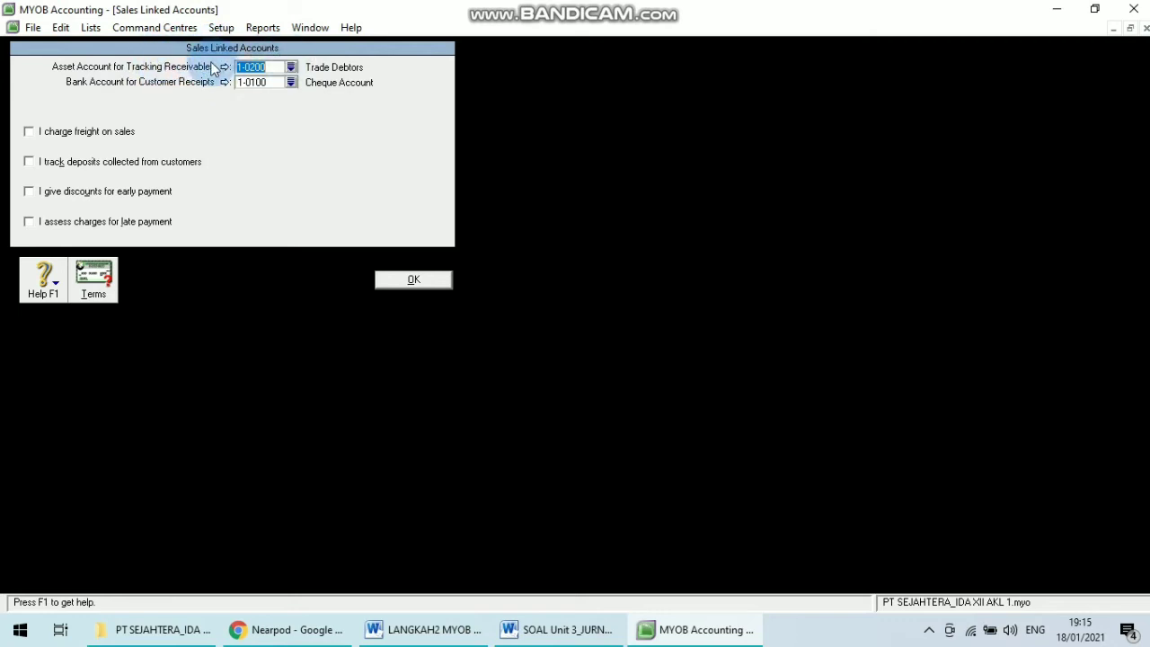
click(292, 69)
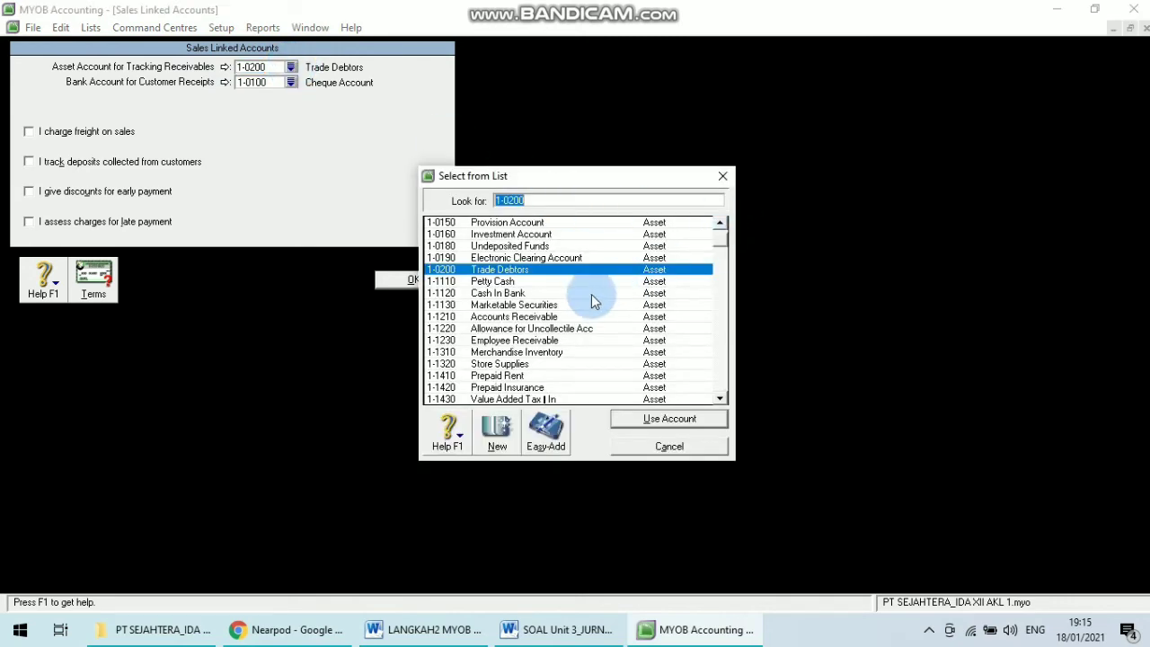
click(572, 317)
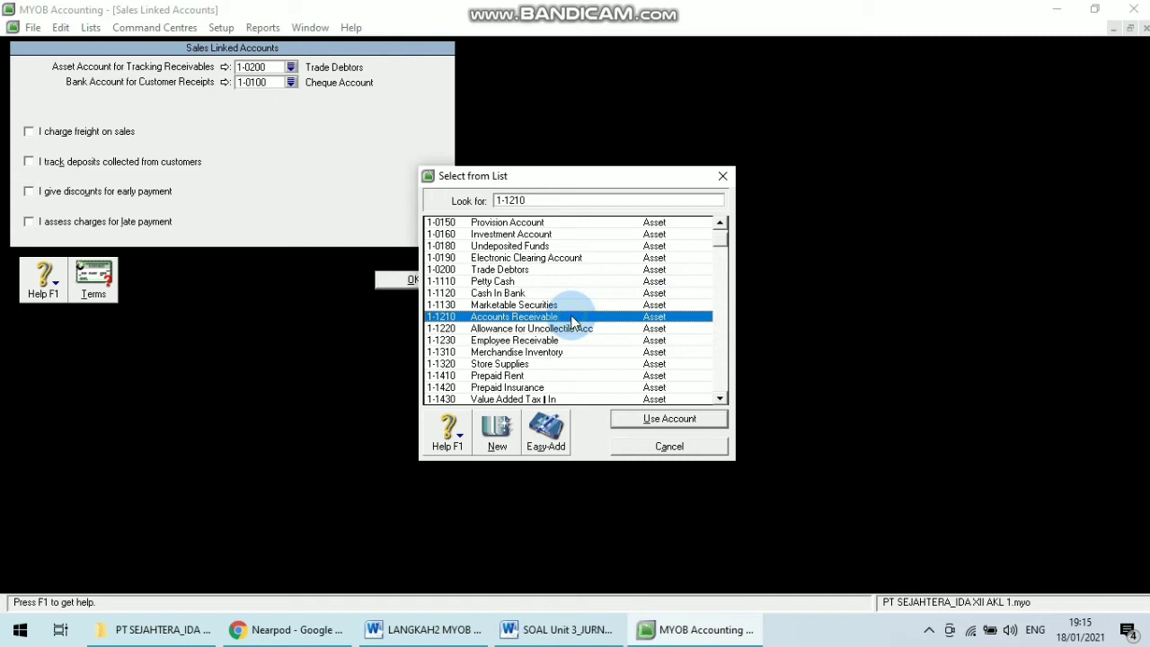
click(665, 419)
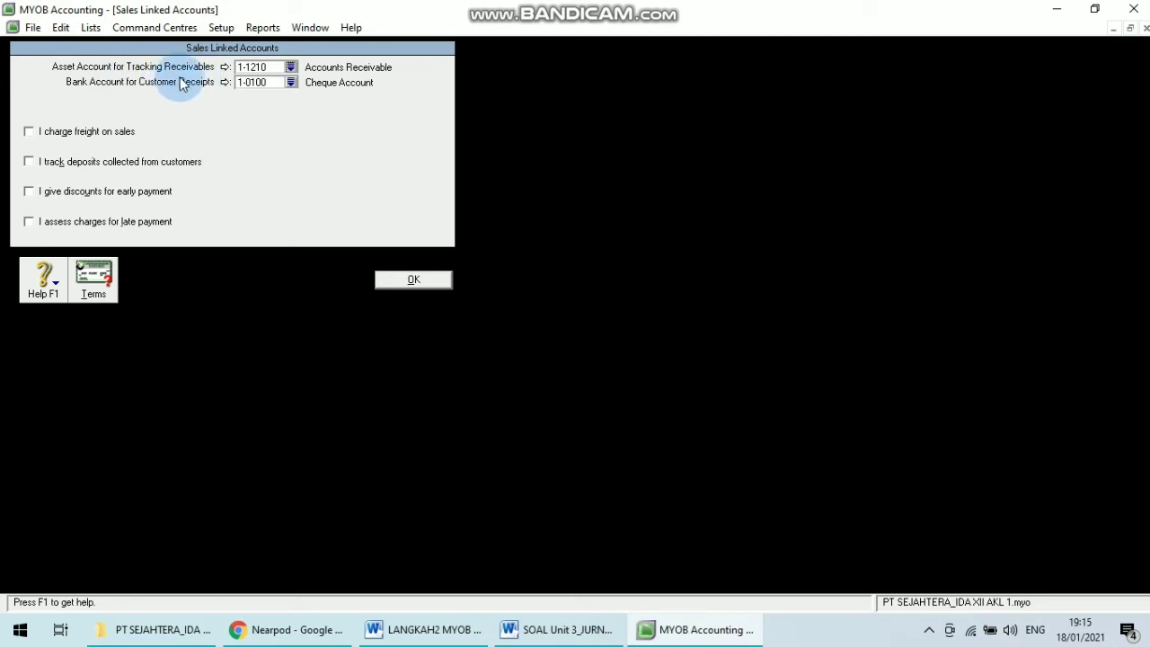
Set the bank account for customer receipts to 1-1120 Cash In Bank.
click(267, 82)
click(291, 81)
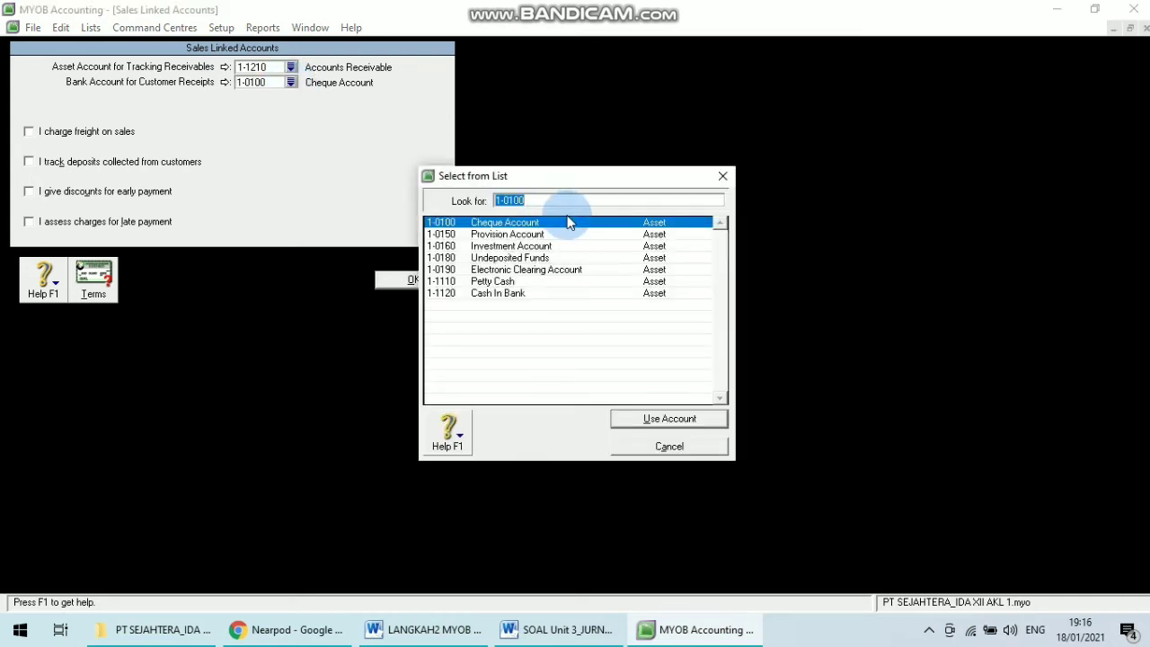
click(518, 294)
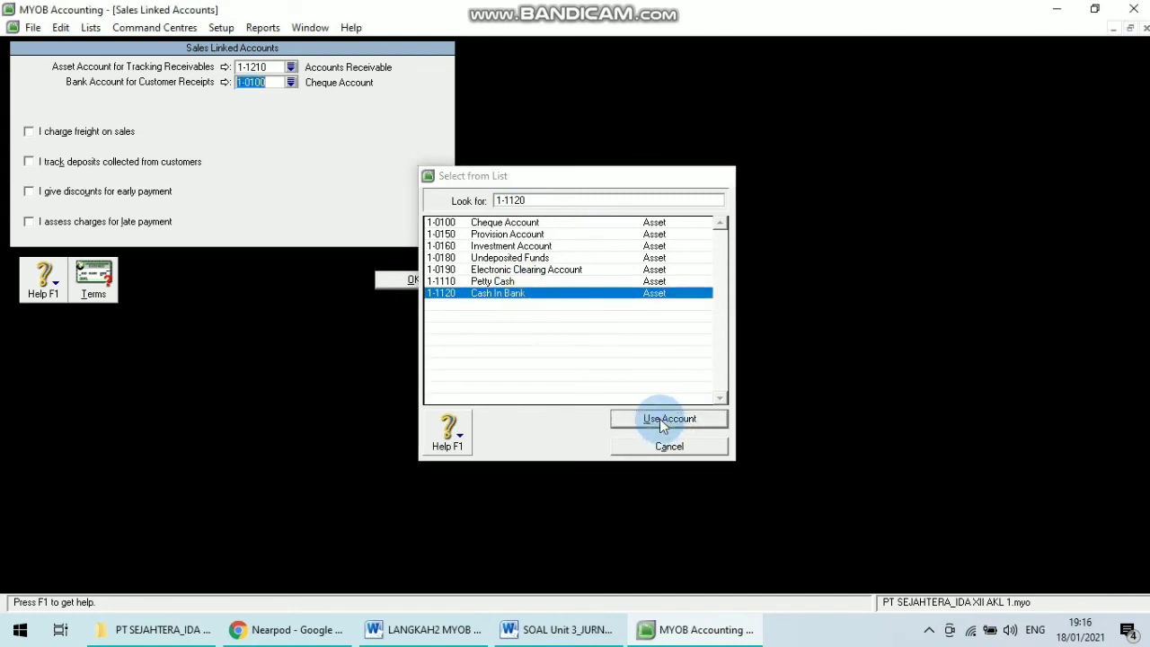
click(661, 421)
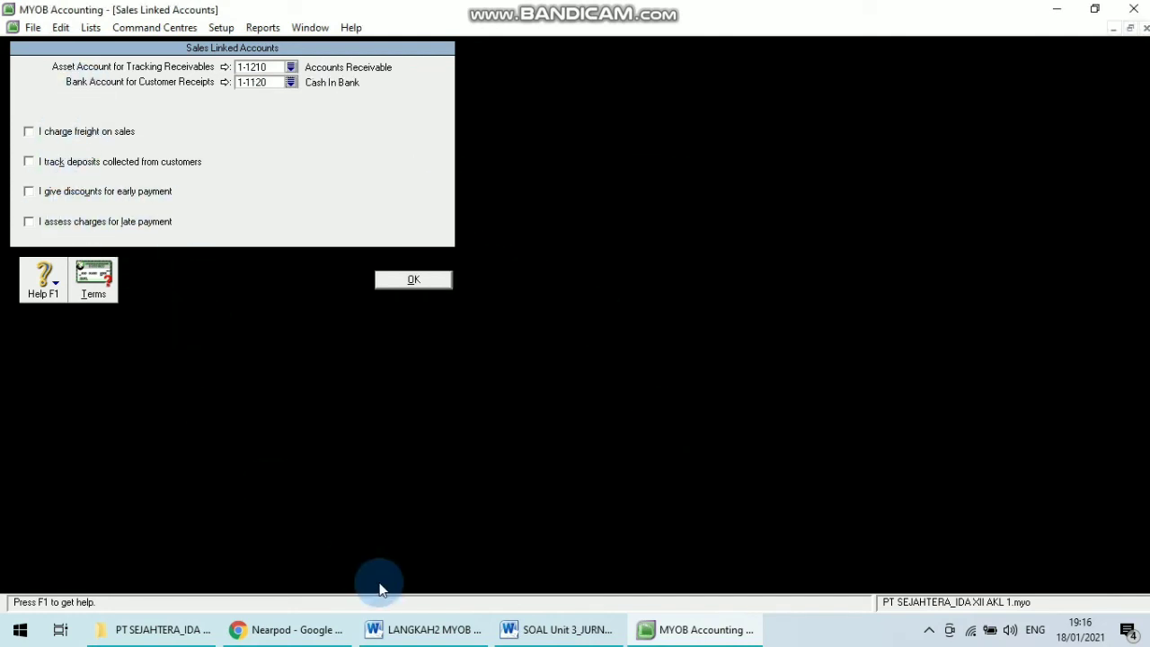
Review the Sales Accounts instructions and the chart of accounts in the documents, then return to MYOB.
mouse_move(422, 629)
click(528, 545)
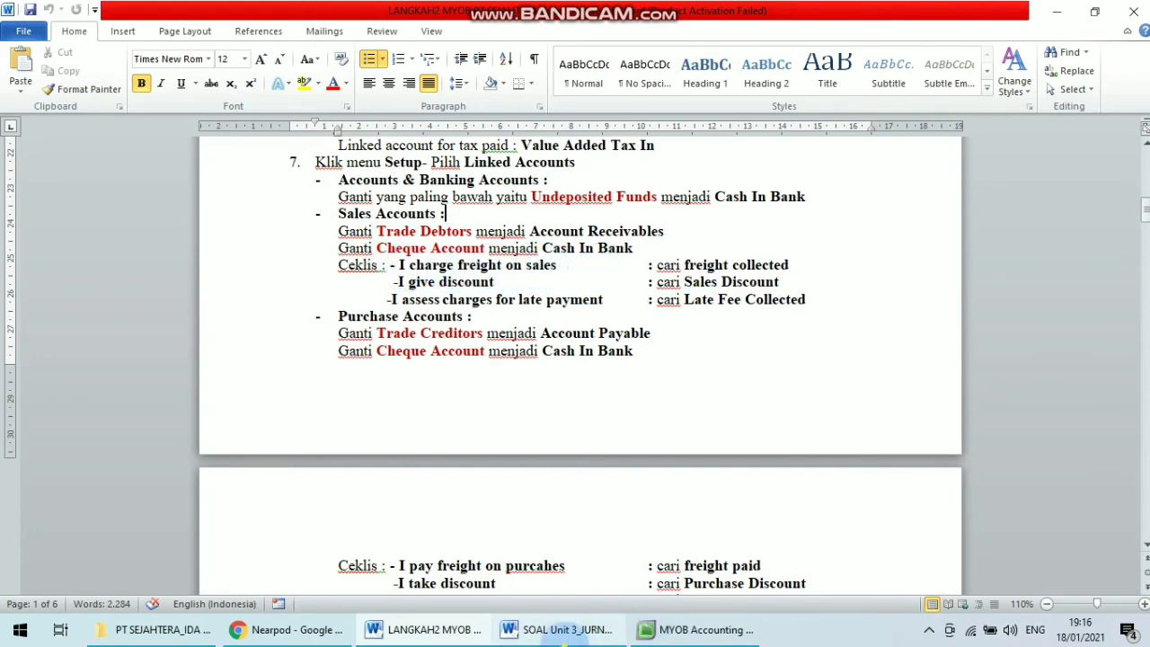
click(611, 629)
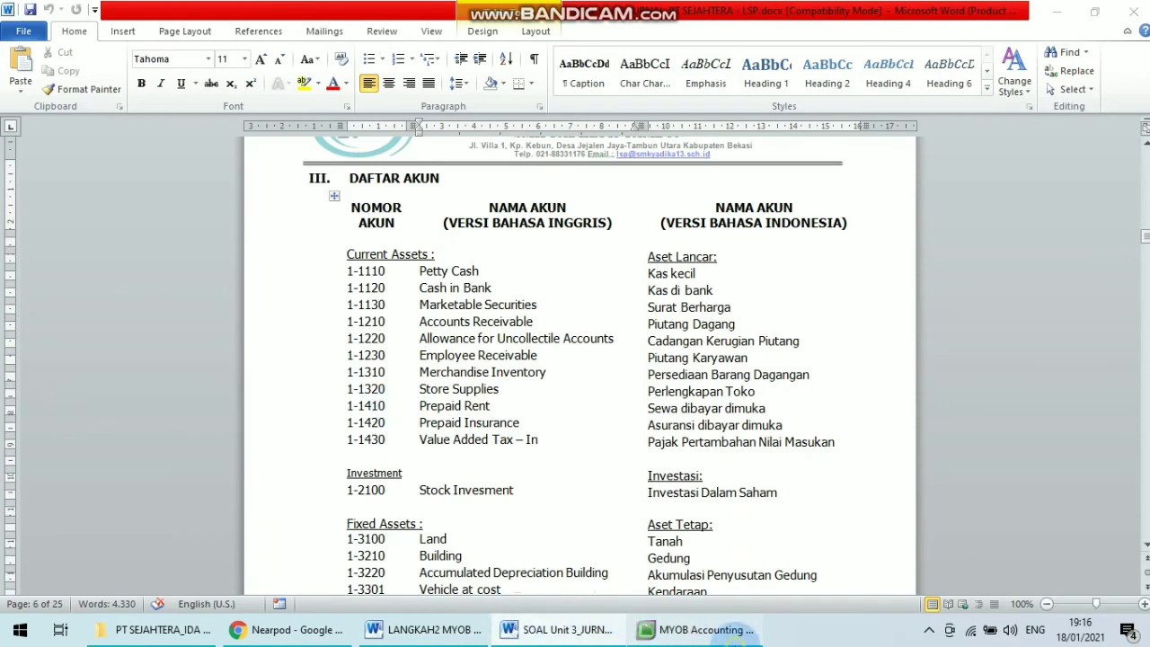
click(692, 629)
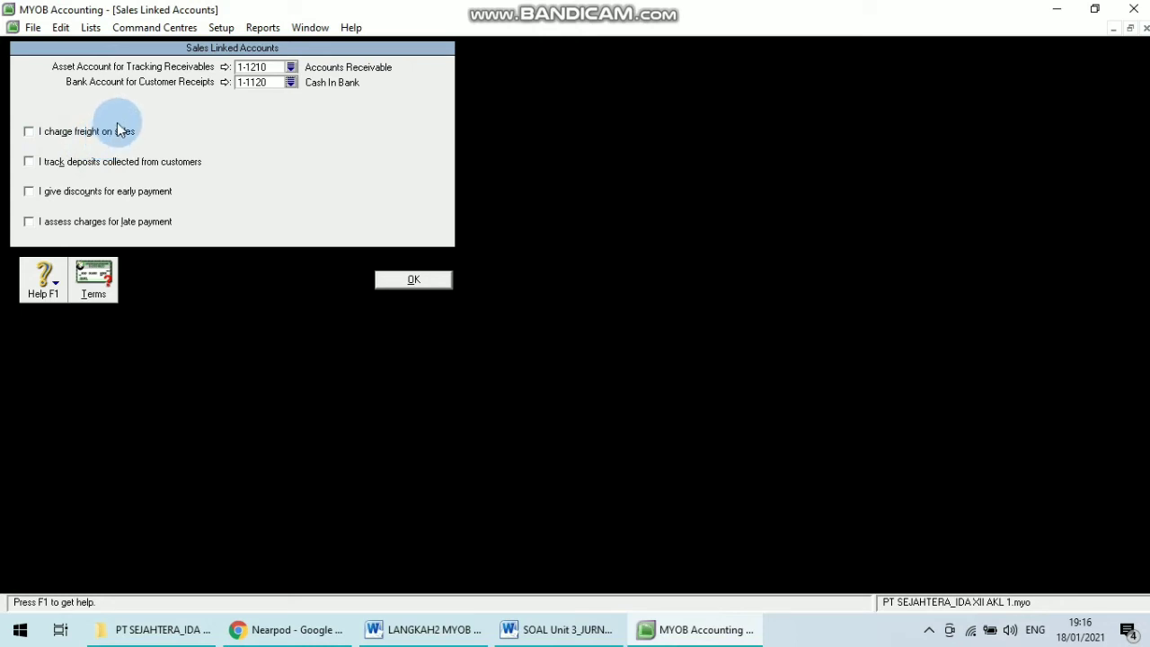
Enable charging freight on sales and link 4-2100 Freight Collected as the freight income account.
click(30, 132)
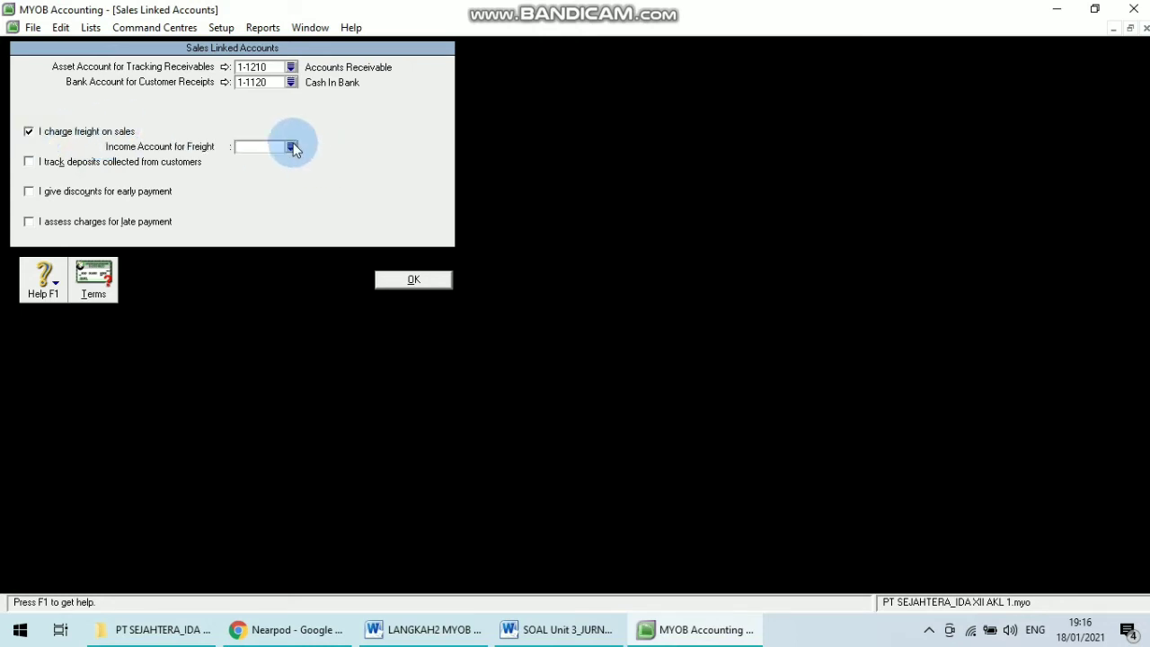
click(291, 145)
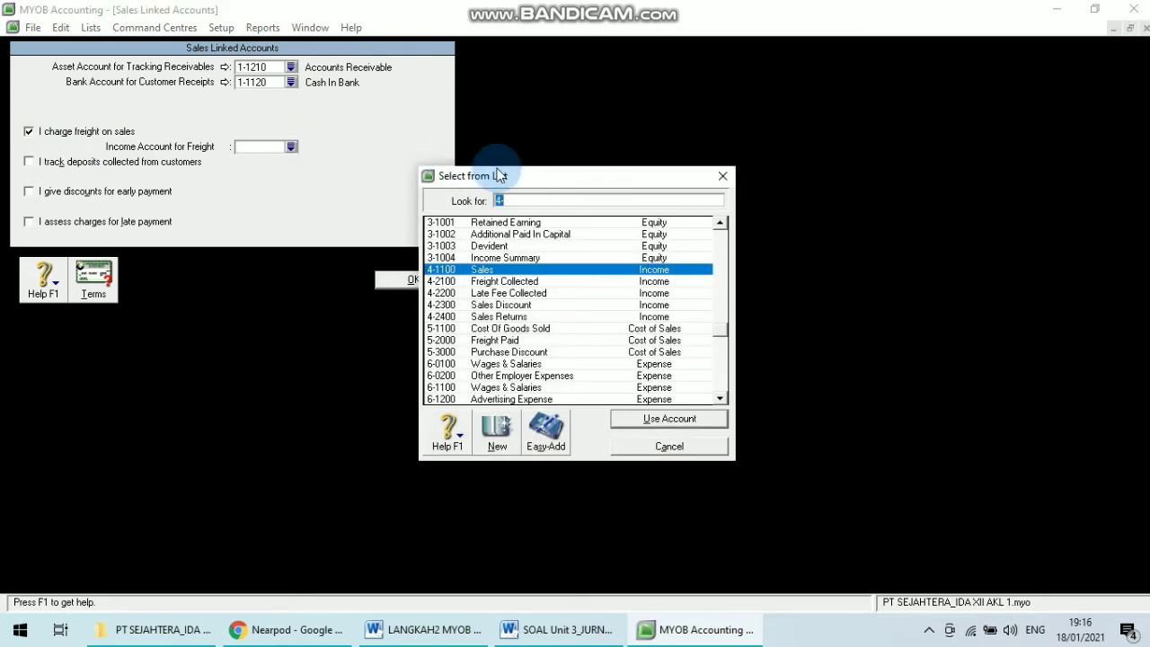
click(527, 281)
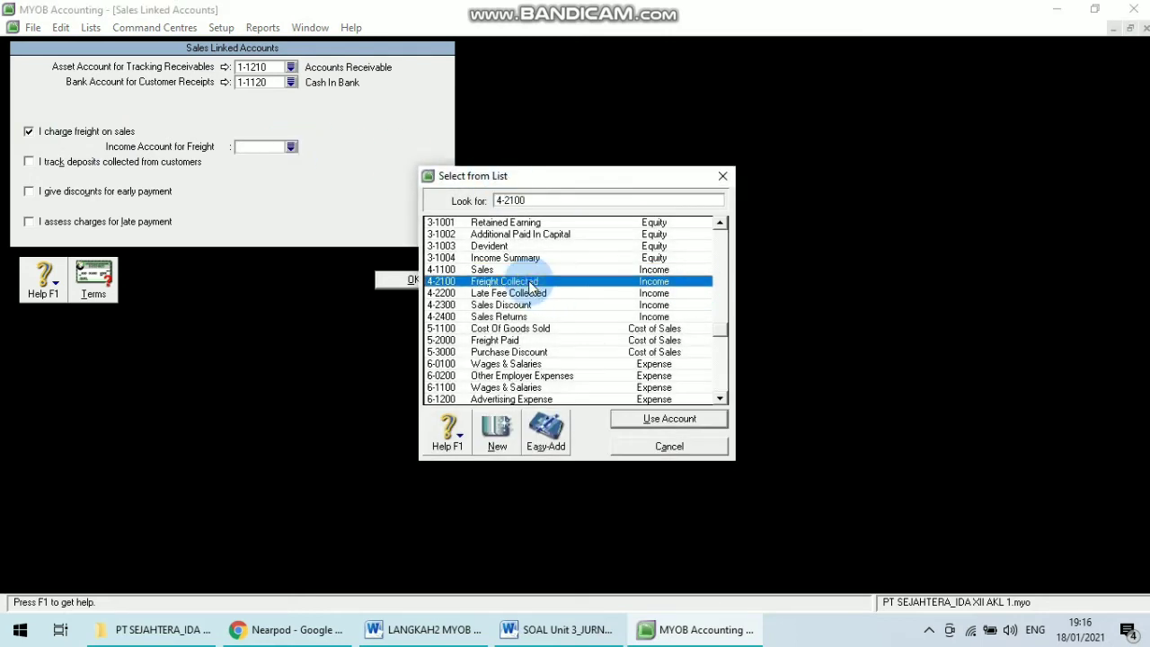
click(643, 419)
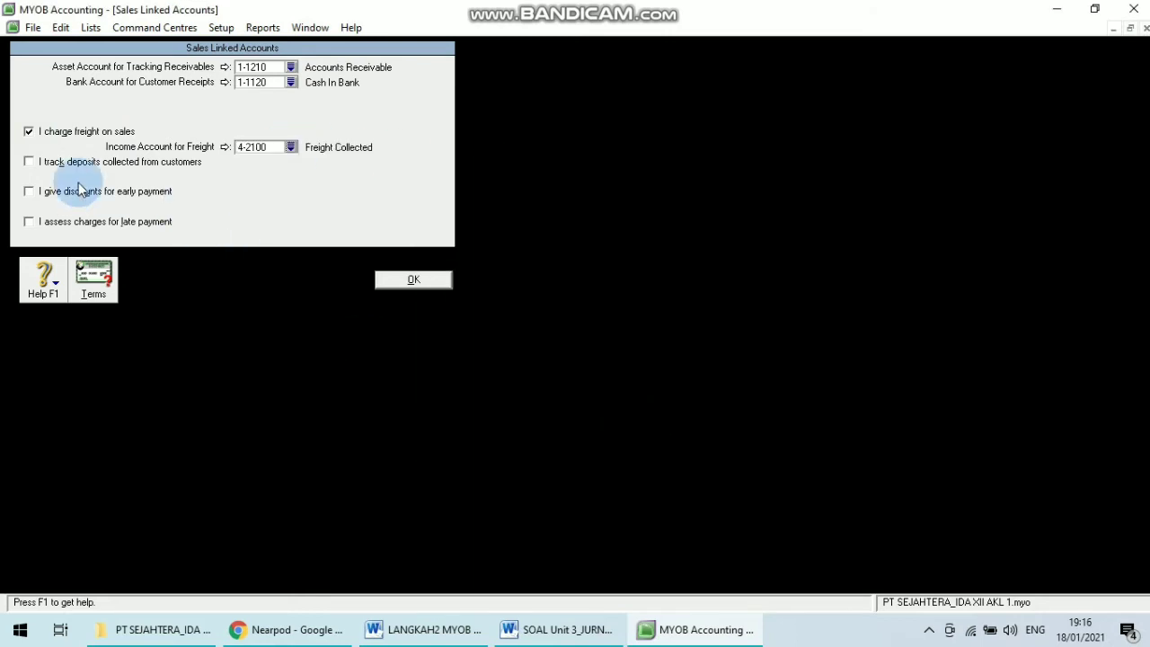
Enable discounts for early payment, link 4-2300 Sales Discount as the discounts account and dismiss the warning.
click(30, 192)
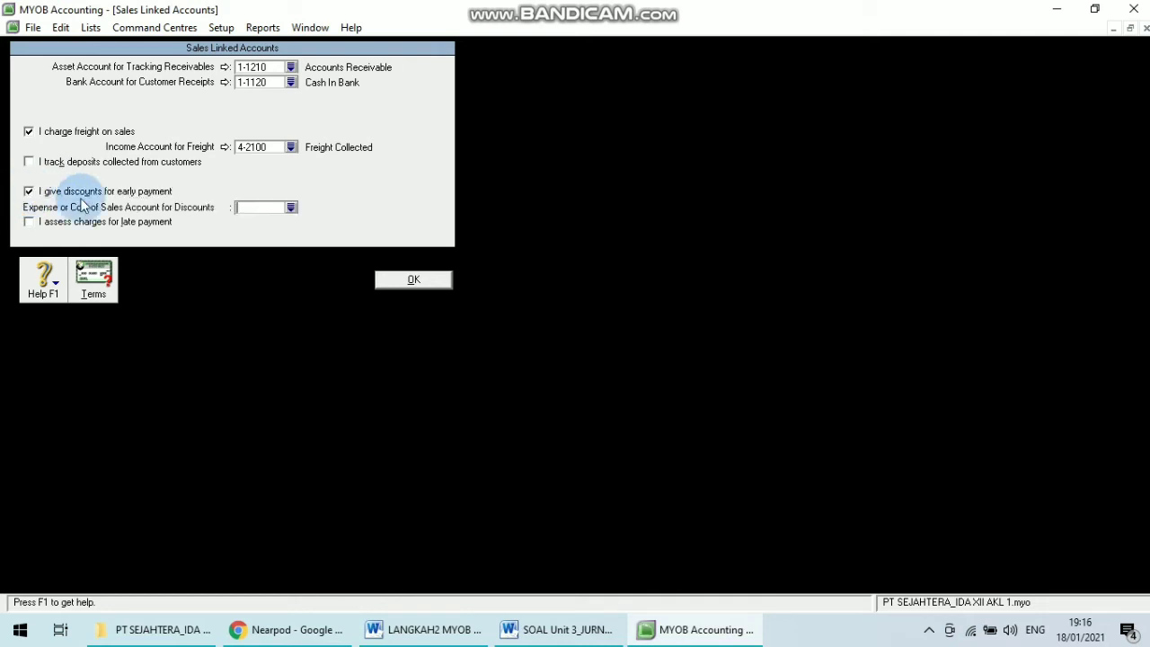
click(290, 208)
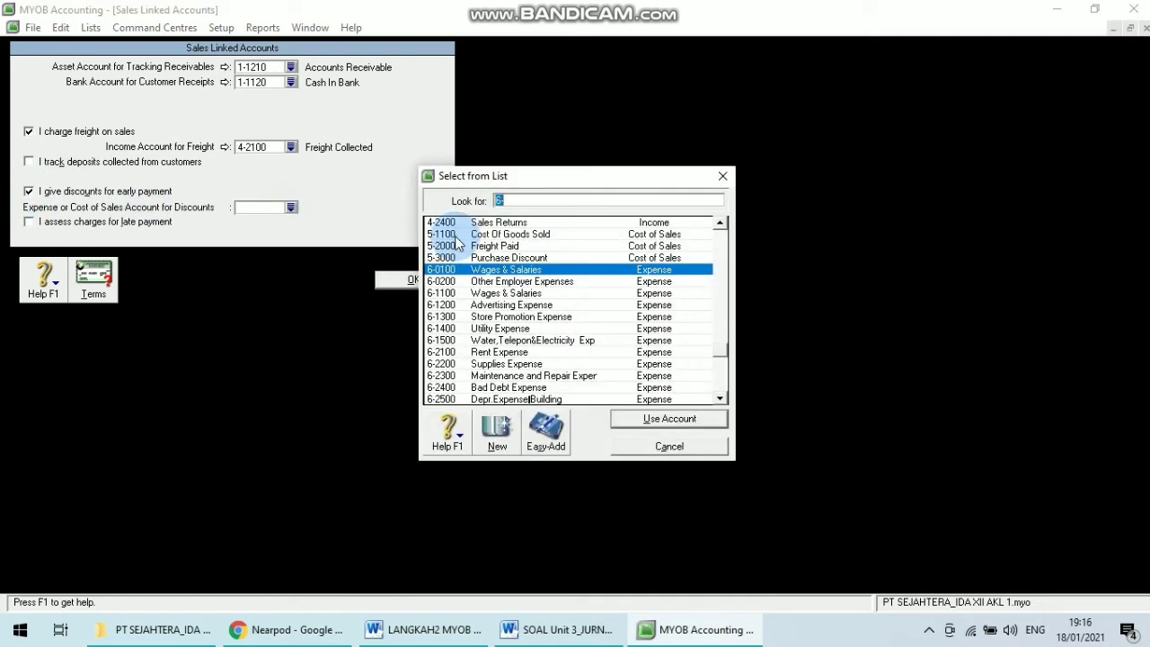
click(720, 222)
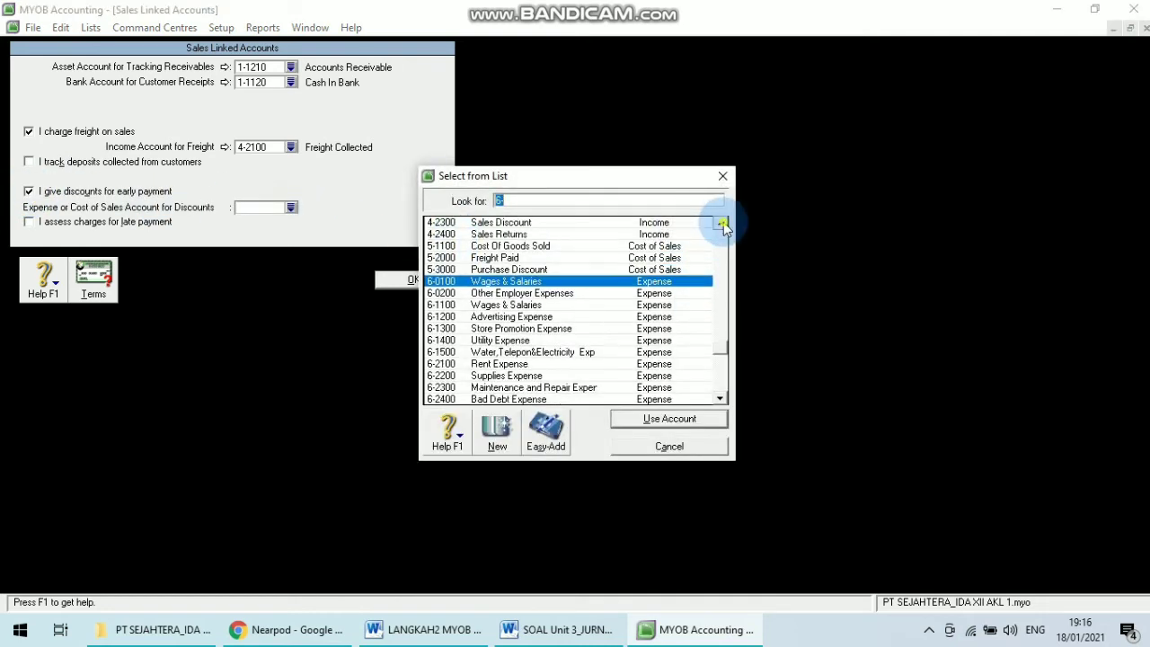
click(720, 222)
click(573, 236)
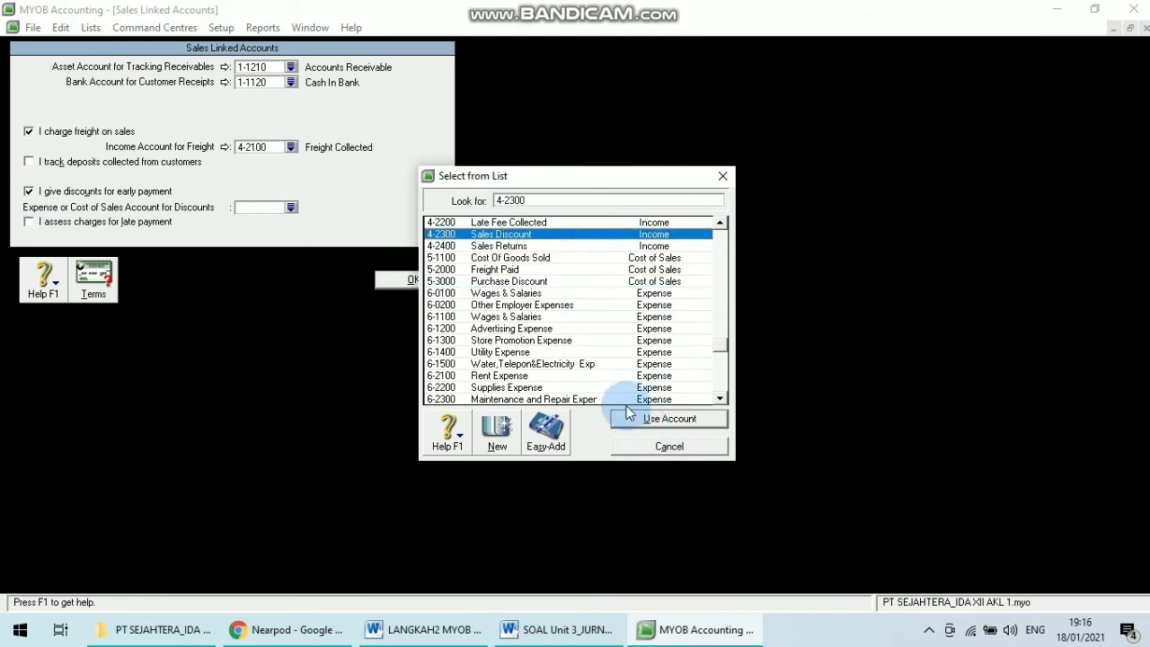
click(632, 420)
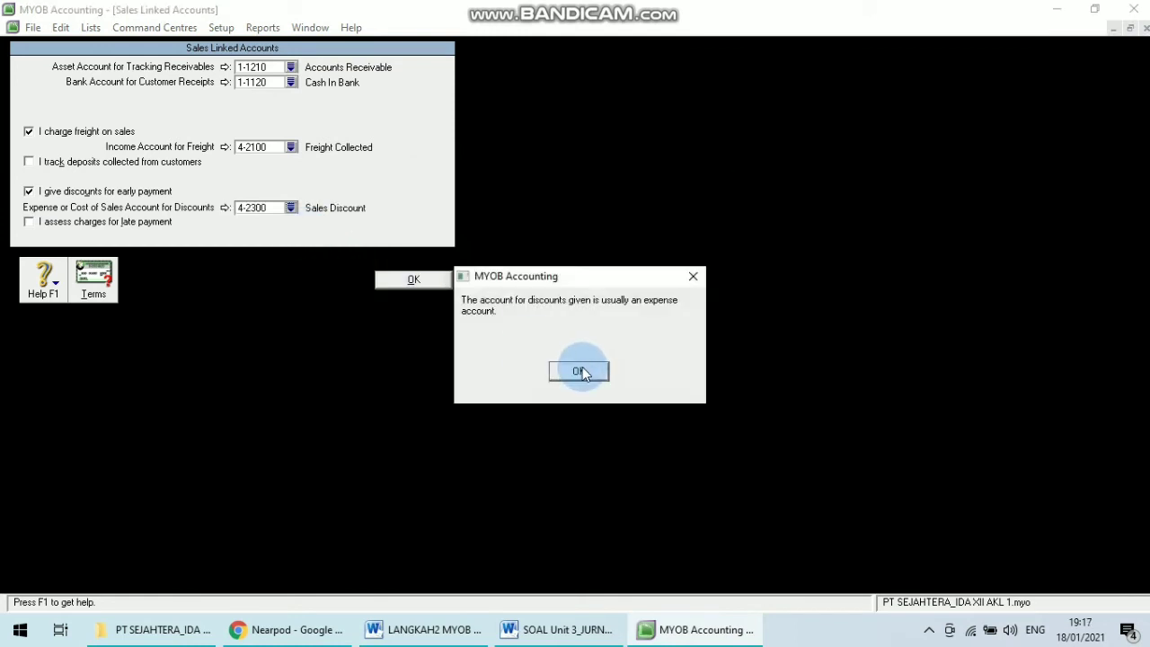
click(579, 370)
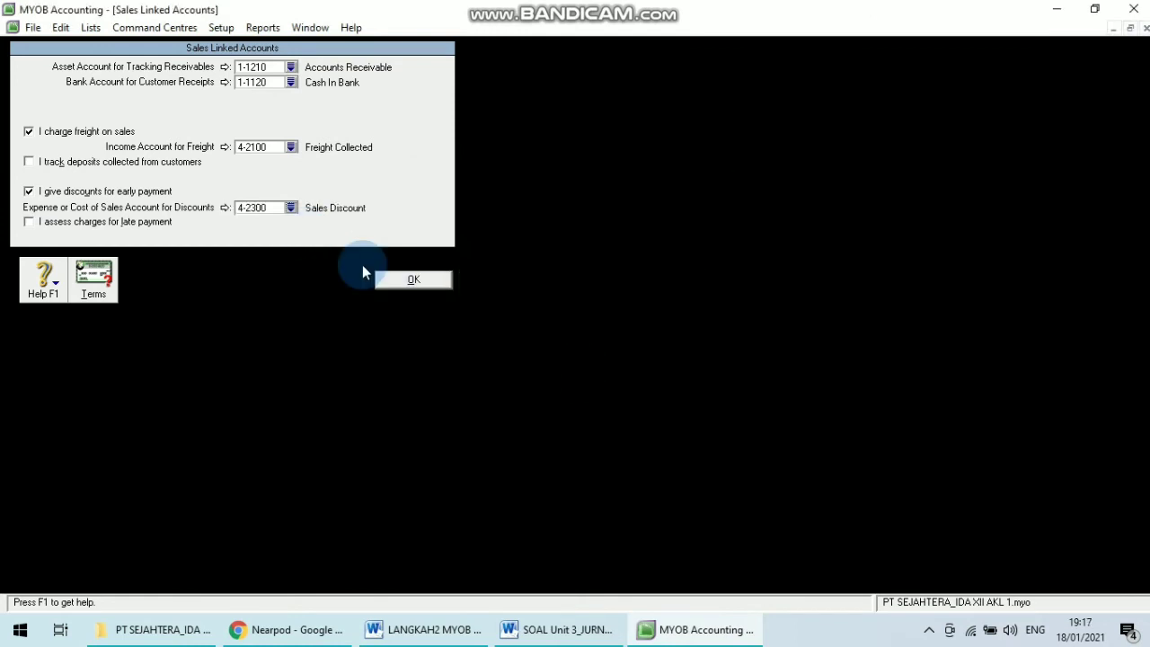
Enable charges for late payment and link 4-2200 Late Fee Collected as the late charges income account.
click(76, 224)
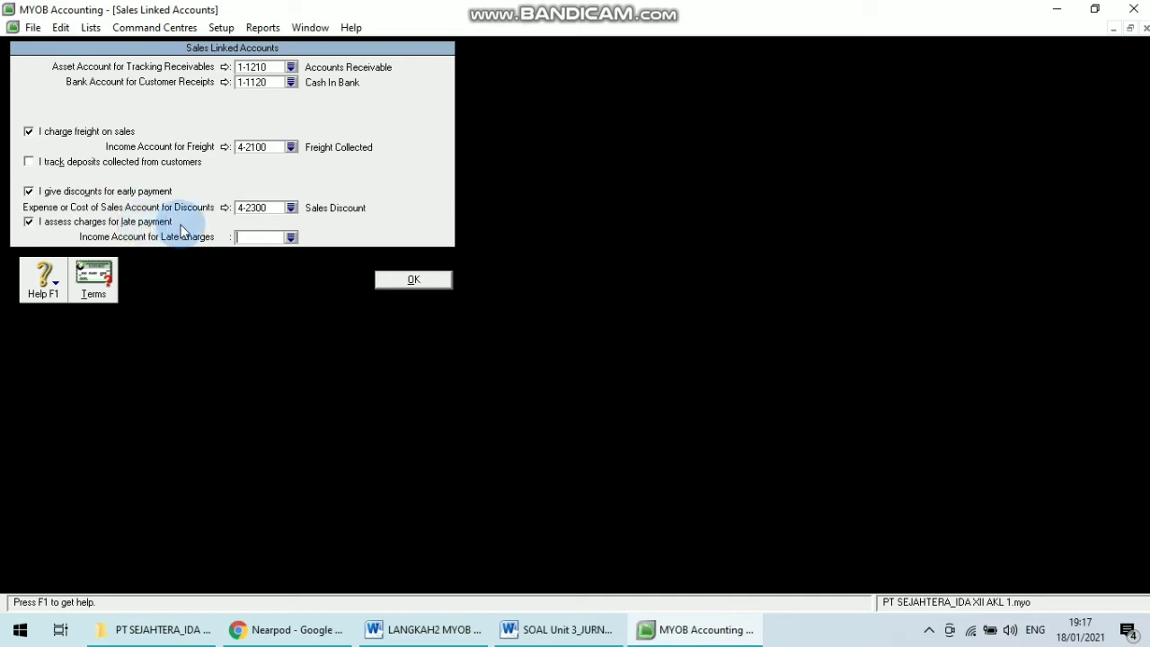
click(292, 238)
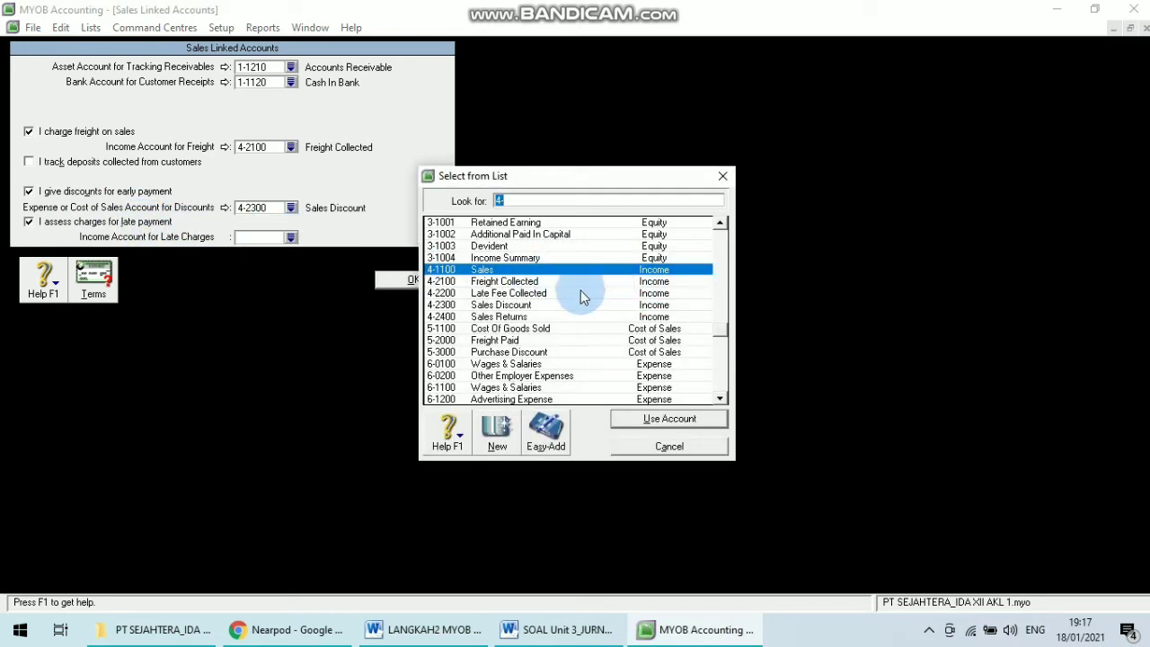
click(571, 294)
click(634, 420)
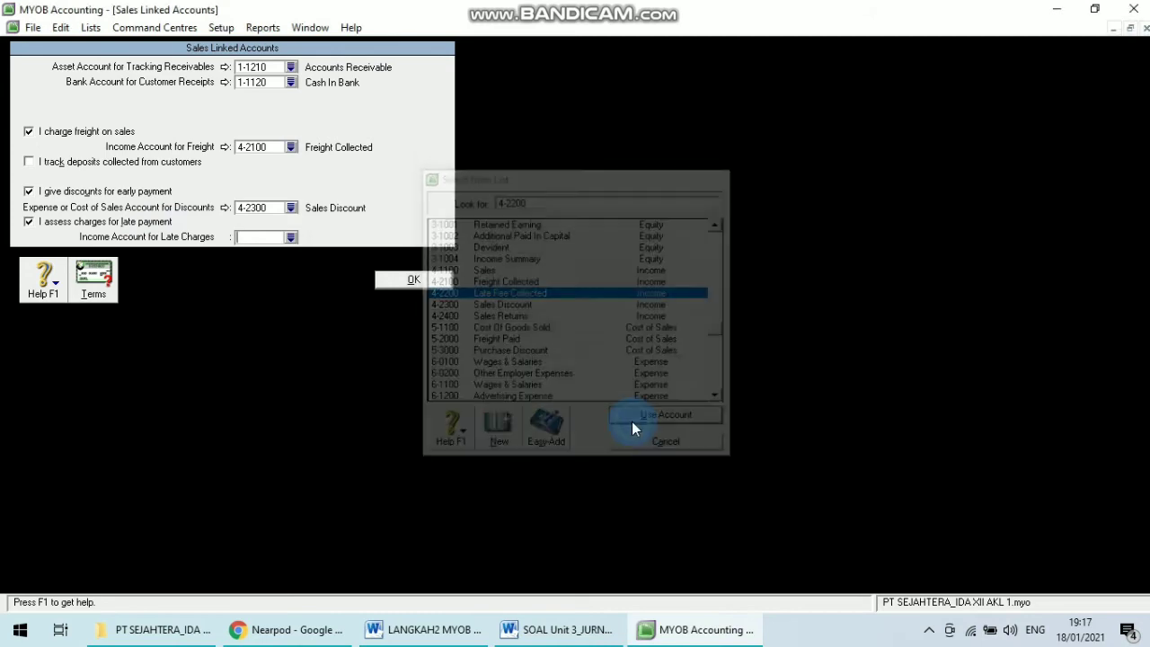
Check the Sales Accounts instructions in the steps document, then confirm the Sales Linked Accounts settings.
click(425, 629)
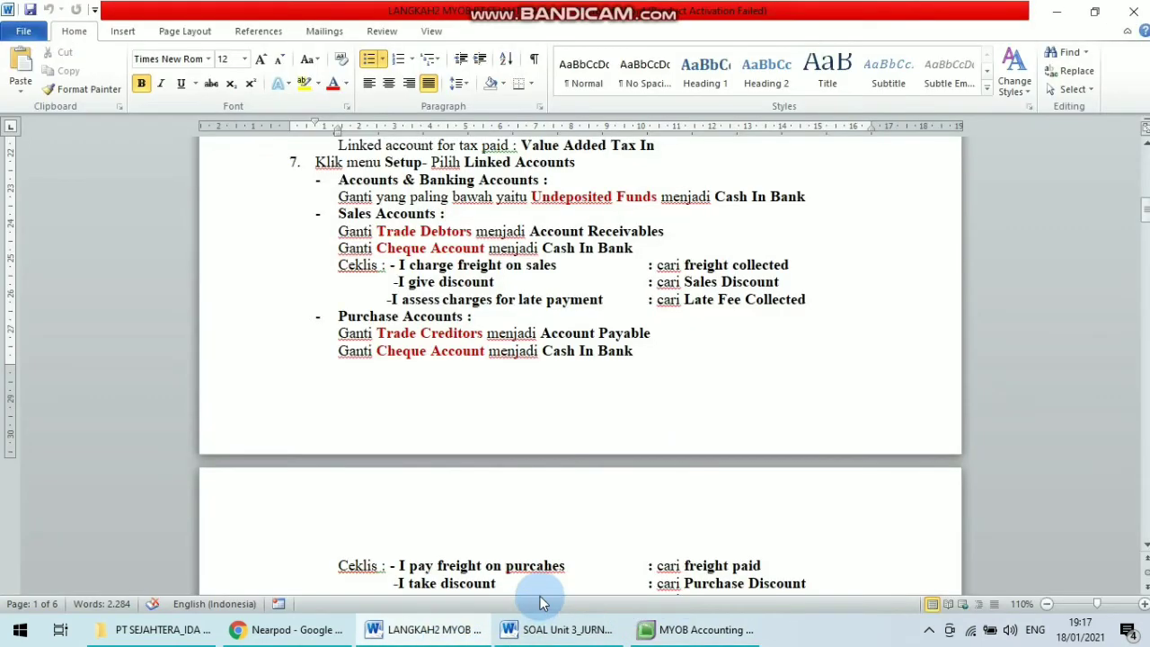
click(696, 633)
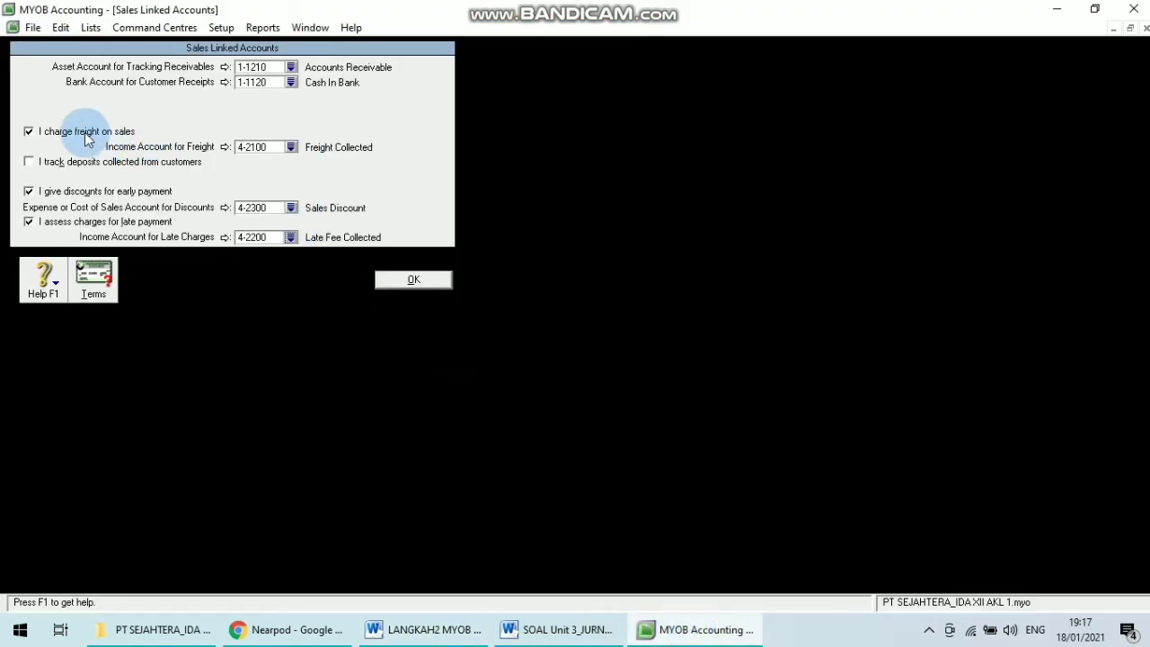
click(433, 283)
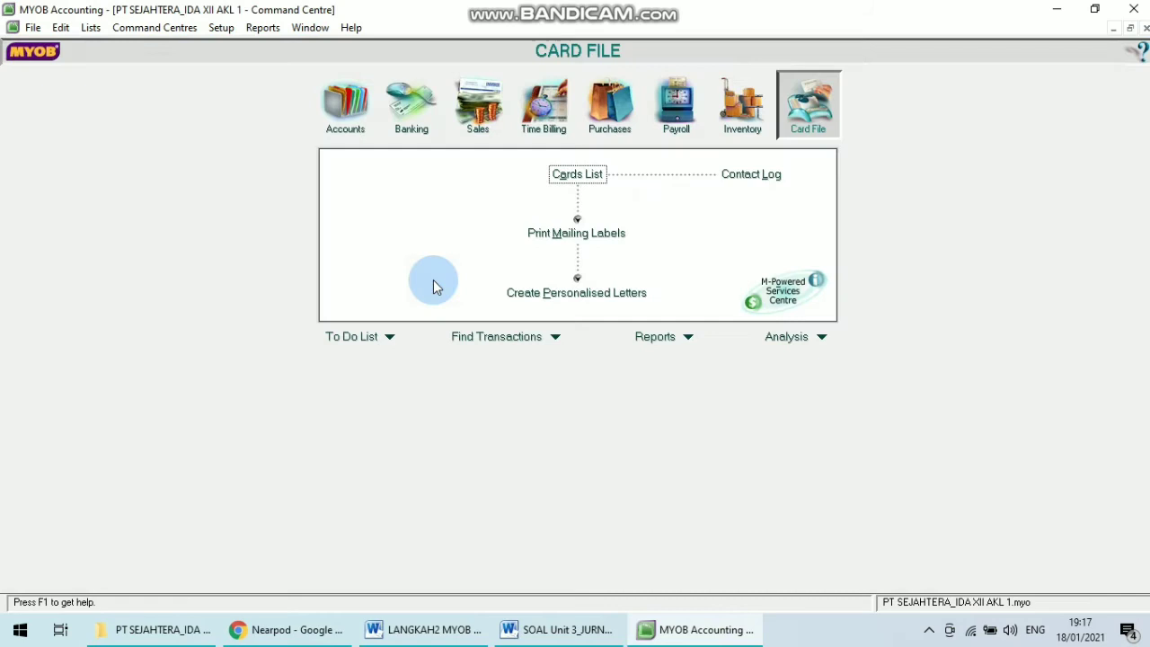
Open the Purchases linked accounts and set the payables tracking account to 2-1210 Accounts Payable.
click(221, 27)
mouse_move(306, 93)
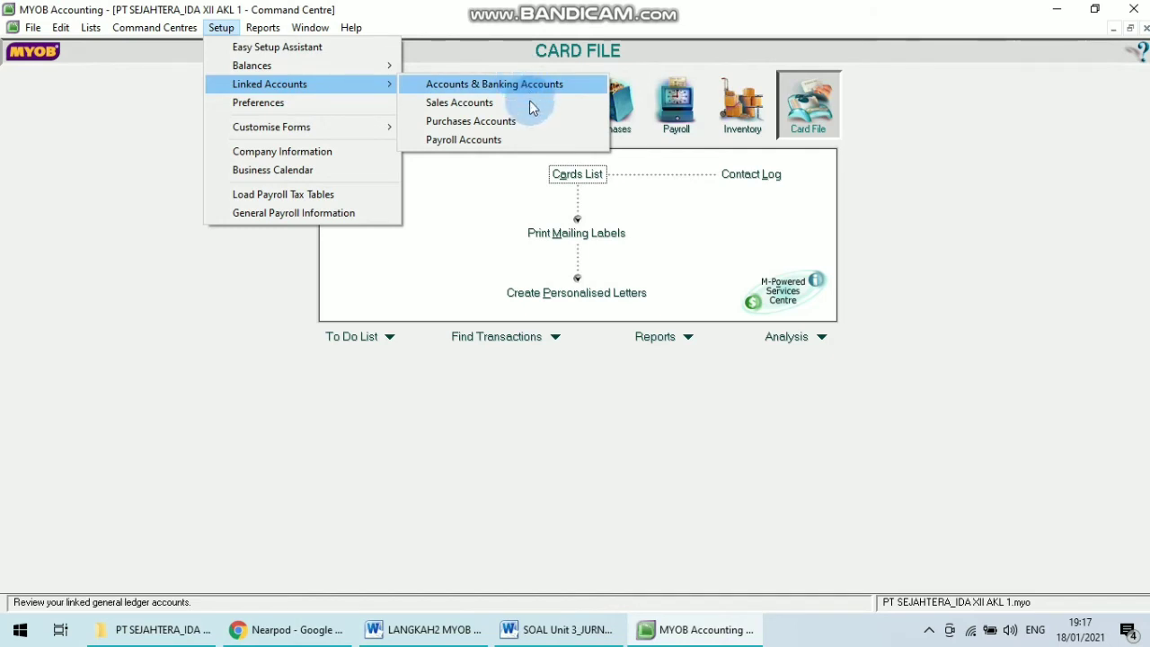
click(489, 122)
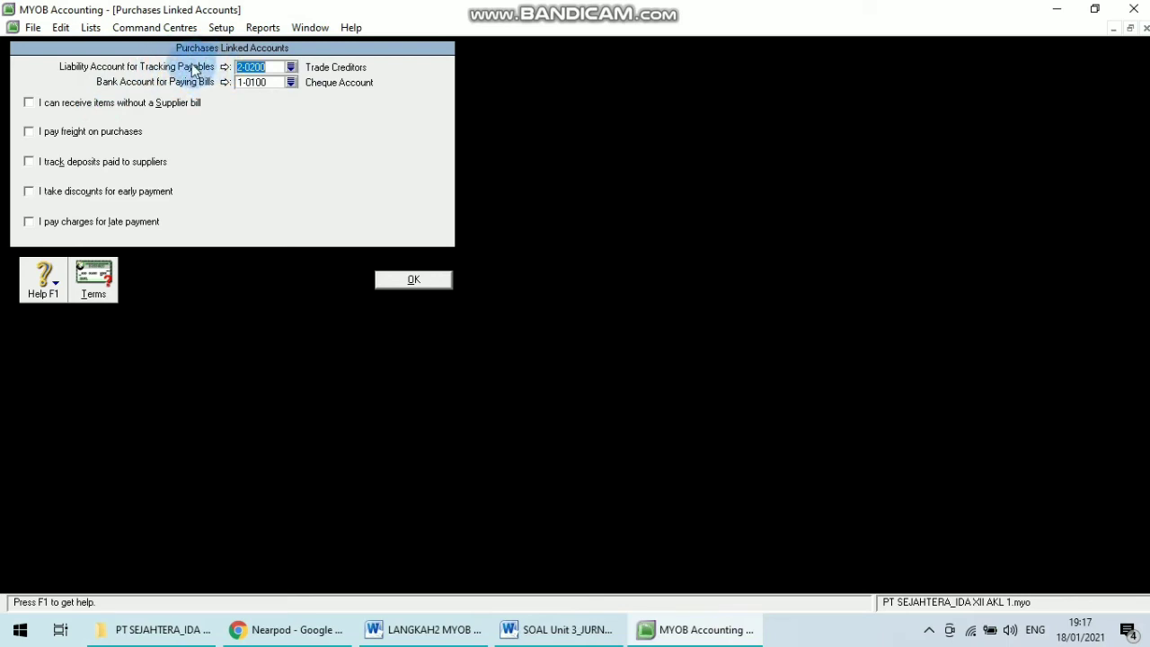
click(291, 71)
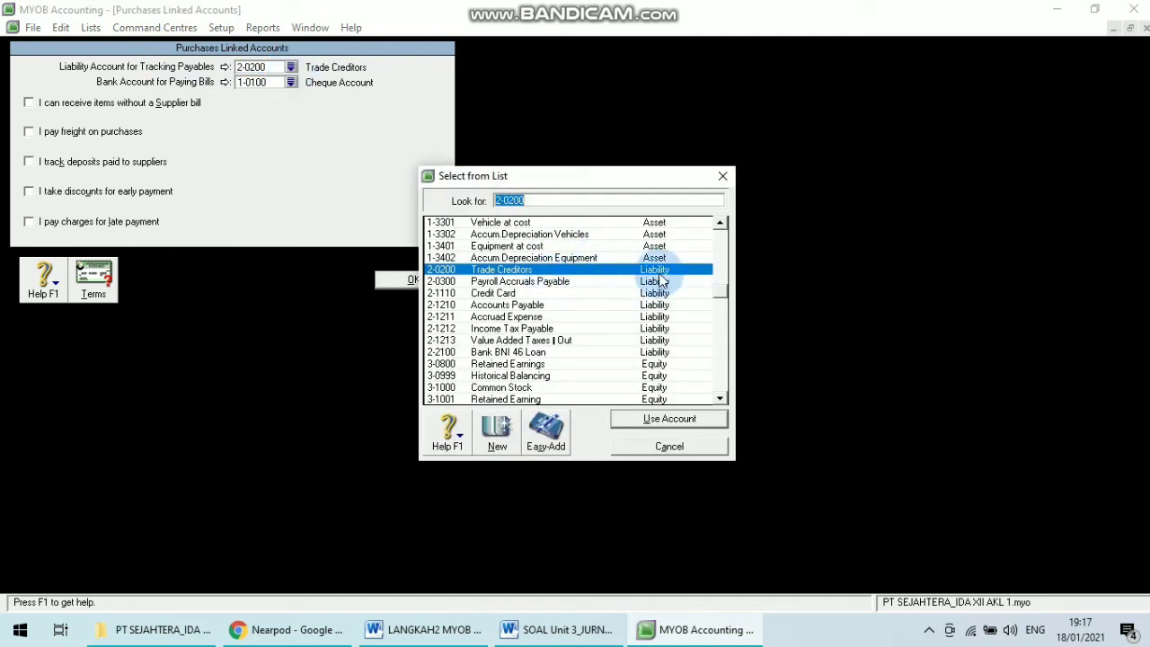
double_click(571, 308)
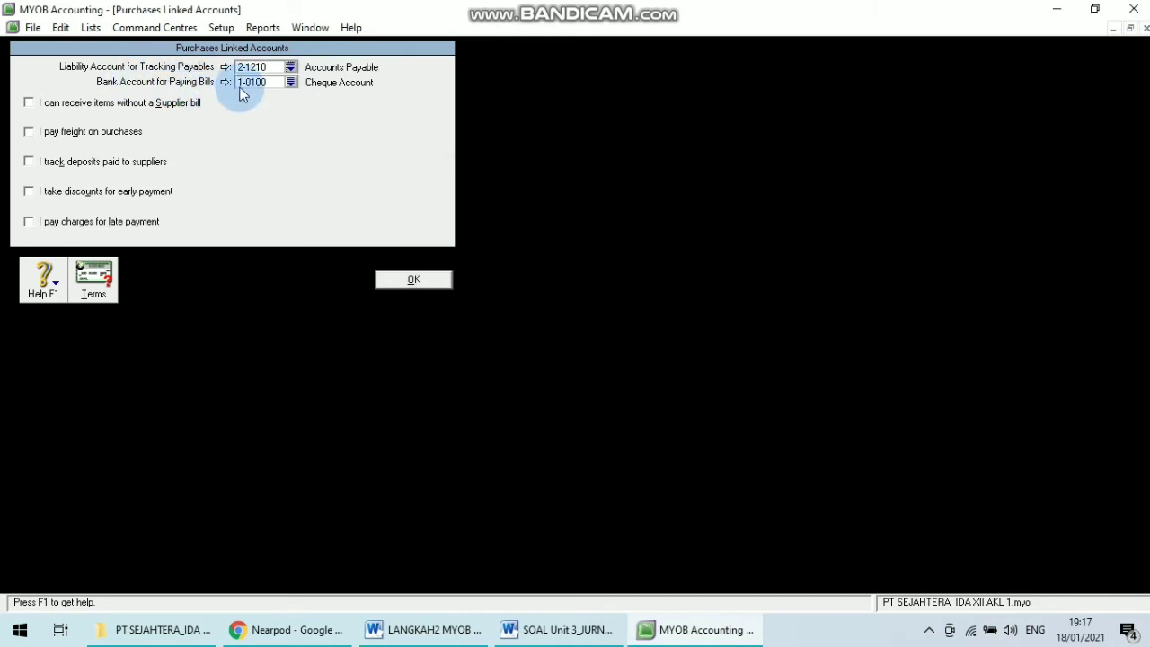
Set the bank account for paying bills to 1-1120 Cash In Bank.
click(293, 83)
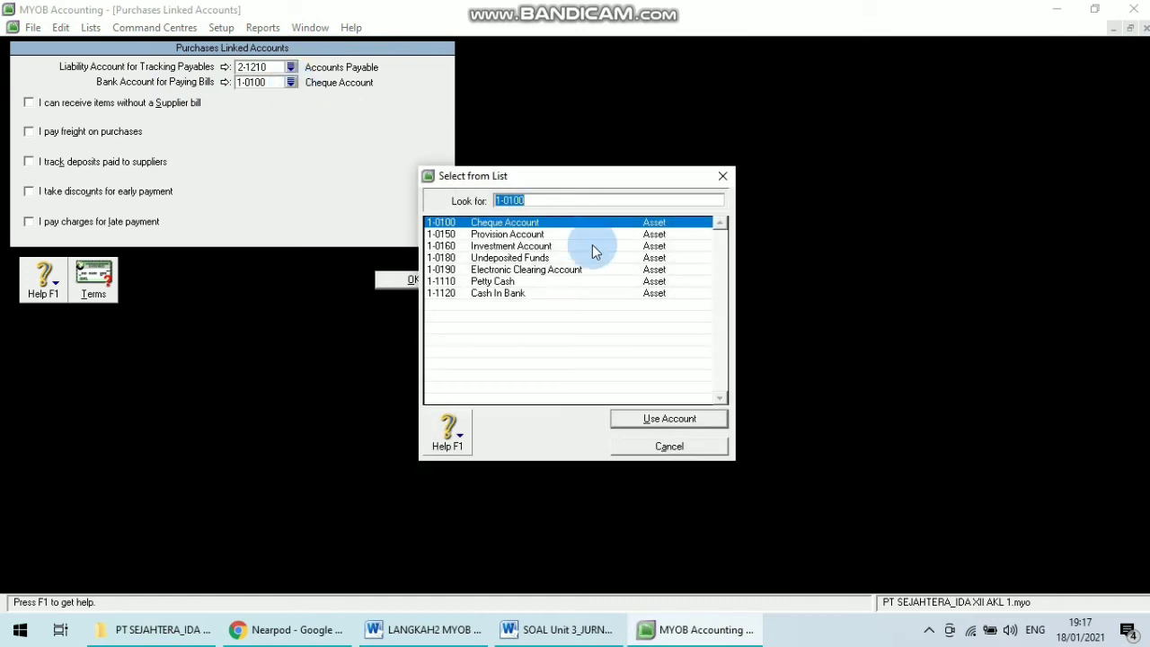
click(551, 294)
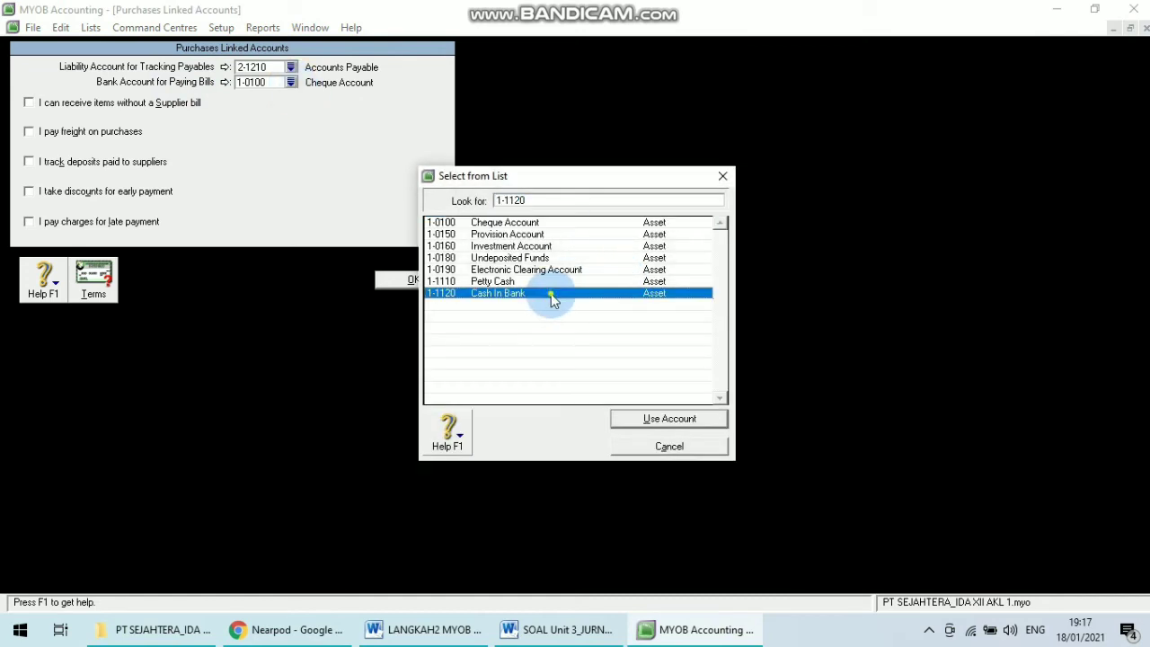
click(626, 419)
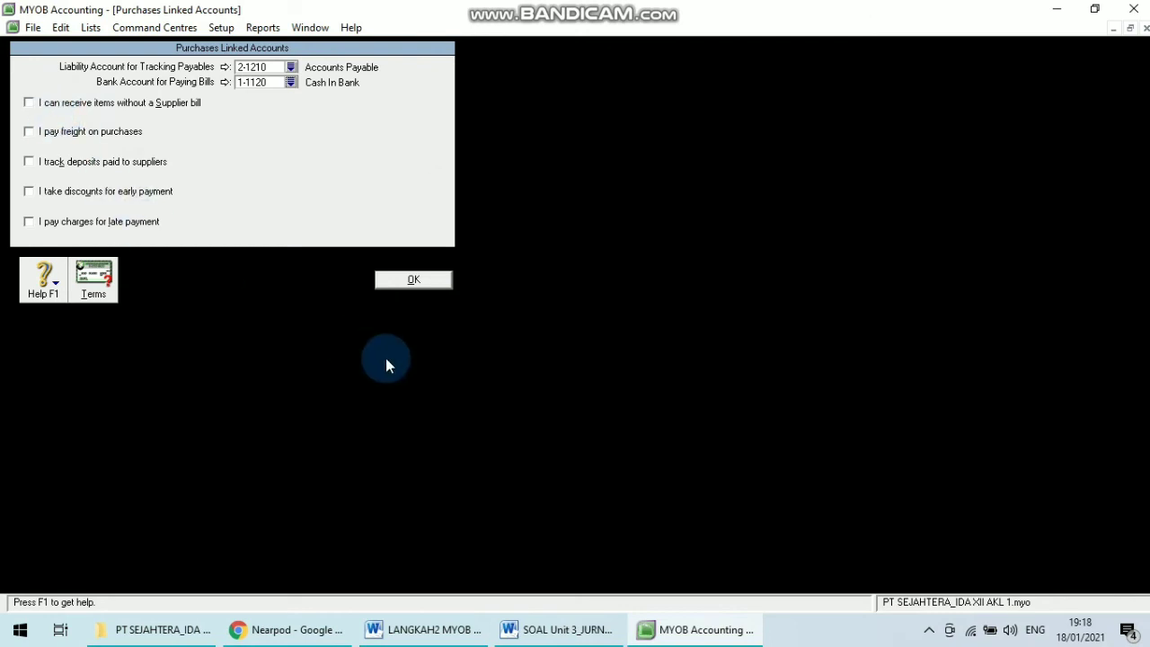
Read the Purchase Accounts checklist in the steps document, then return to MYOB.
click(422, 629)
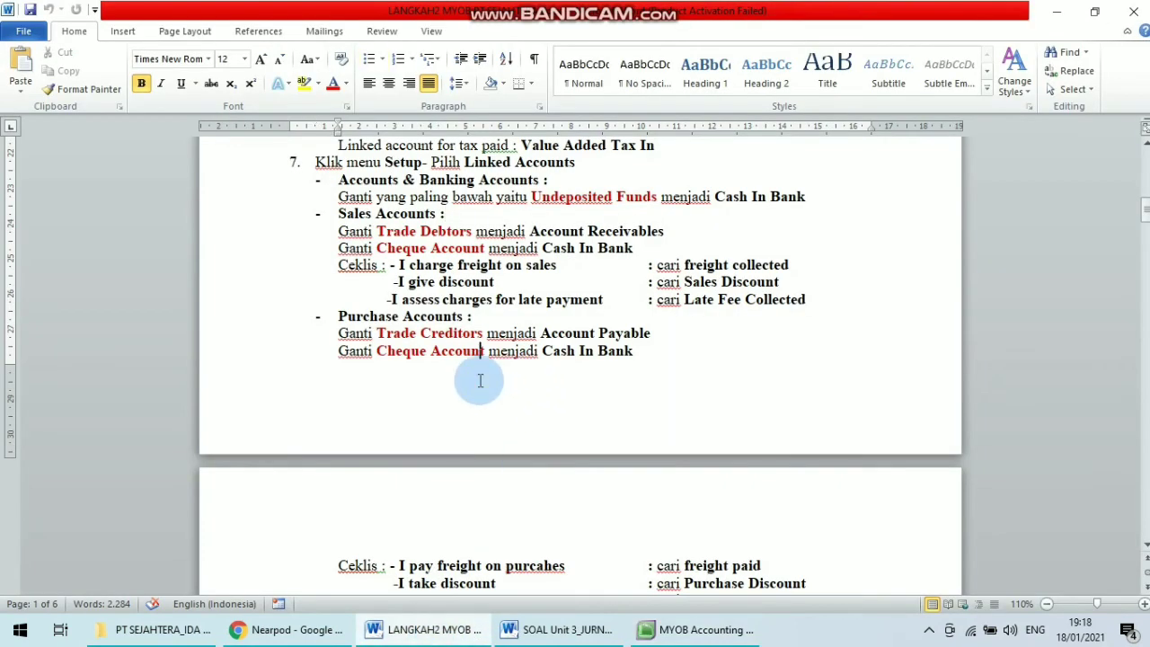
scroll(480, 381, down, 1)
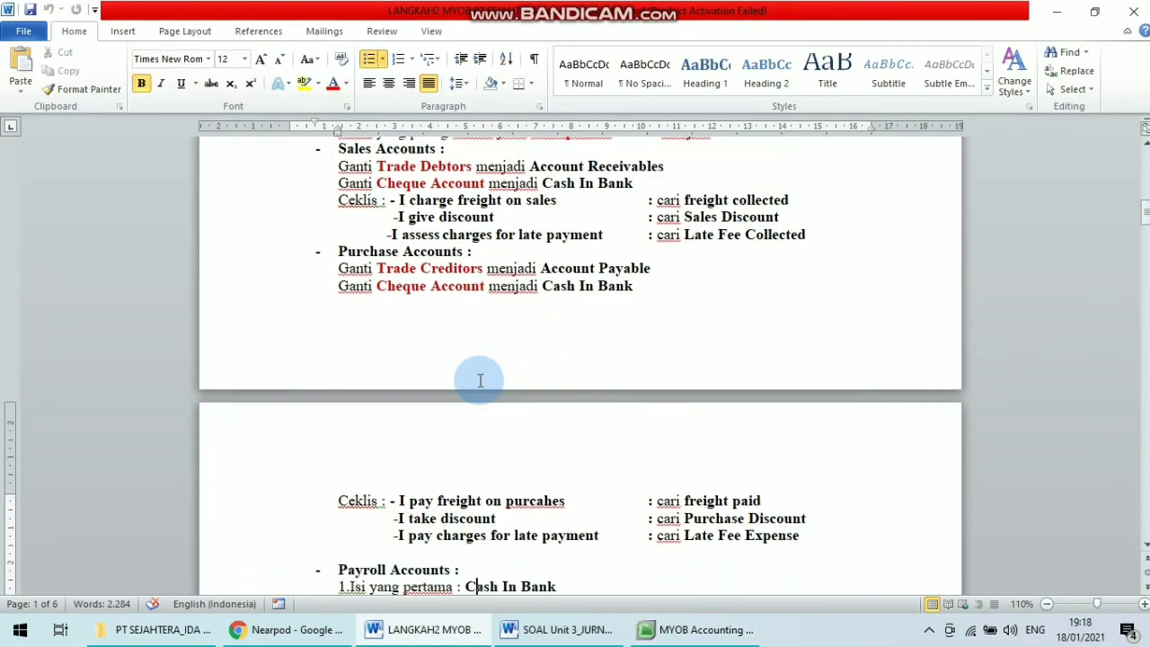
scroll(480, 381, down, 1)
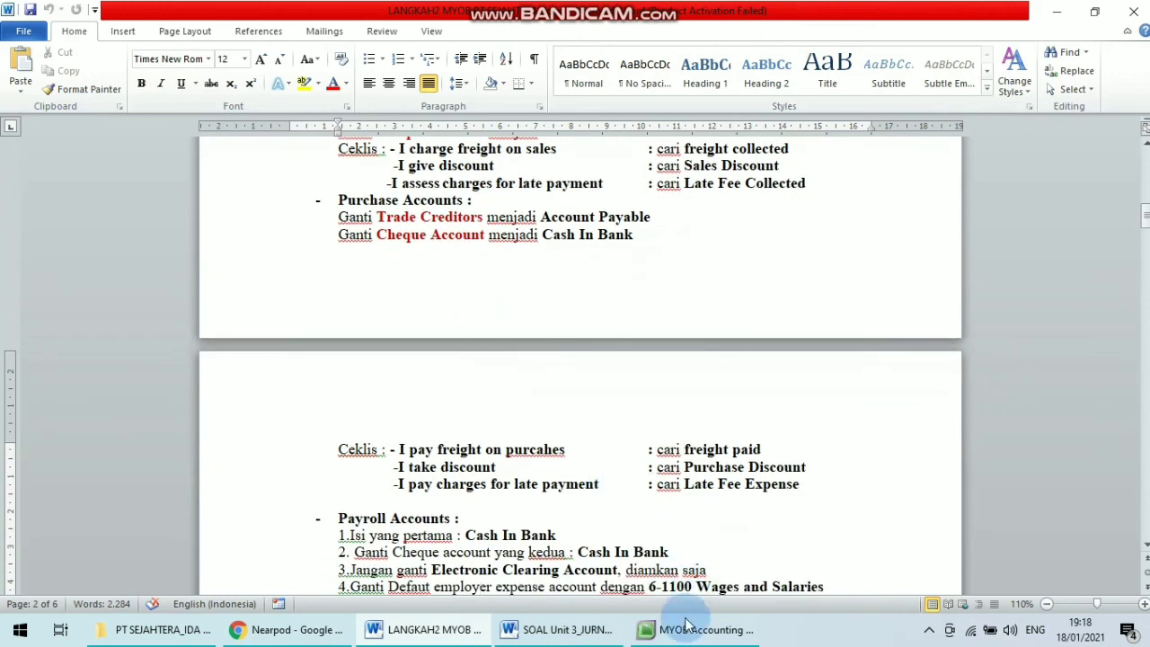
click(672, 644)
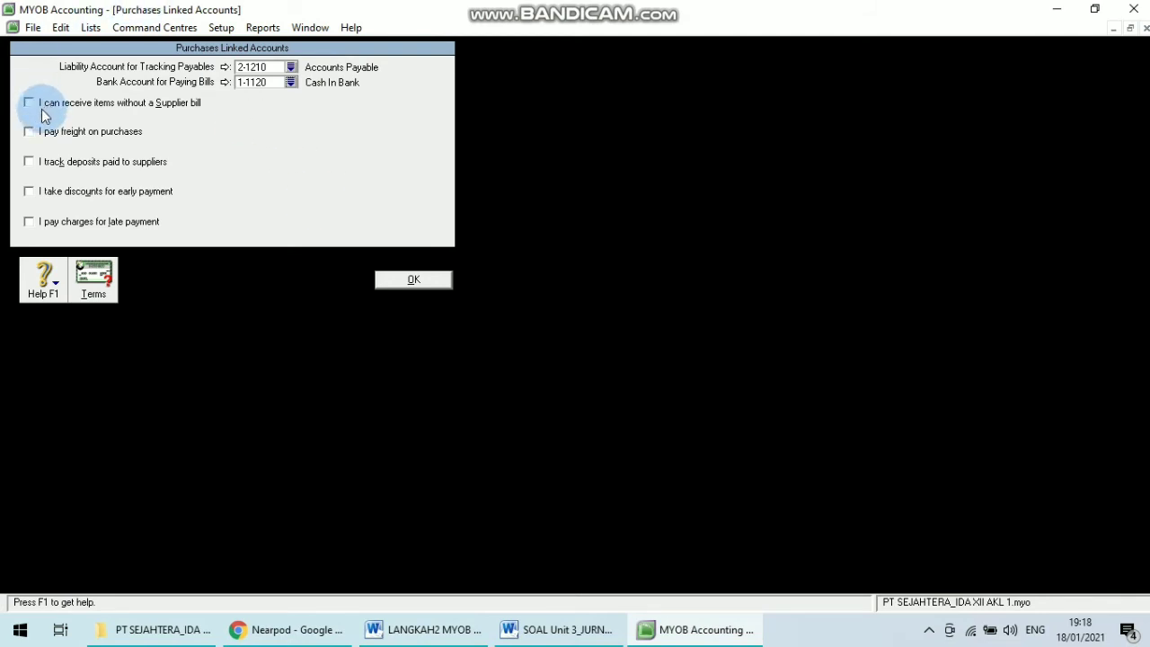
Enable paying freight on purchases and link 5-2000 Freight Paid as the freight account.
click(28, 132)
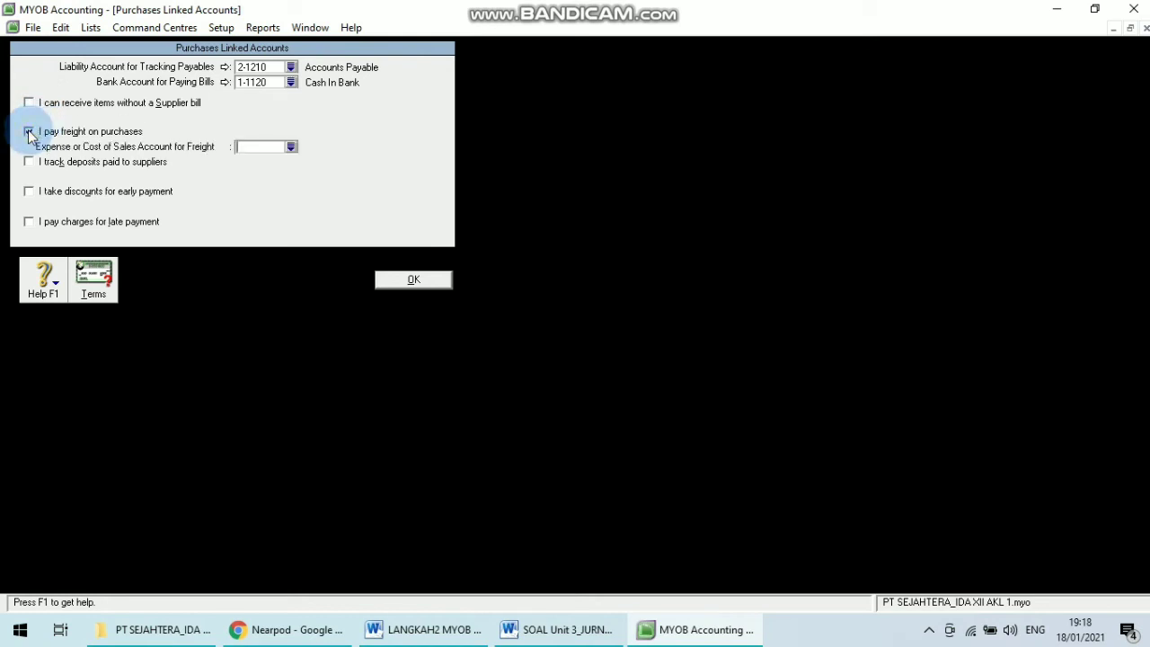
click(289, 146)
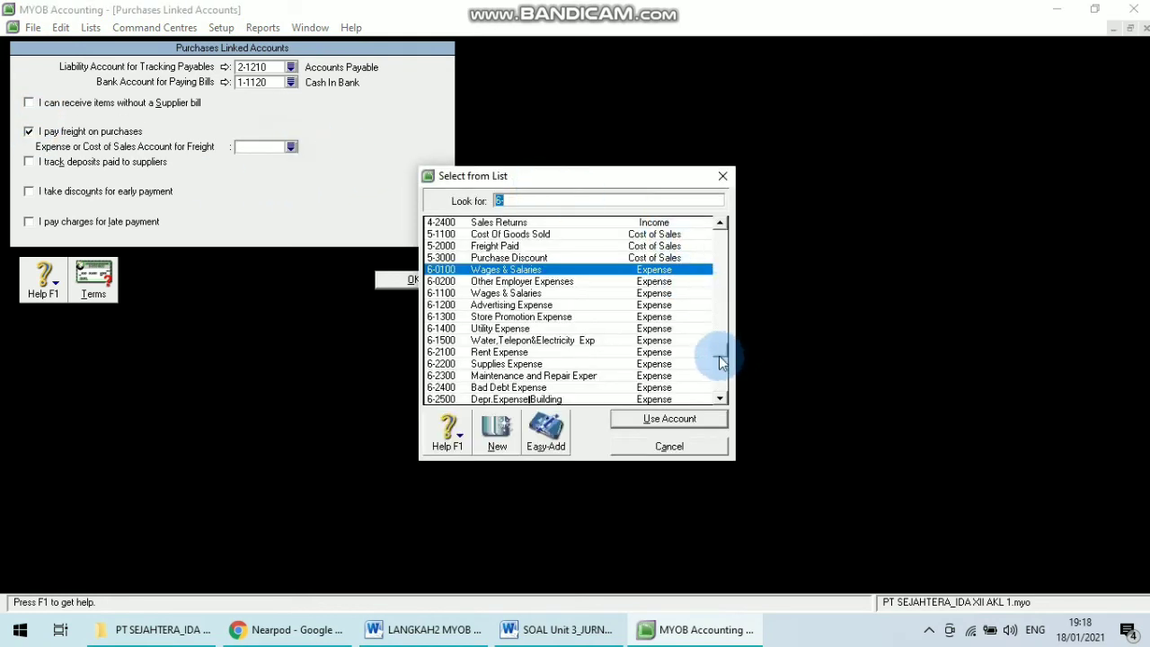
click(562, 244)
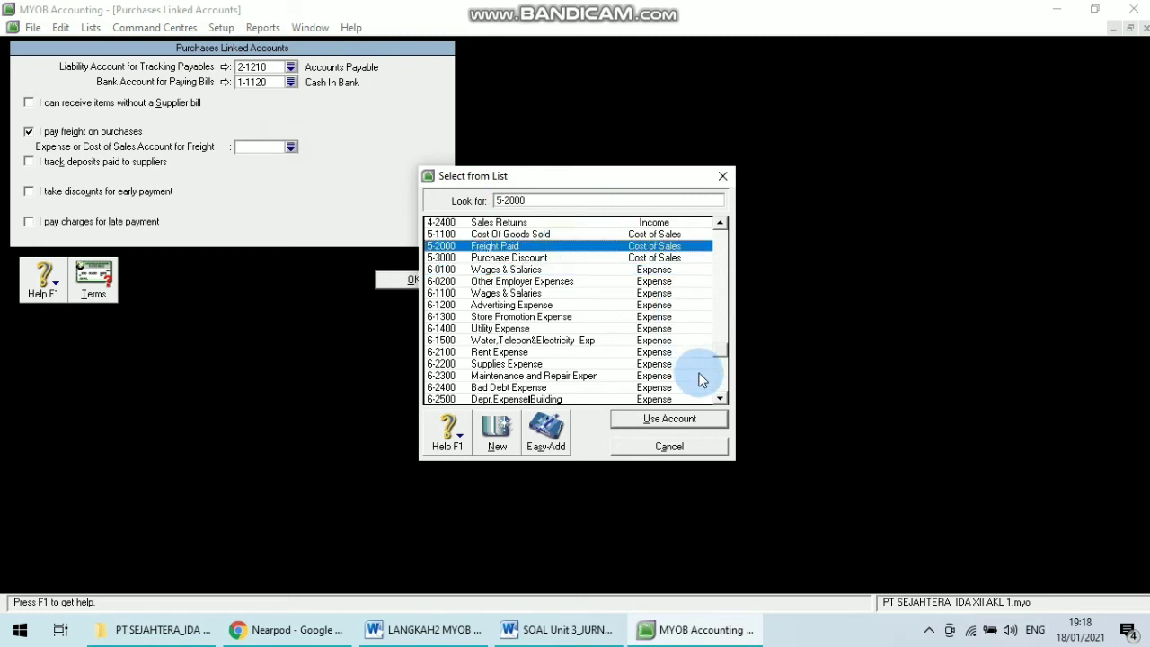
click(668, 420)
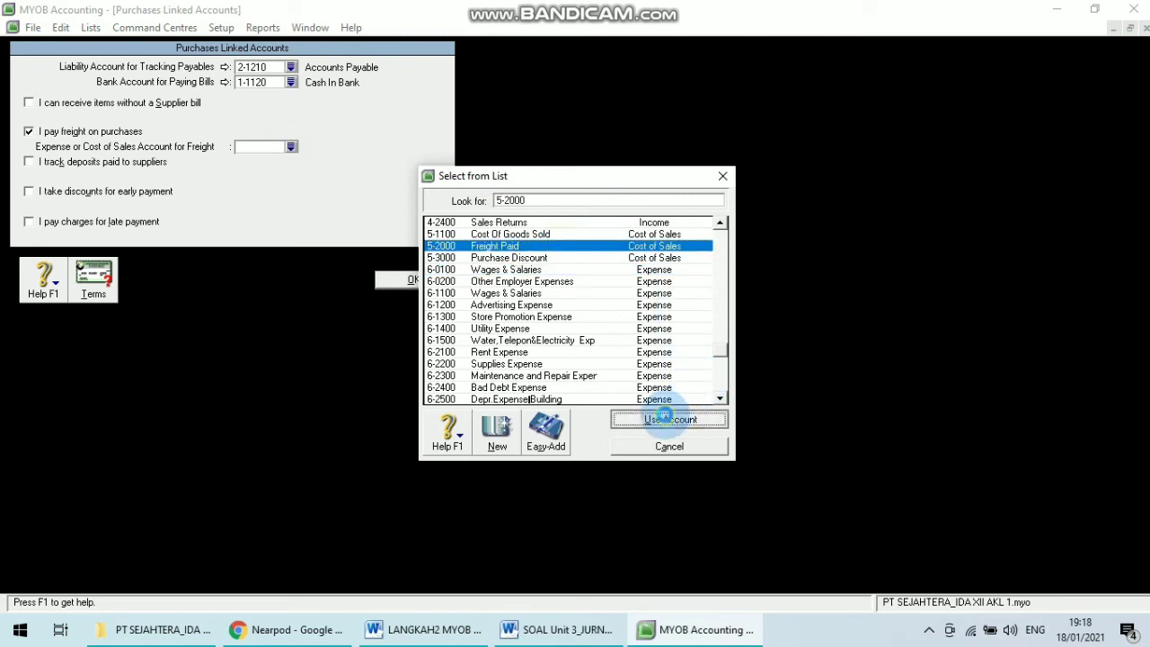
Enable taking discounts for early payment and link 5-3000 Purchase Discount as the discounts account.
click(31, 192)
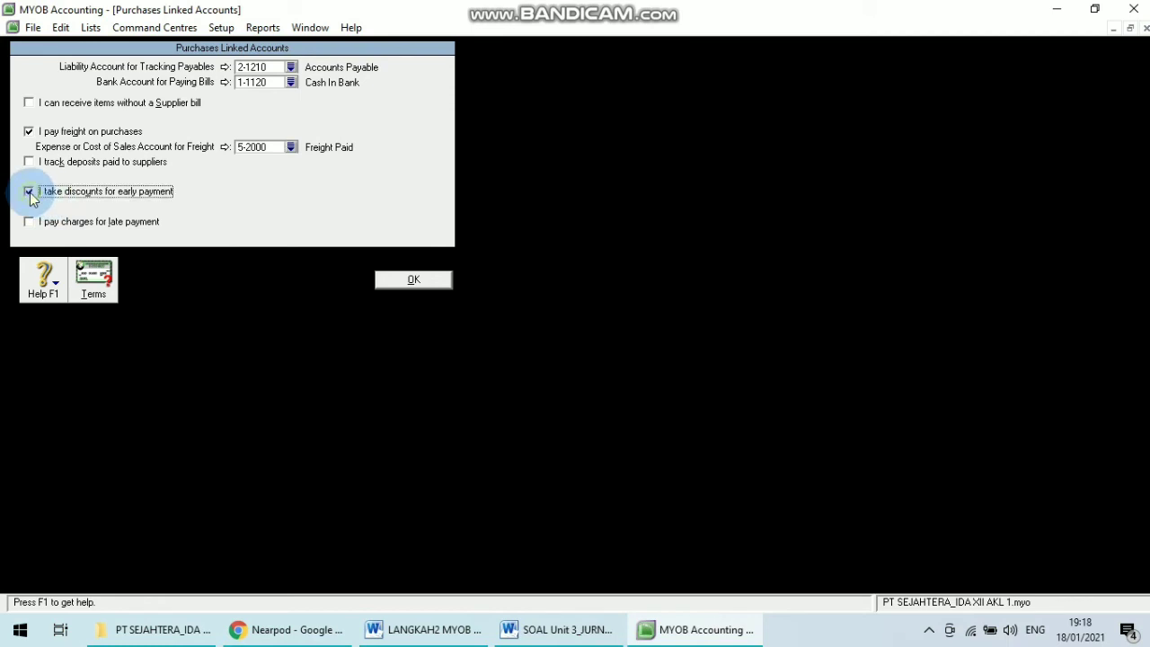
click(291, 207)
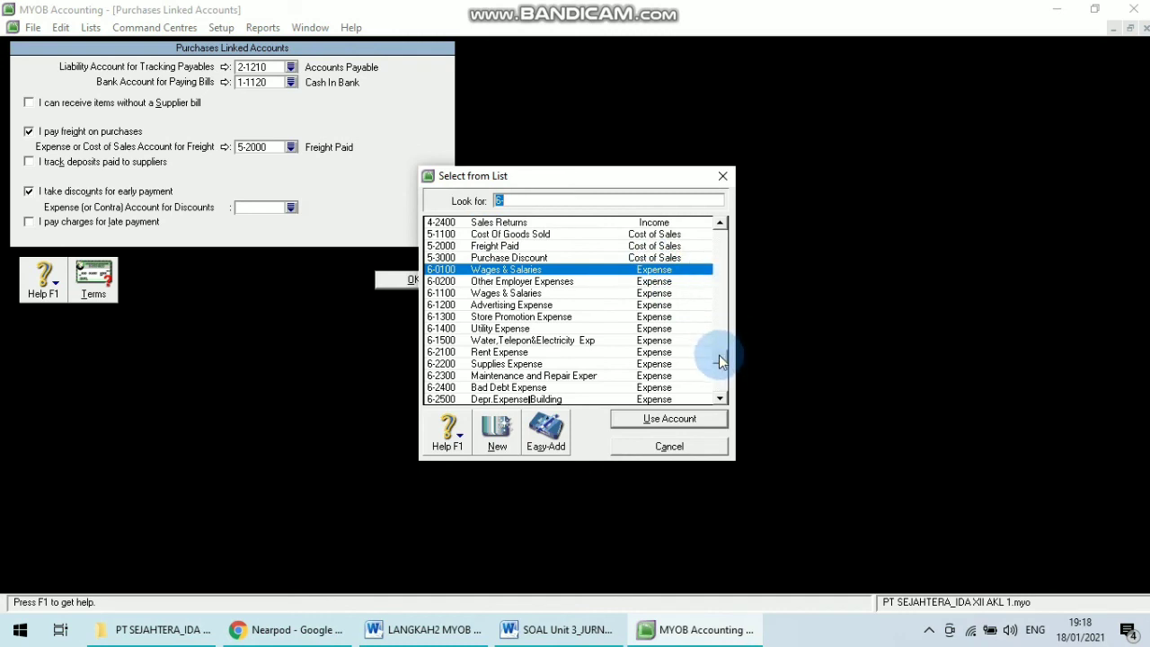
scroll(719, 347, up, 1)
scroll(719, 312, up, 3)
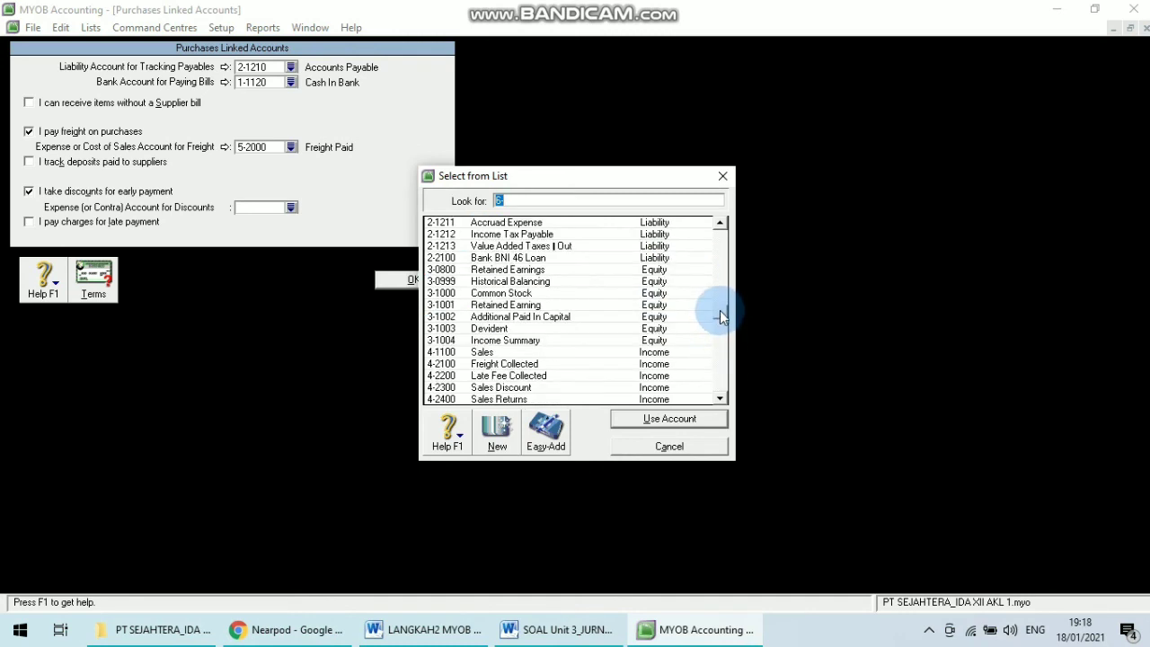
scroll(713, 297, up, 5)
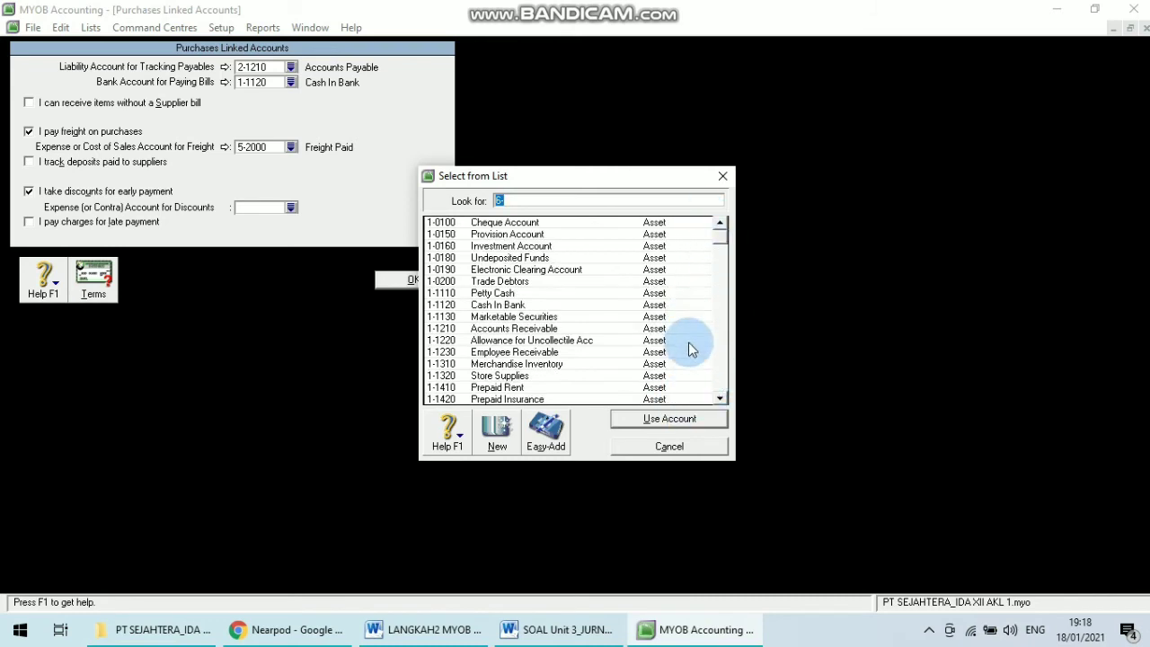
click(378, 633)
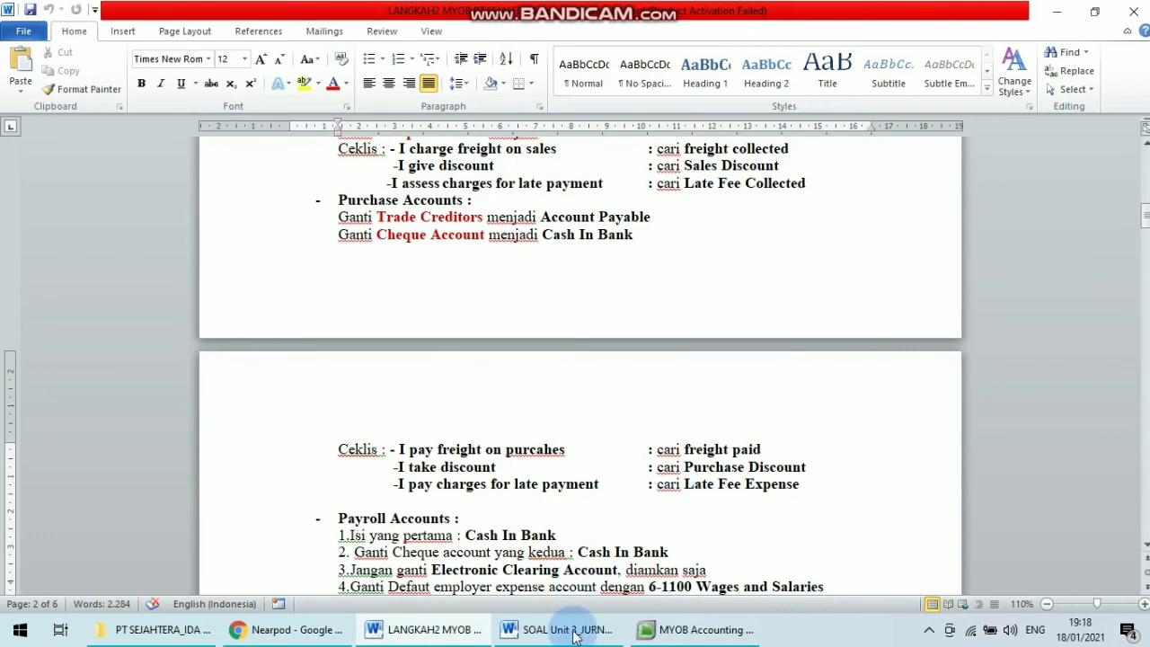
click(566, 630)
click(705, 629)
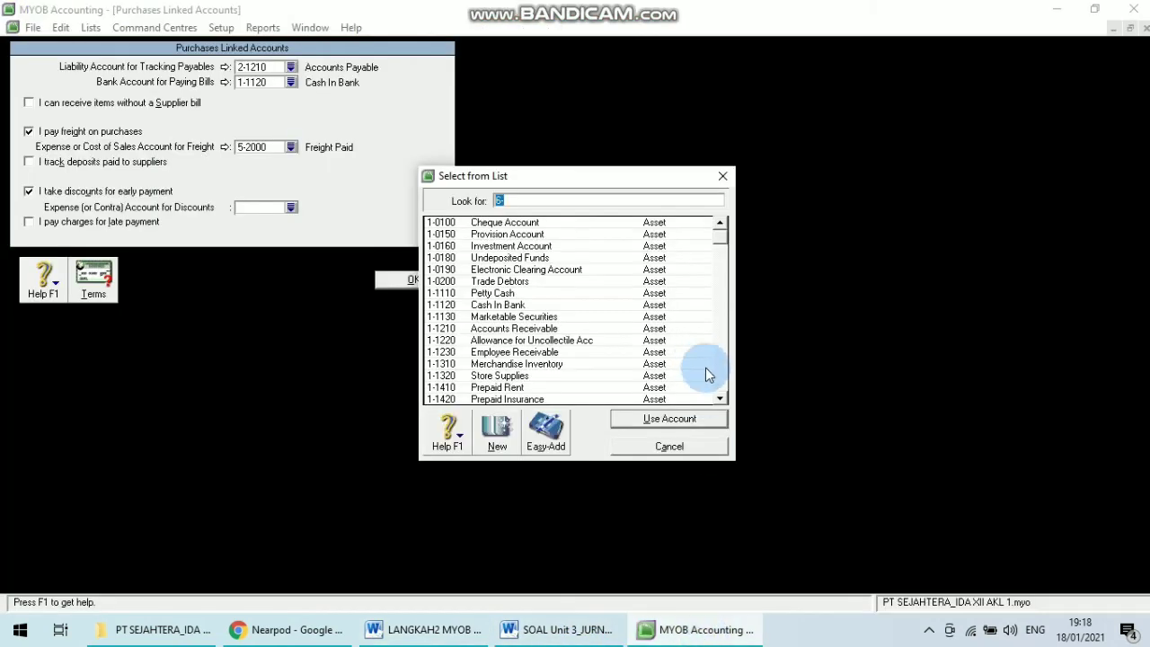
click(723, 400)
click(722, 400)
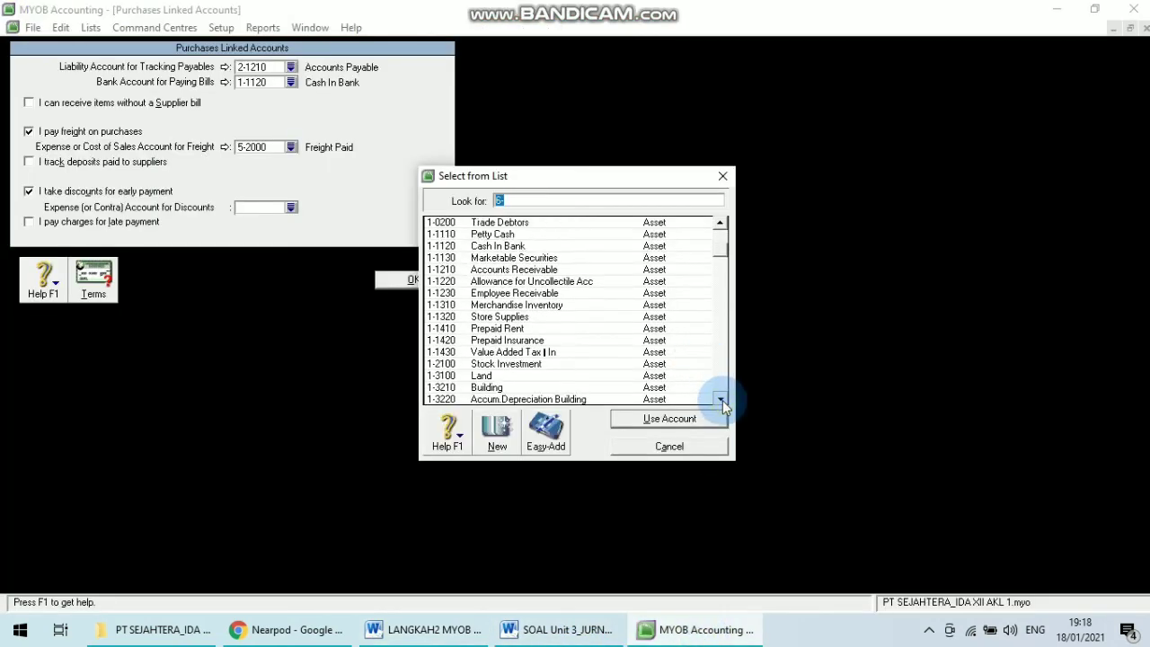
click(722, 400)
click(722, 400)
click(723, 399)
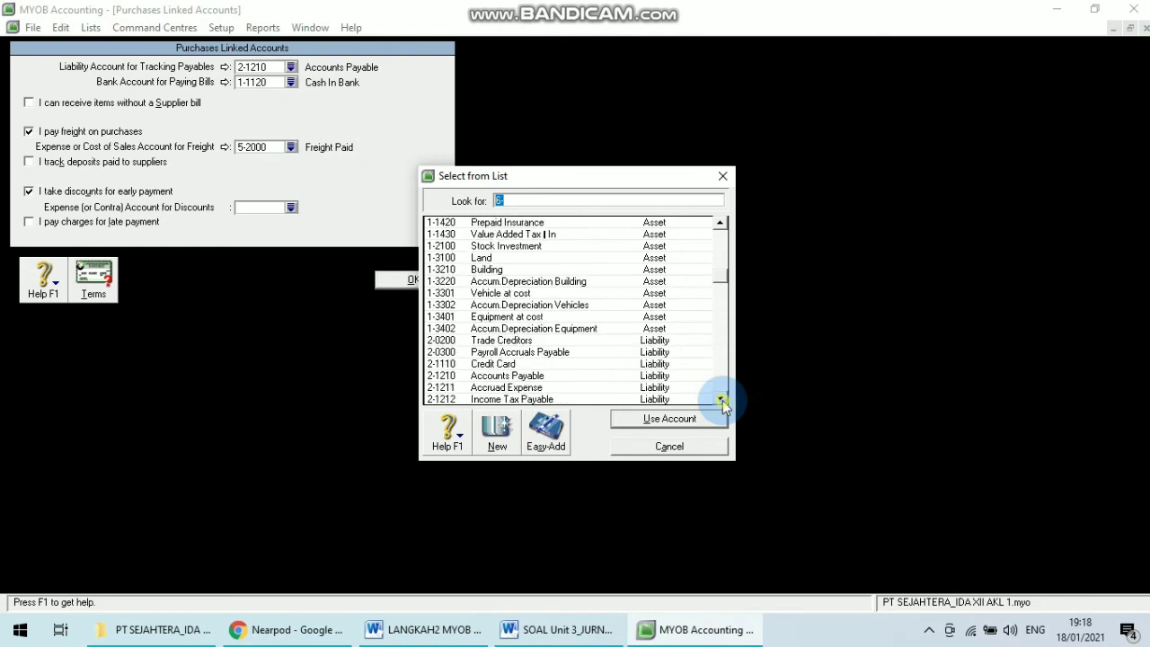
click(723, 400)
click(722, 400)
click(722, 400)
click(723, 400)
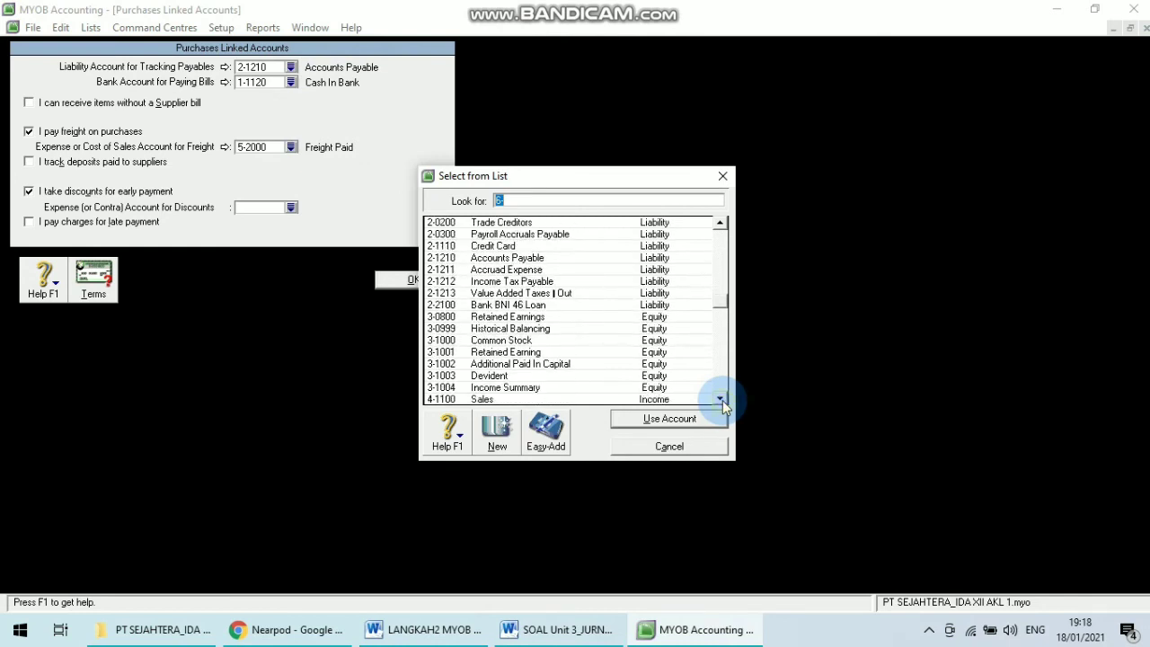
click(722, 400)
click(723, 399)
click(722, 400)
click(722, 400)
click(722, 400)
click(722, 400)
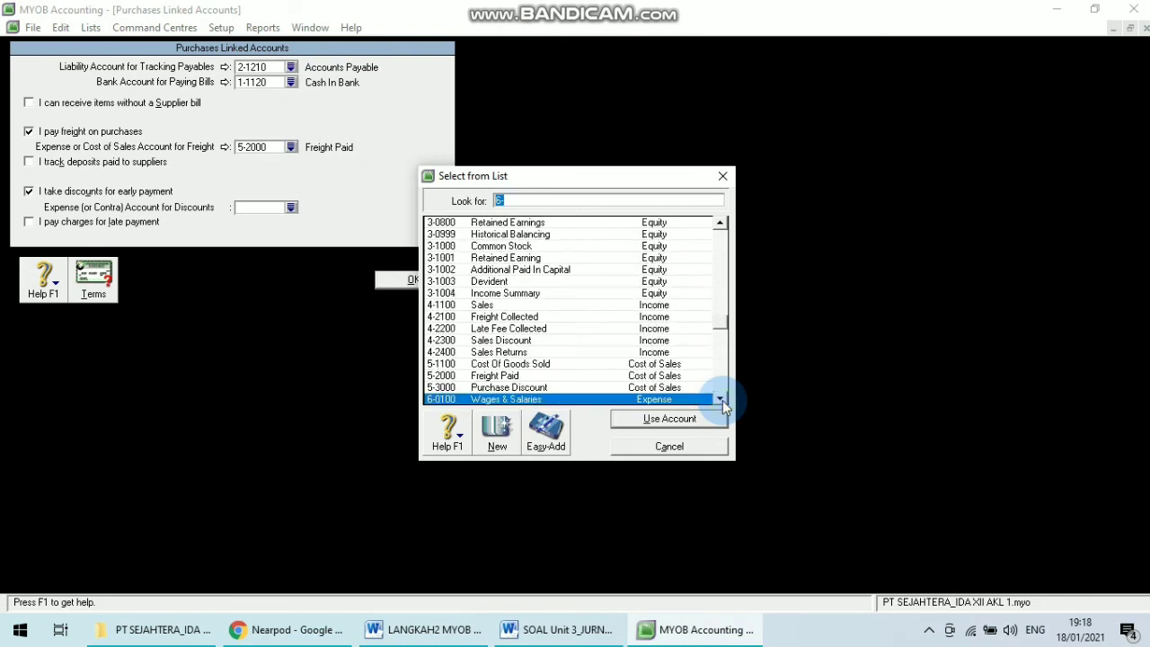
click(634, 388)
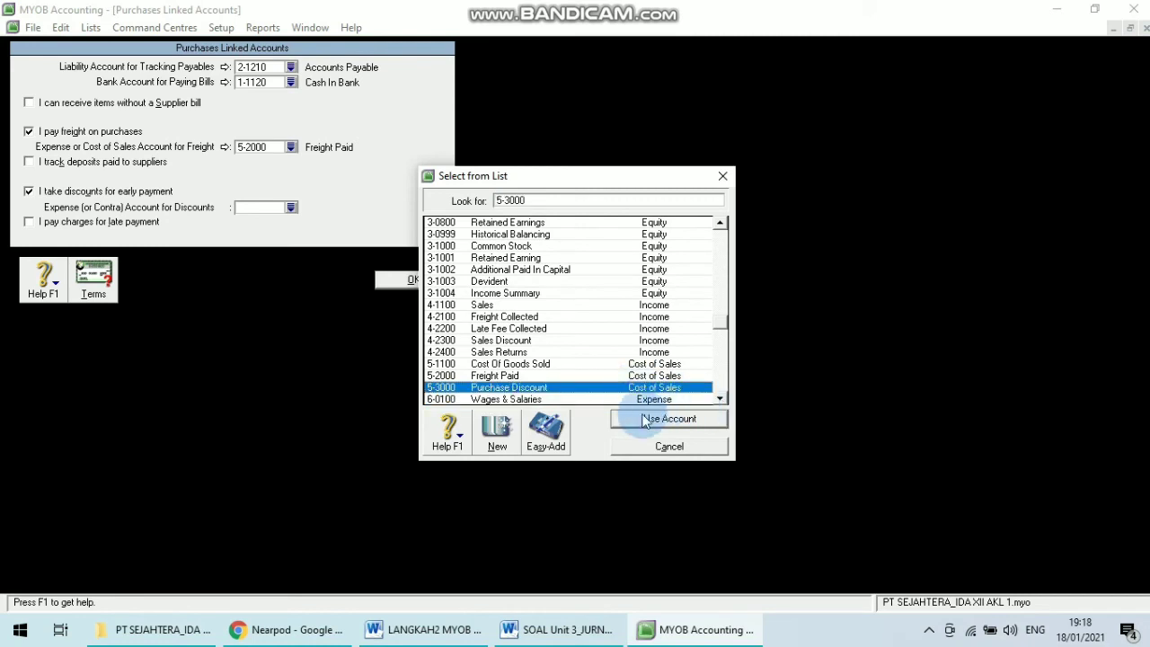
click(638, 419)
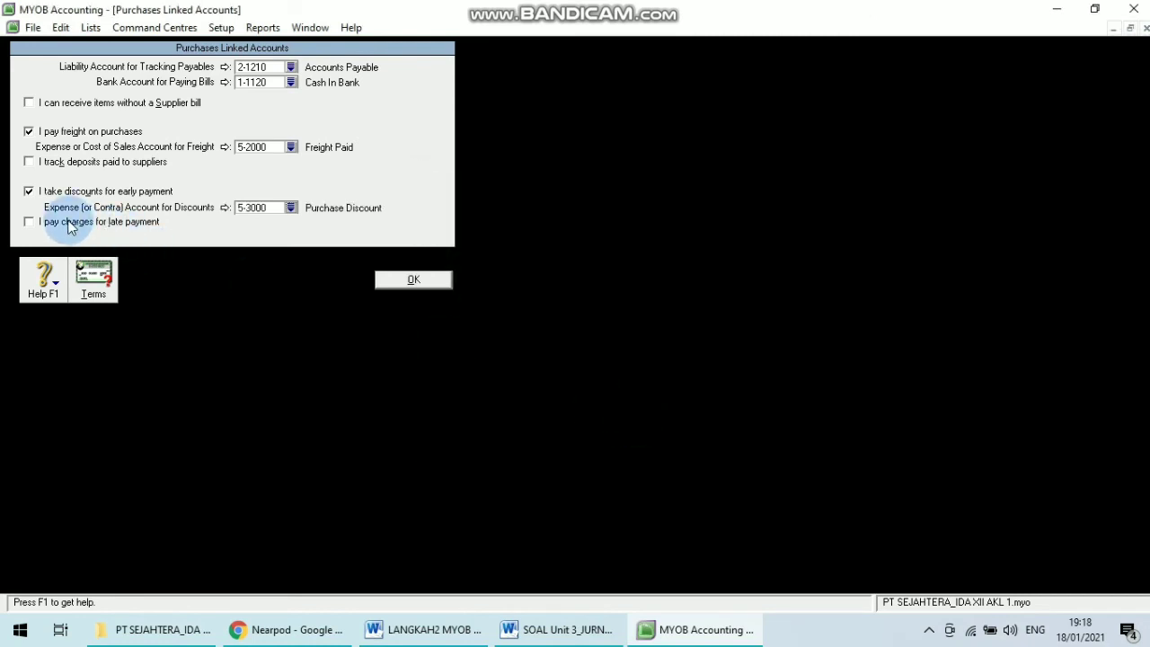
Enable paying charges for late payment, link 6-2900 Late Fee Expense as the late charges account, and confirm the purchases linked accounts.
click(113, 223)
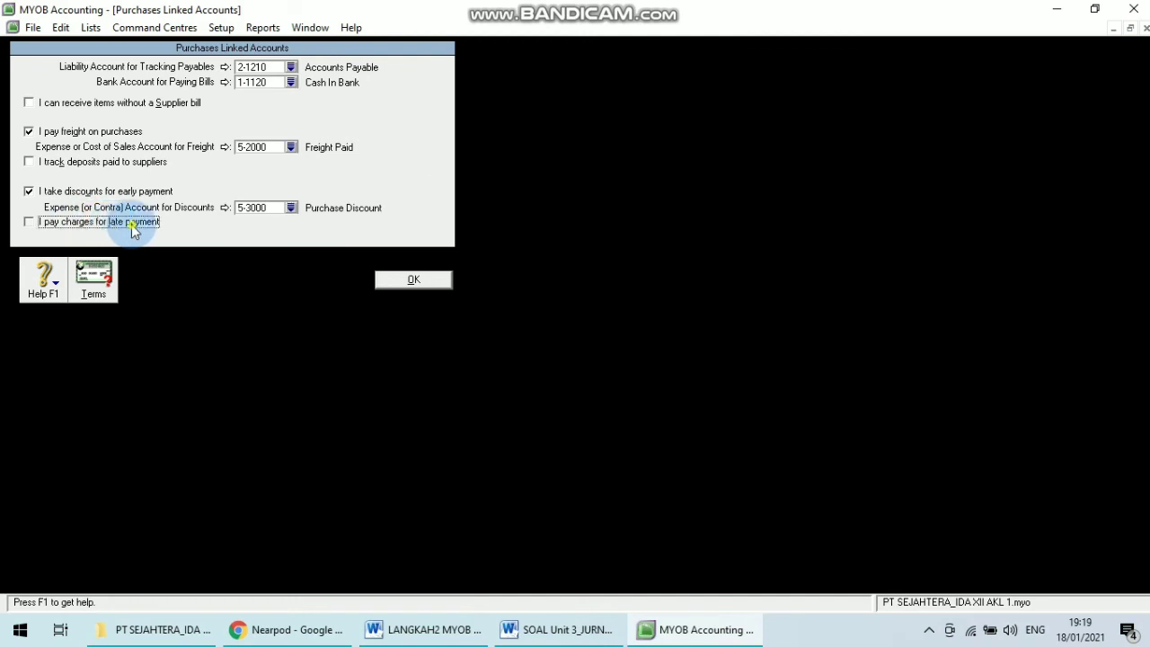
click(291, 237)
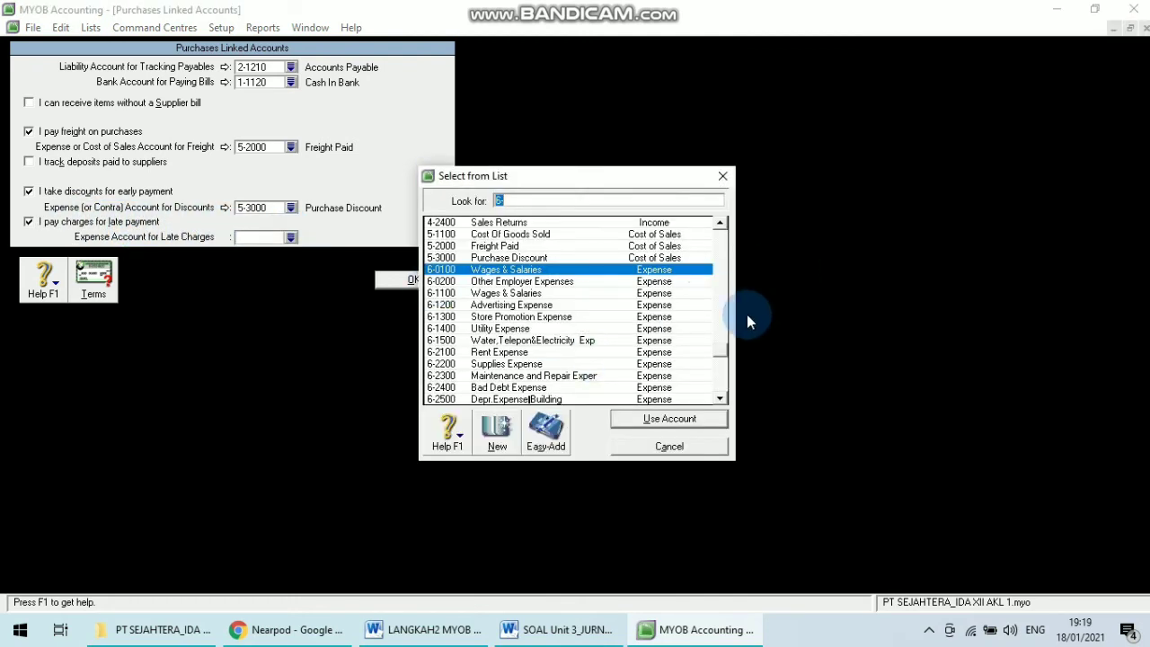
text(5-2000)
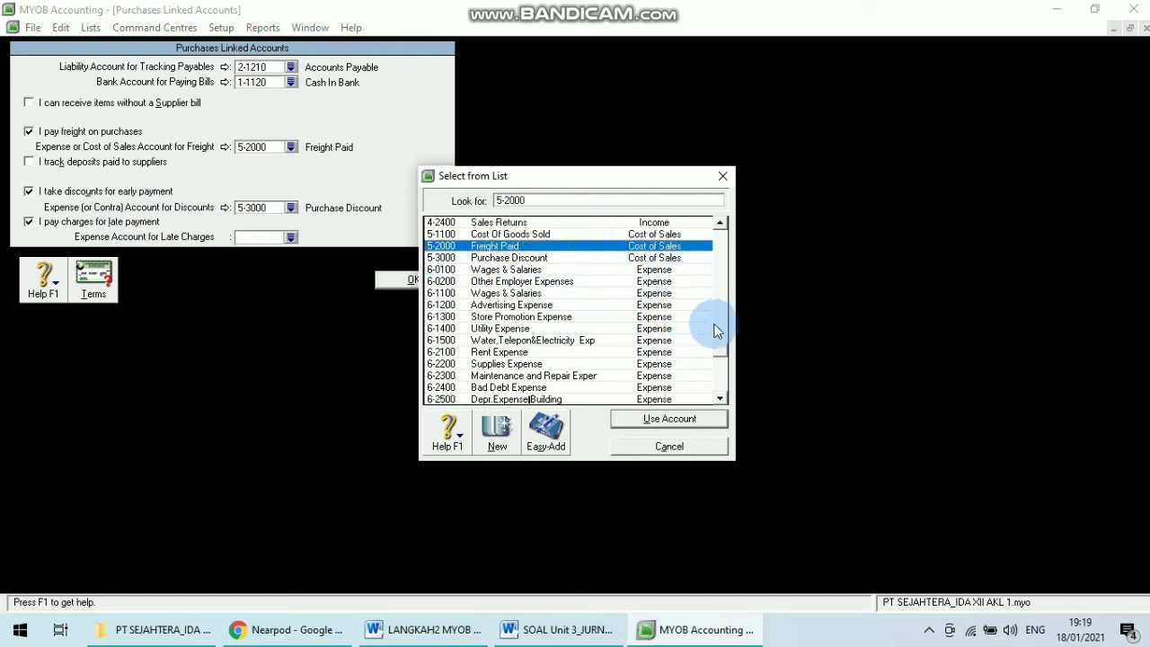
drag(721, 355, 718, 328)
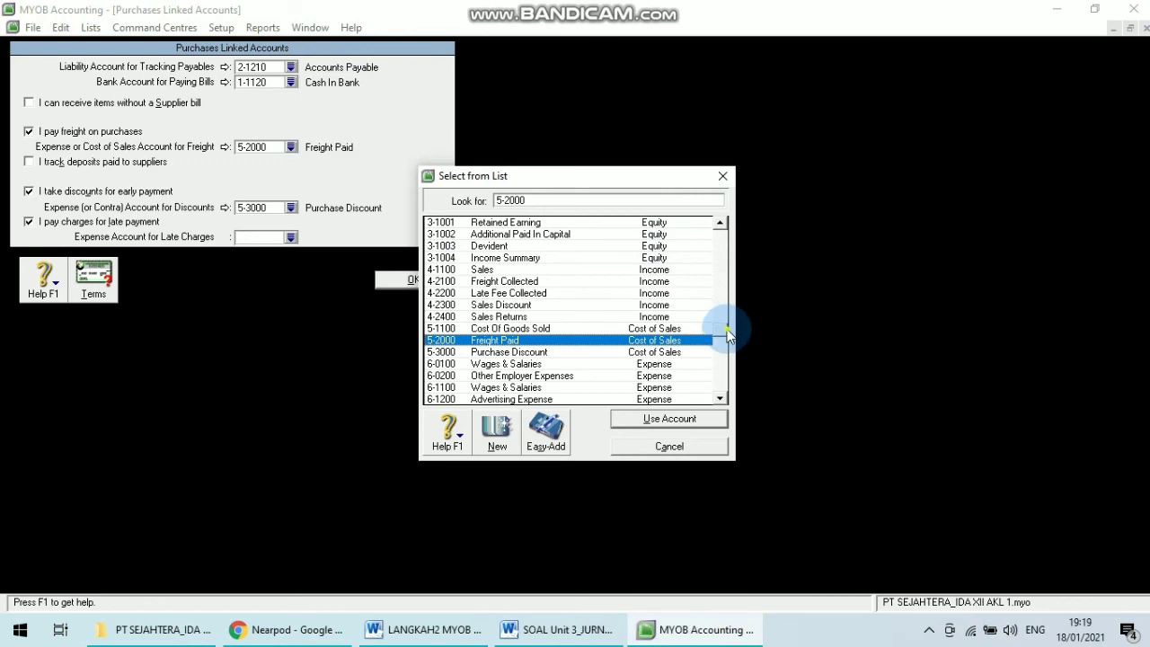
drag(725, 329, 719, 232)
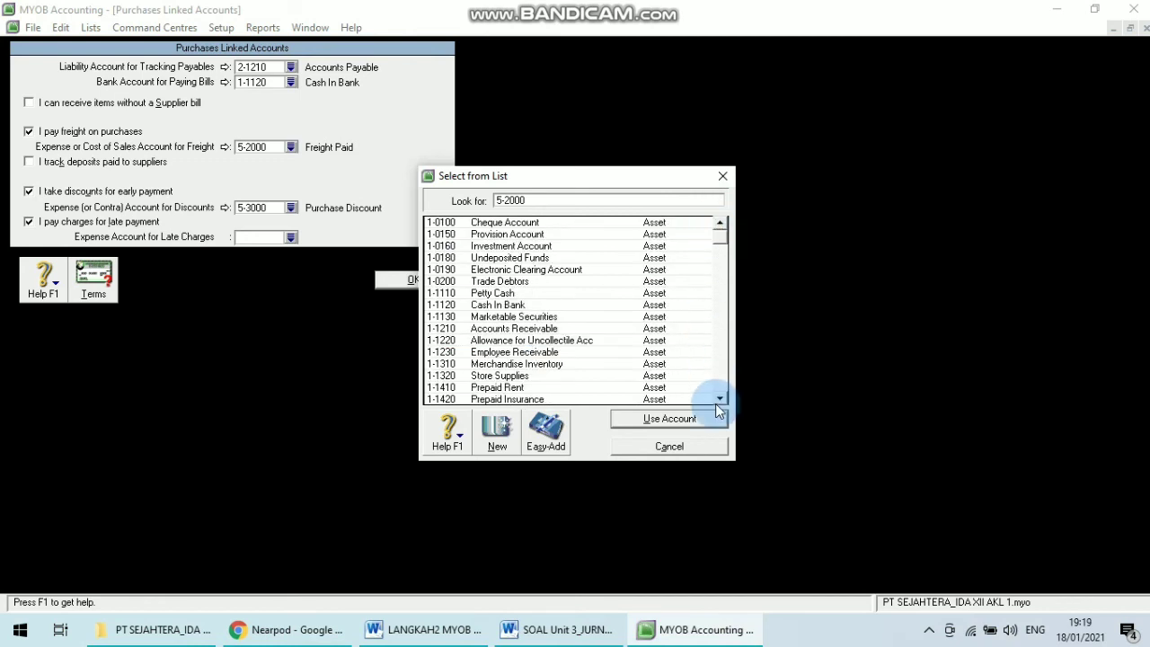
click(722, 398)
click(721, 398)
click(722, 398)
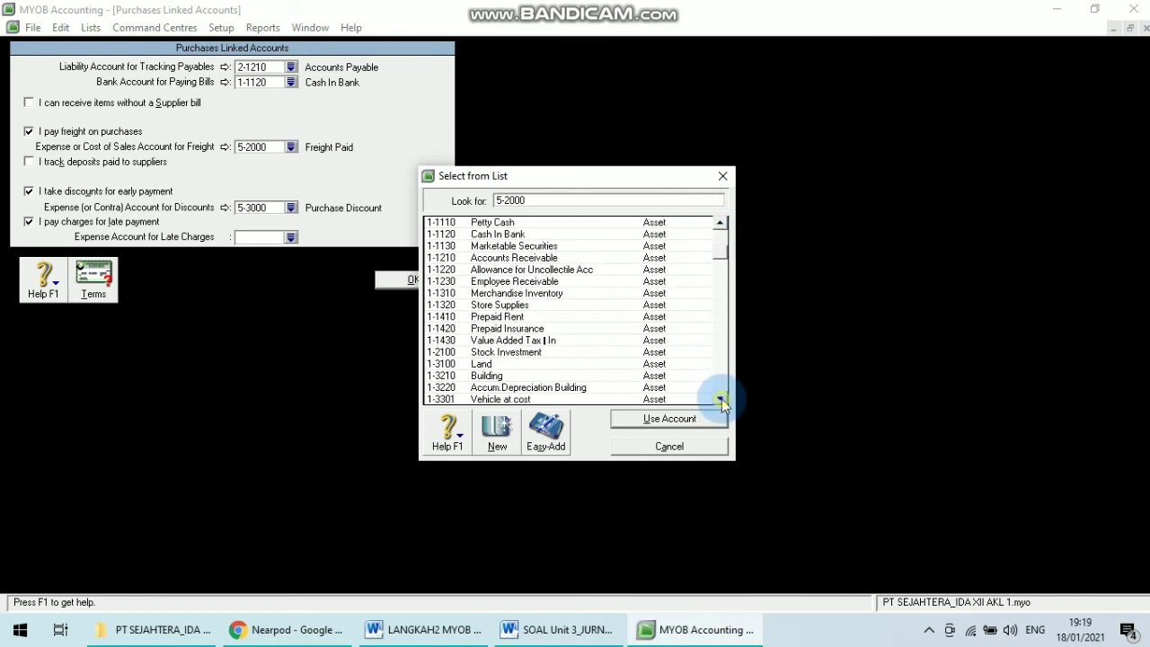
click(722, 398)
click(722, 398)
click(721, 398)
click(721, 398)
click(721, 398)
click(722, 398)
click(722, 398)
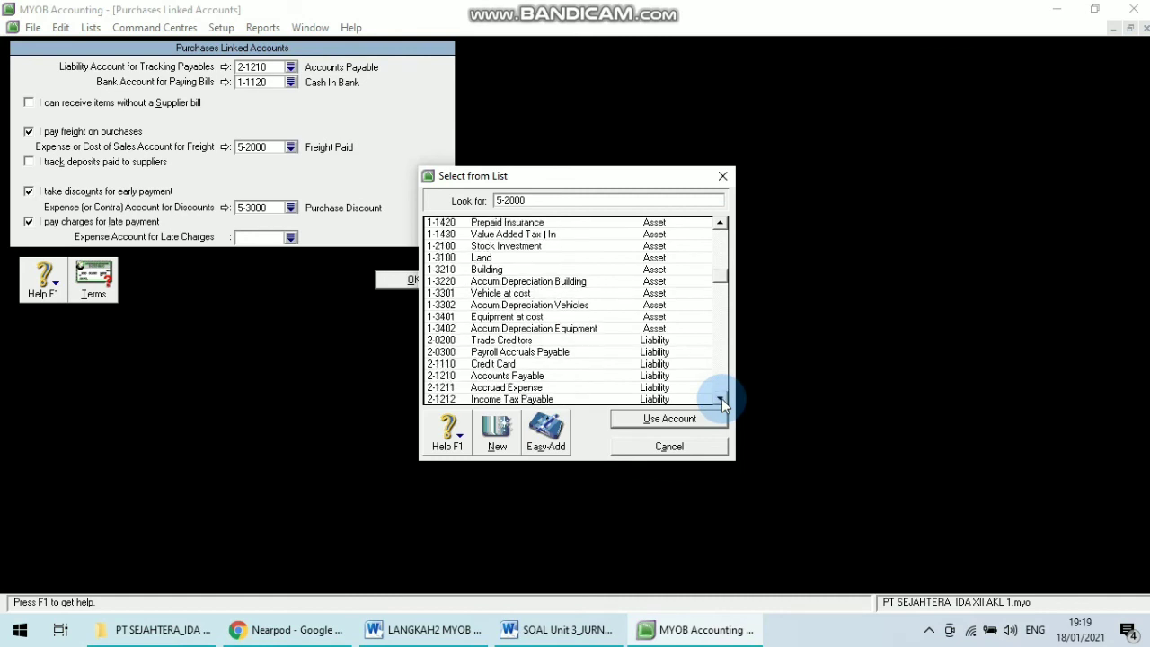
click(722, 398)
click(721, 398)
click(721, 398)
click(721, 398)
click(721, 398)
click(722, 398)
click(721, 398)
click(721, 398)
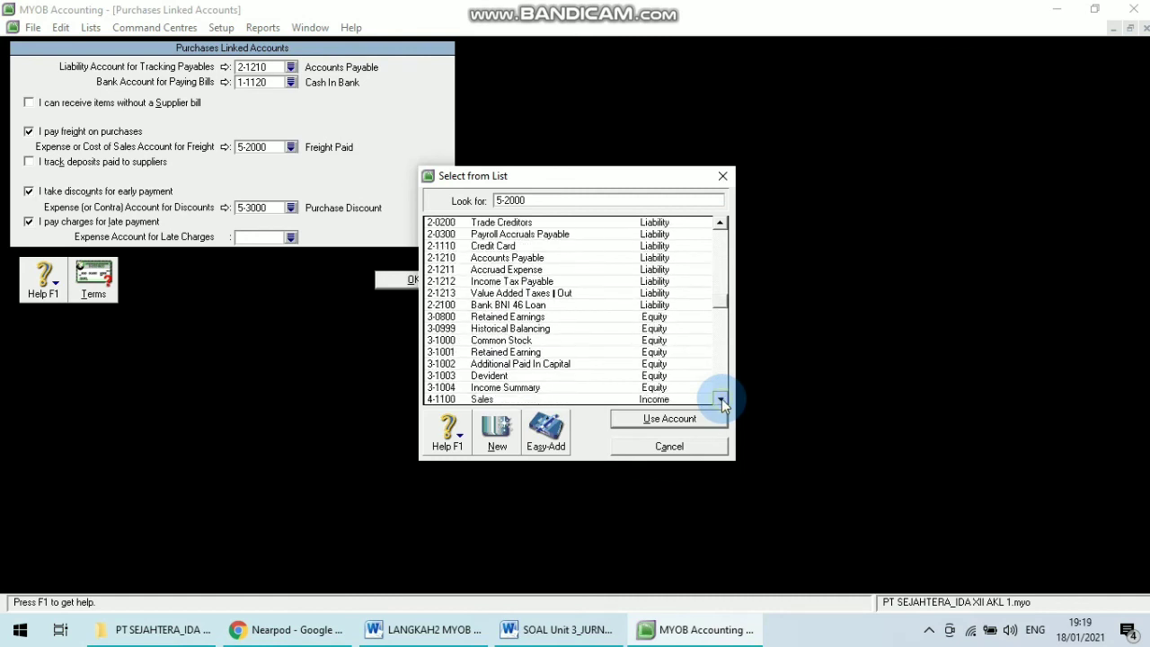
click(721, 398)
click(722, 398)
click(722, 398)
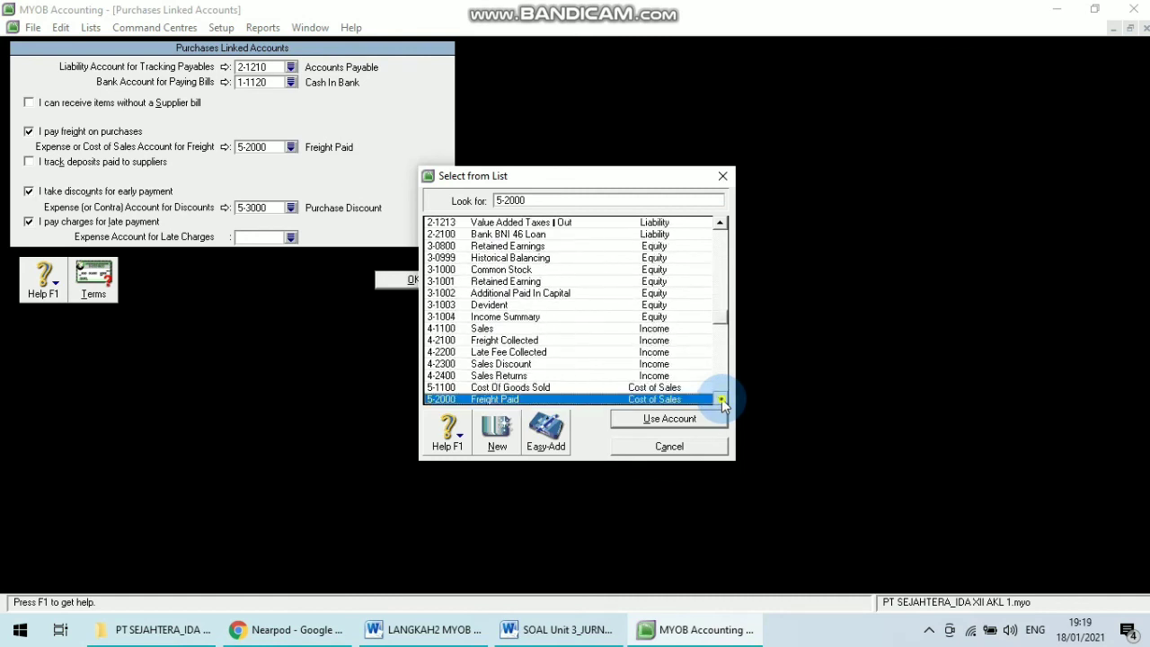
click(721, 398)
click(721, 398)
click(721, 398)
click(721, 399)
click(721, 398)
click(721, 398)
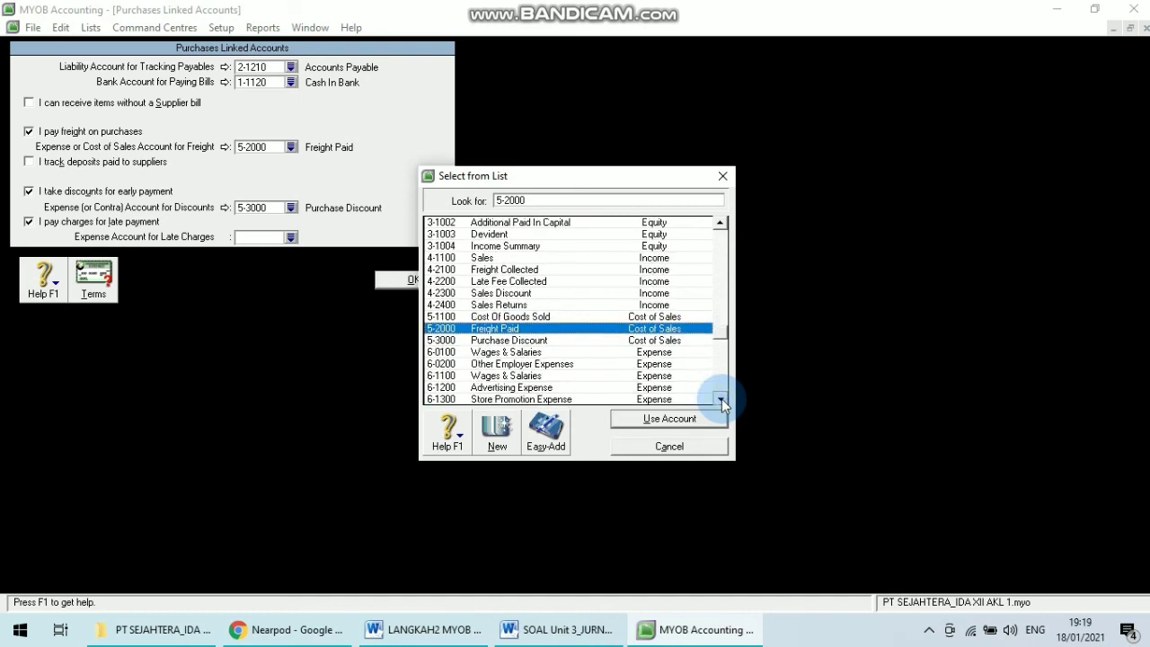
click(721, 398)
click(722, 398)
click(721, 398)
click(721, 398)
click(721, 398)
click(721, 398)
click(422, 629)
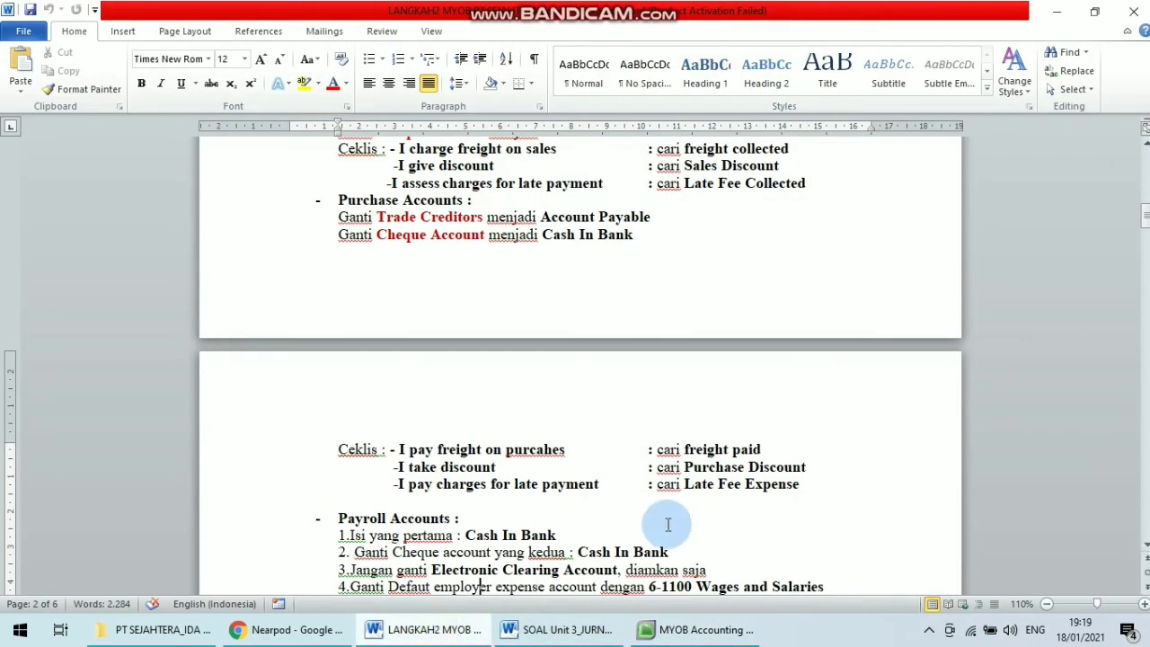
click(593, 629)
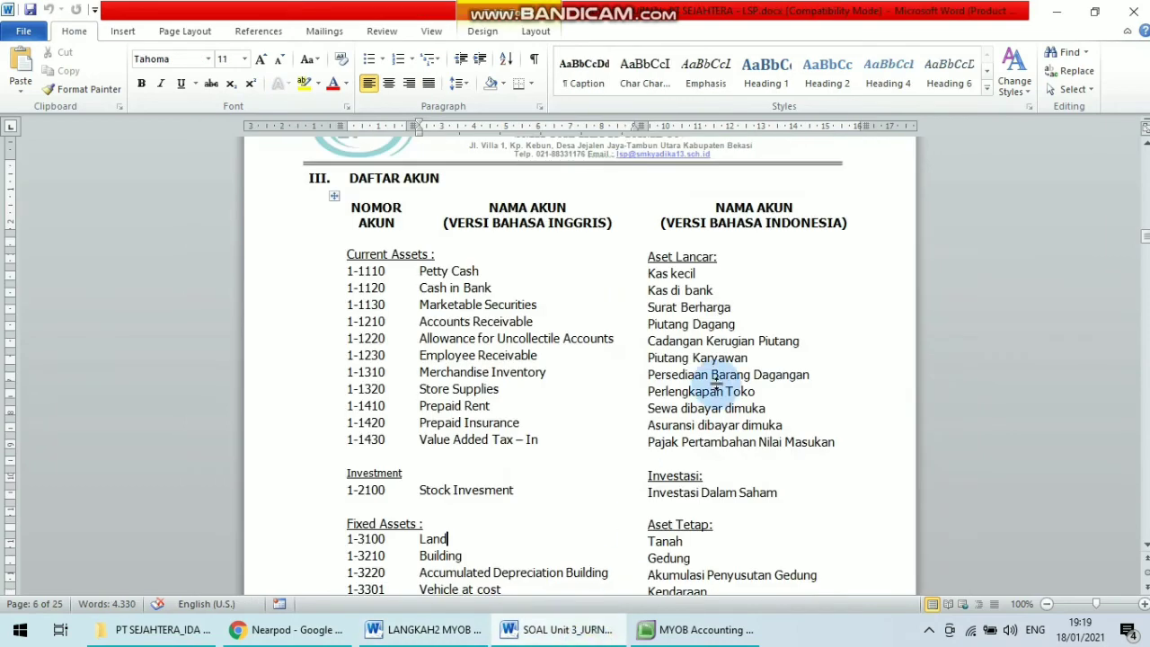
click(707, 629)
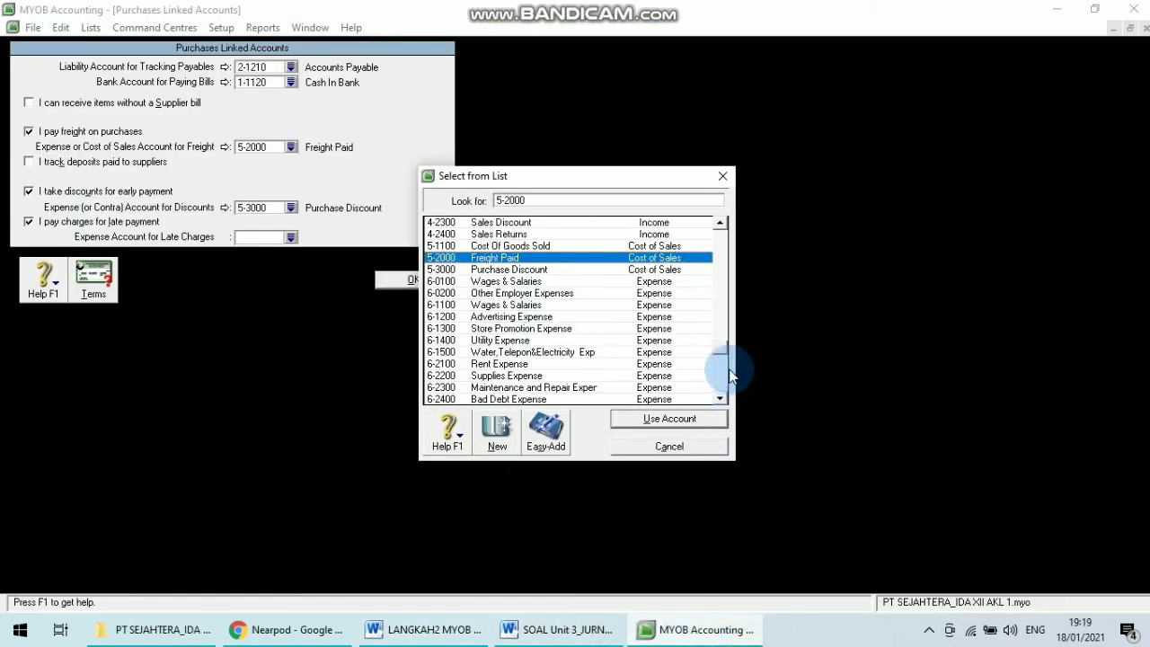
drag(721, 358, 725, 386)
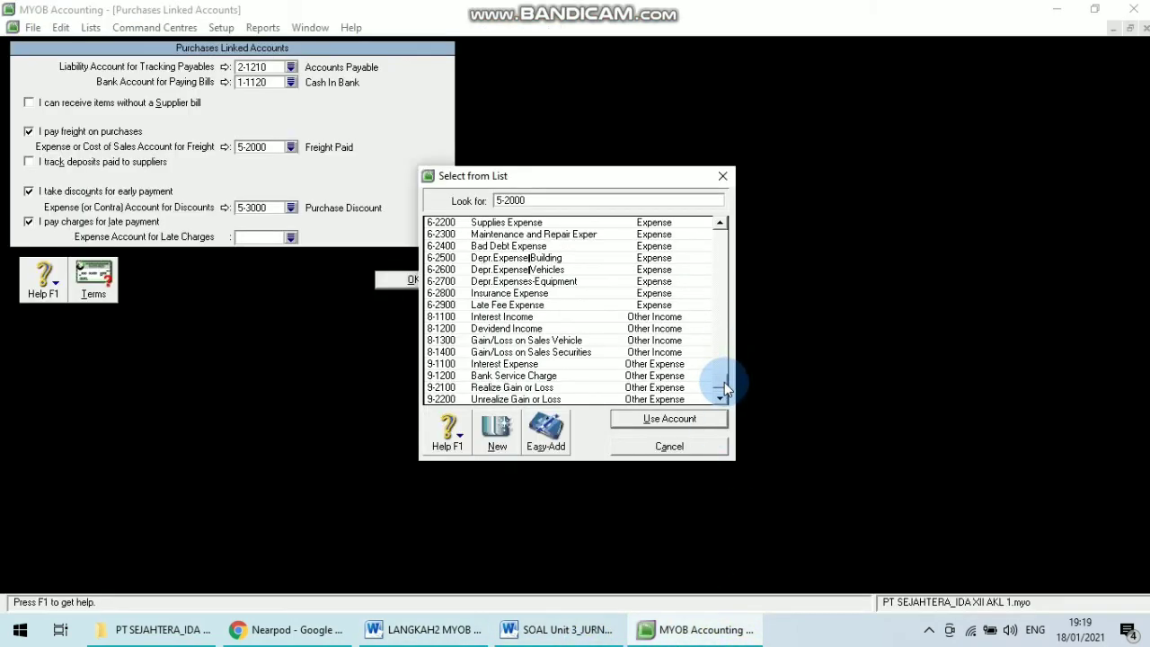
click(544, 306)
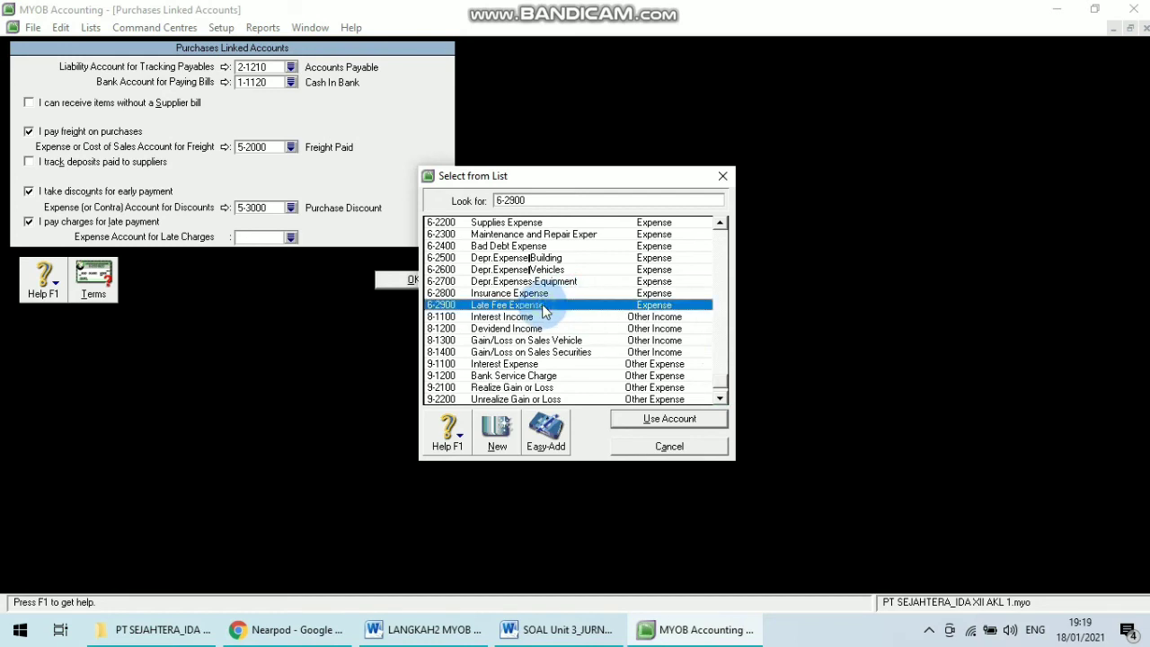
click(661, 420)
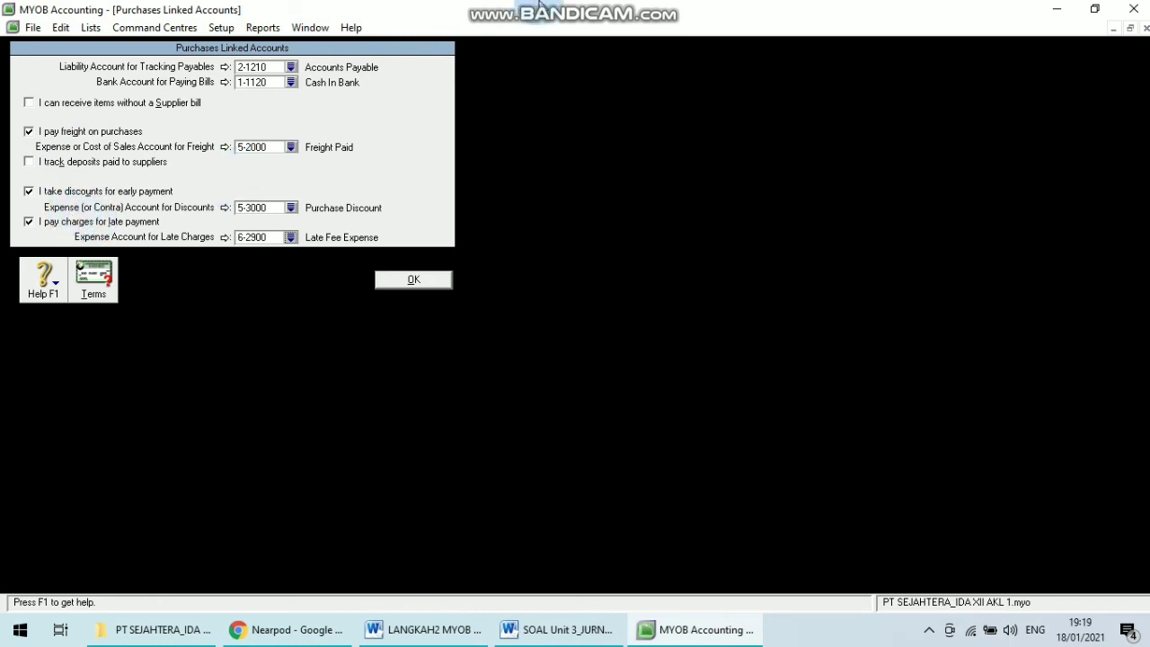
mouse_move(539, 5)
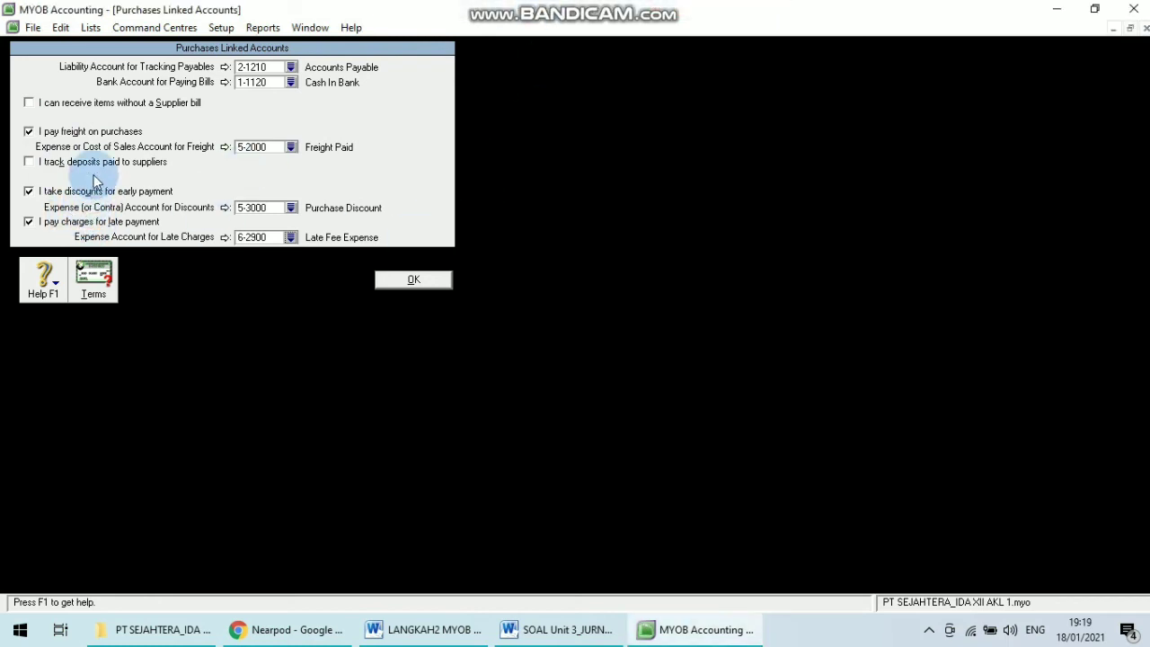
click(408, 283)
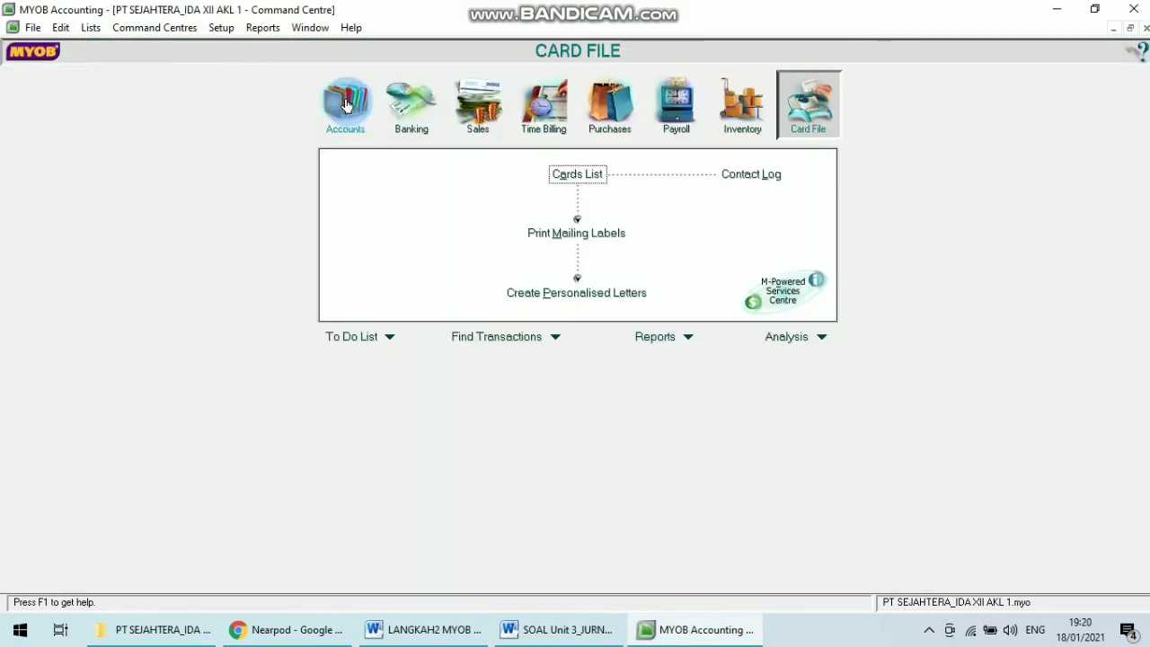
Open the payroll linked accounts and set the bank account for cash payments to 1-1120 Cash In Bank.
click(223, 29)
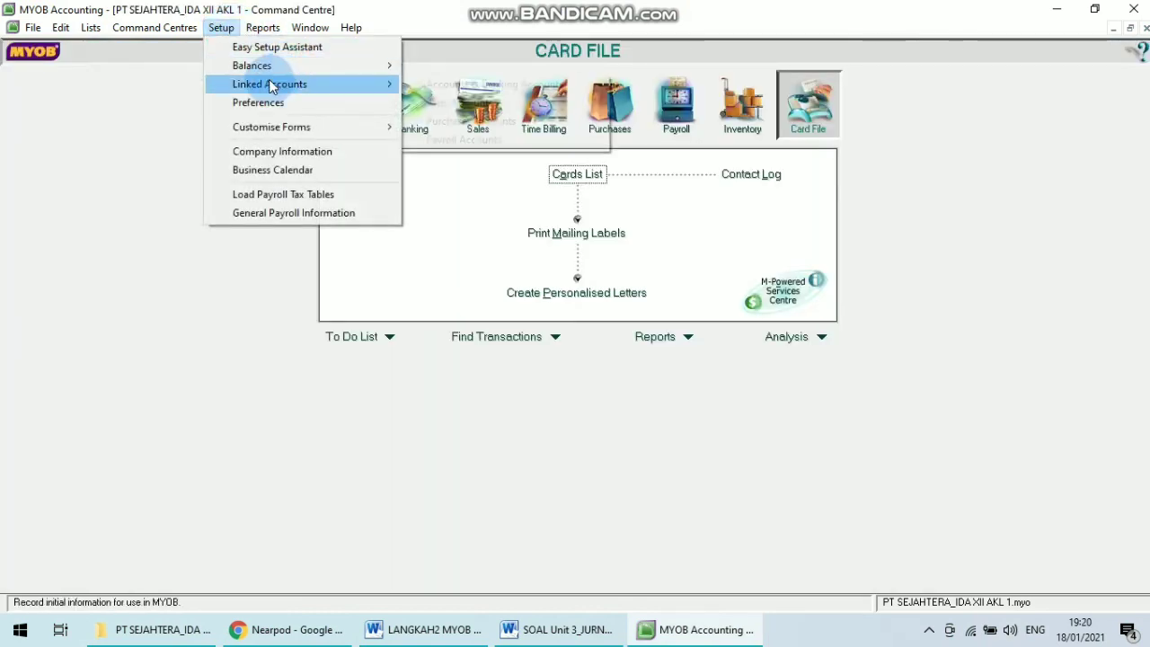
mouse_move(270, 85)
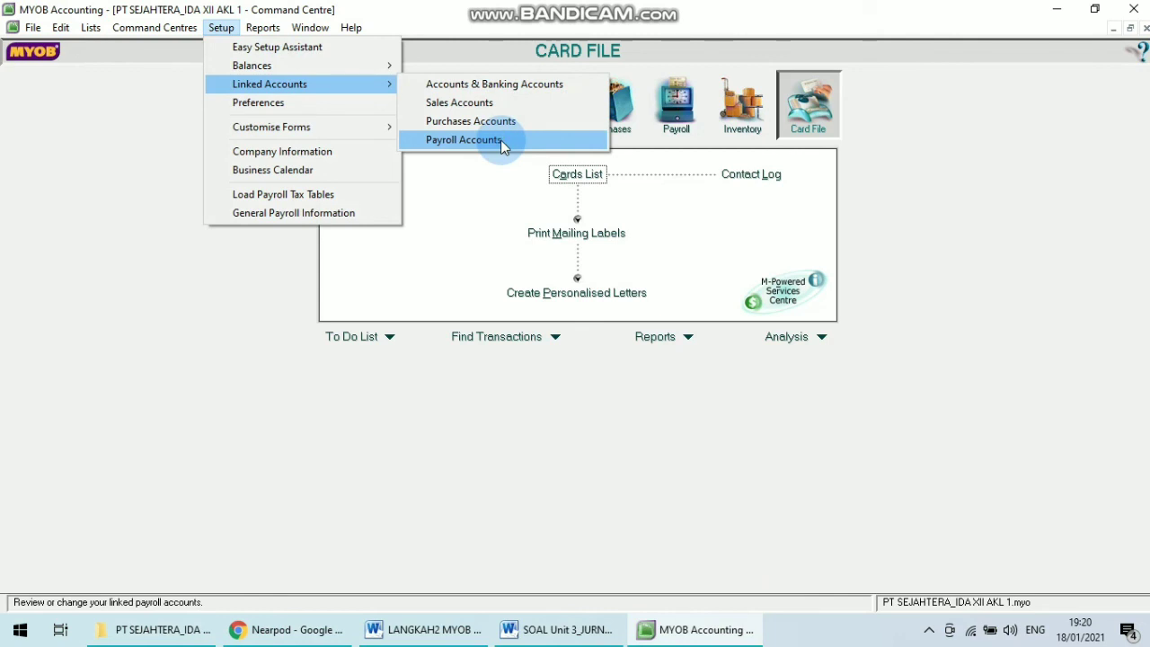
click(501, 139)
click(424, 629)
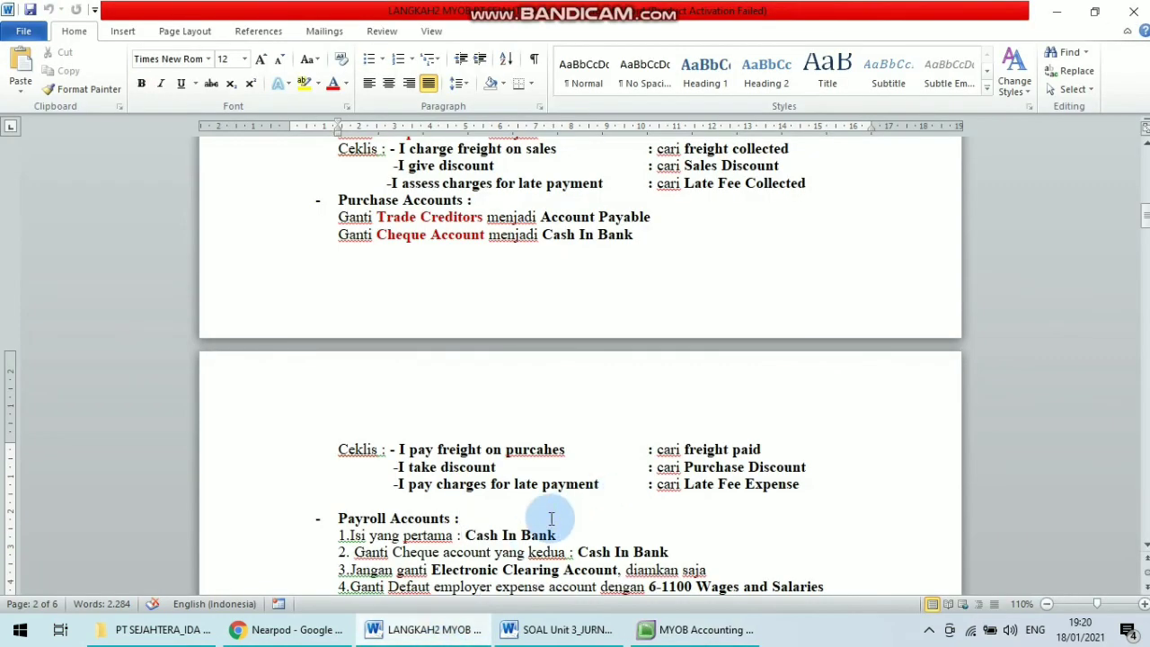
scroll(552, 518, down, 4)
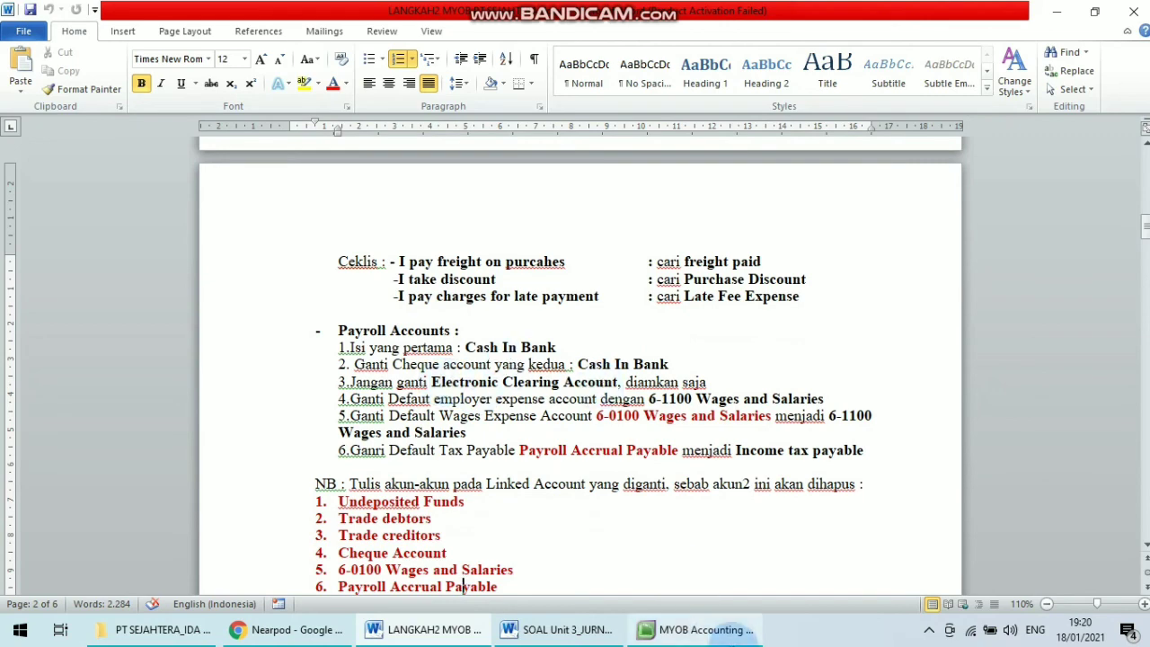
click(729, 630)
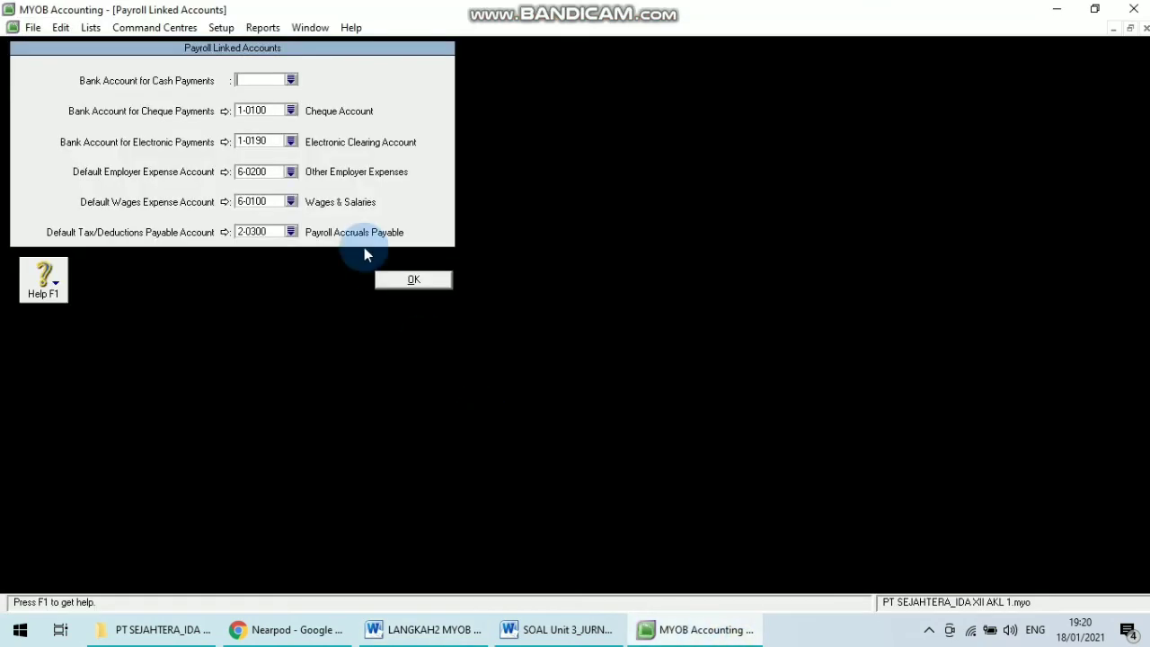
click(290, 80)
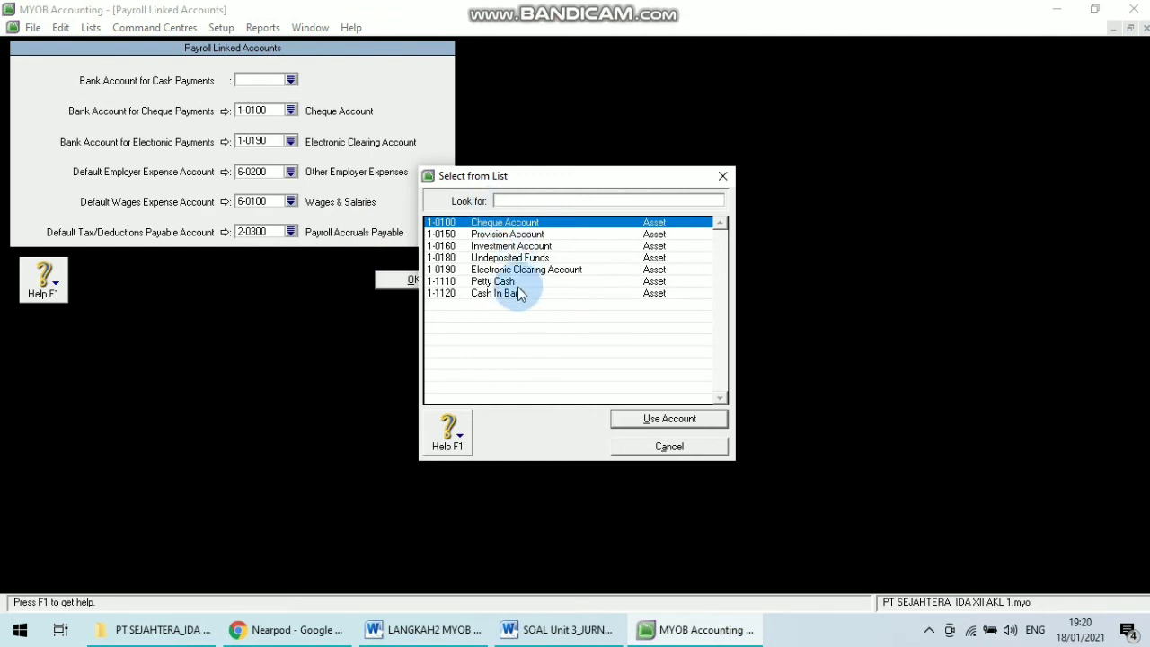
click(518, 293)
click(666, 421)
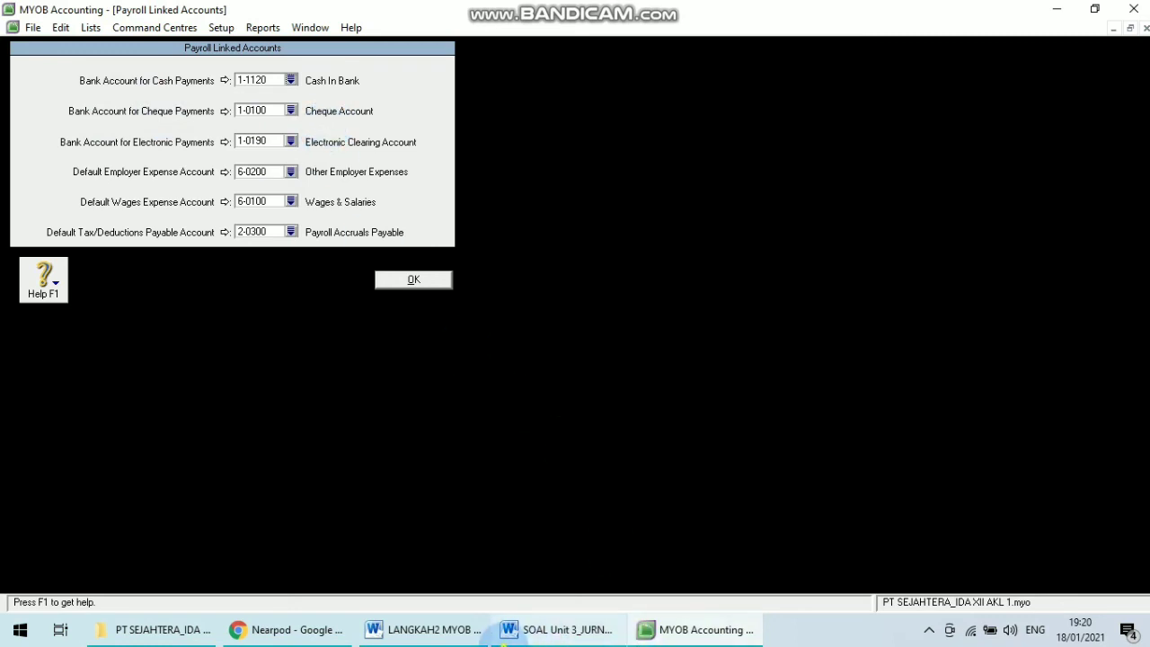
Set the bank account for cheque payments to 1-1120 Cash In Bank.
click(503, 634)
click(426, 633)
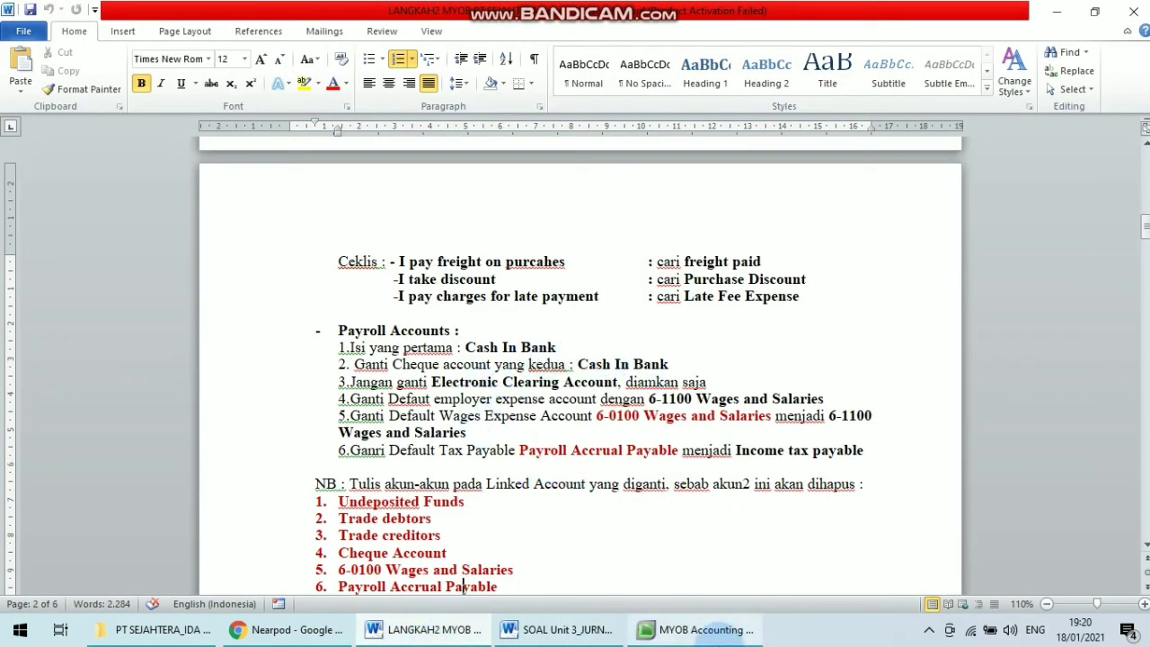
click(699, 633)
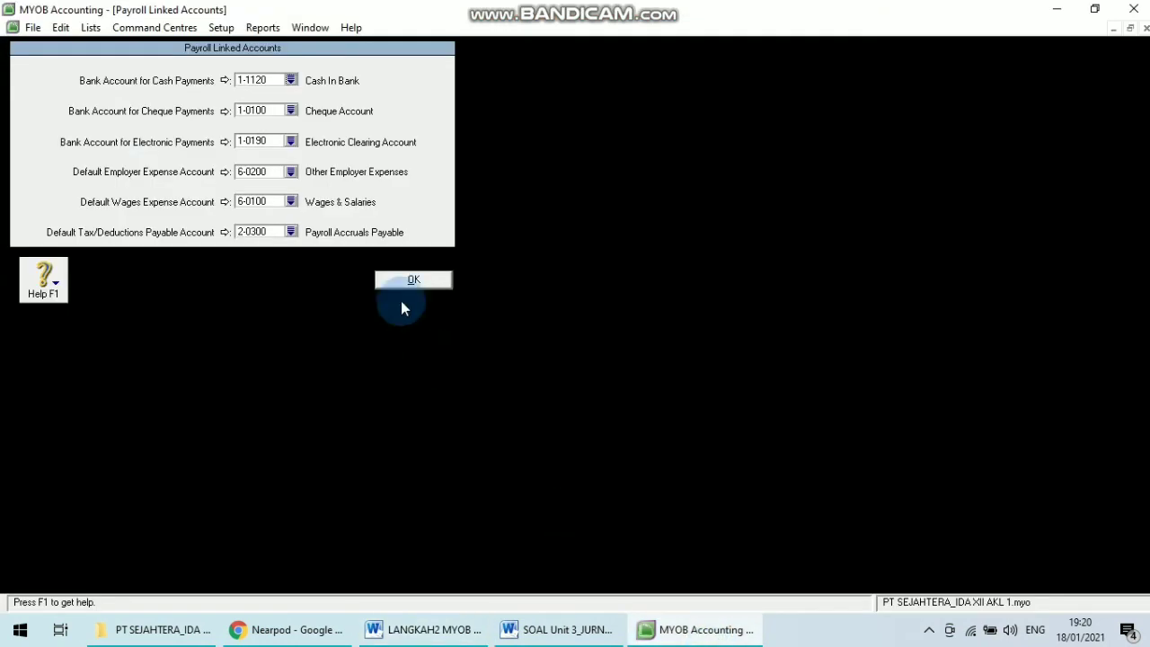
click(291, 111)
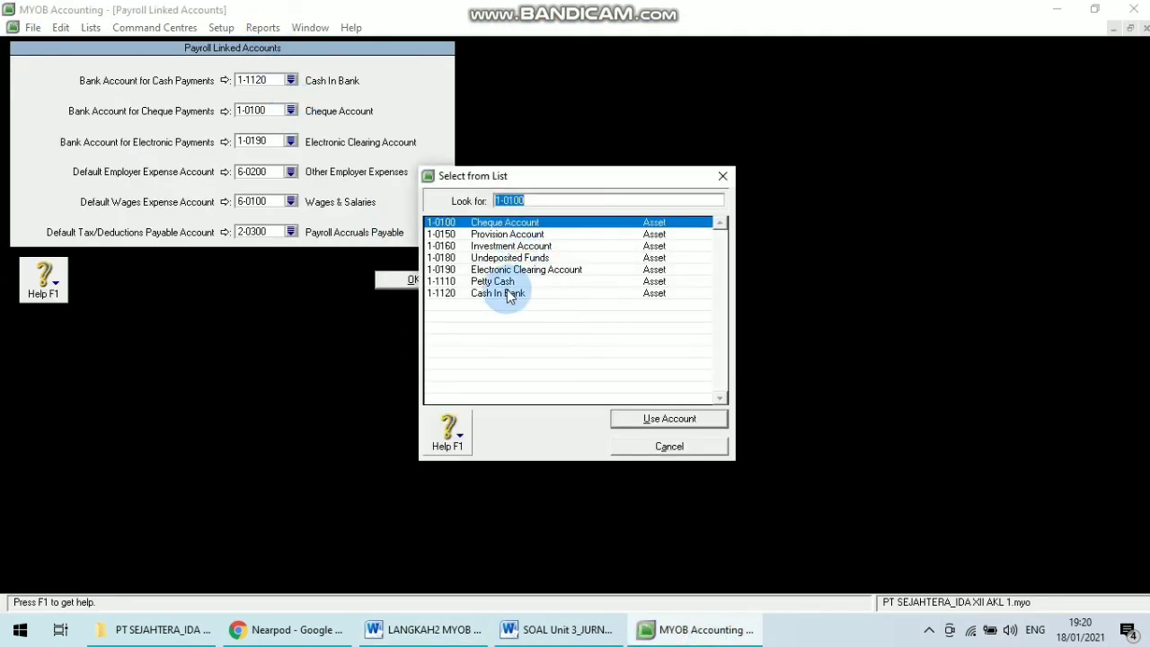
click(510, 293)
click(631, 422)
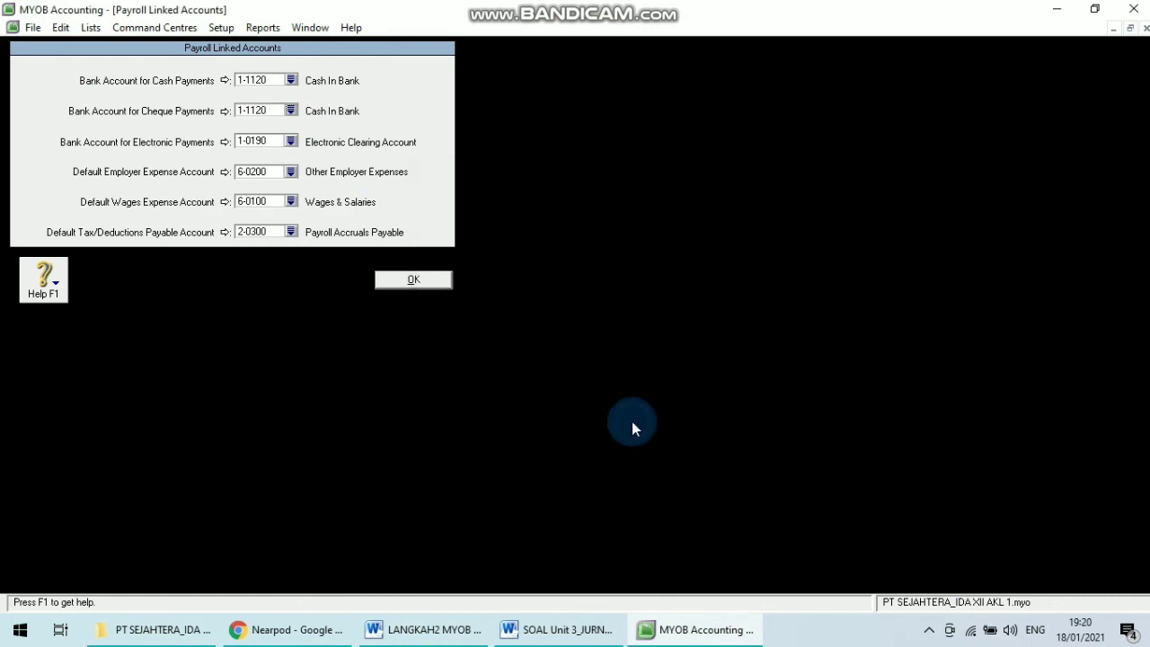
Following the steps document, set the default employer expense account to 6-1100 Wages & Salaries.
click(422, 630)
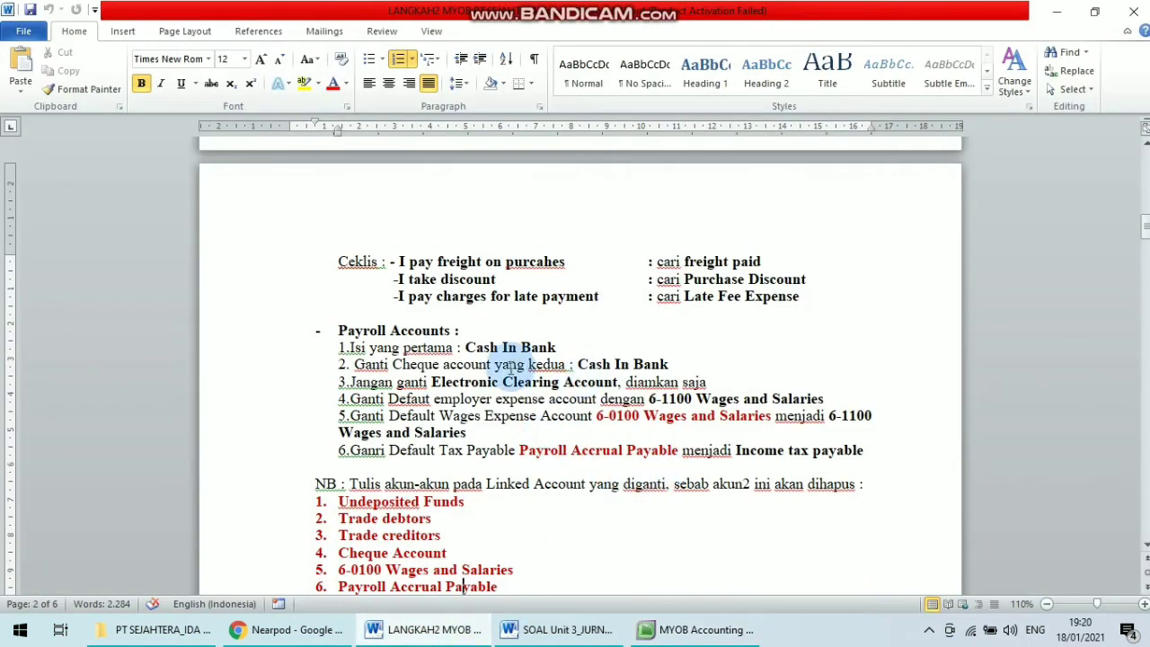
drag(432, 382, 718, 381)
click(455, 399)
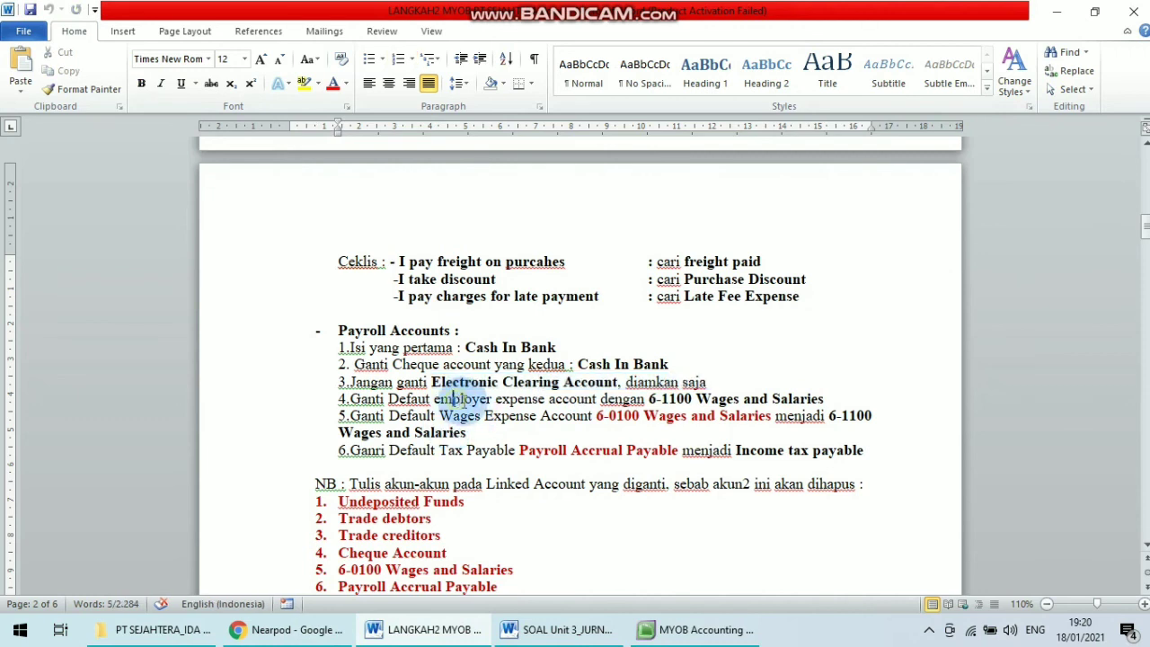
click(825, 399)
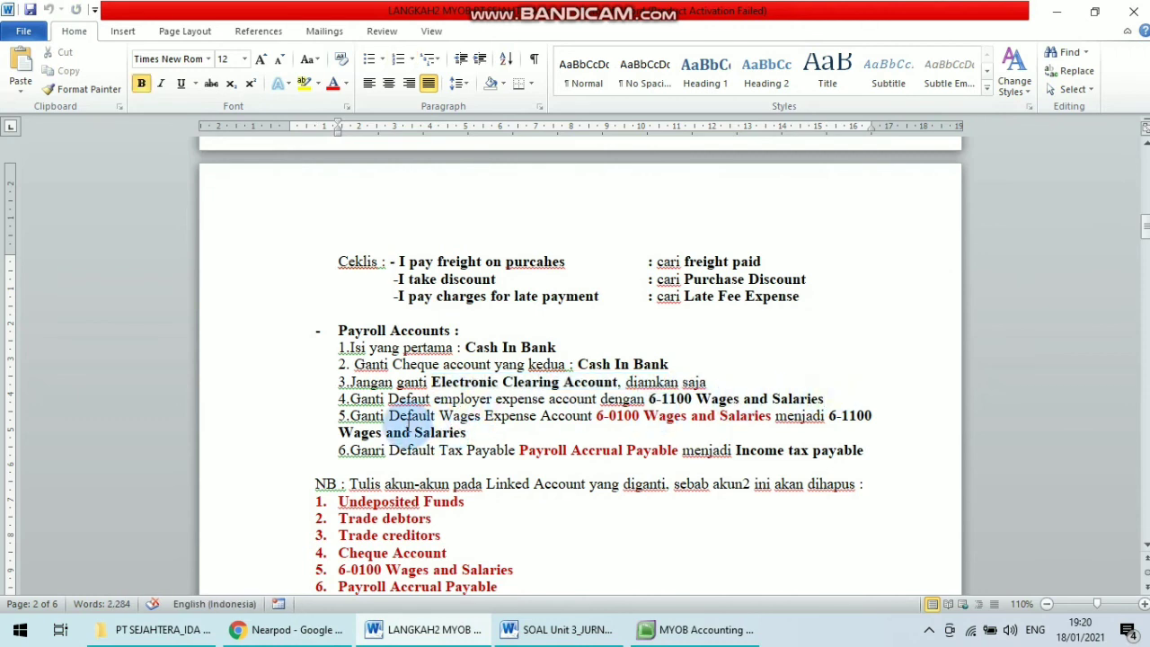
drag(388, 398, 568, 417)
click(461, 415)
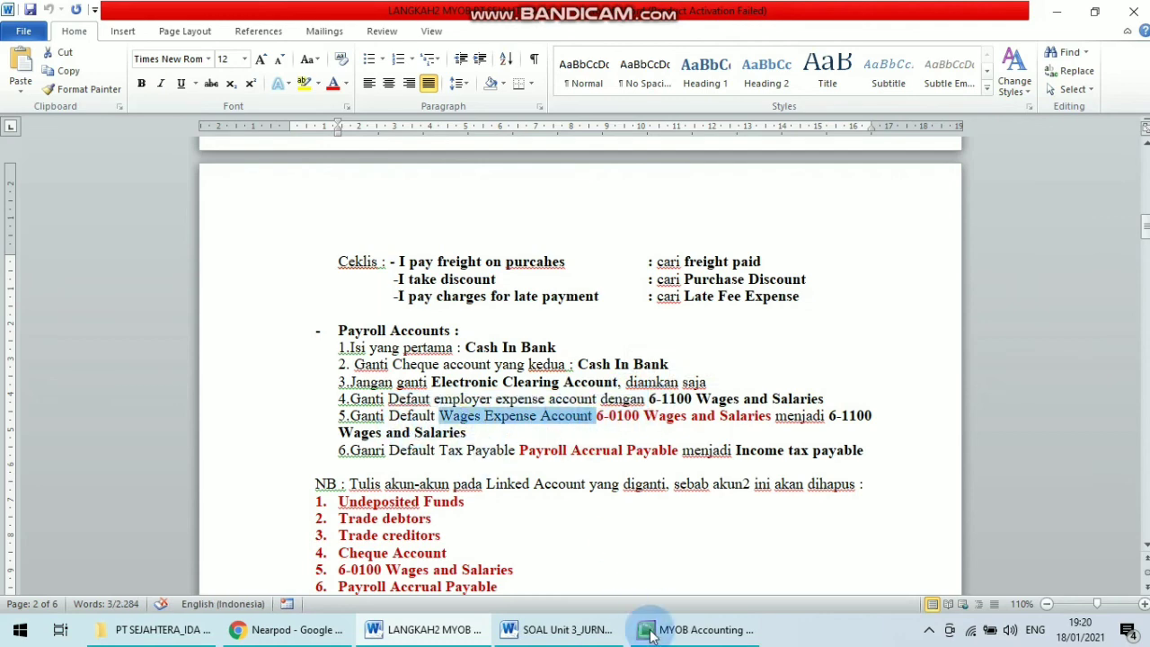
click(696, 629)
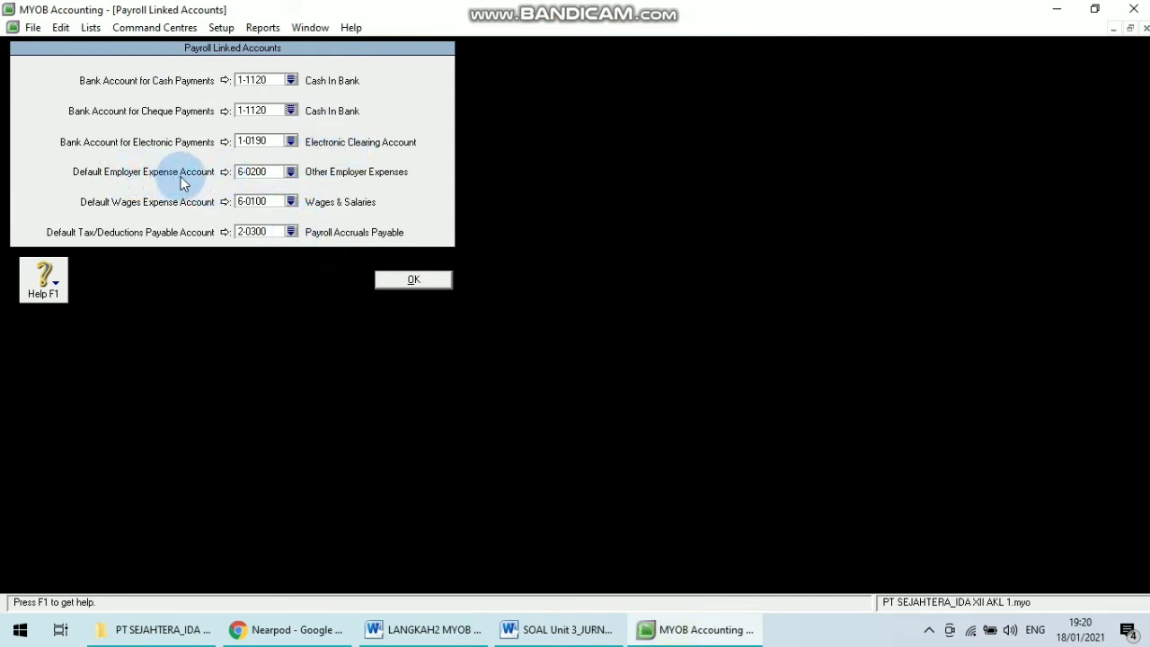
click(291, 172)
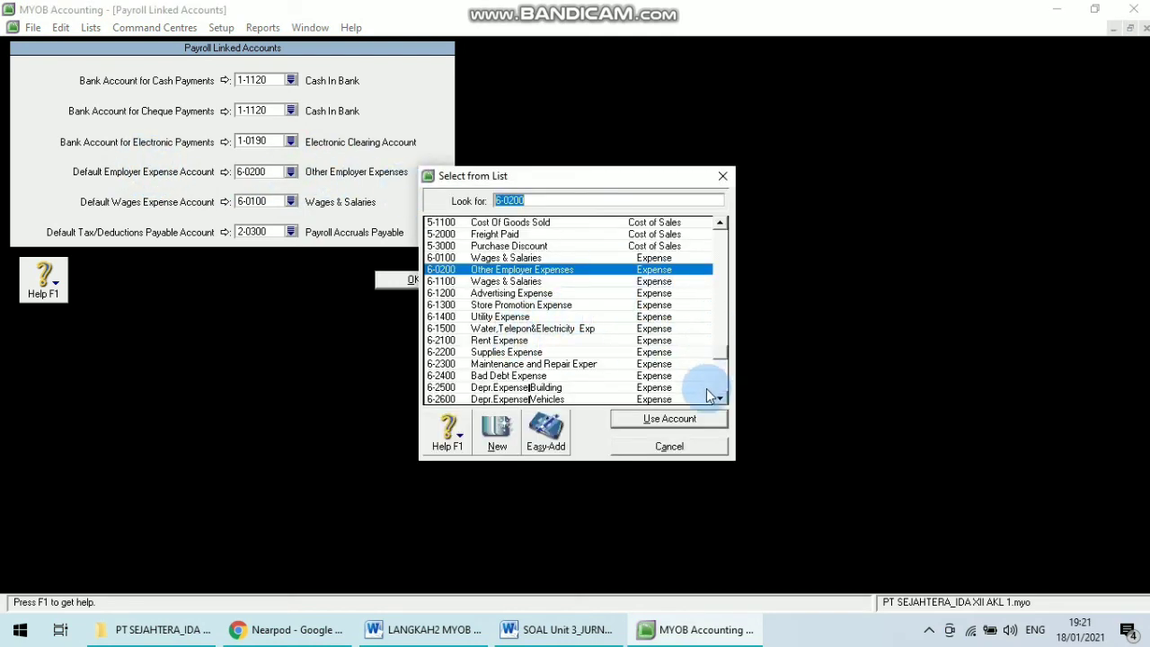
click(572, 631)
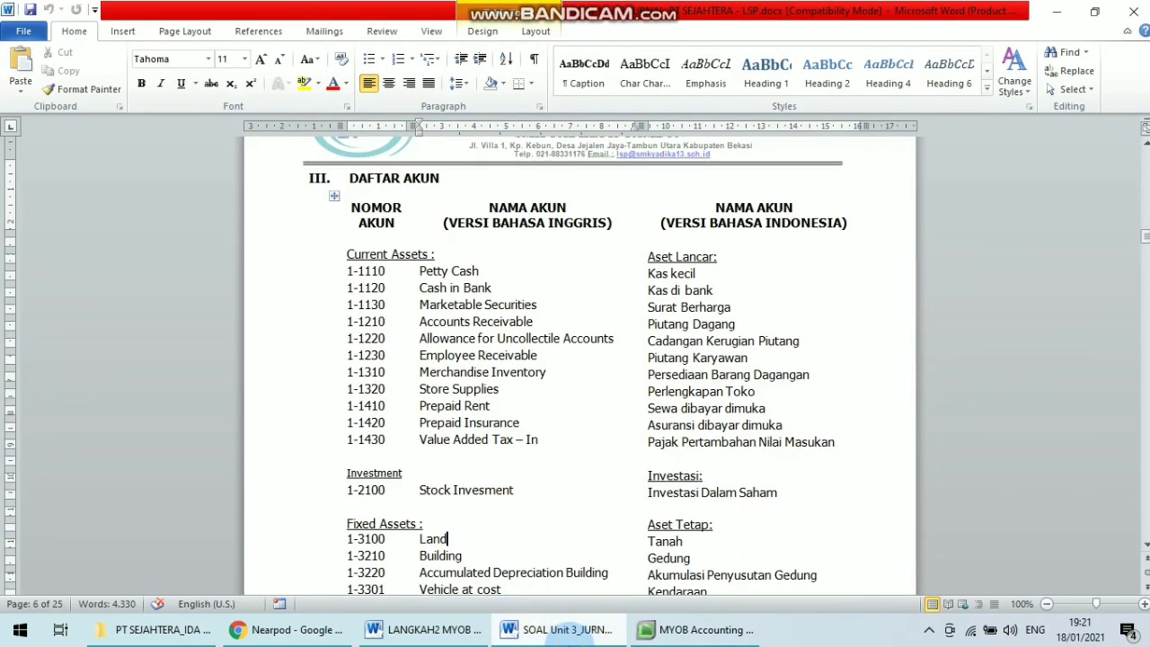
click(428, 632)
click(699, 630)
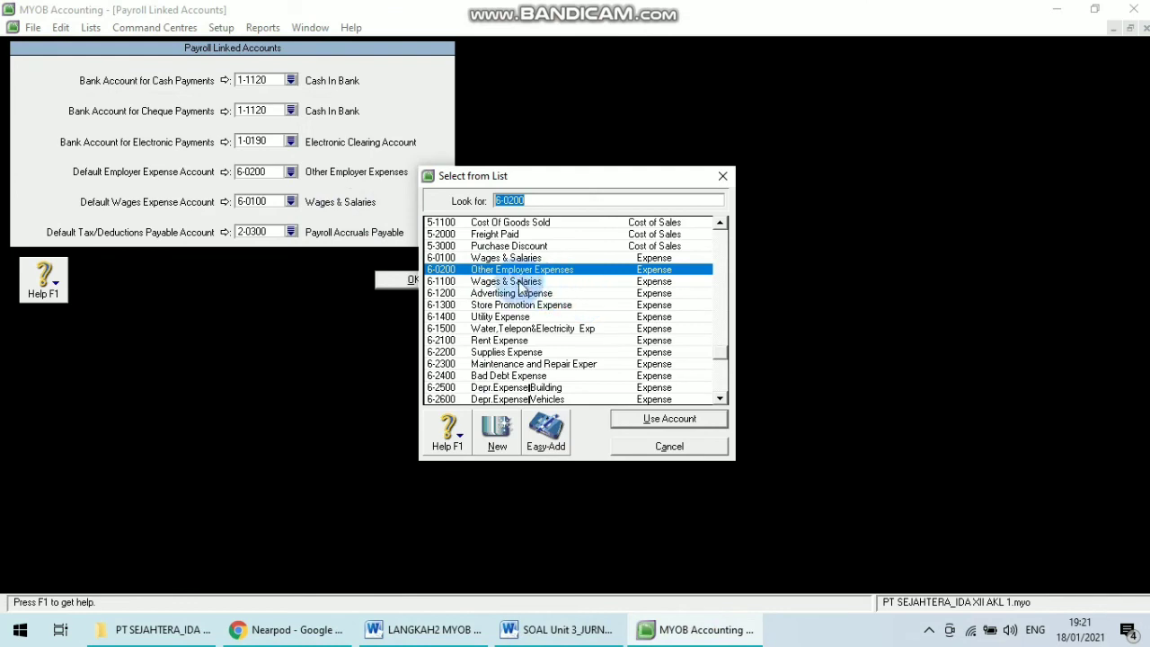
click(519, 282)
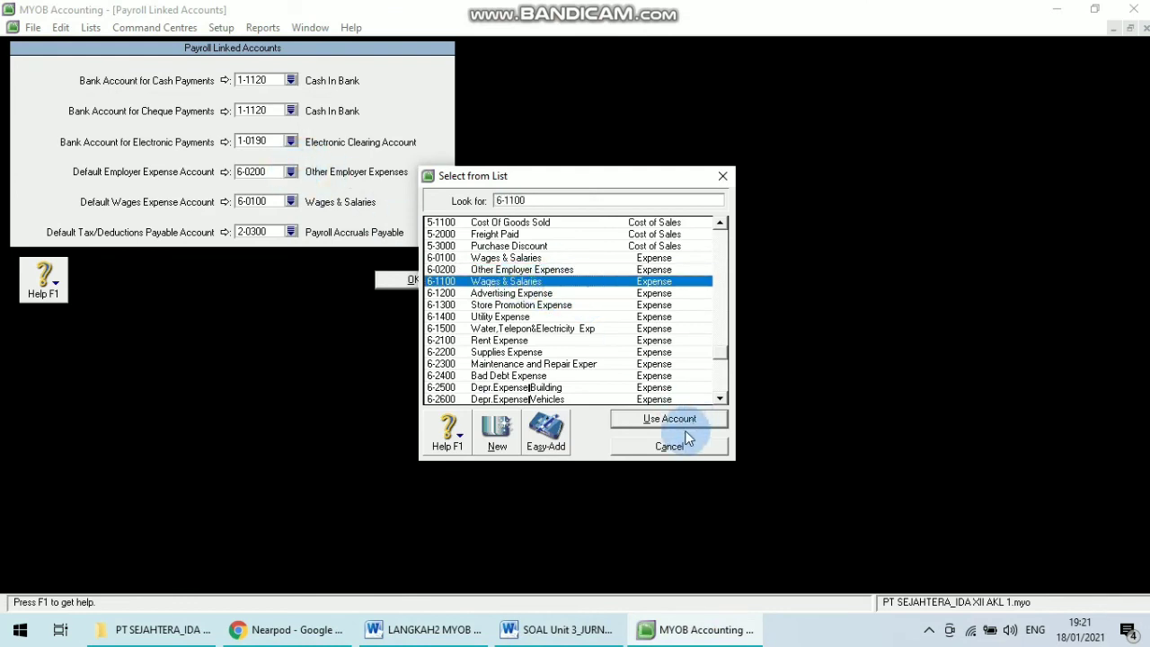
click(653, 418)
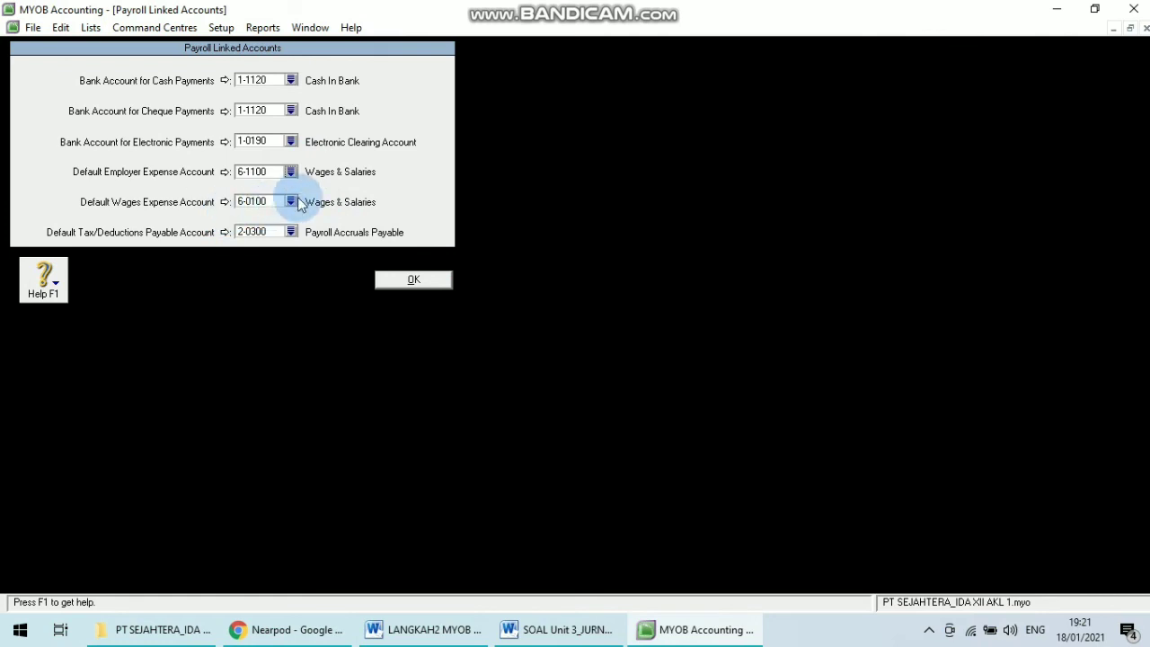
Set the default wages expense account to 6-1100 Wages & Salaries.
click(422, 629)
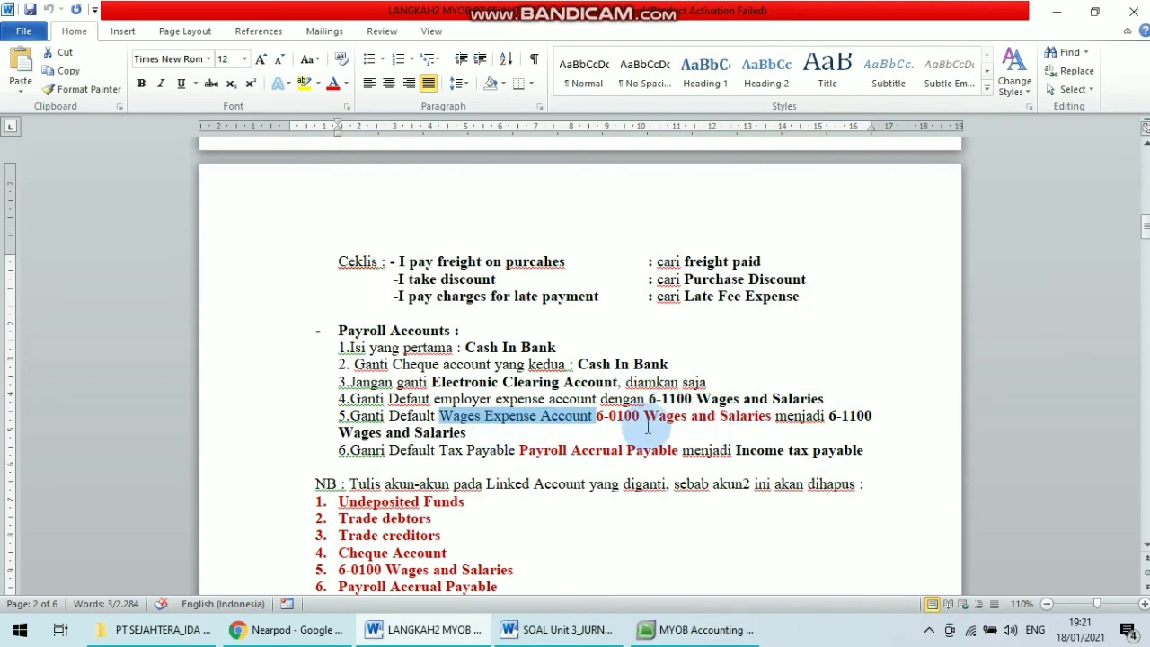
click(602, 416)
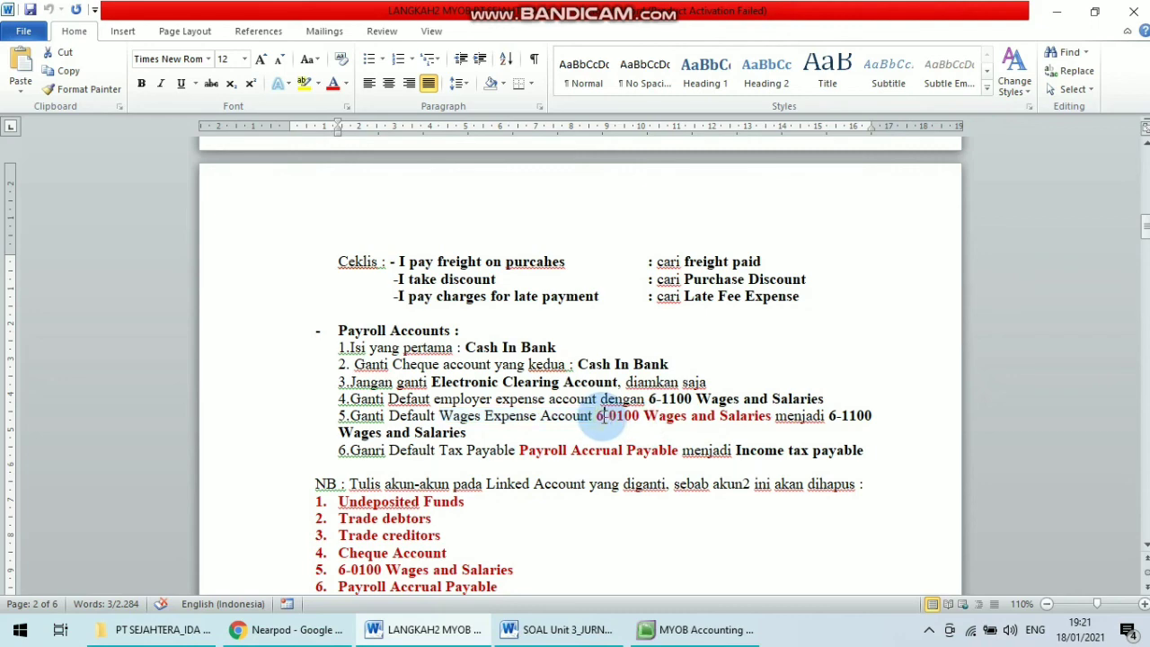
drag(599, 416, 719, 425)
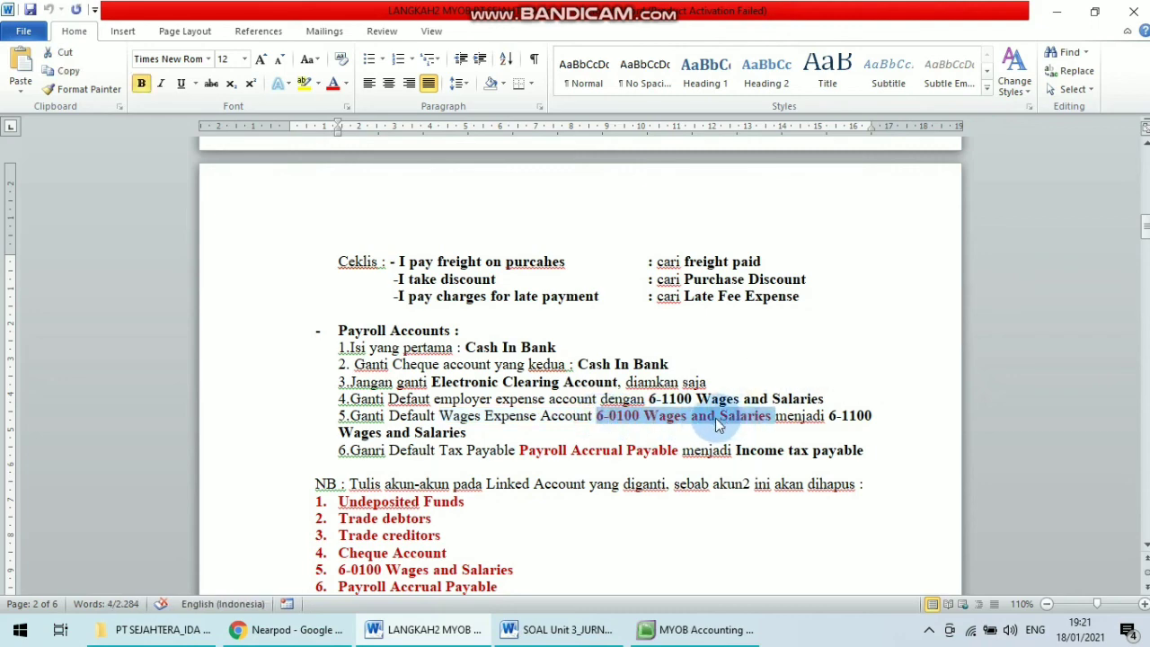
click(705, 629)
click(561, 629)
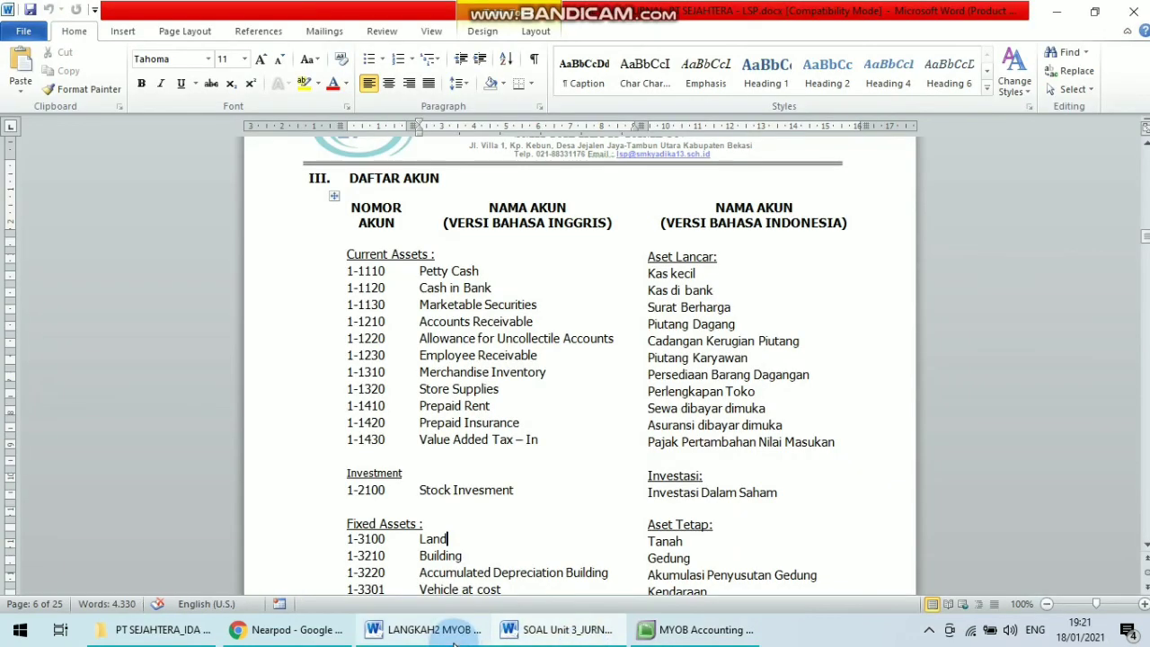
click(422, 629)
click(701, 629)
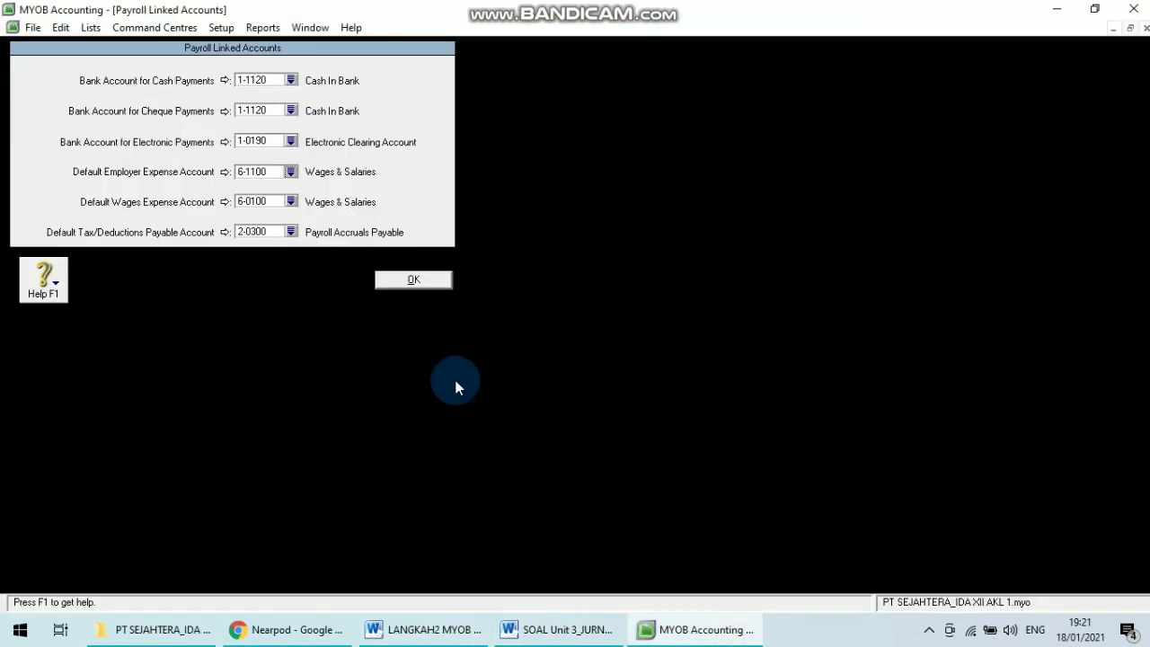
click(290, 201)
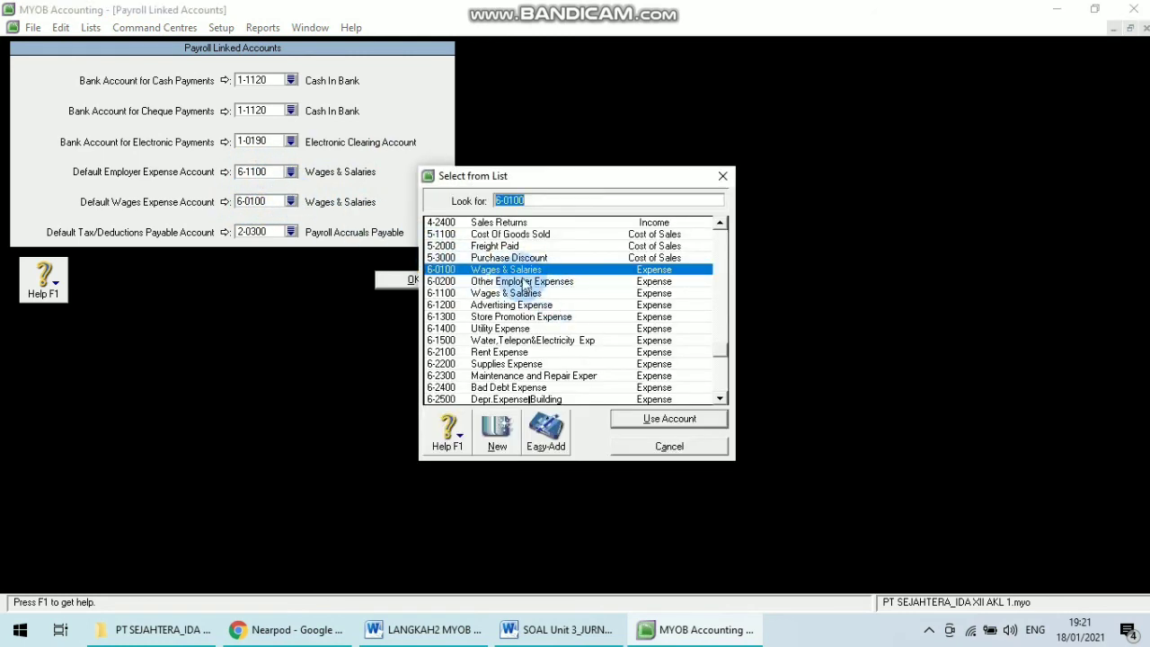
click(502, 294)
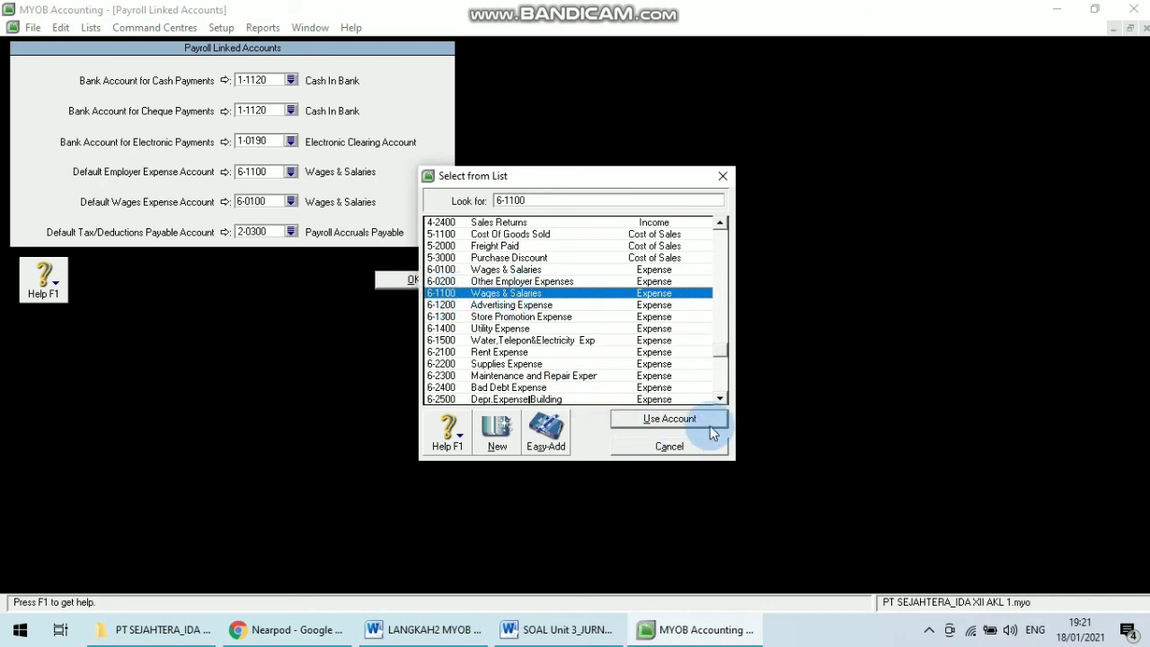
click(640, 418)
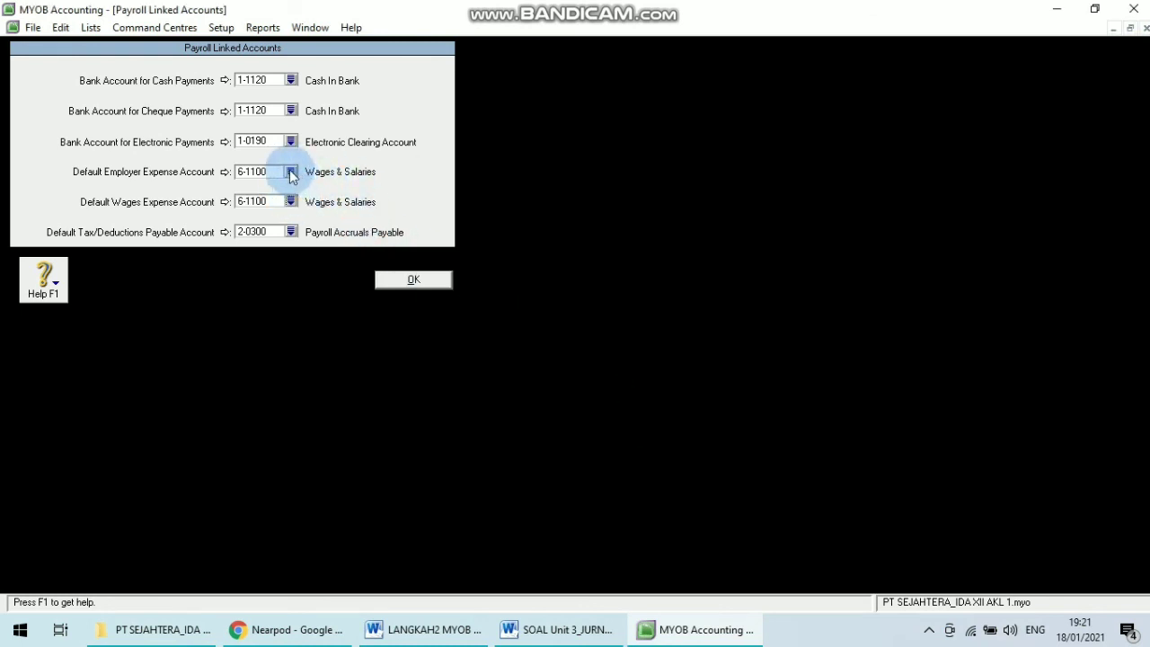
click(260, 203)
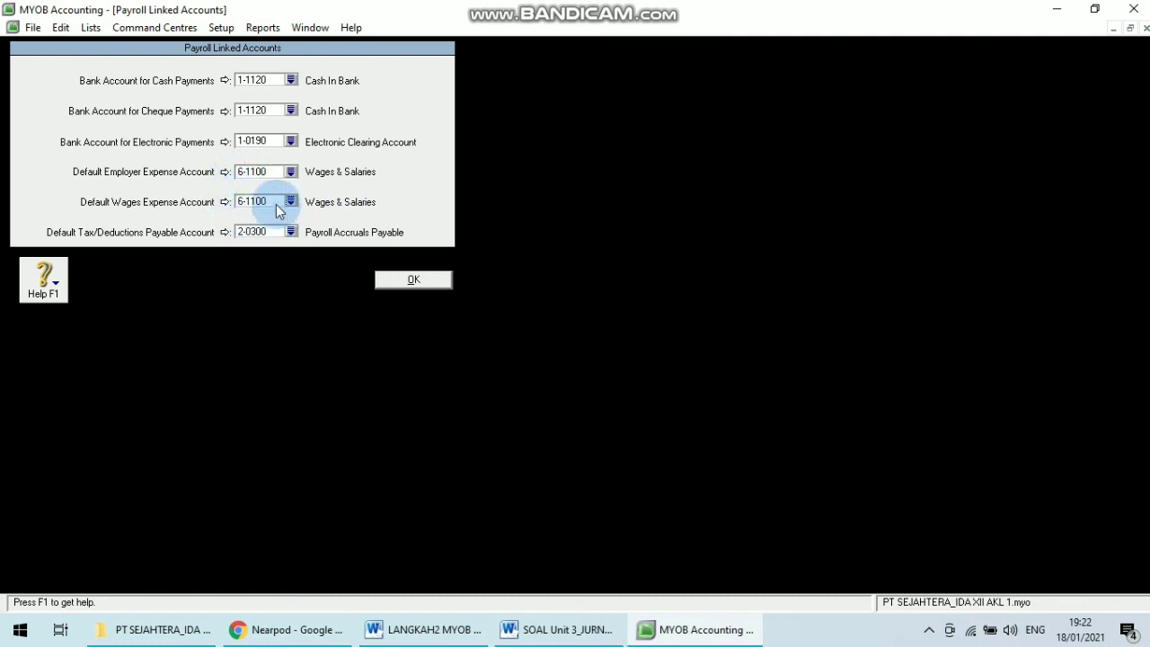
Set the default tax/deductions payable account to 2-0300 Payroll Accruals Payable and confirm the payroll linked accounts.
click(449, 630)
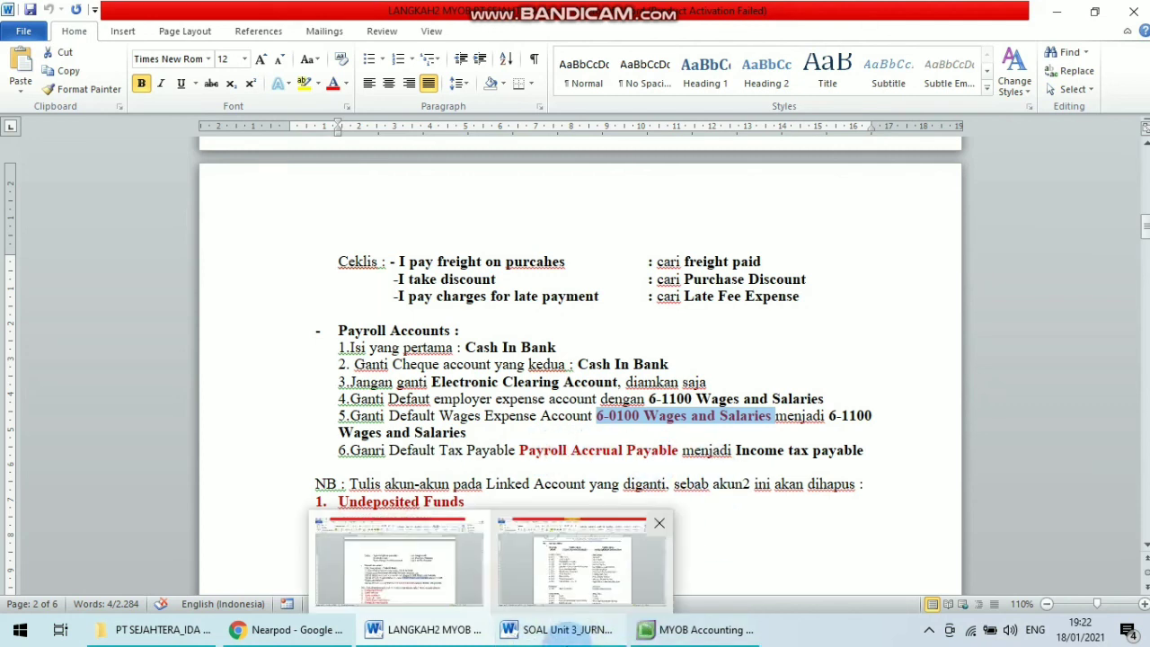
click(598, 461)
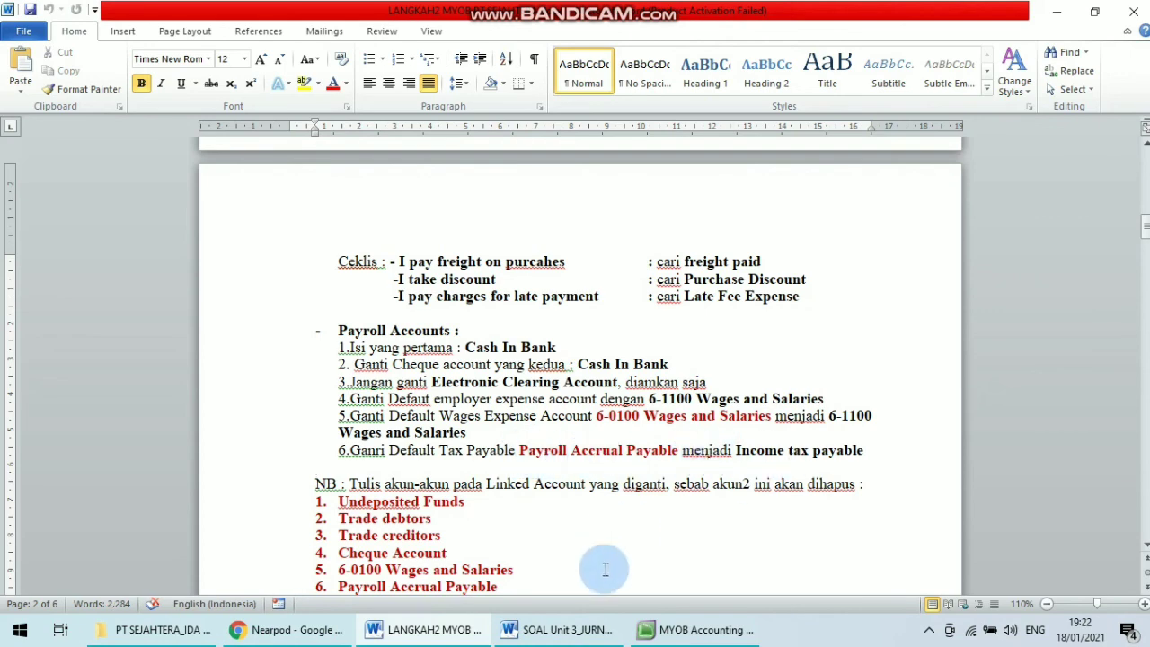
click(539, 629)
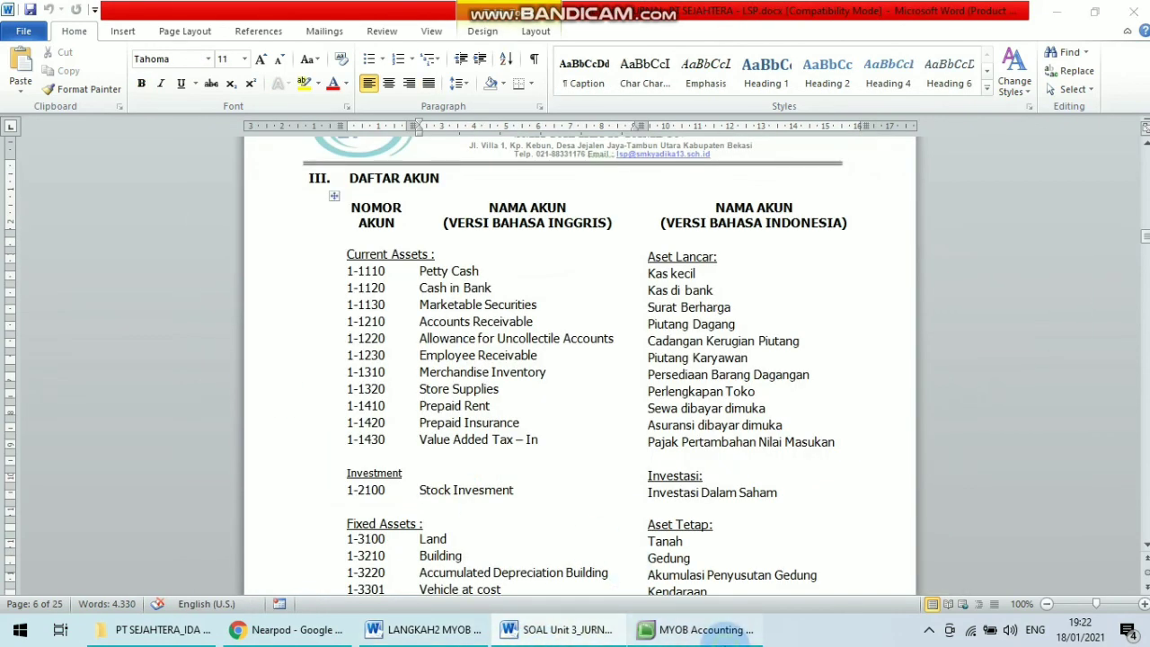
click(696, 629)
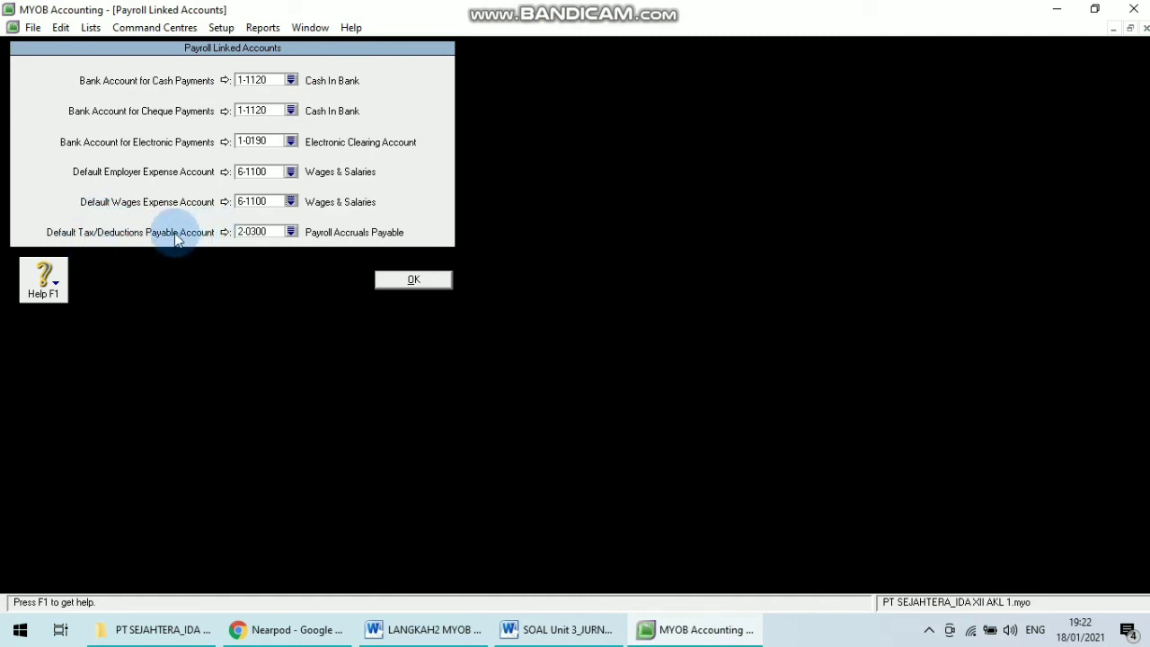
click(291, 232)
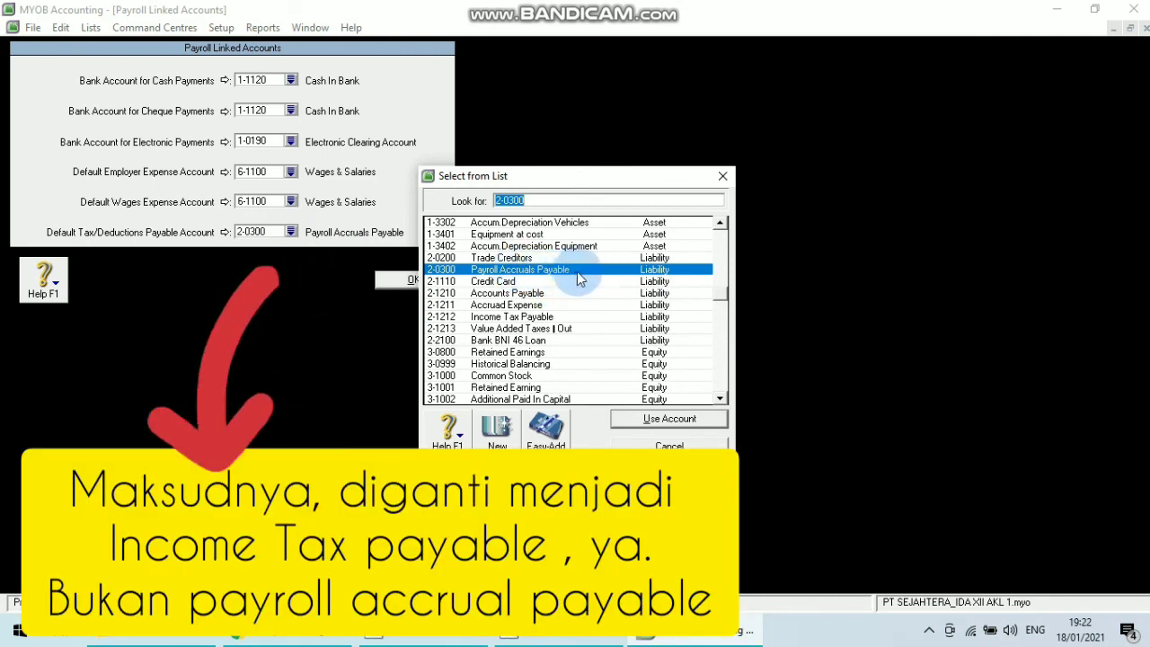
click(649, 420)
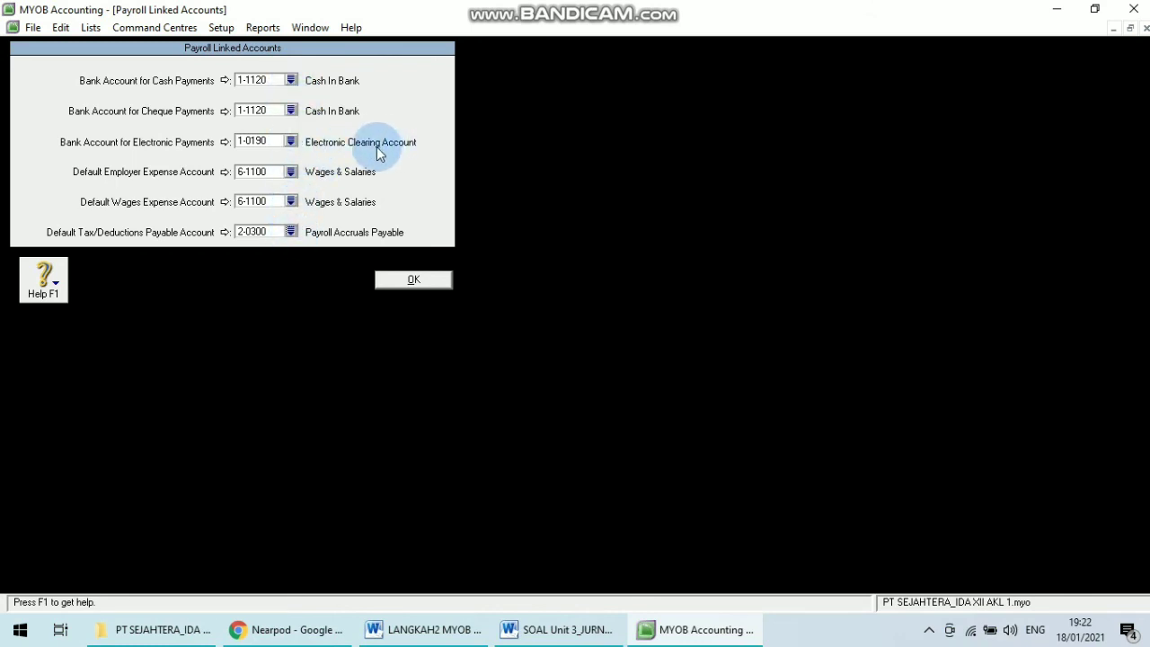
click(418, 281)
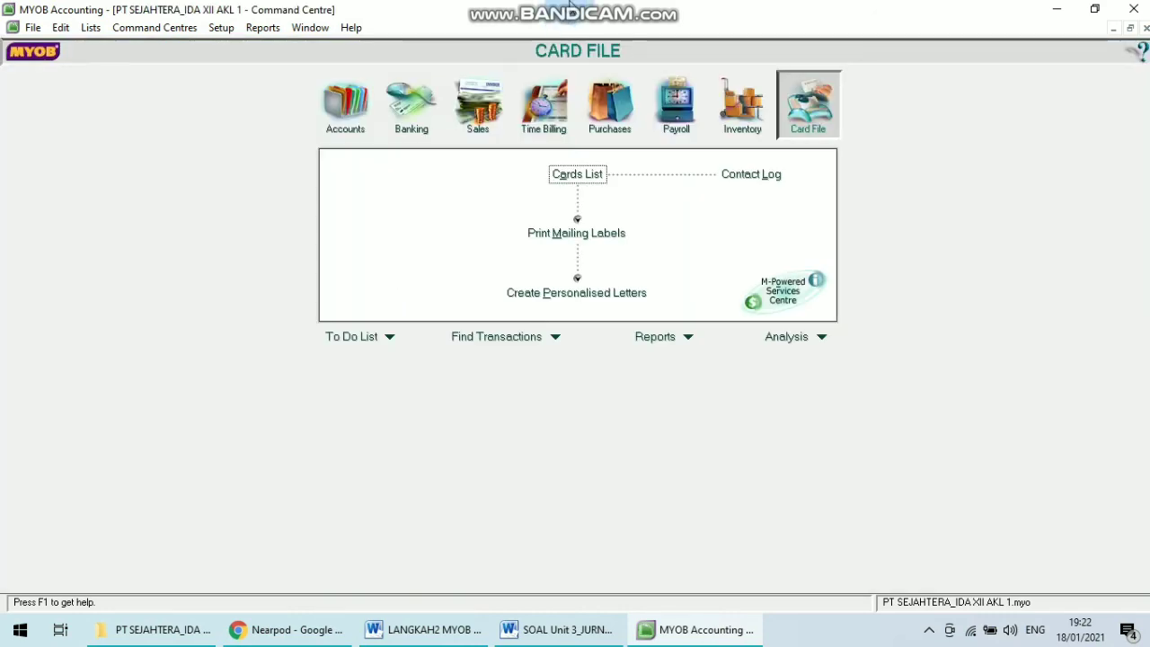